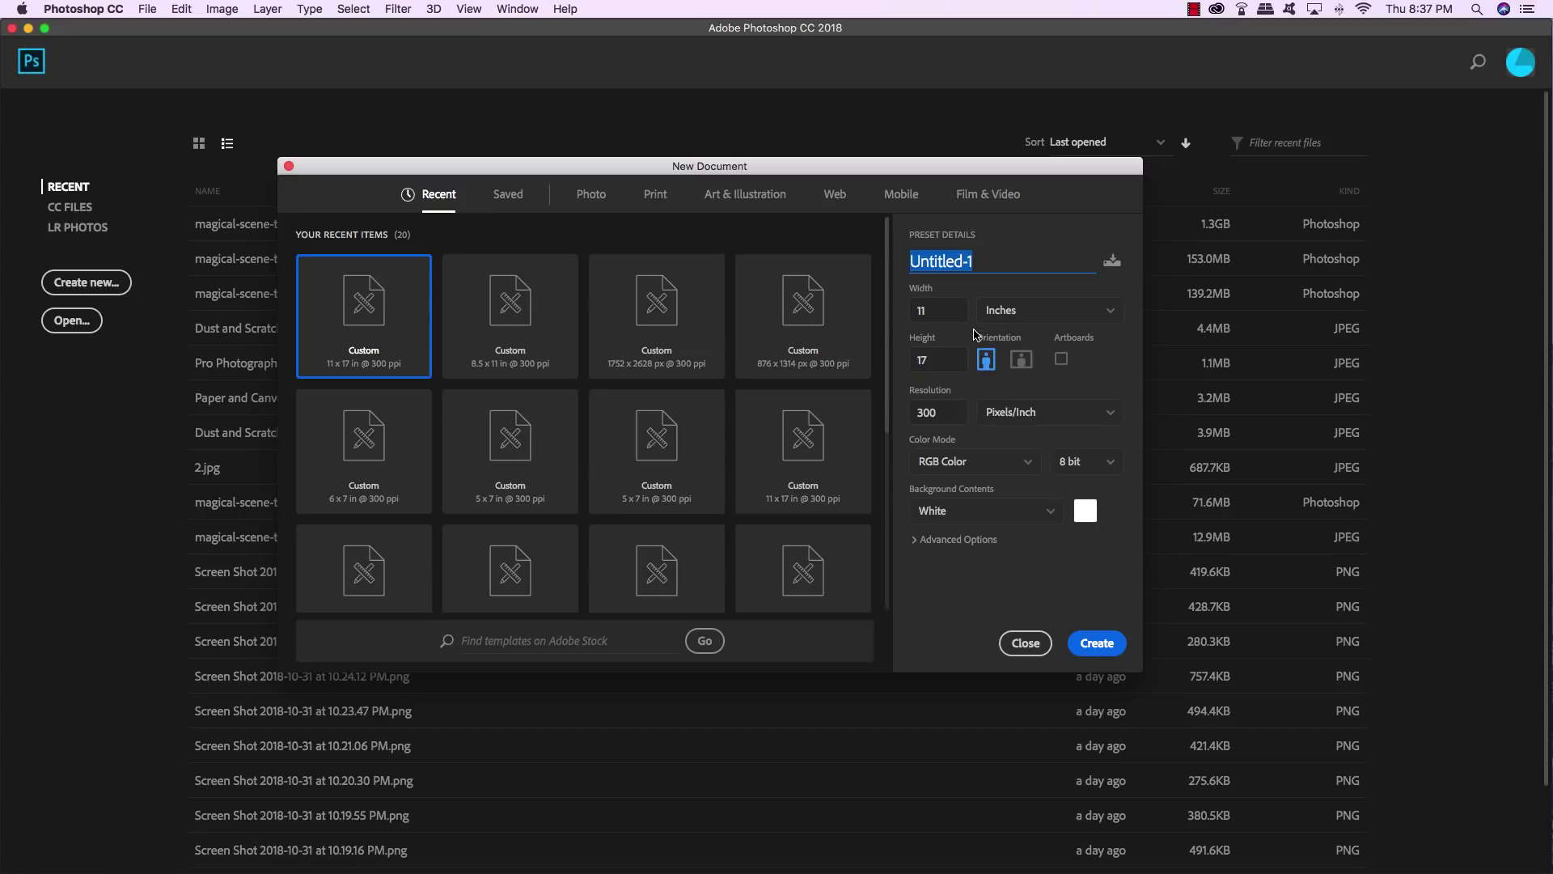
Create an 11 x 17 inch portrait document at 300 pixels/inch, in RGB with a white background, named magical-scene-tutorial.
click(954, 410)
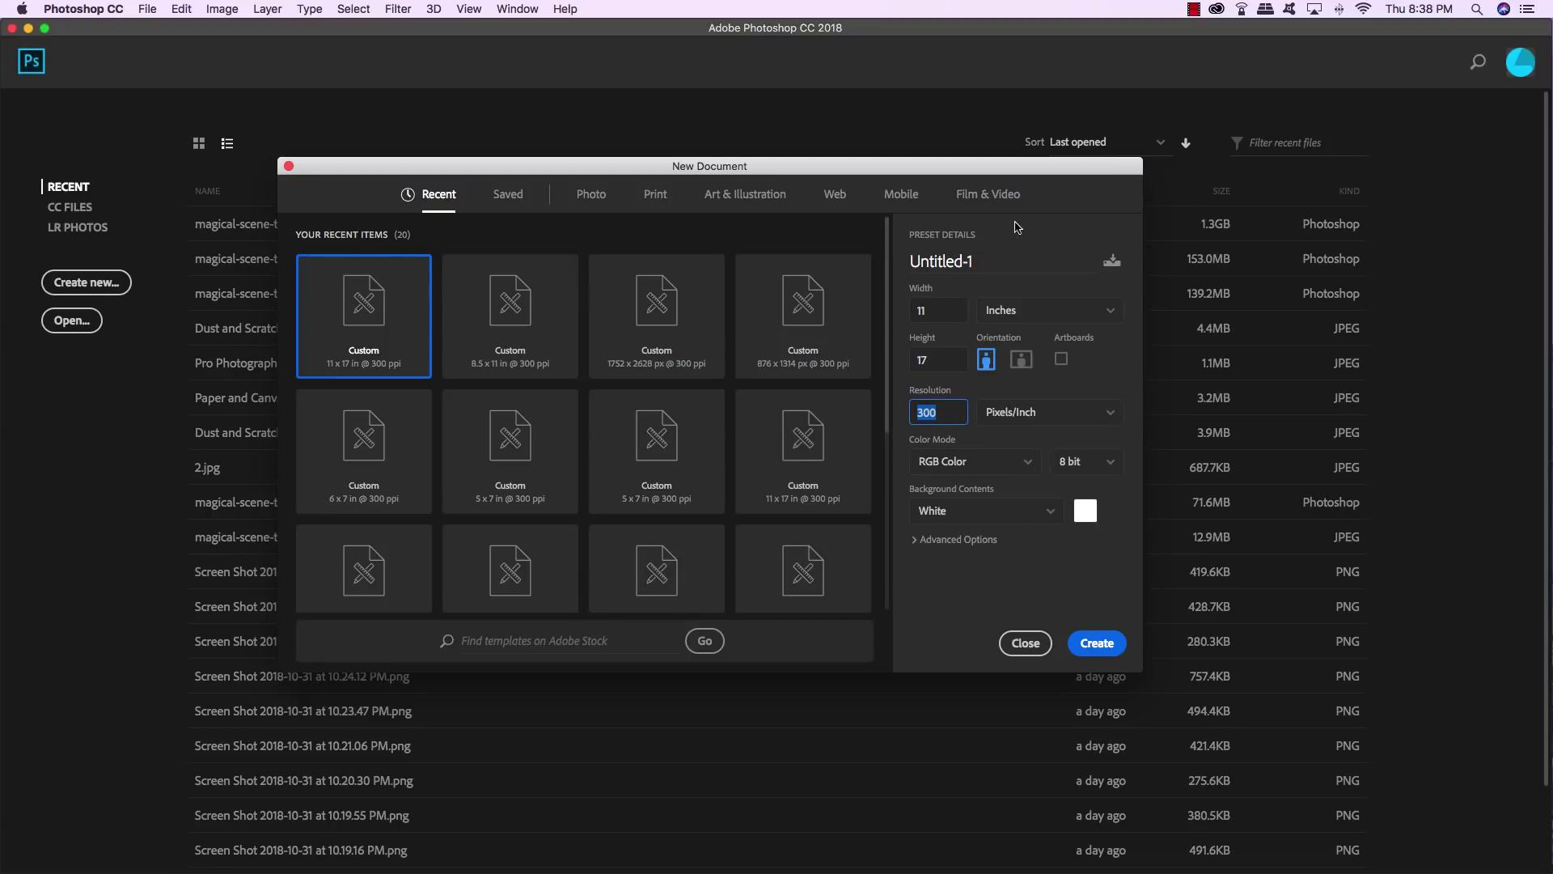
click(987, 261)
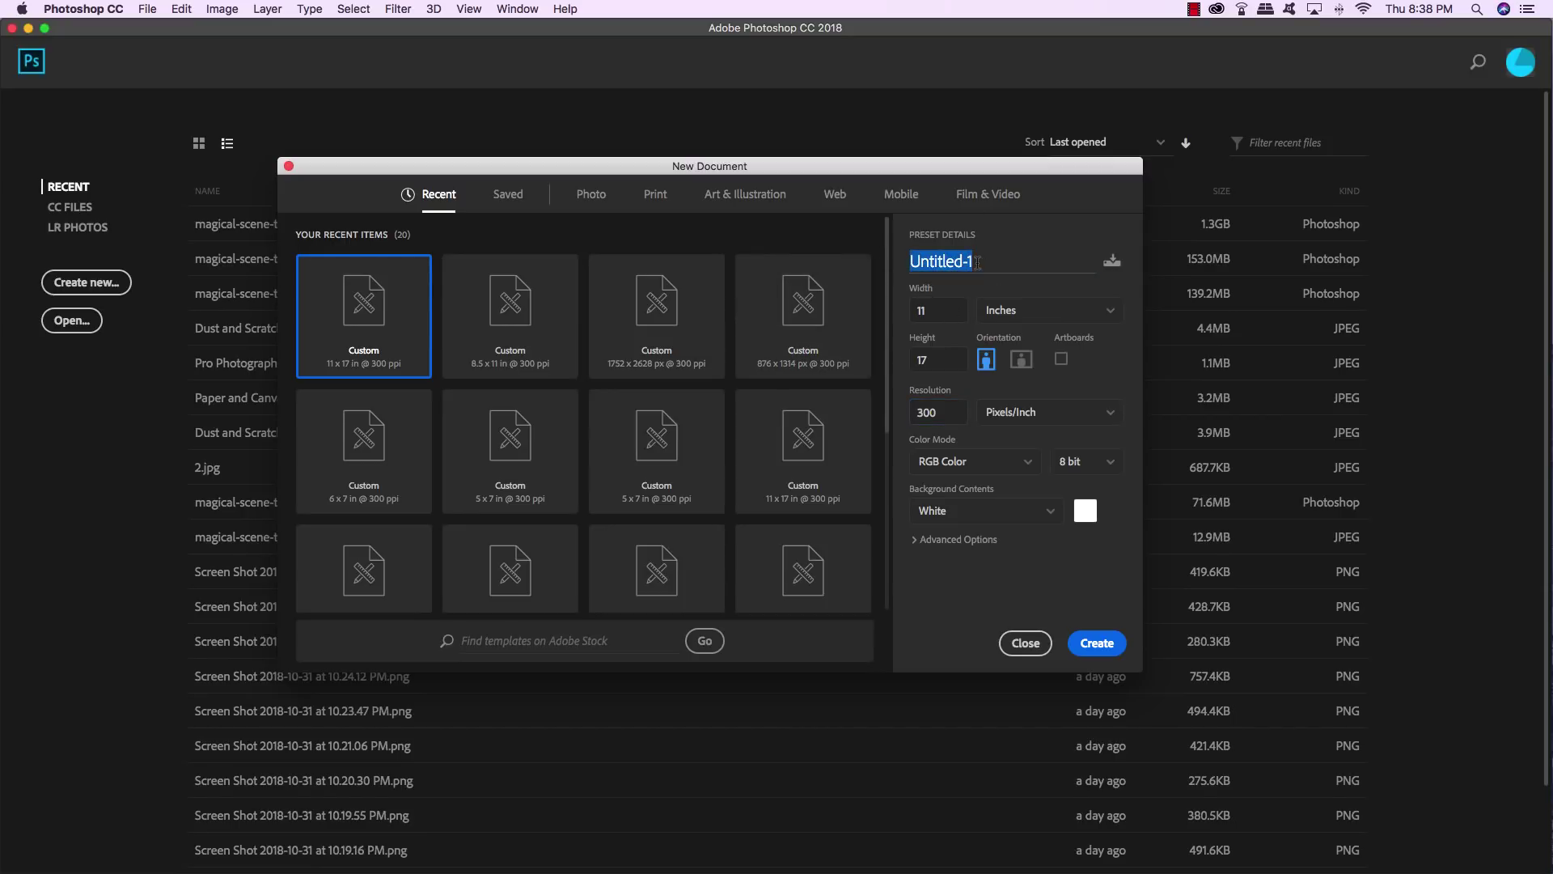
text(mag)
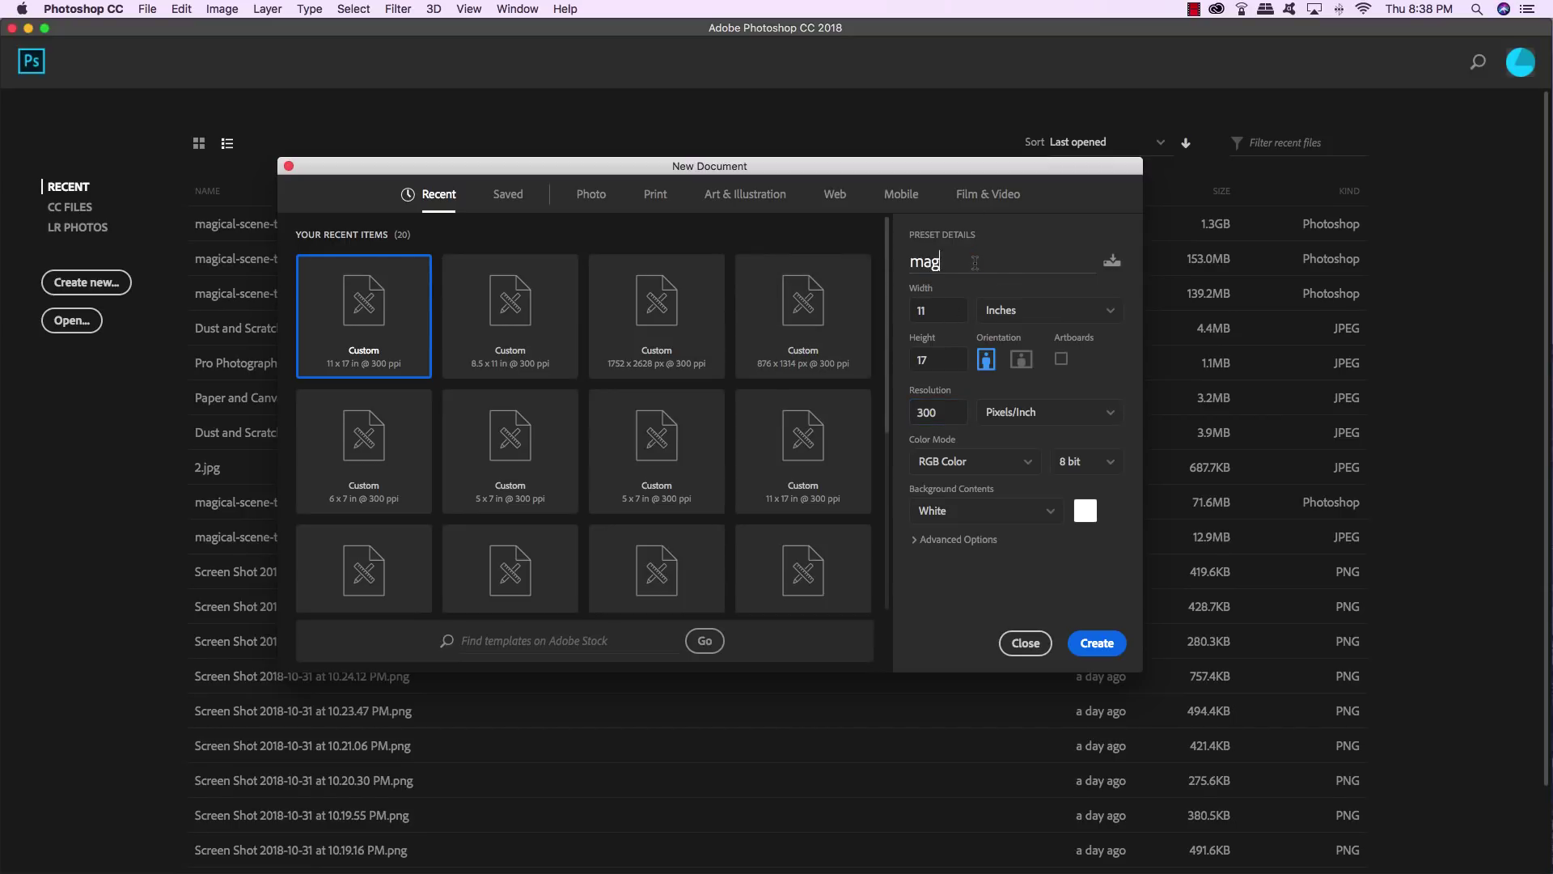
text(ical-scene-tutorial)
click(1097, 647)
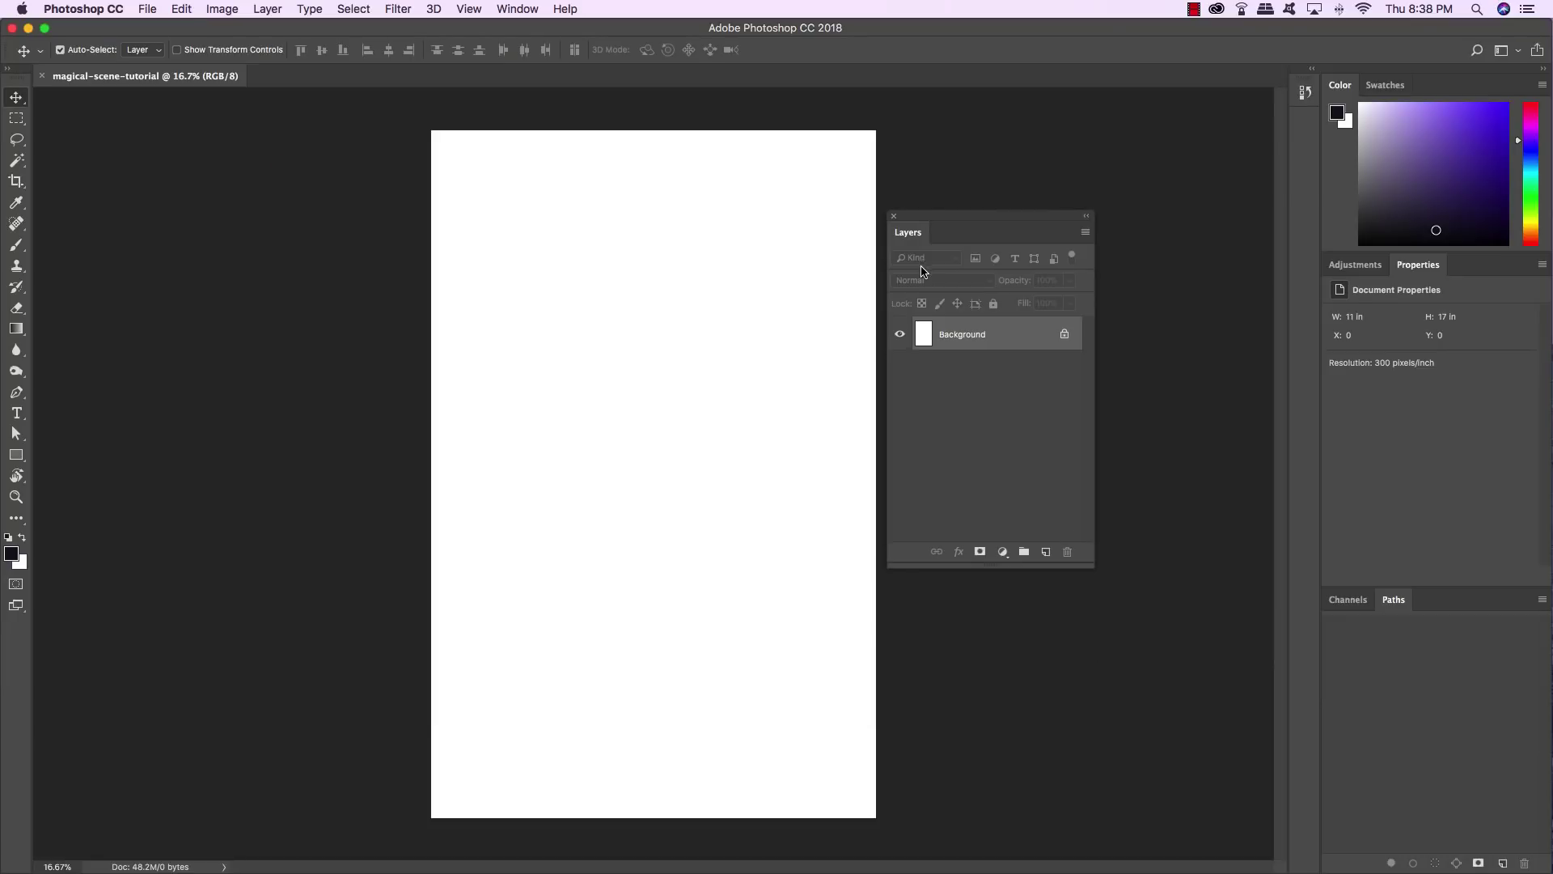
Place the woman's portrait JPEG from the unsplash stock photo folder into the document as an embedded image.
drag(982, 216, 988, 137)
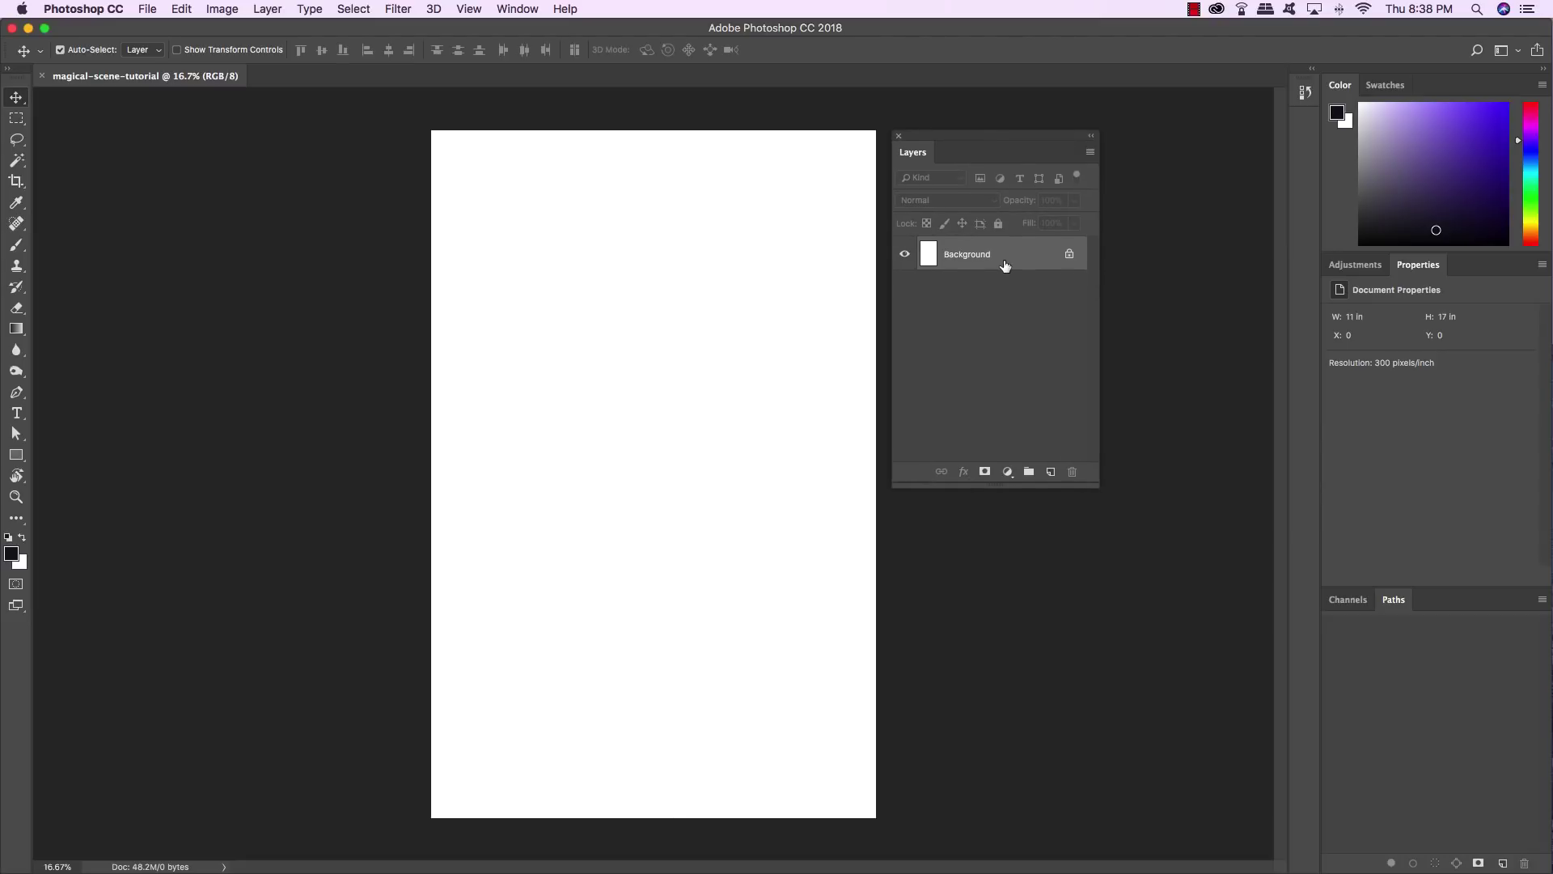
click(143, 7)
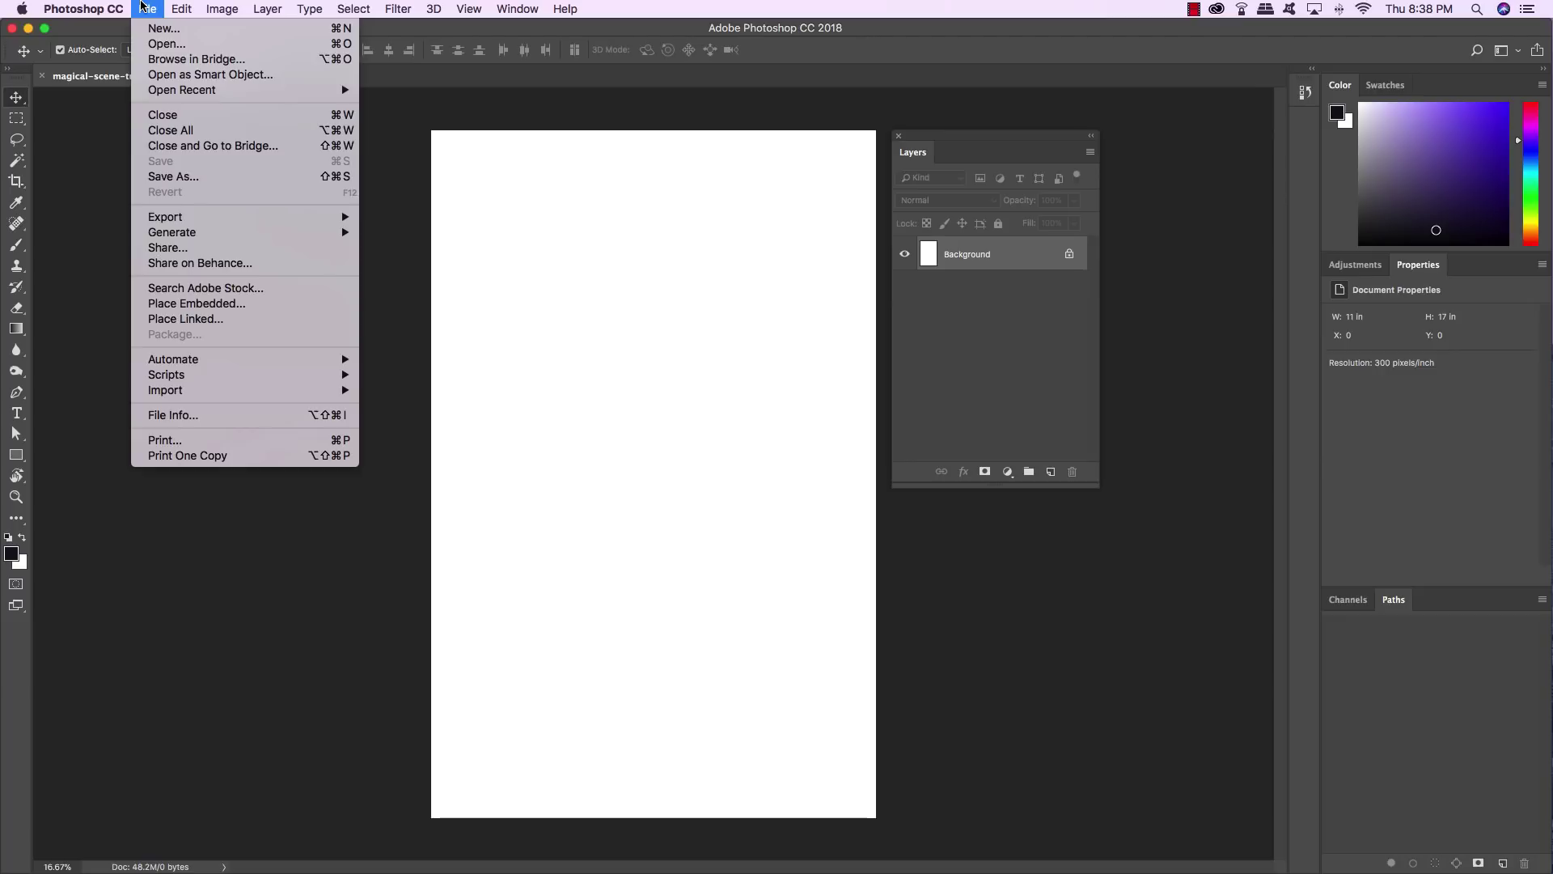
click(215, 304)
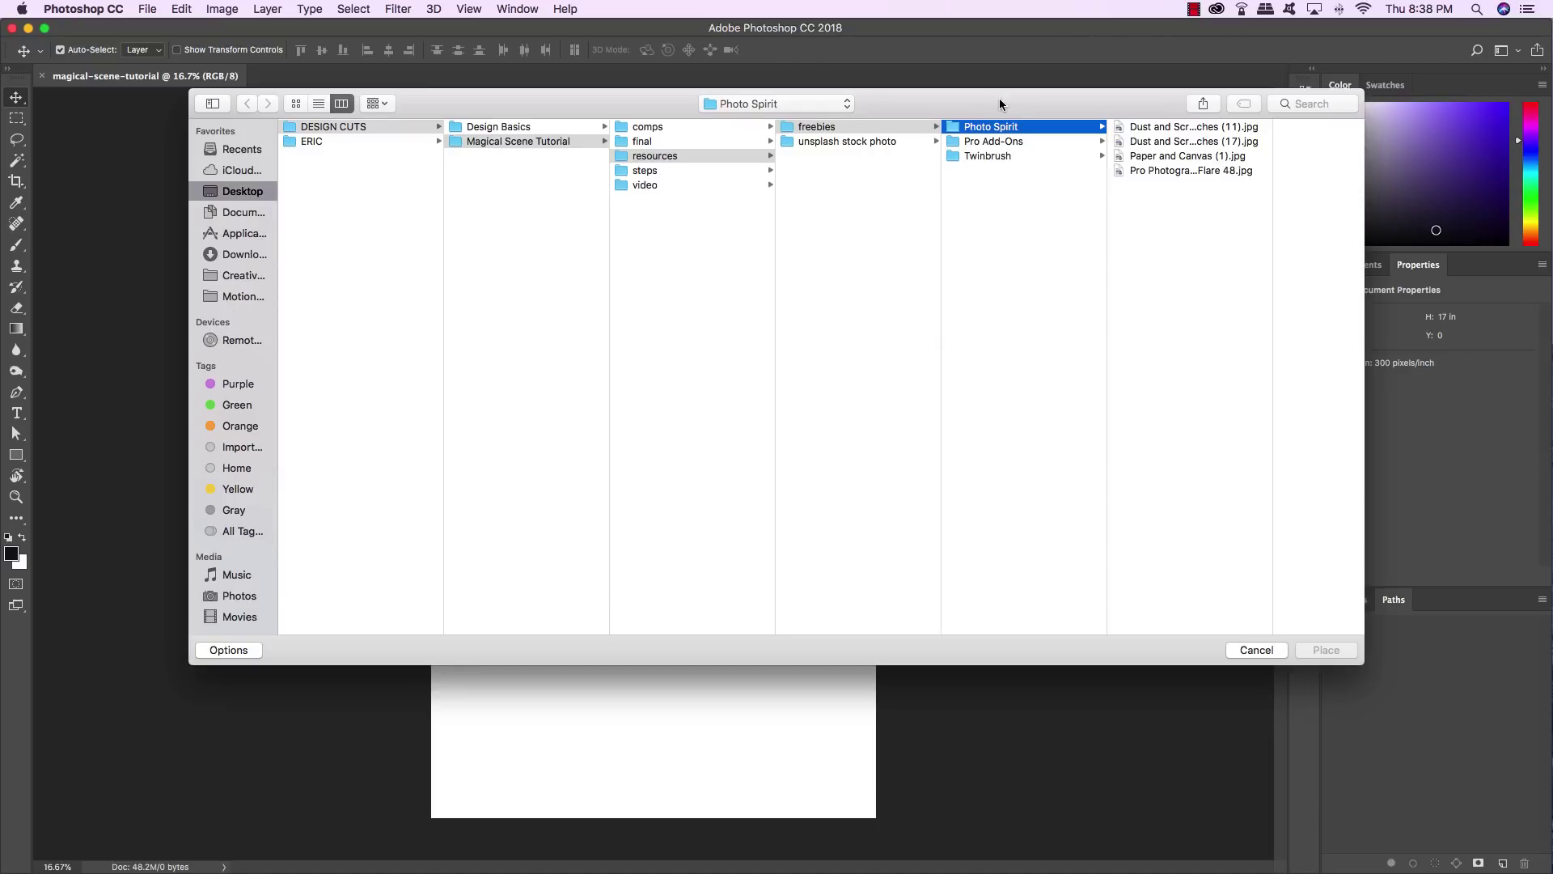
click(846, 141)
click(973, 127)
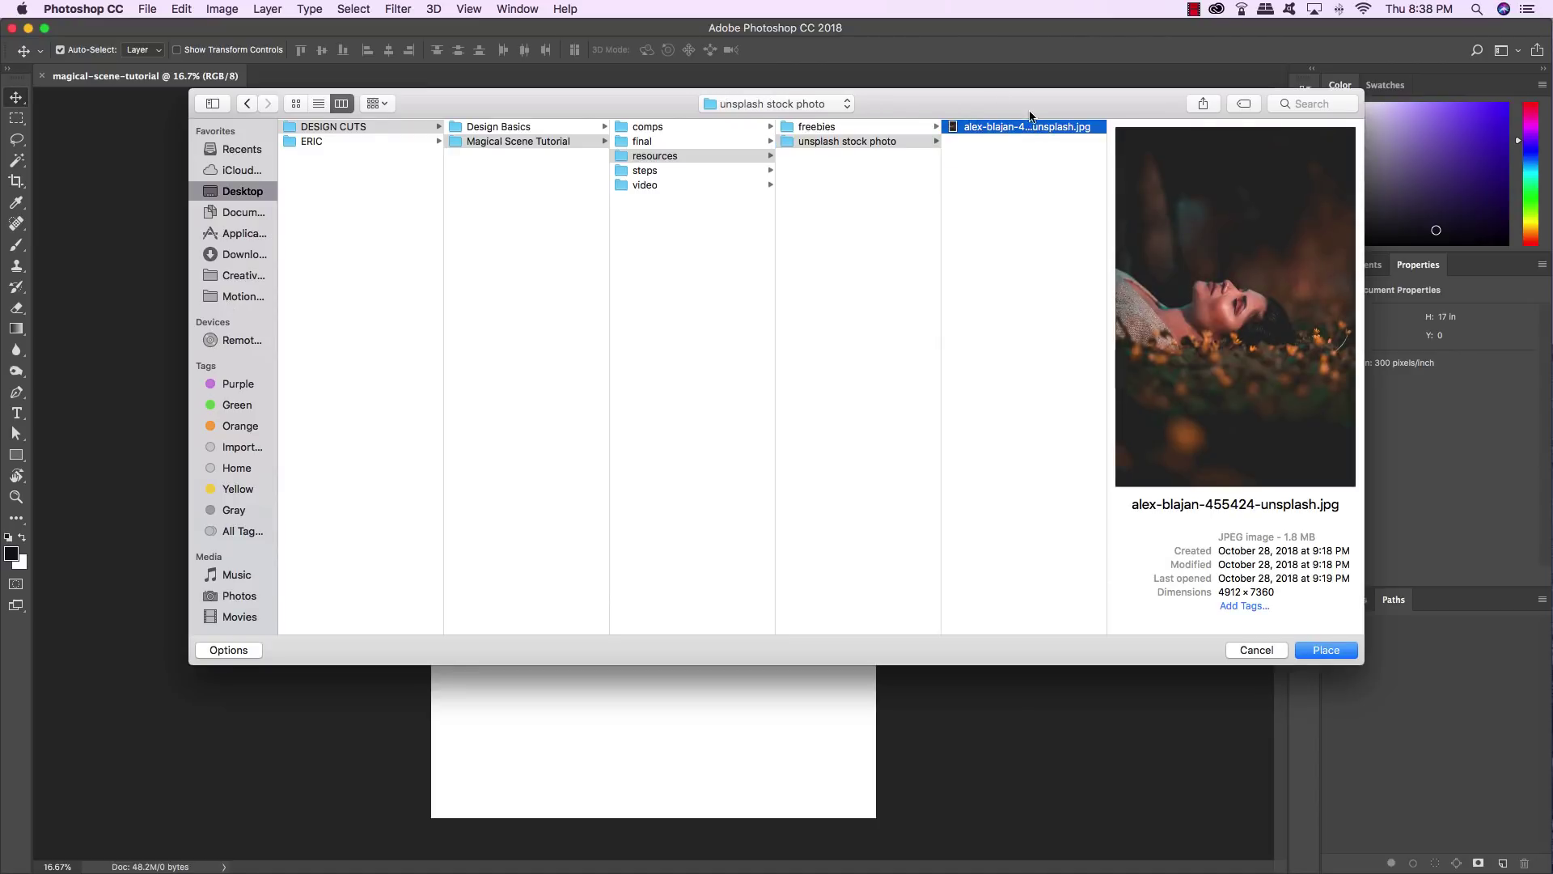
drag(1027, 98, 955, 135)
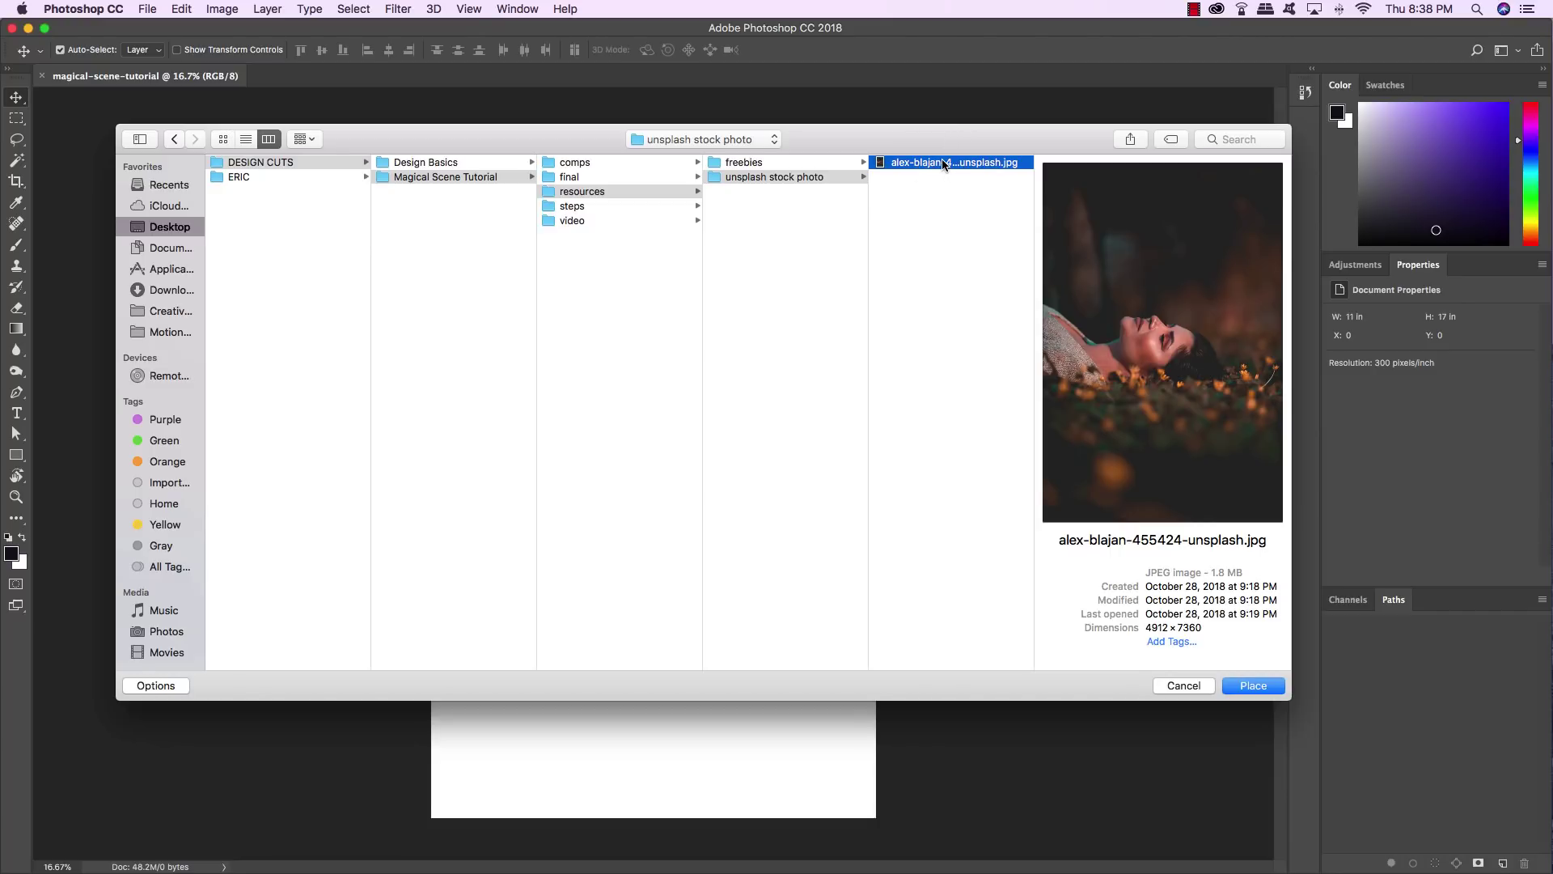
click(1253, 686)
click(1253, 686)
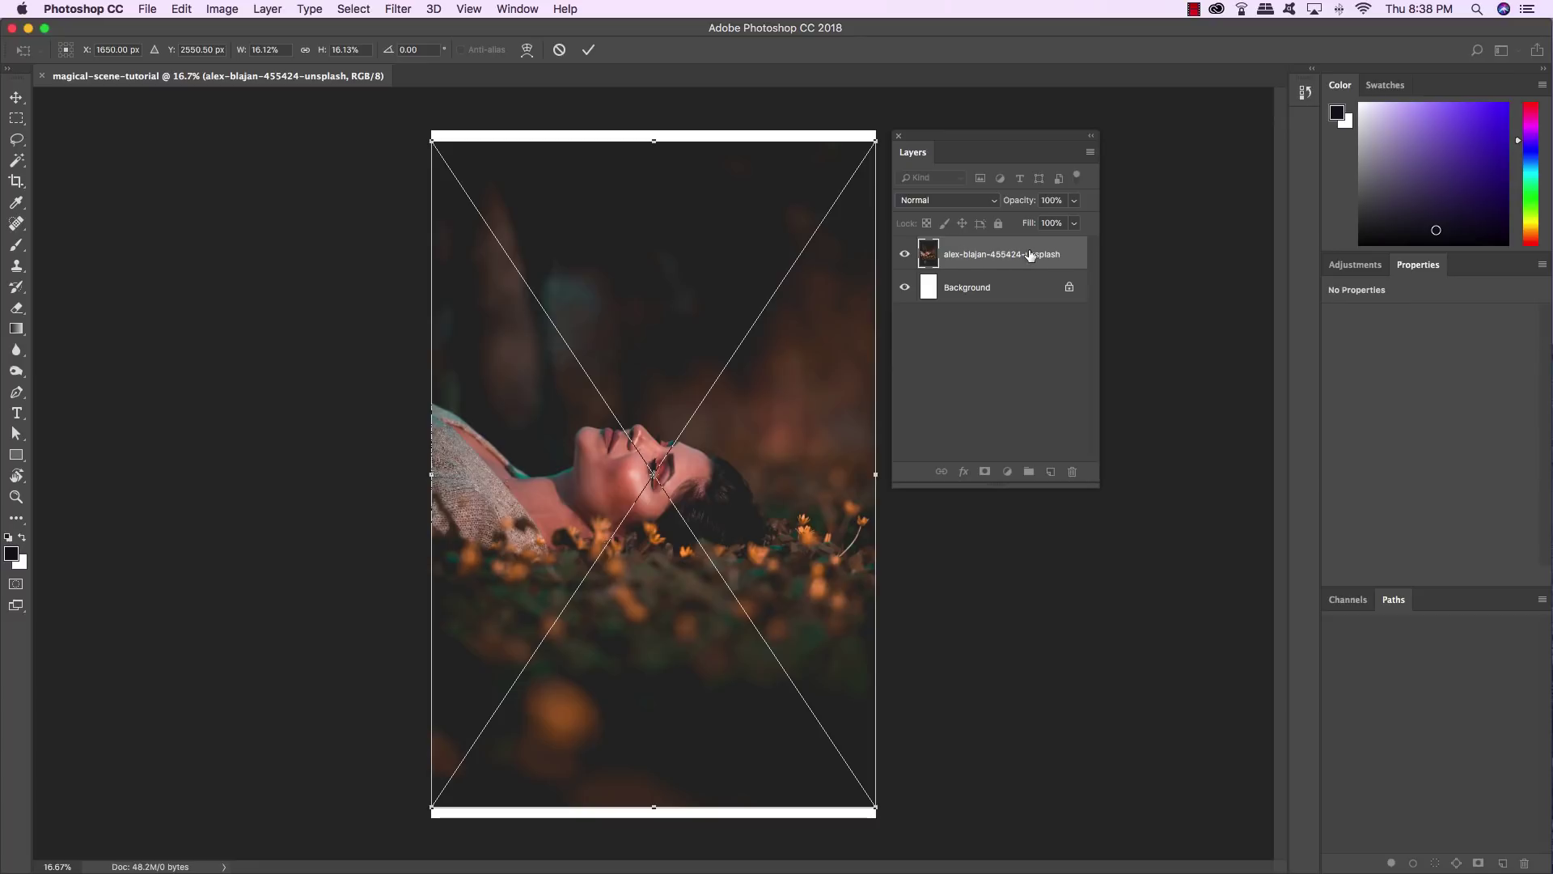
Rotate the placed portrait 90° counter clockwise, scale it to about 25.14% to cover the canvas, and shift it slightly right.
right_click(636, 242)
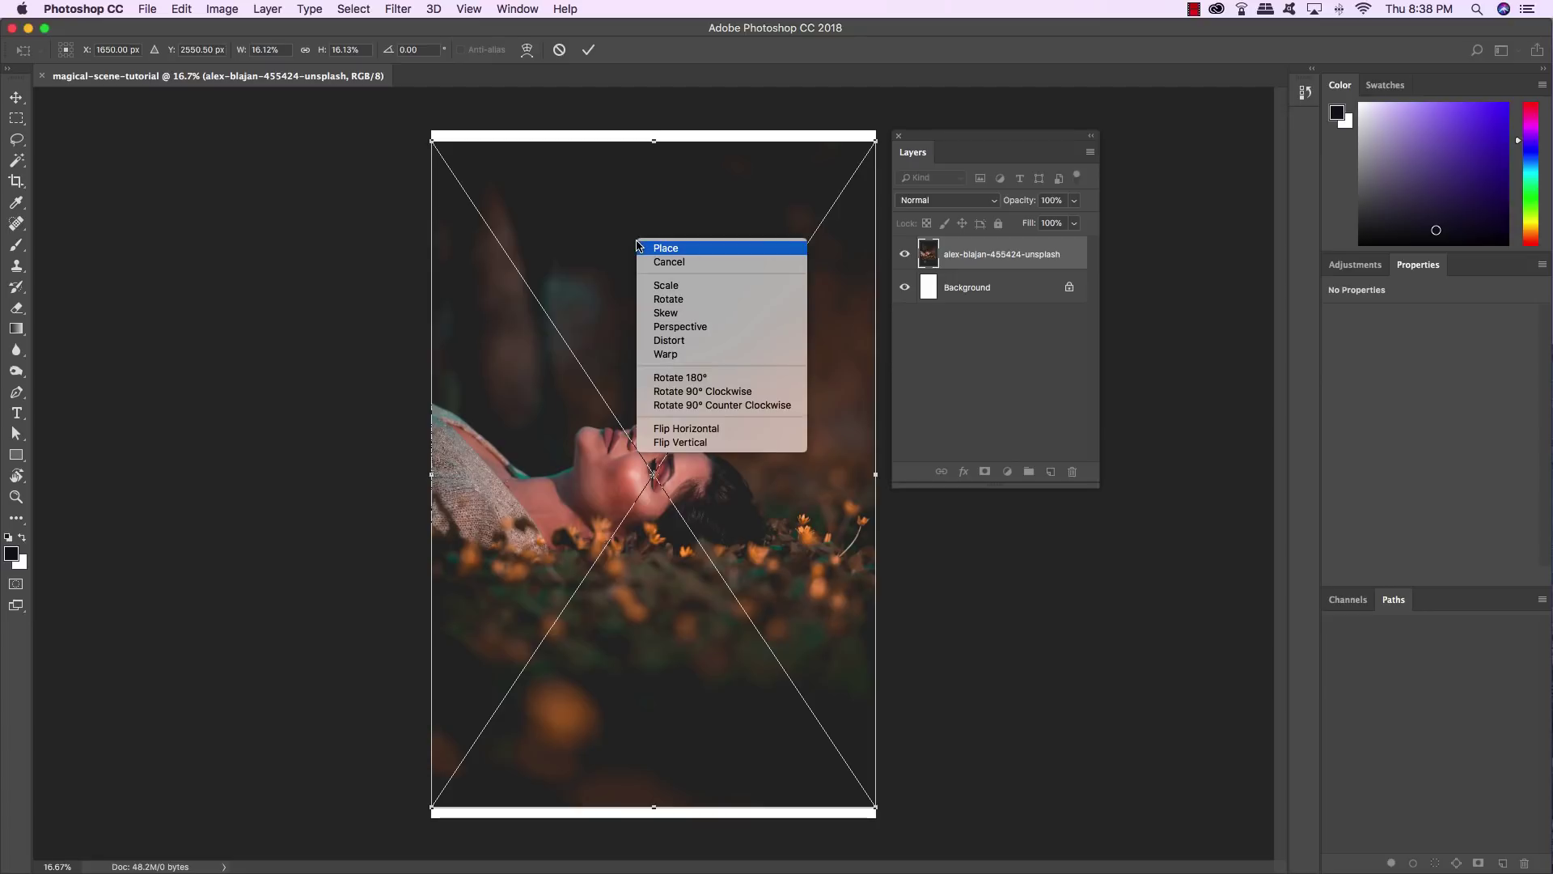
click(699, 406)
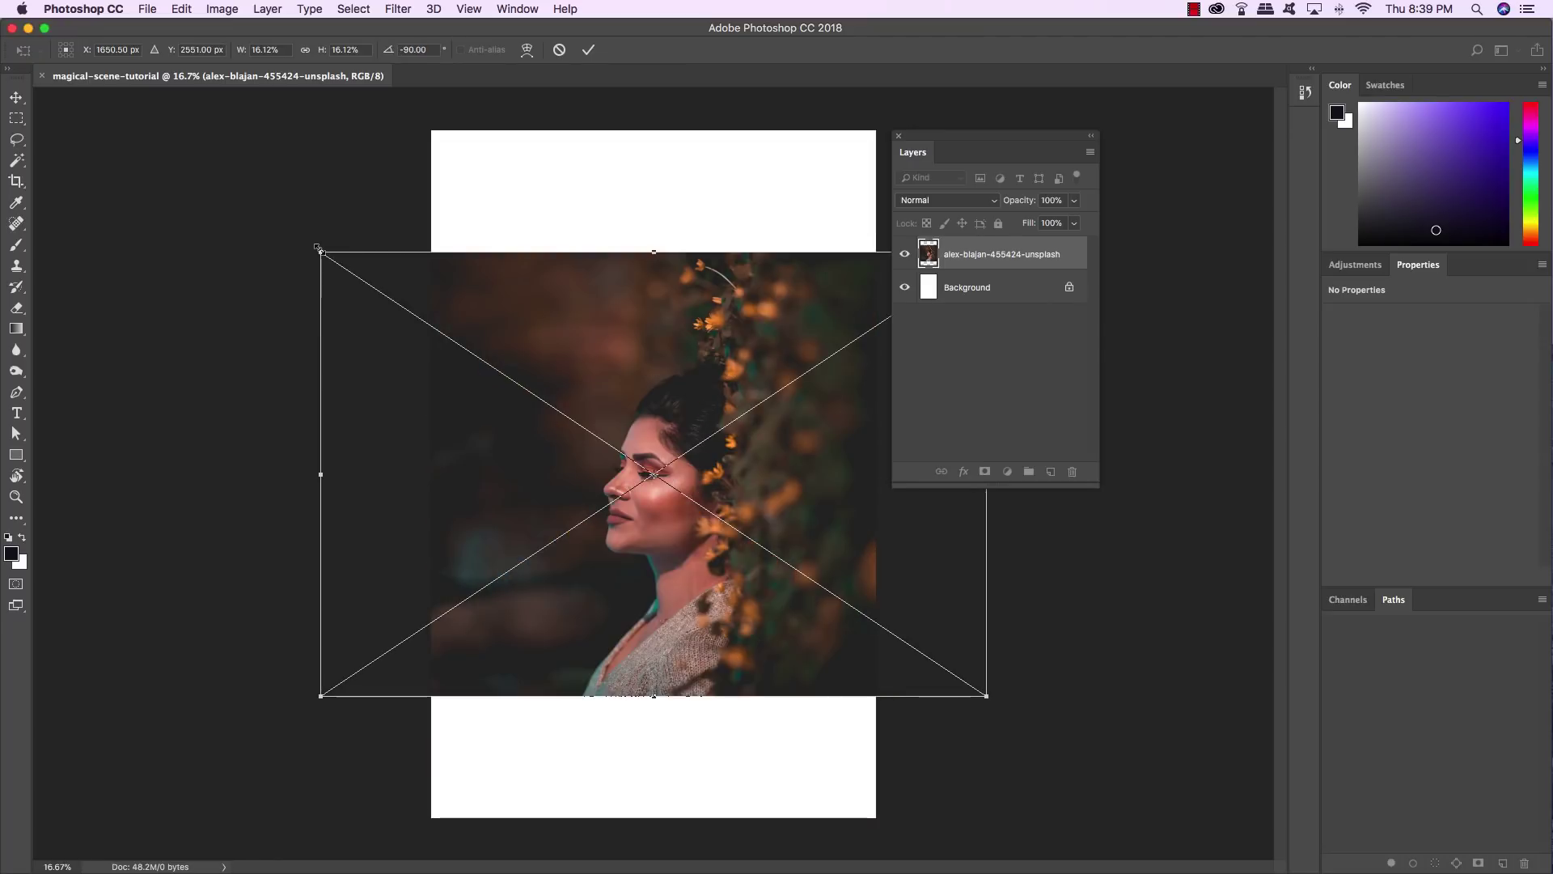
drag(319, 253, 142, 116)
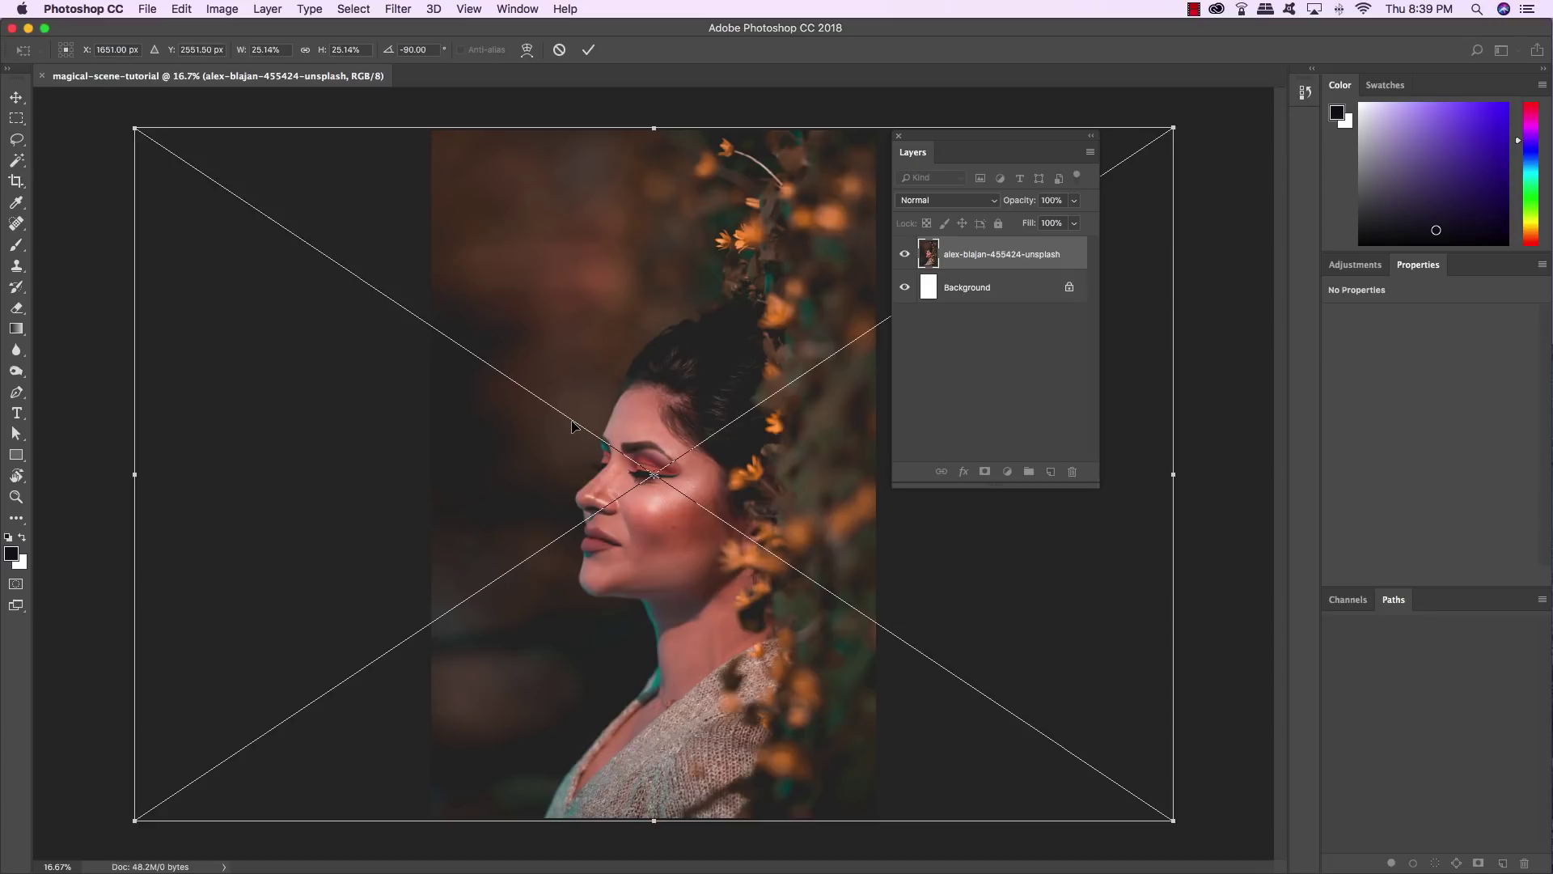
drag(581, 373, 613, 374)
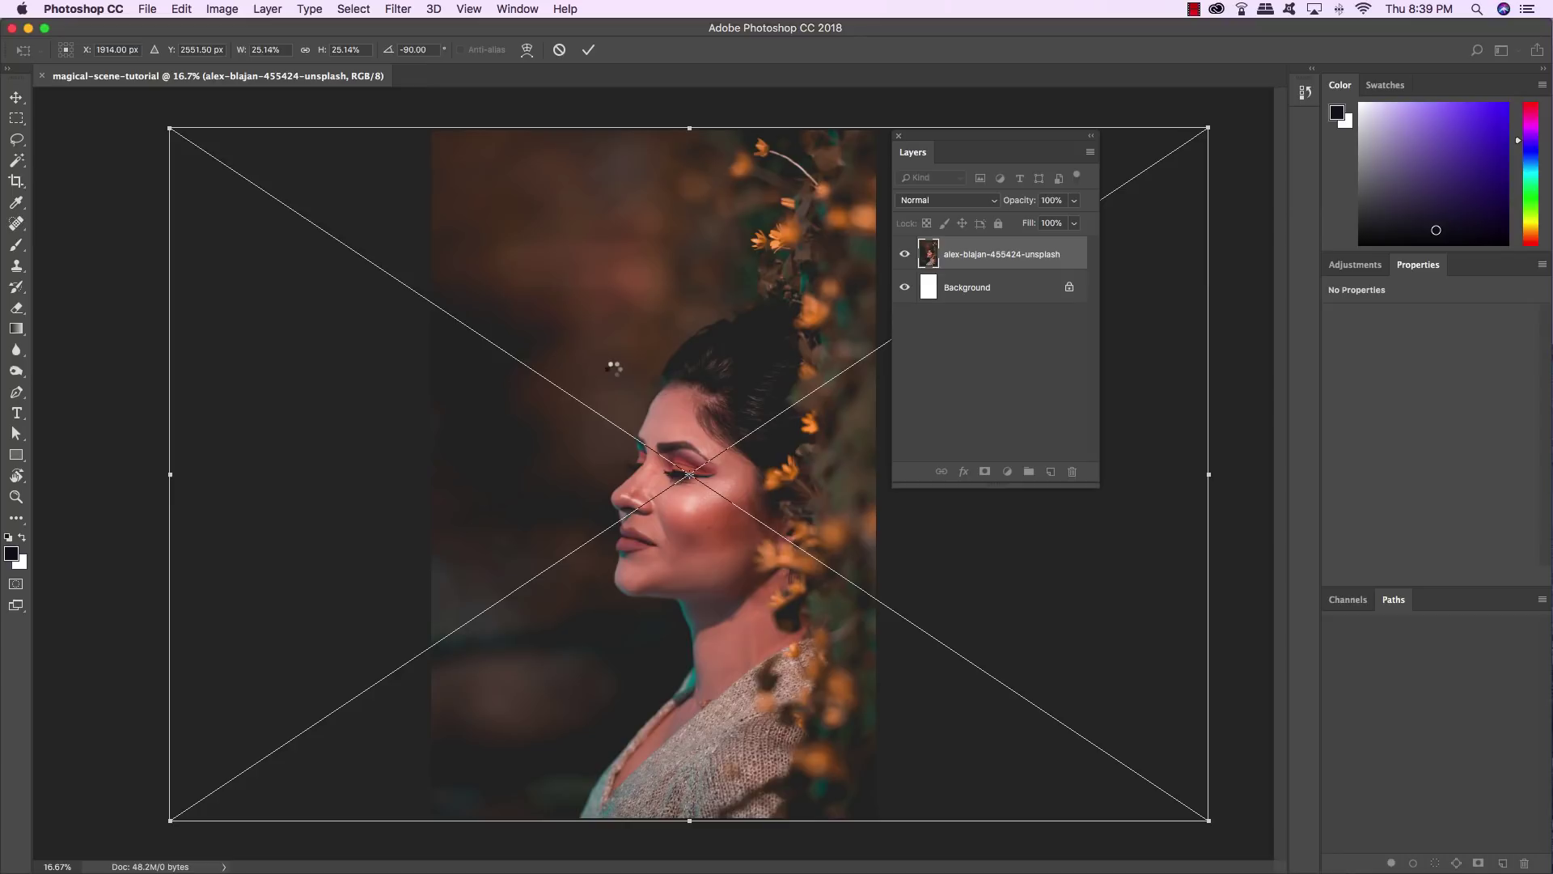
key(Return)
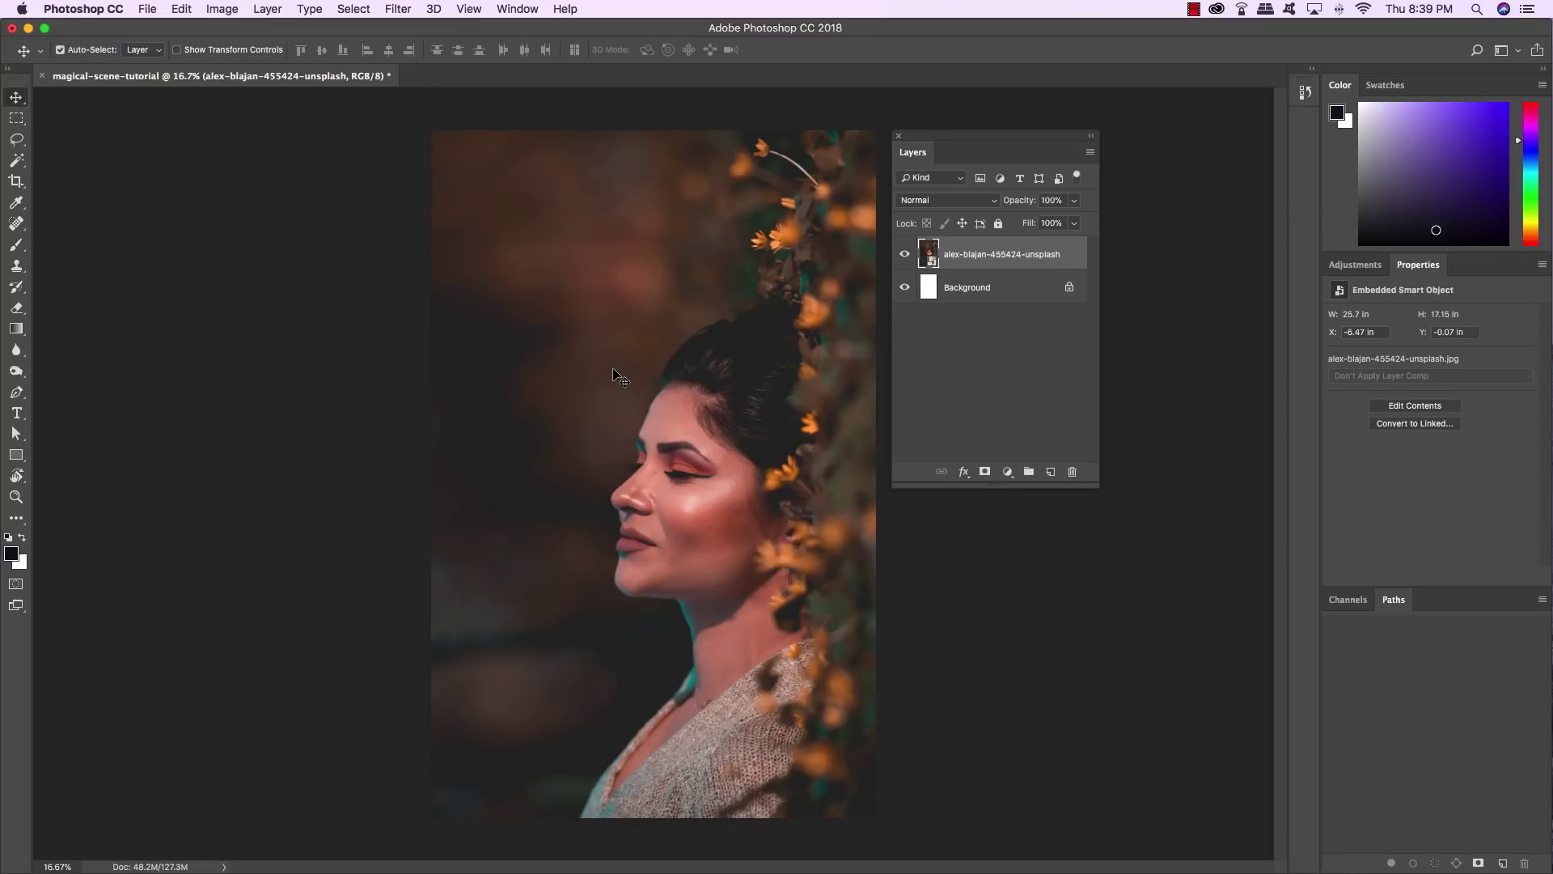
Delete the white Background layer and convert the portrait layer into the new background.
click(1017, 291)
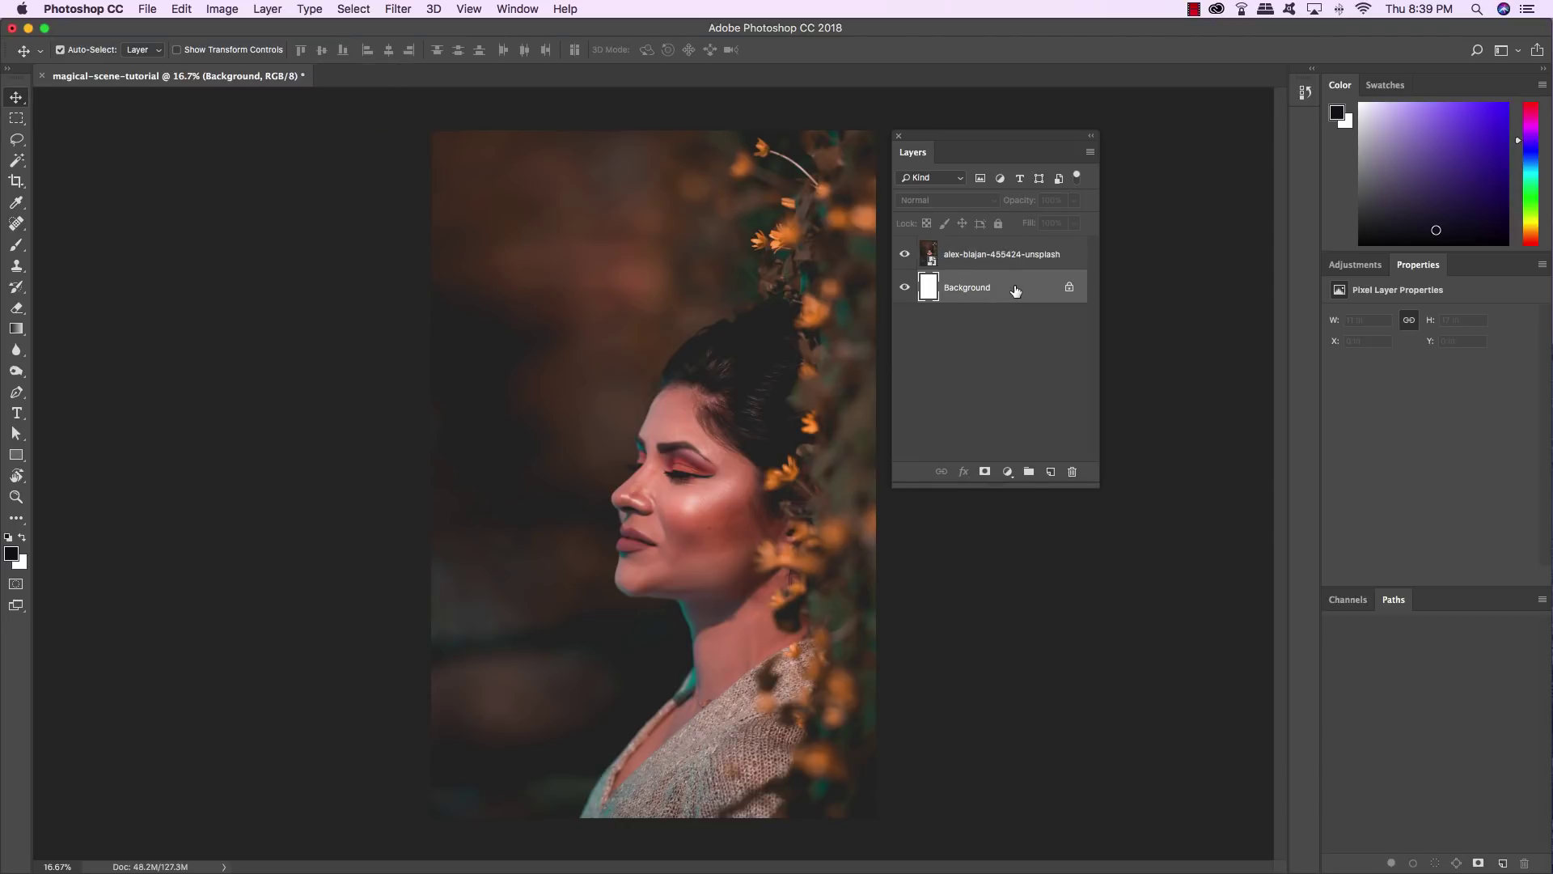
key(Delete)
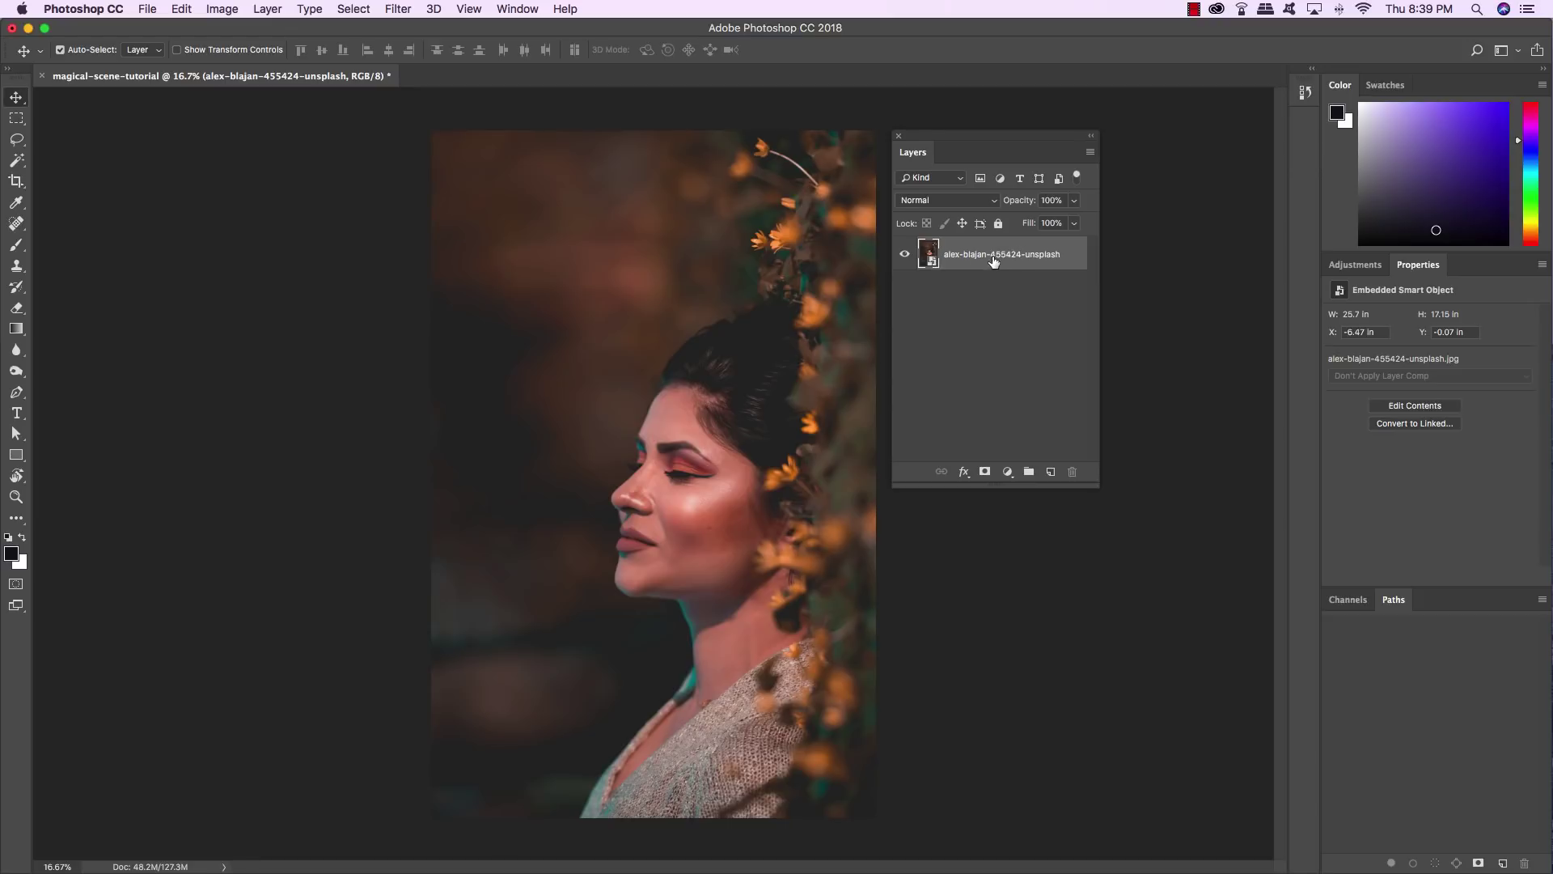
click(267, 8)
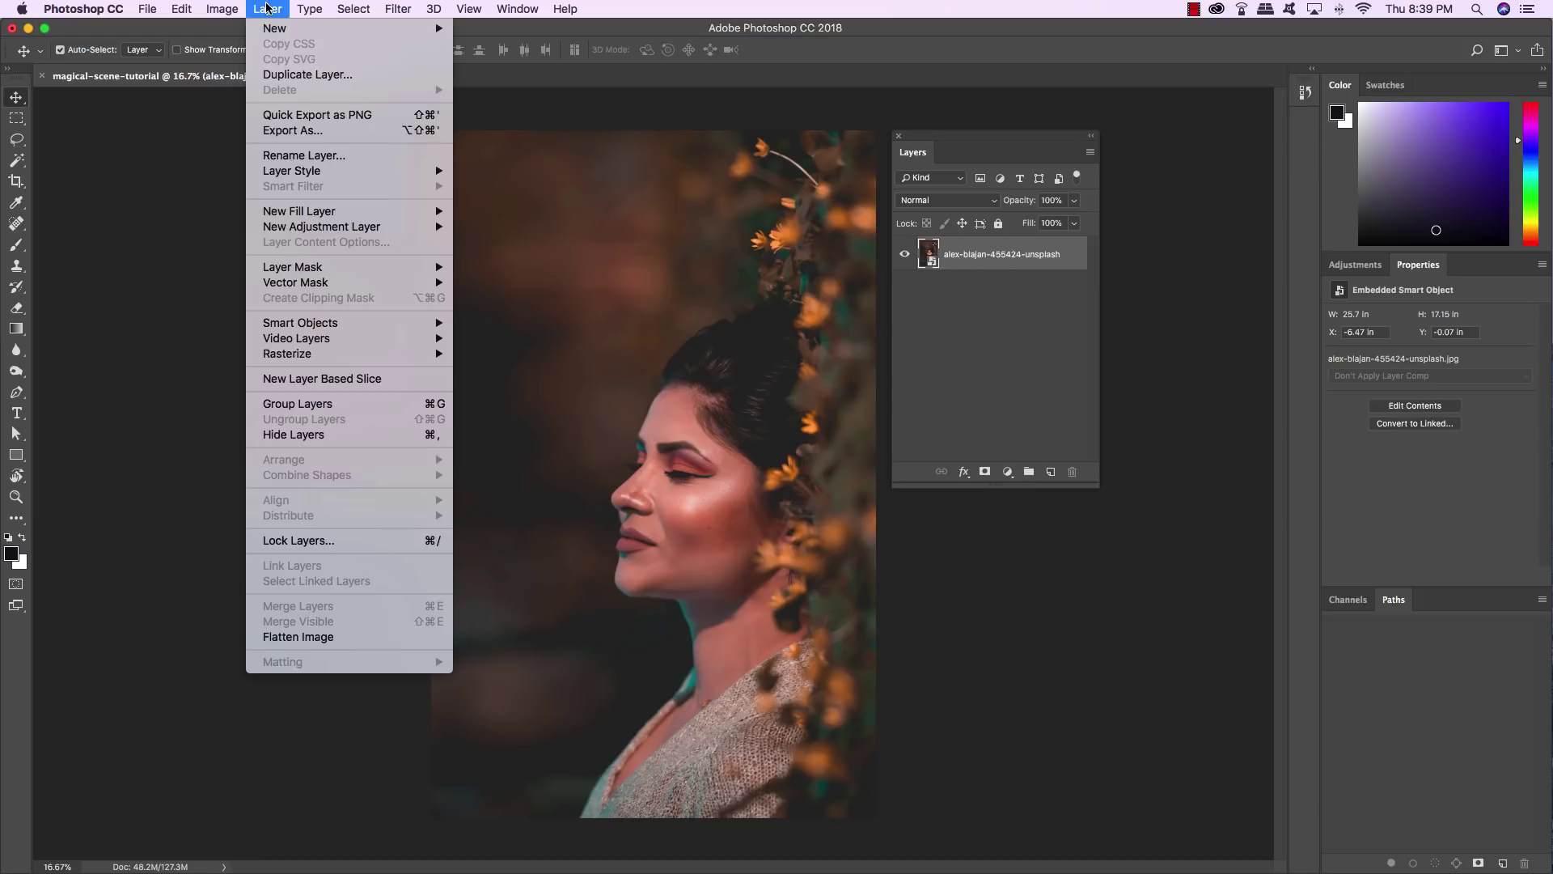
mouse_move(274, 29)
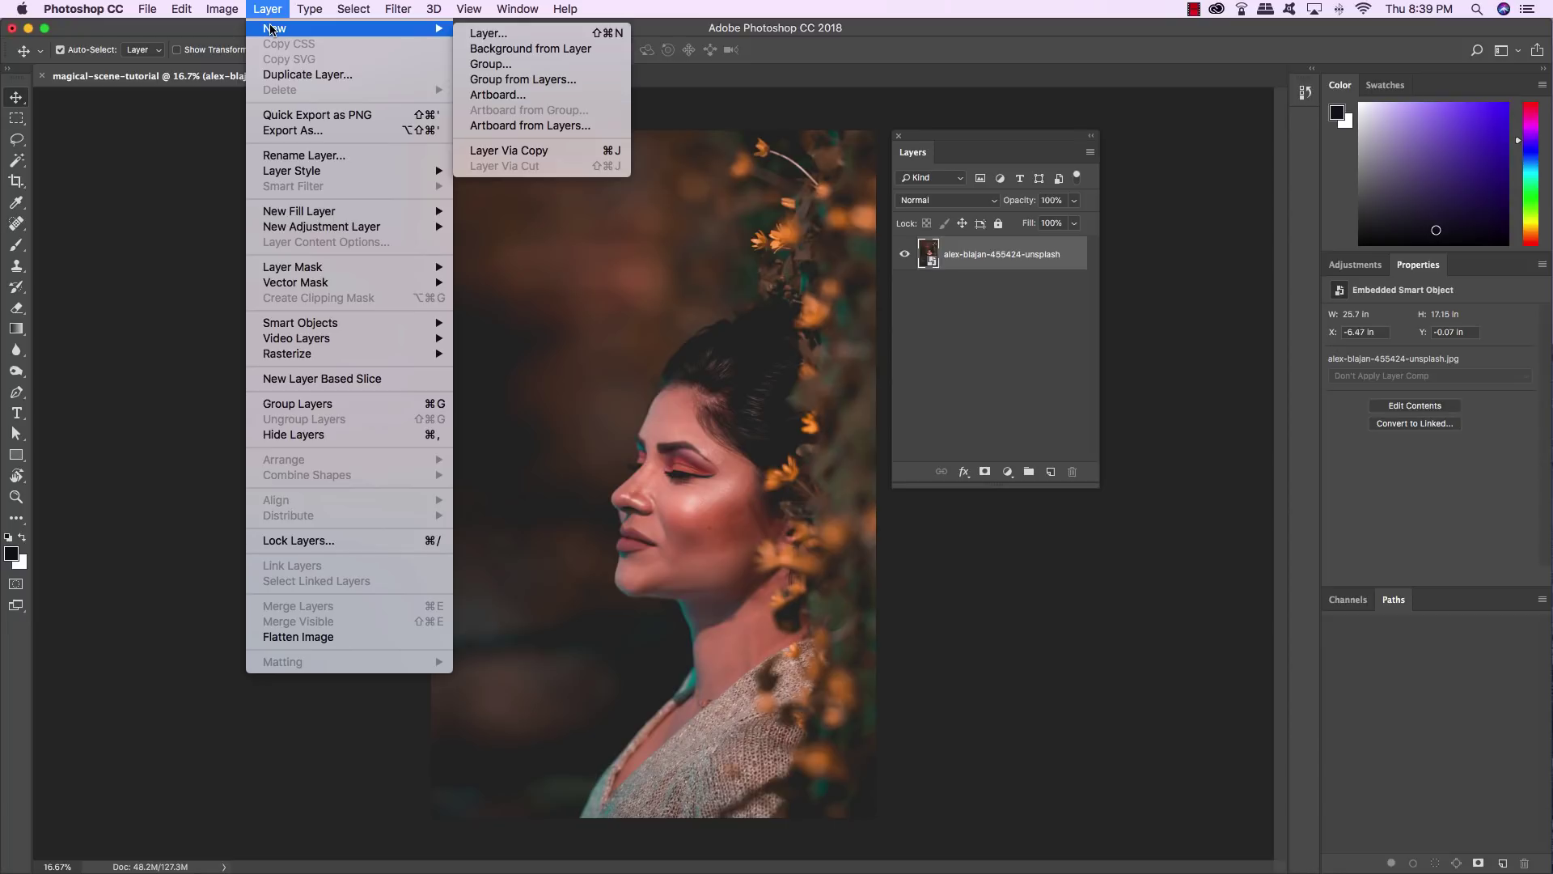
click(542, 50)
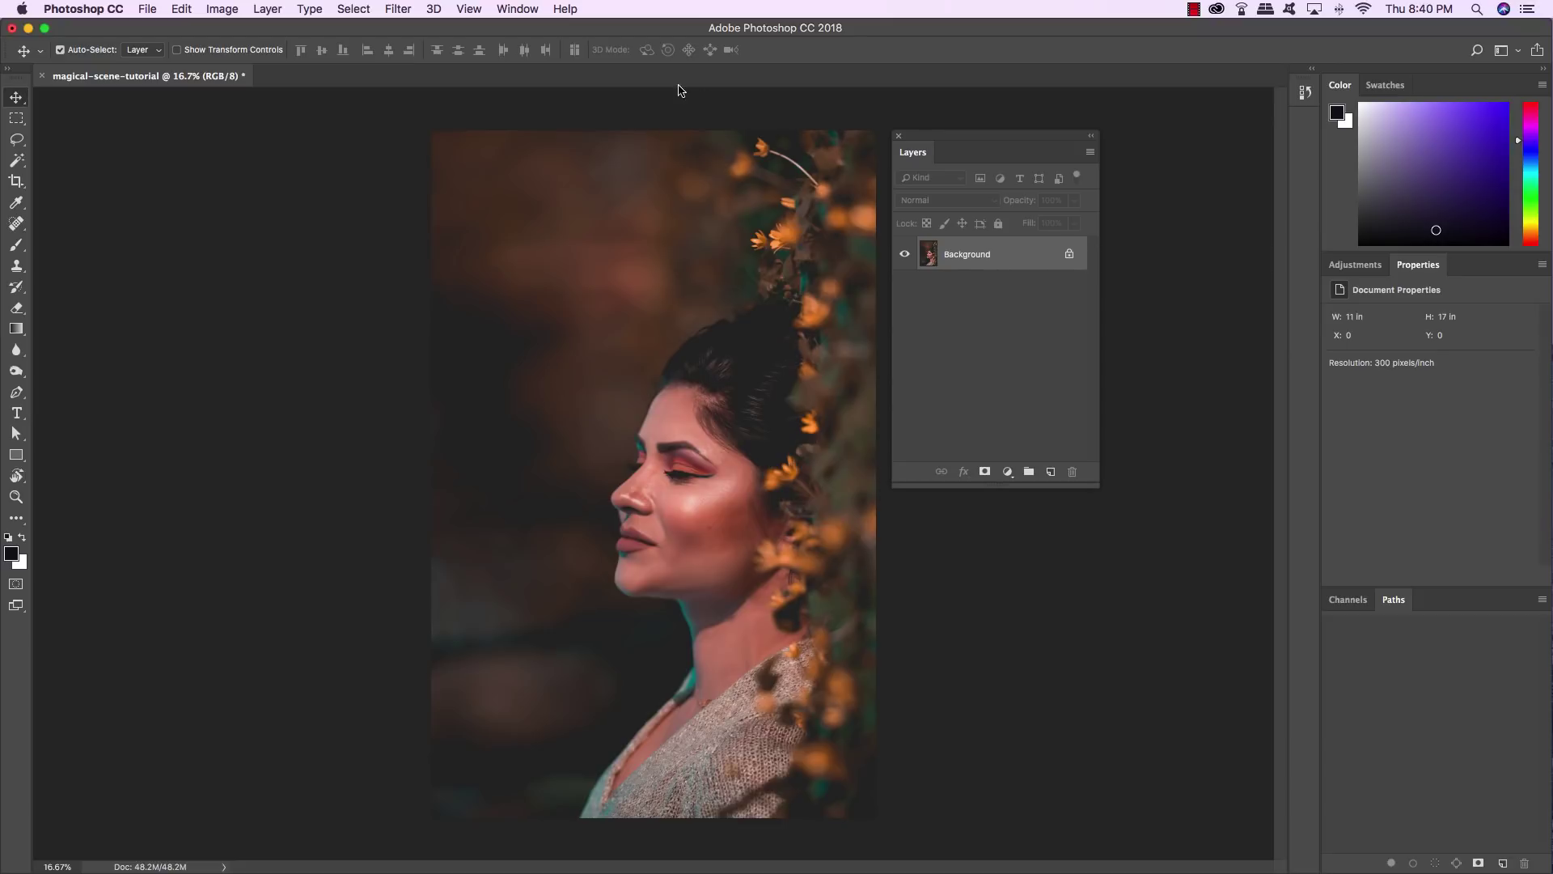
Show the Actions panel and delete the existing Twinbrush Authentic HDR ACR 10 action set.
click(518, 9)
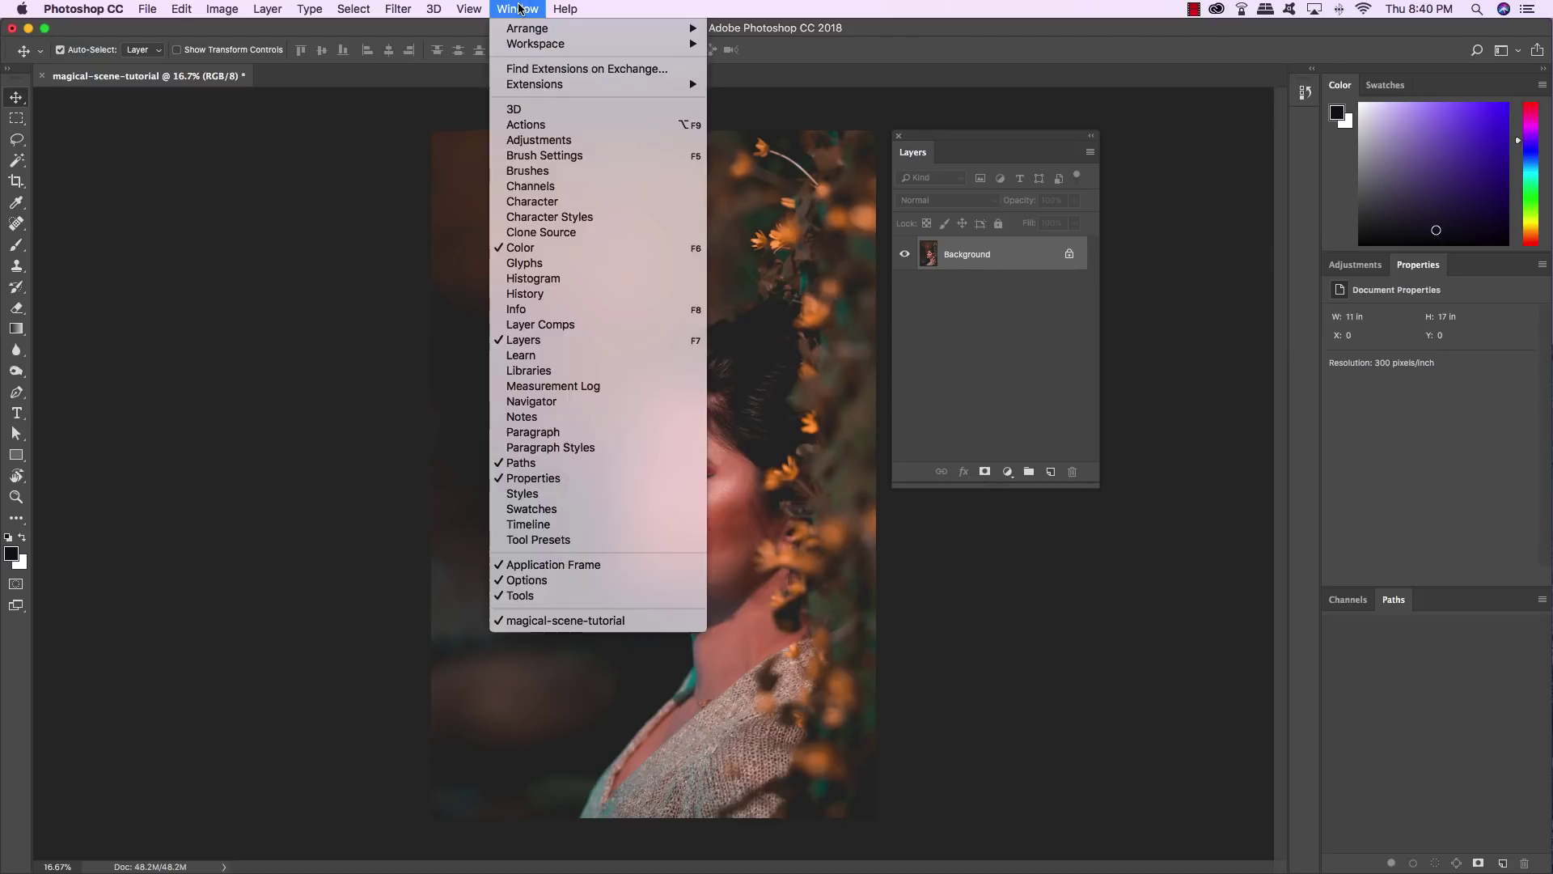
click(531, 127)
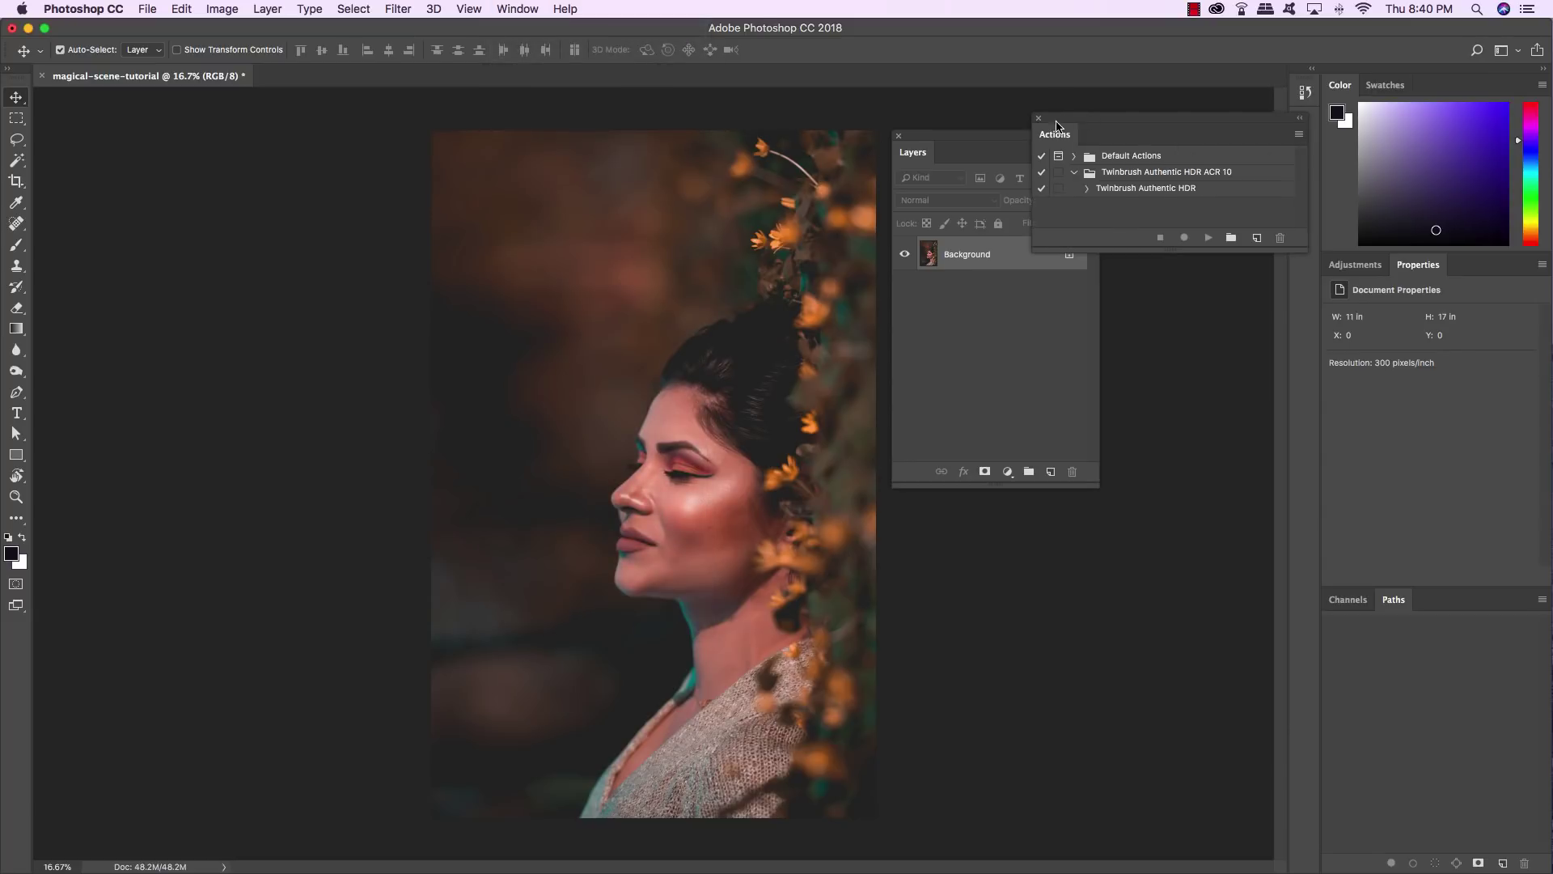
drag(1084, 122, 971, 134)
click(978, 186)
click(958, 183)
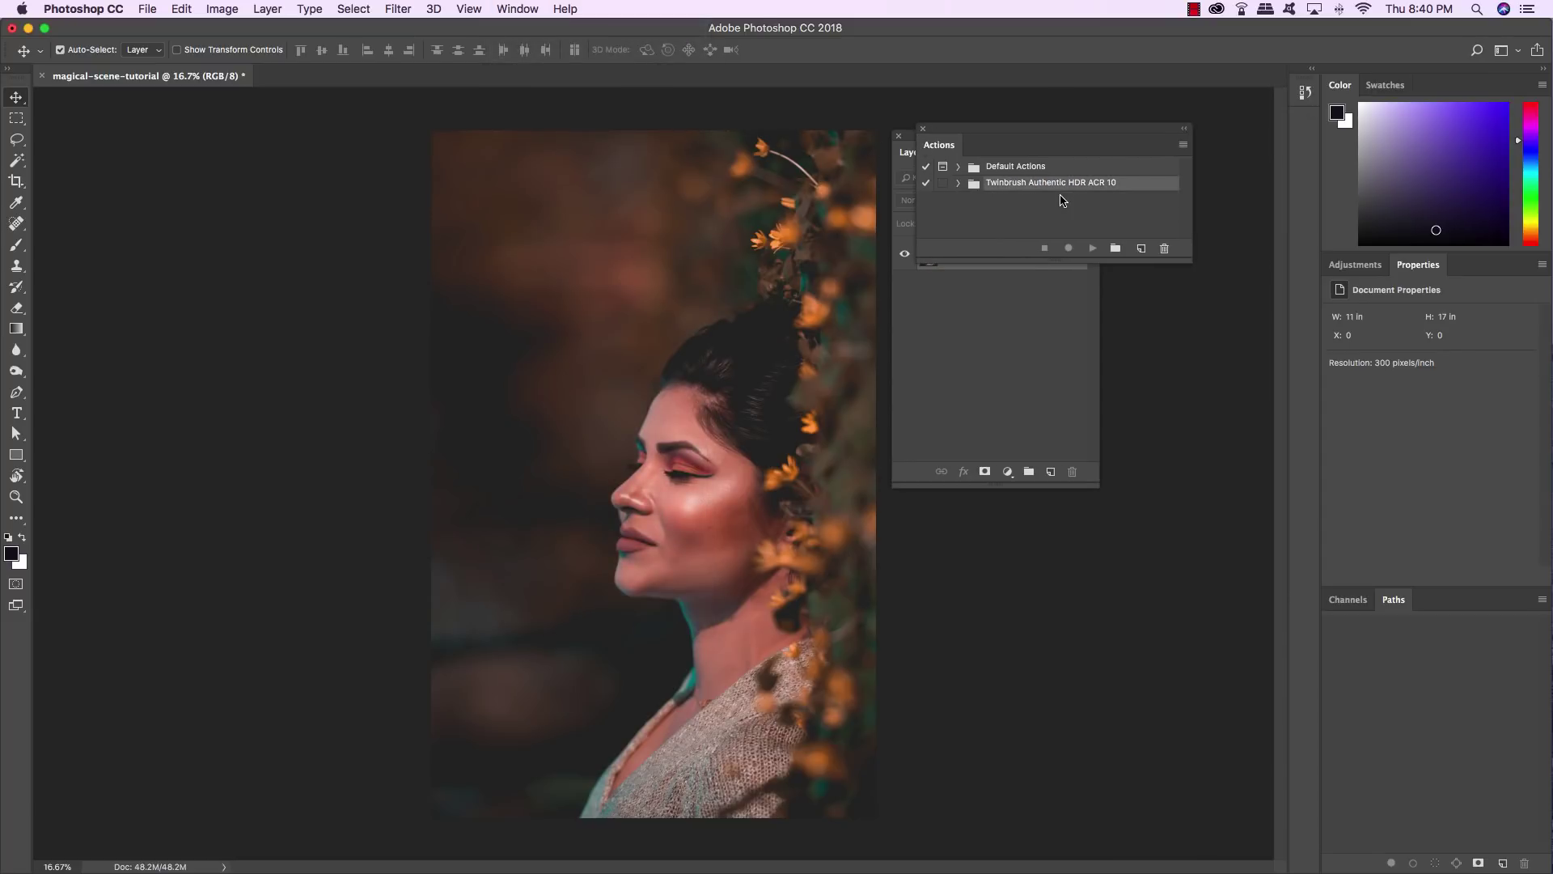
click(1164, 249)
click(895, 301)
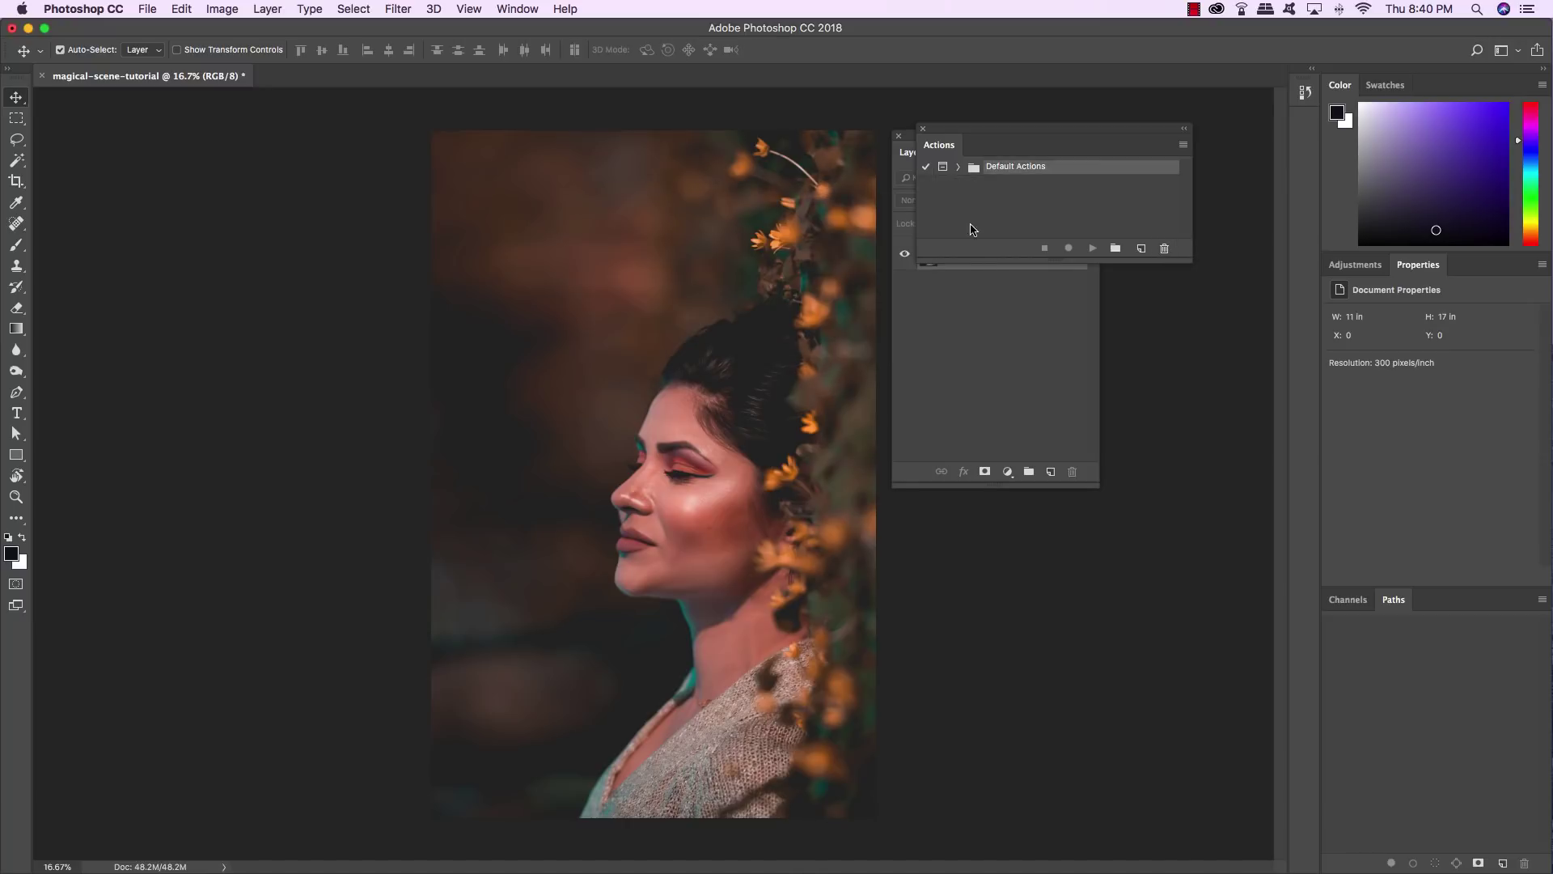
Resize the Actions panel to be narrower and taller, and dock it together with Layers beneath it.
drag(1192, 263, 1100, 401)
drag(1032, 133, 971, 380)
click(973, 409)
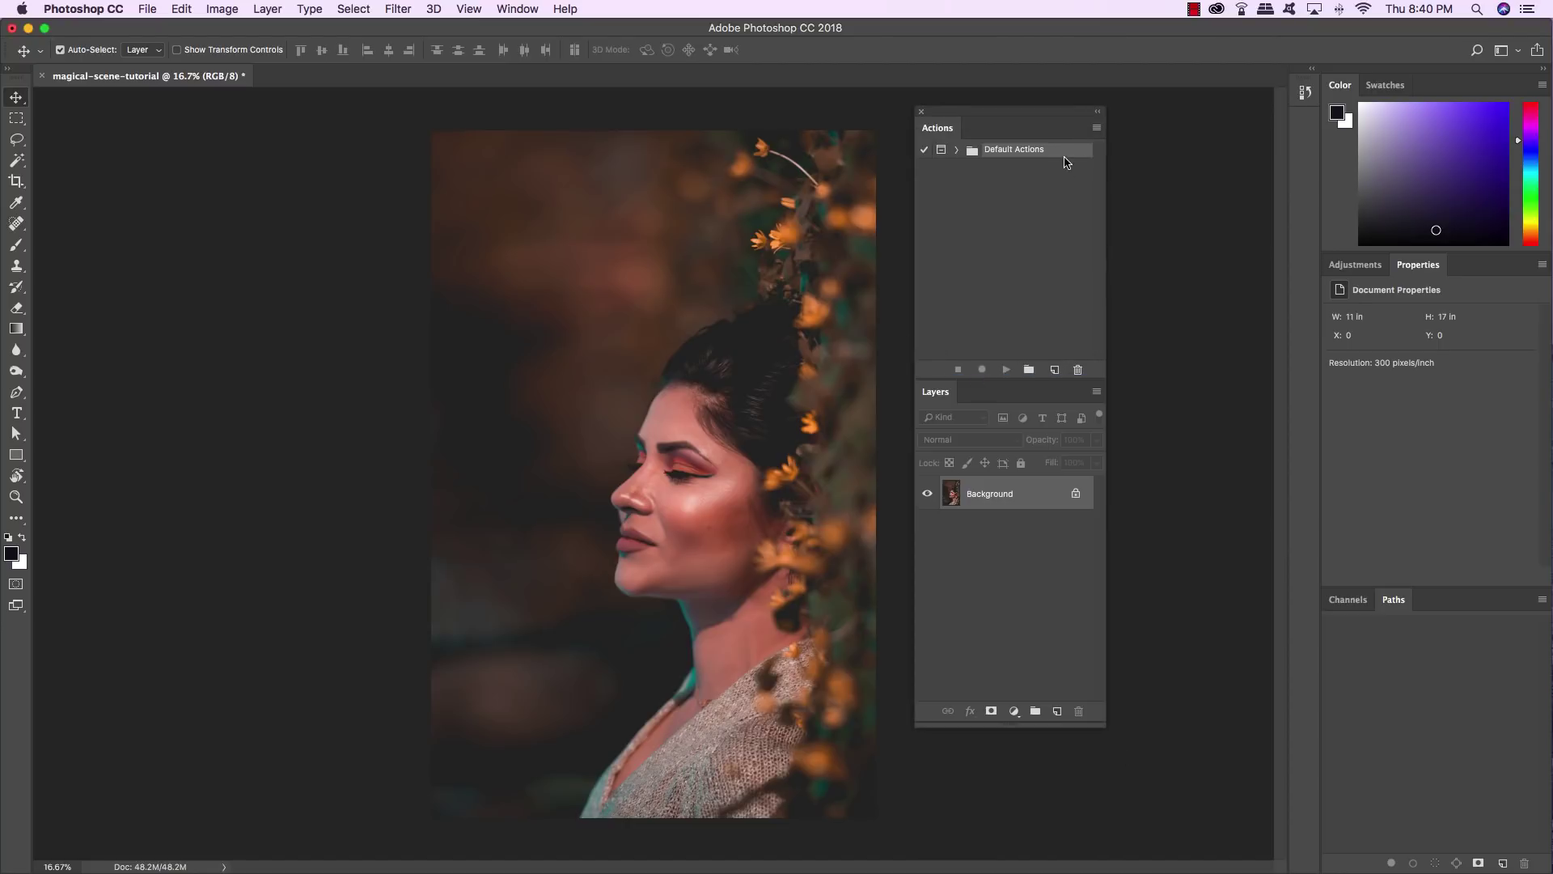
Load the action file Twinbrush Authentic HDR - ACR 10.atn from the Twinbrush freebies folder.
click(1097, 131)
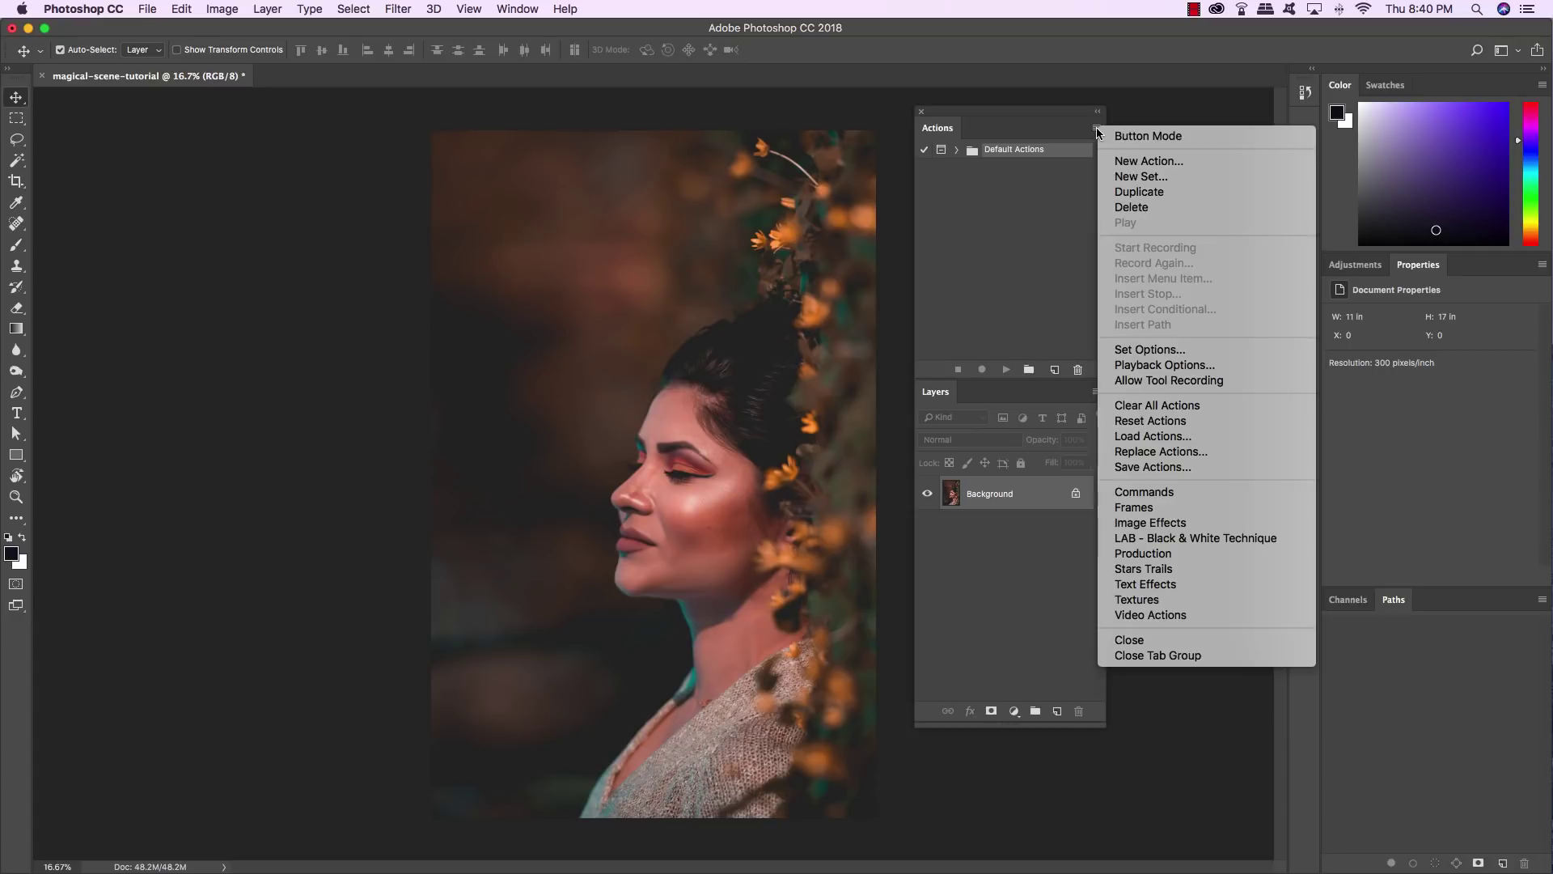
click(1181, 438)
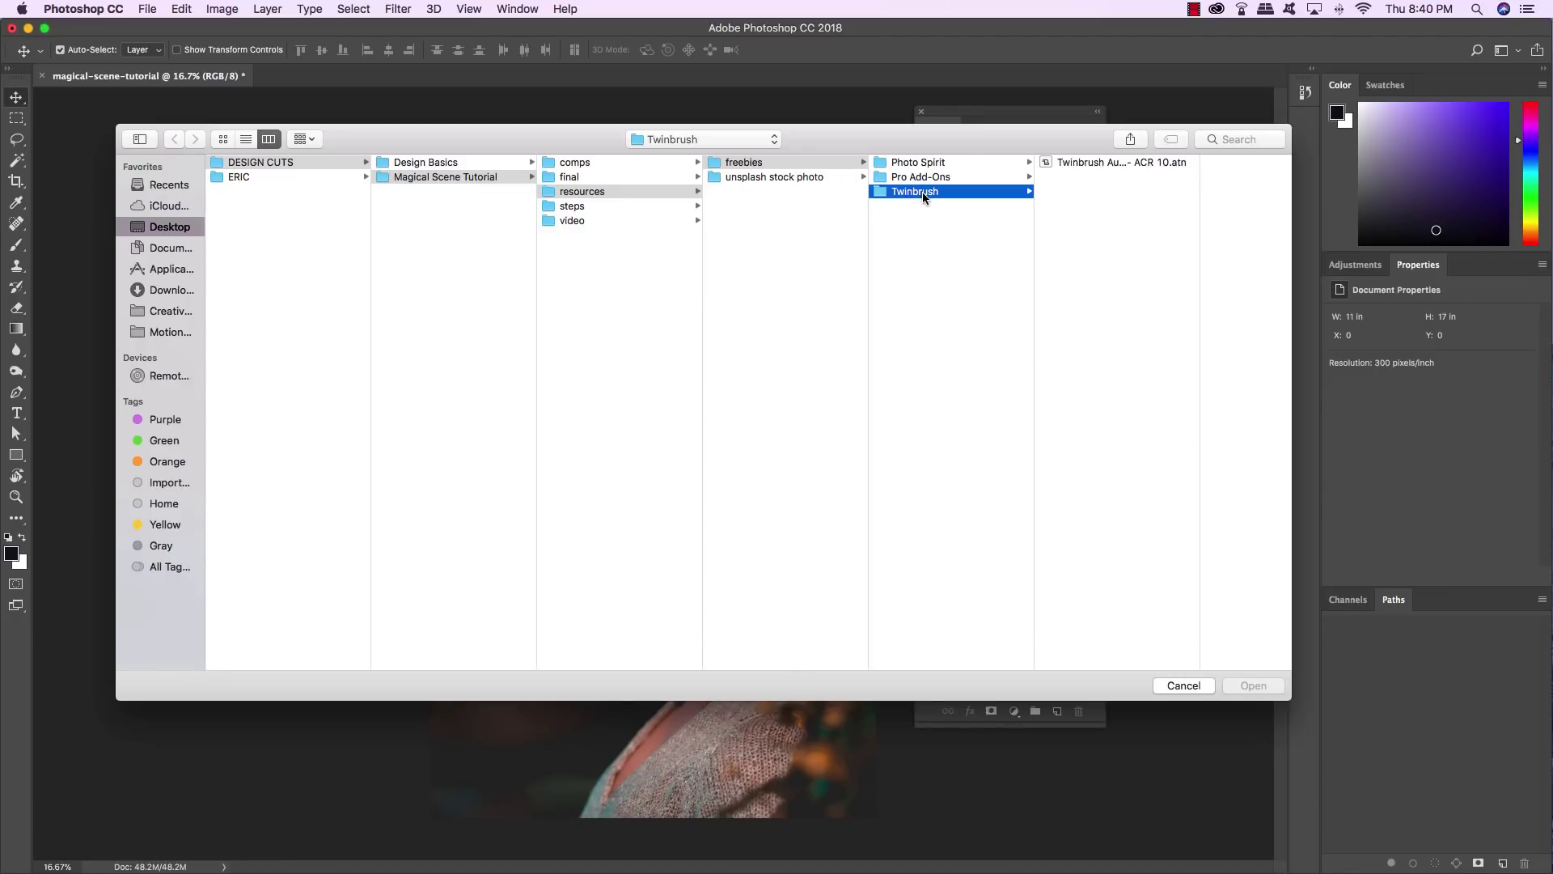
click(1080, 162)
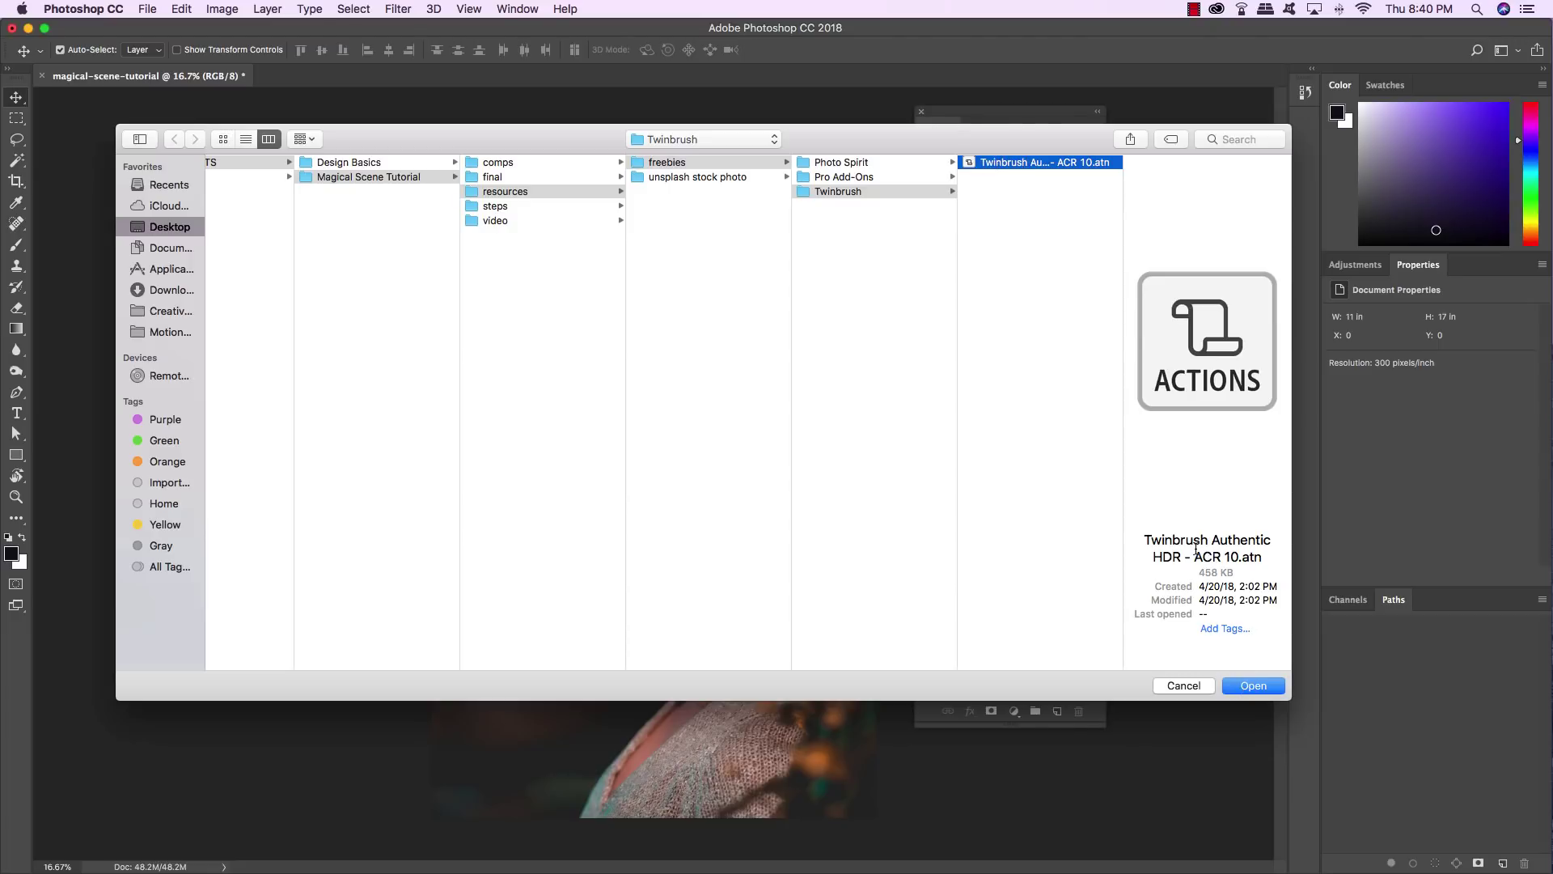
click(1254, 686)
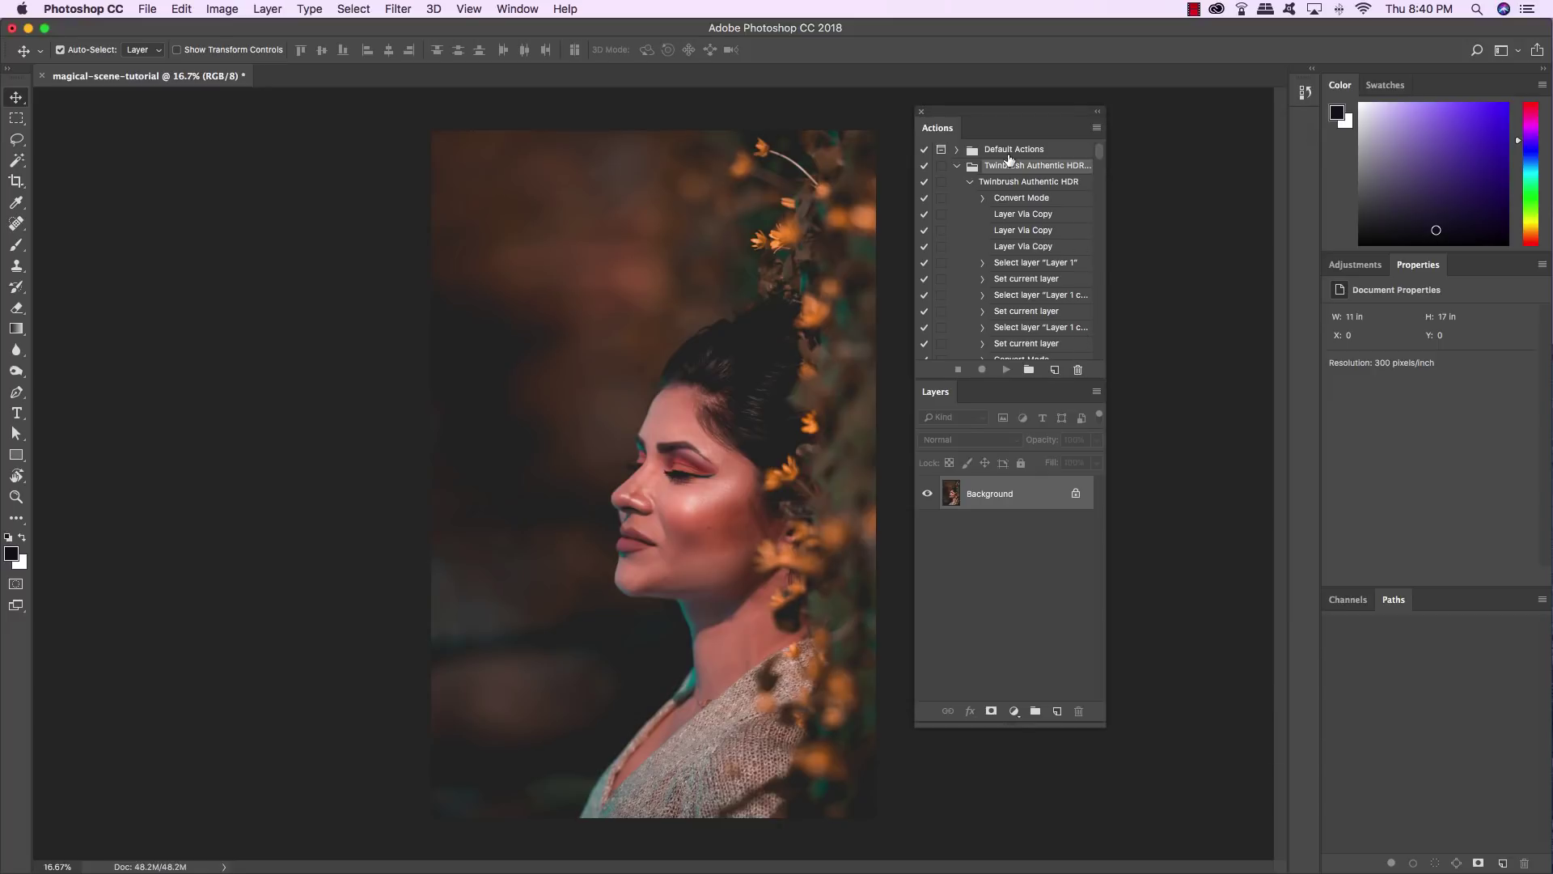
Examine the recorded commands in the Twinbrush Authentic HDR action, then leave its command list collapsed within the expanded set.
click(956, 165)
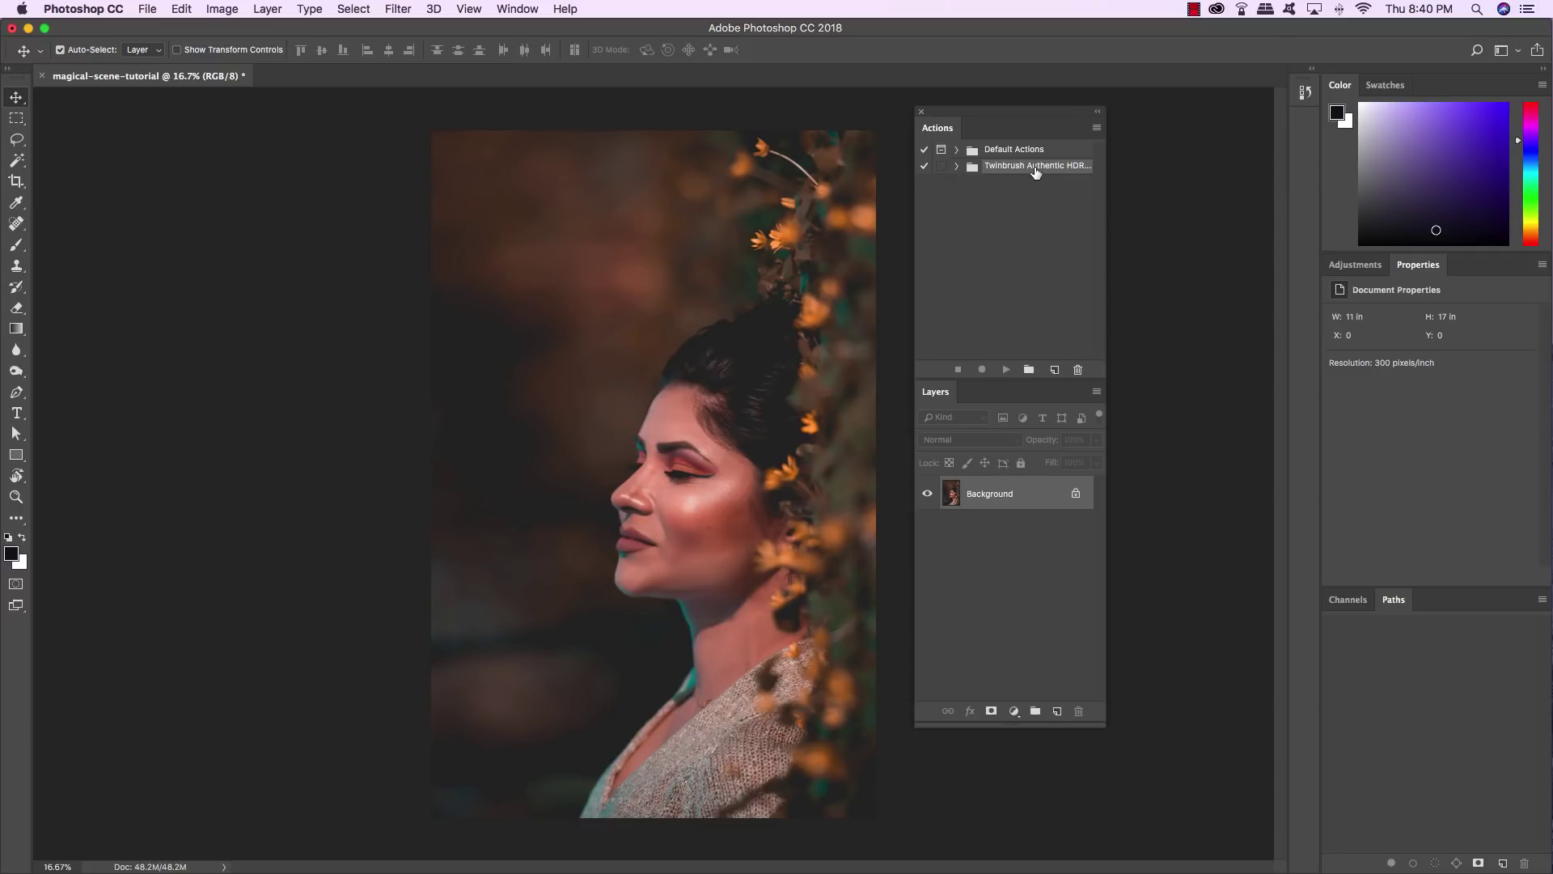
click(956, 166)
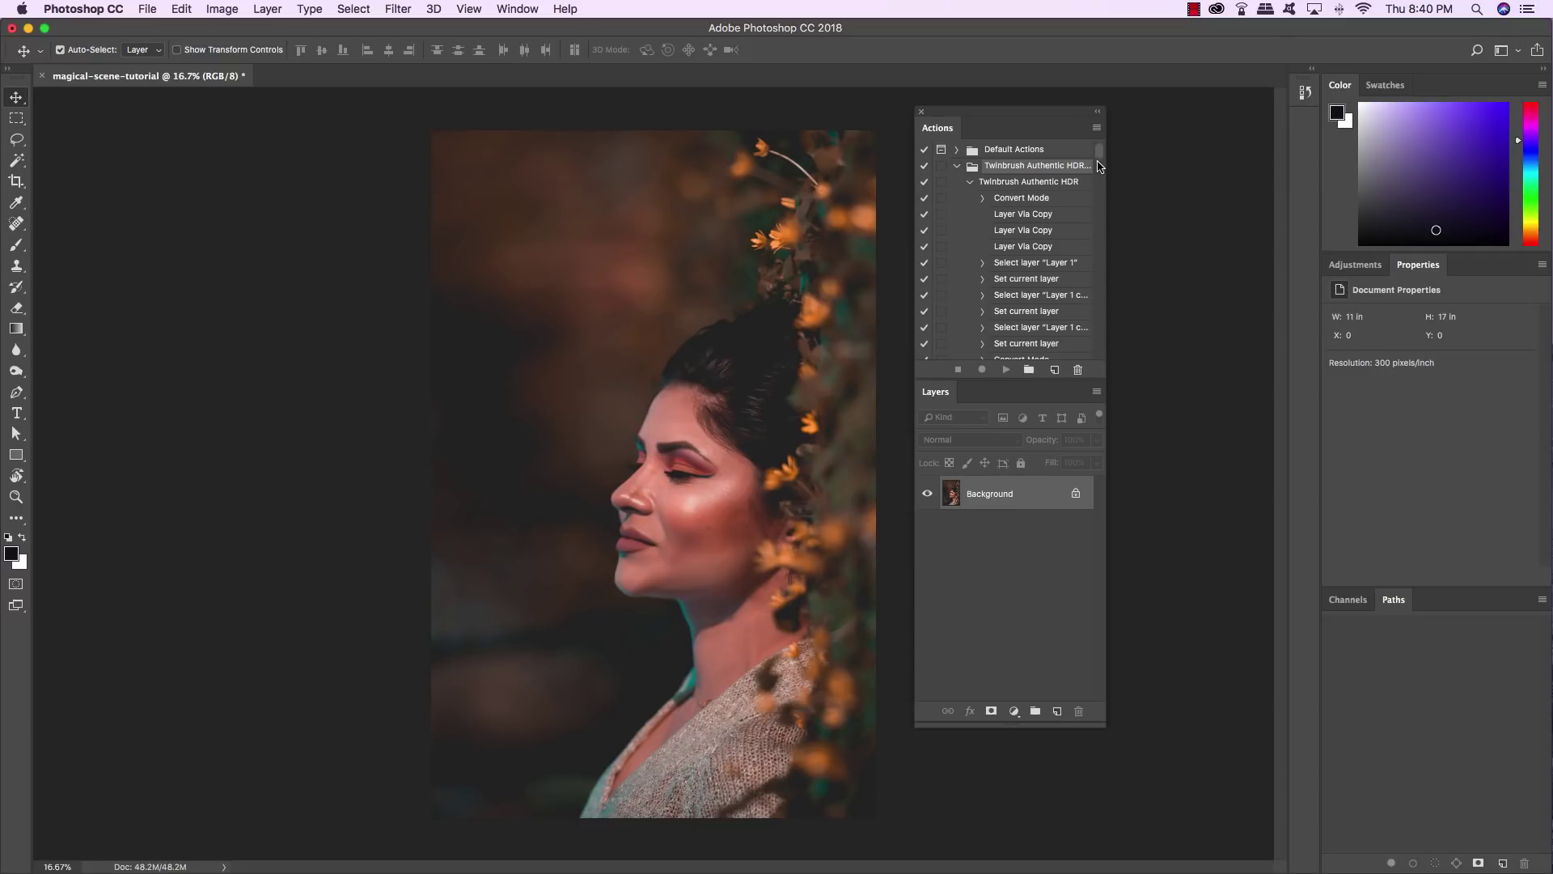
click(1065, 180)
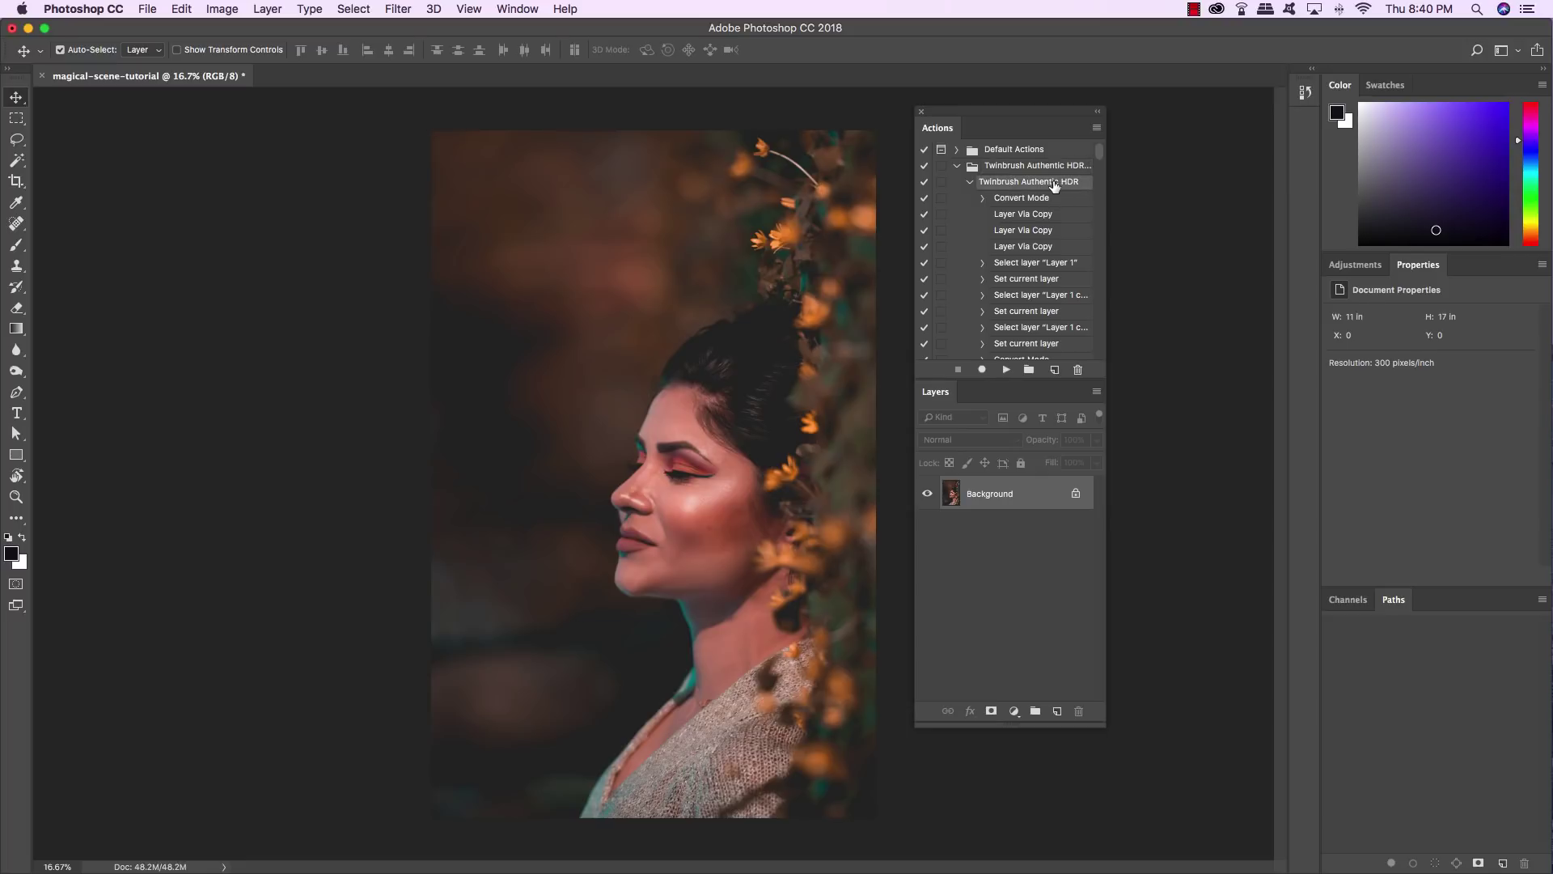
drag(1099, 165, 1100, 178)
scroll(1042, 174, up, 10)
click(969, 184)
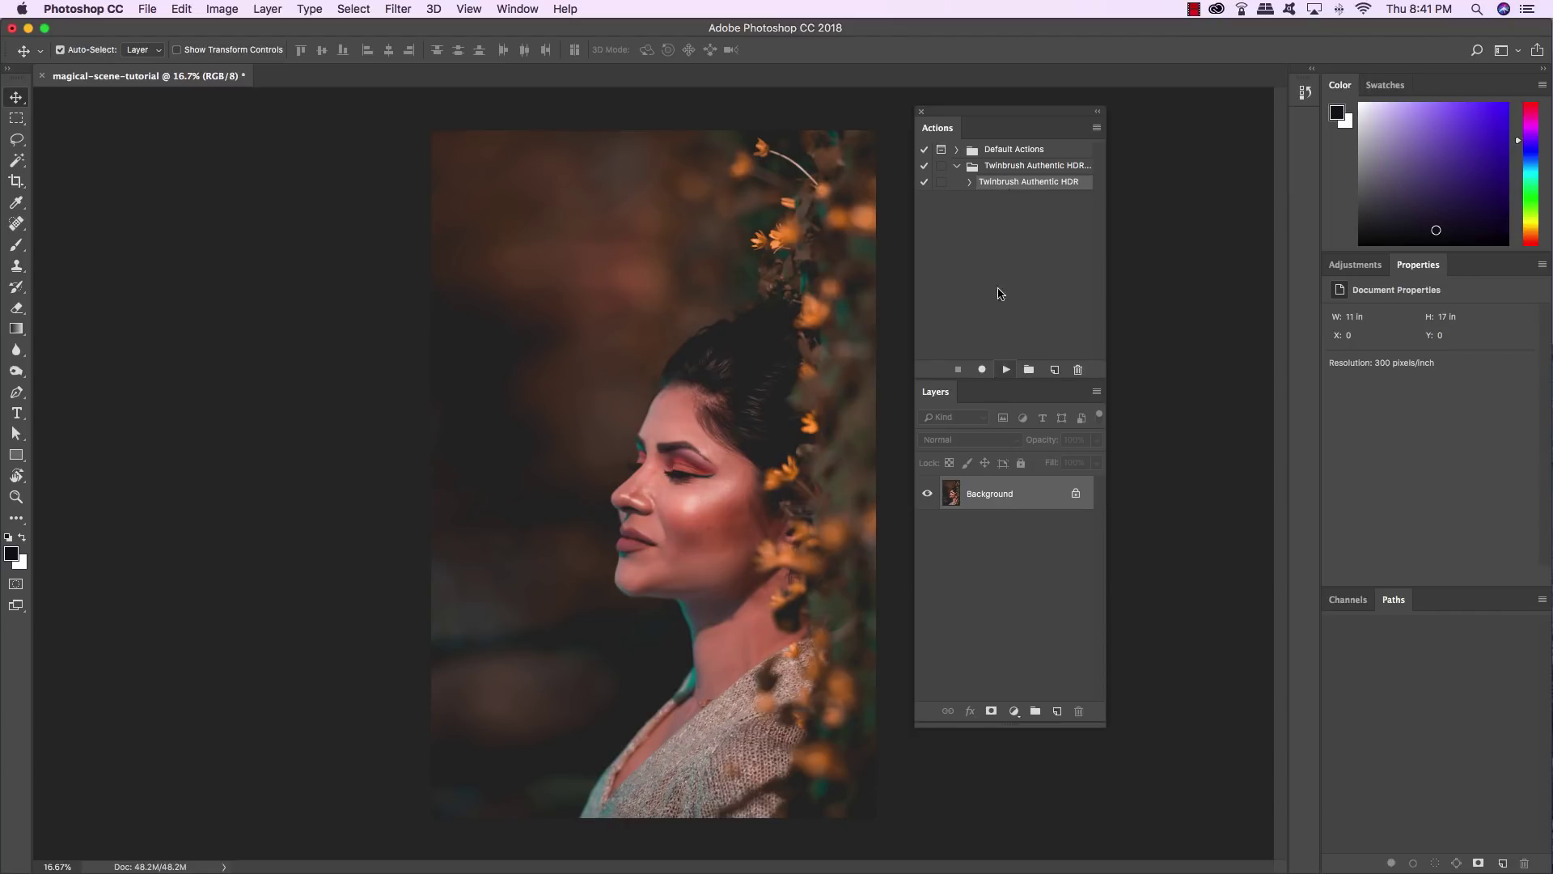
click(1009, 167)
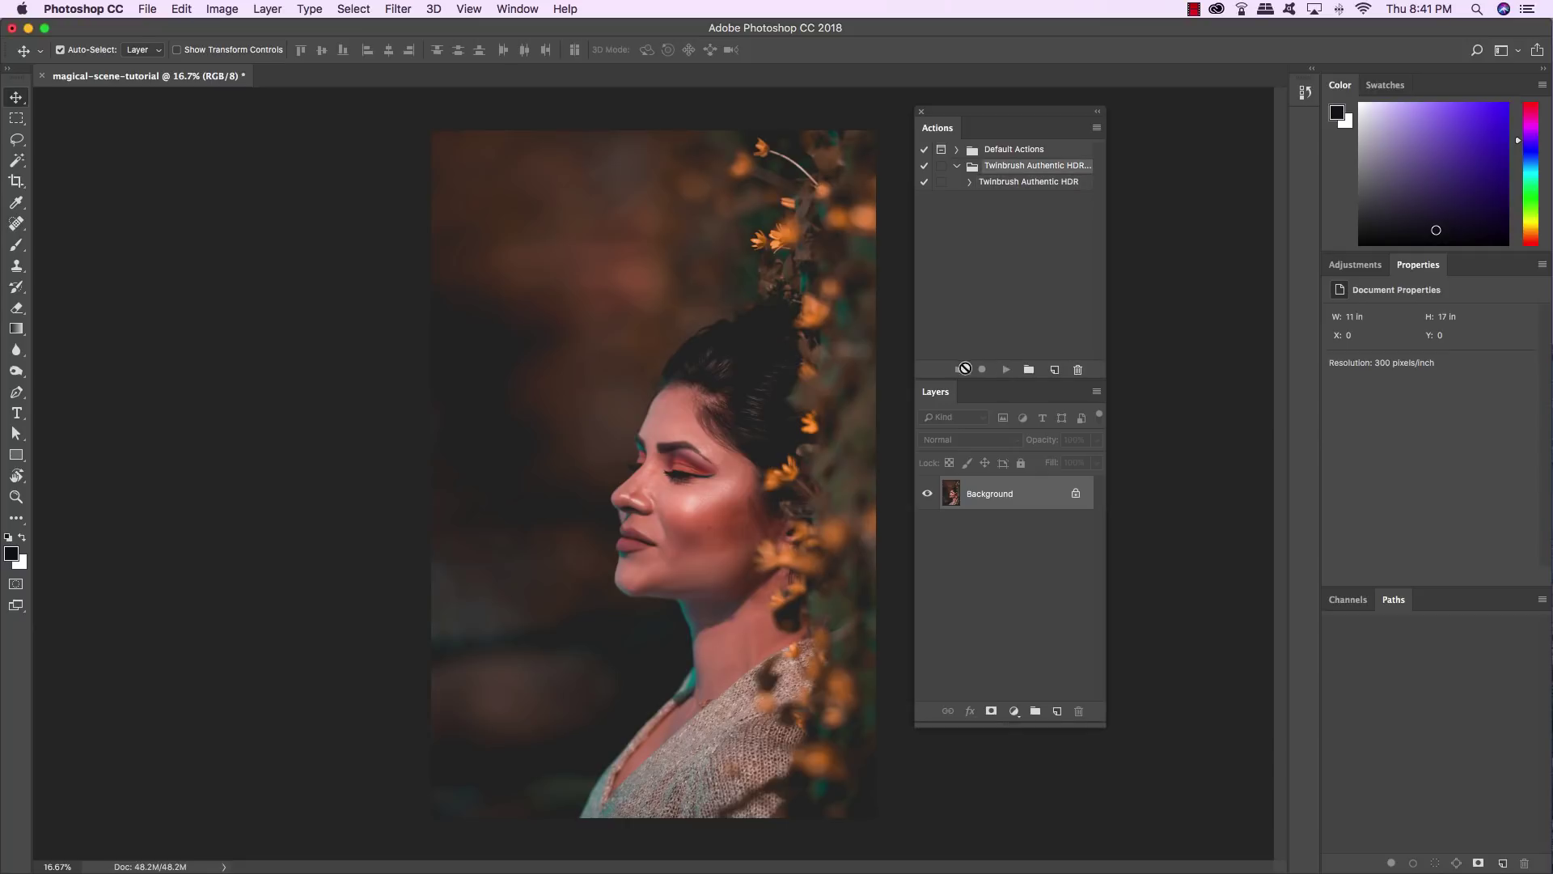
click(957, 167)
click(957, 167)
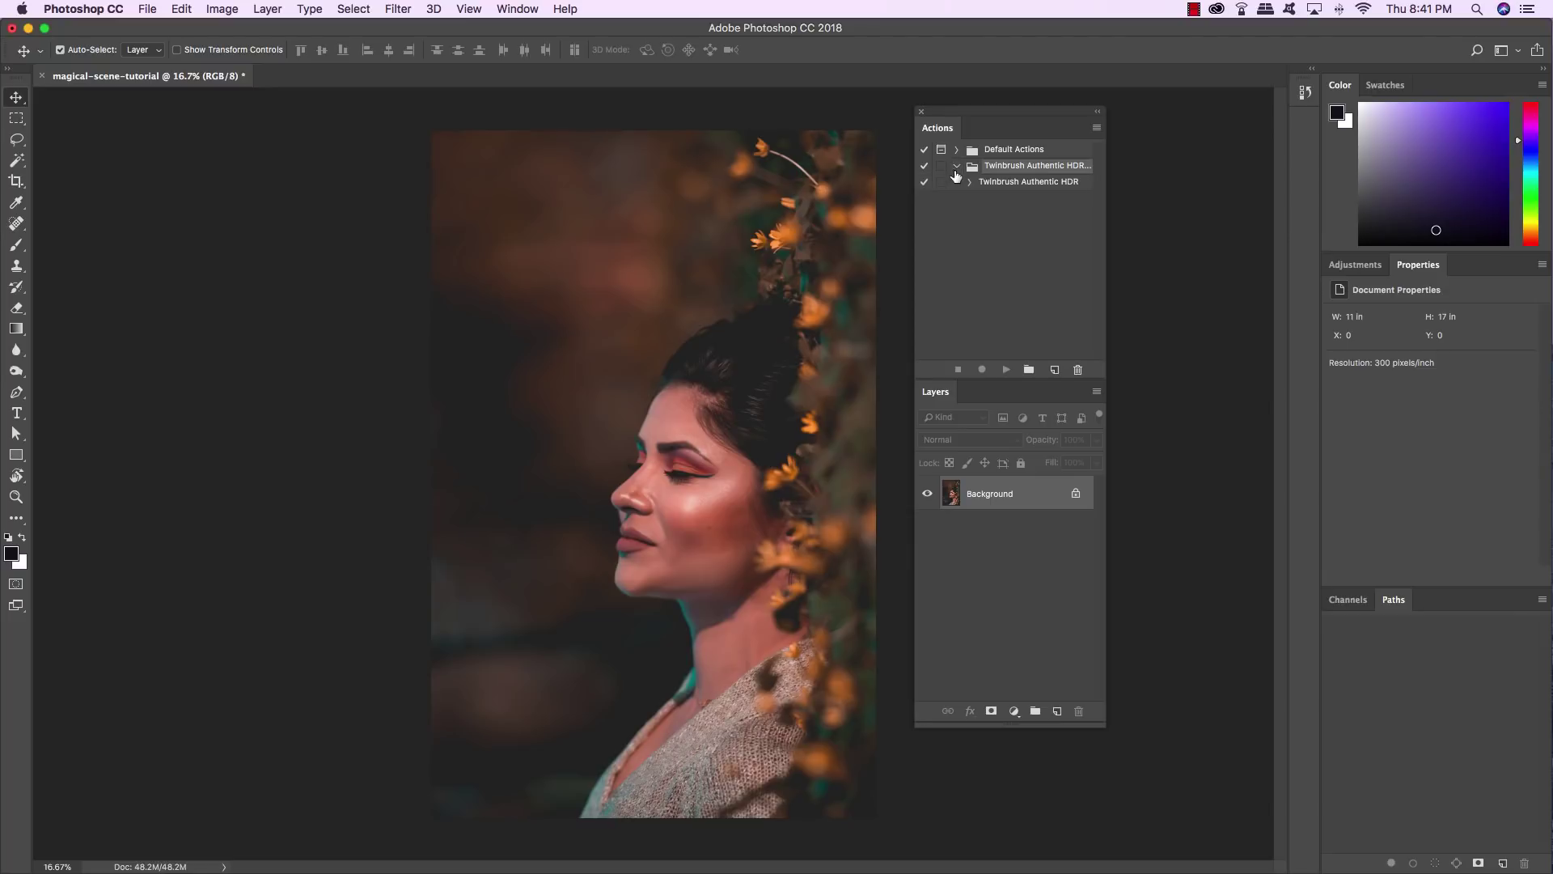
Run the Twinbrush Authentic HDR action on the portrait.
click(1035, 184)
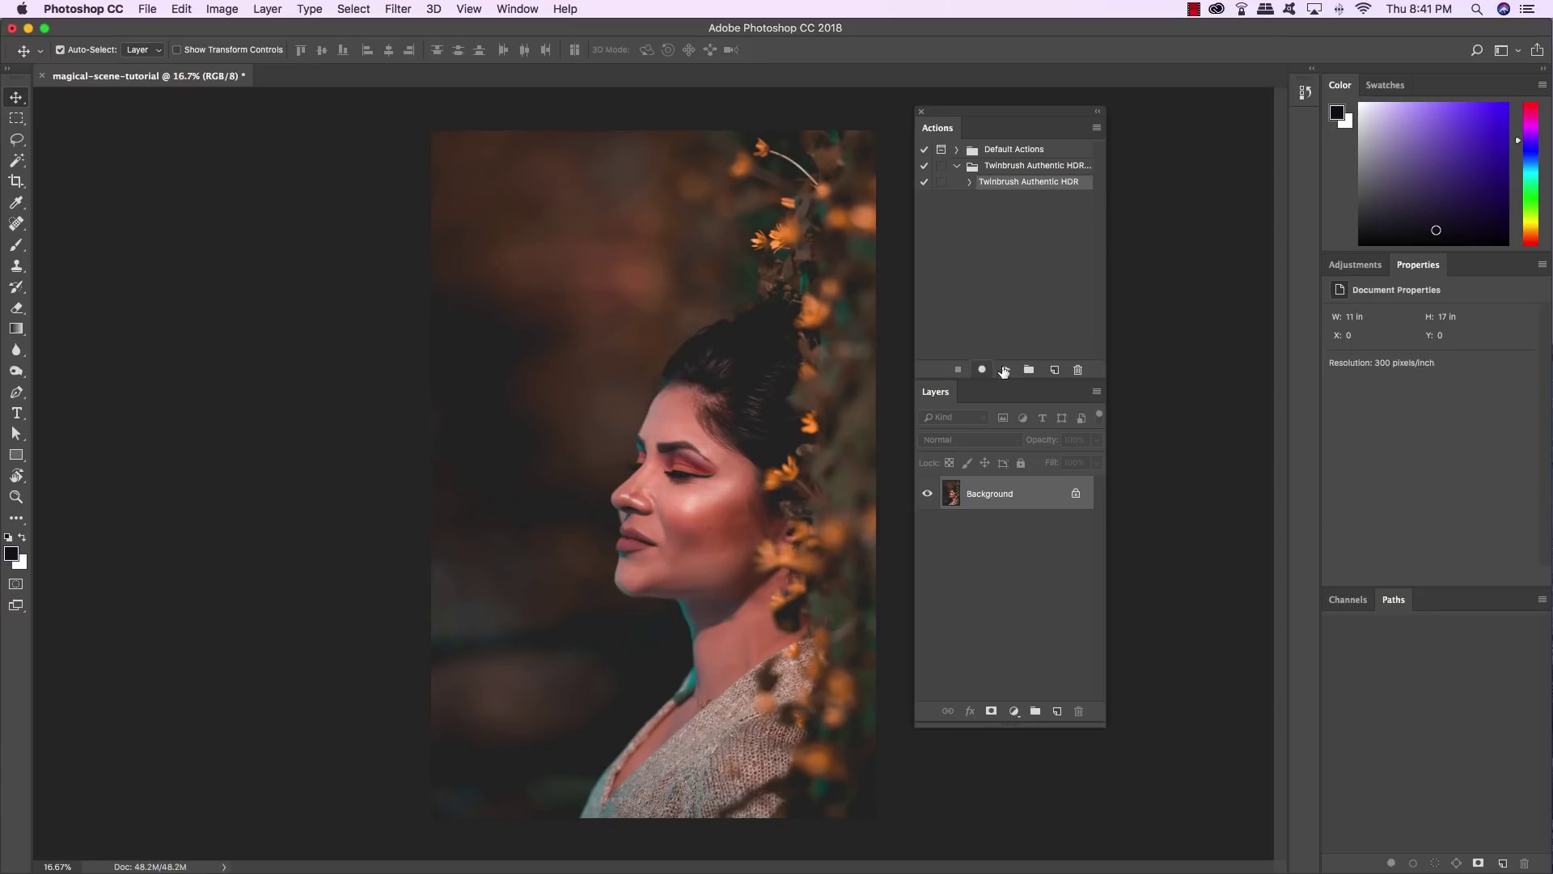
click(1005, 370)
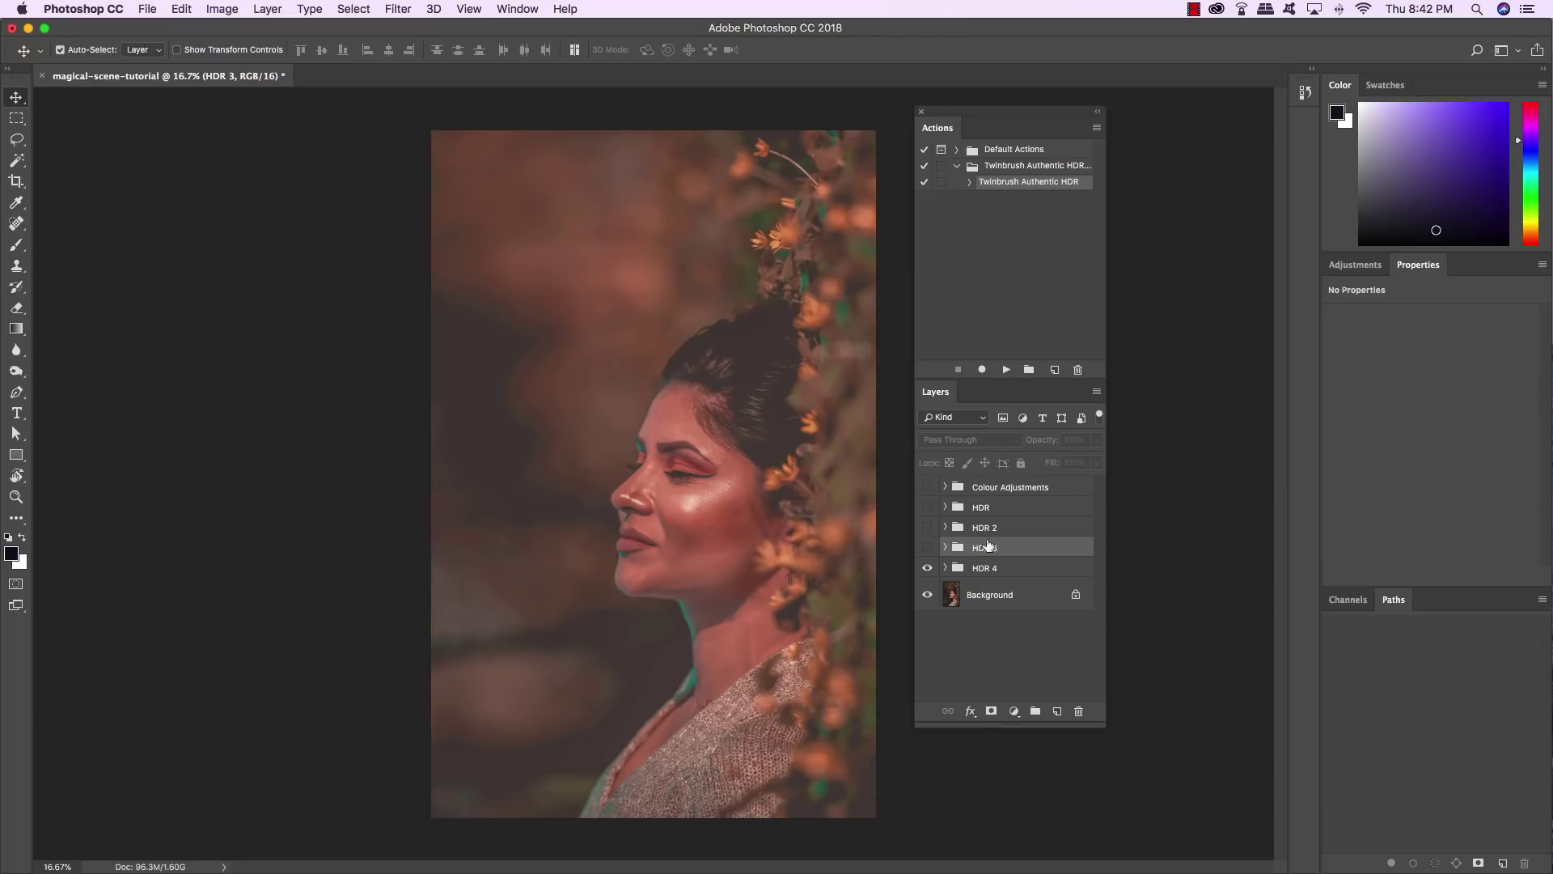
Compare the HDR 4, HDR 3, HDR 2 and HDR groups one at a time, leaving only HDR 3 shown above the Background.
click(927, 567)
click(927, 548)
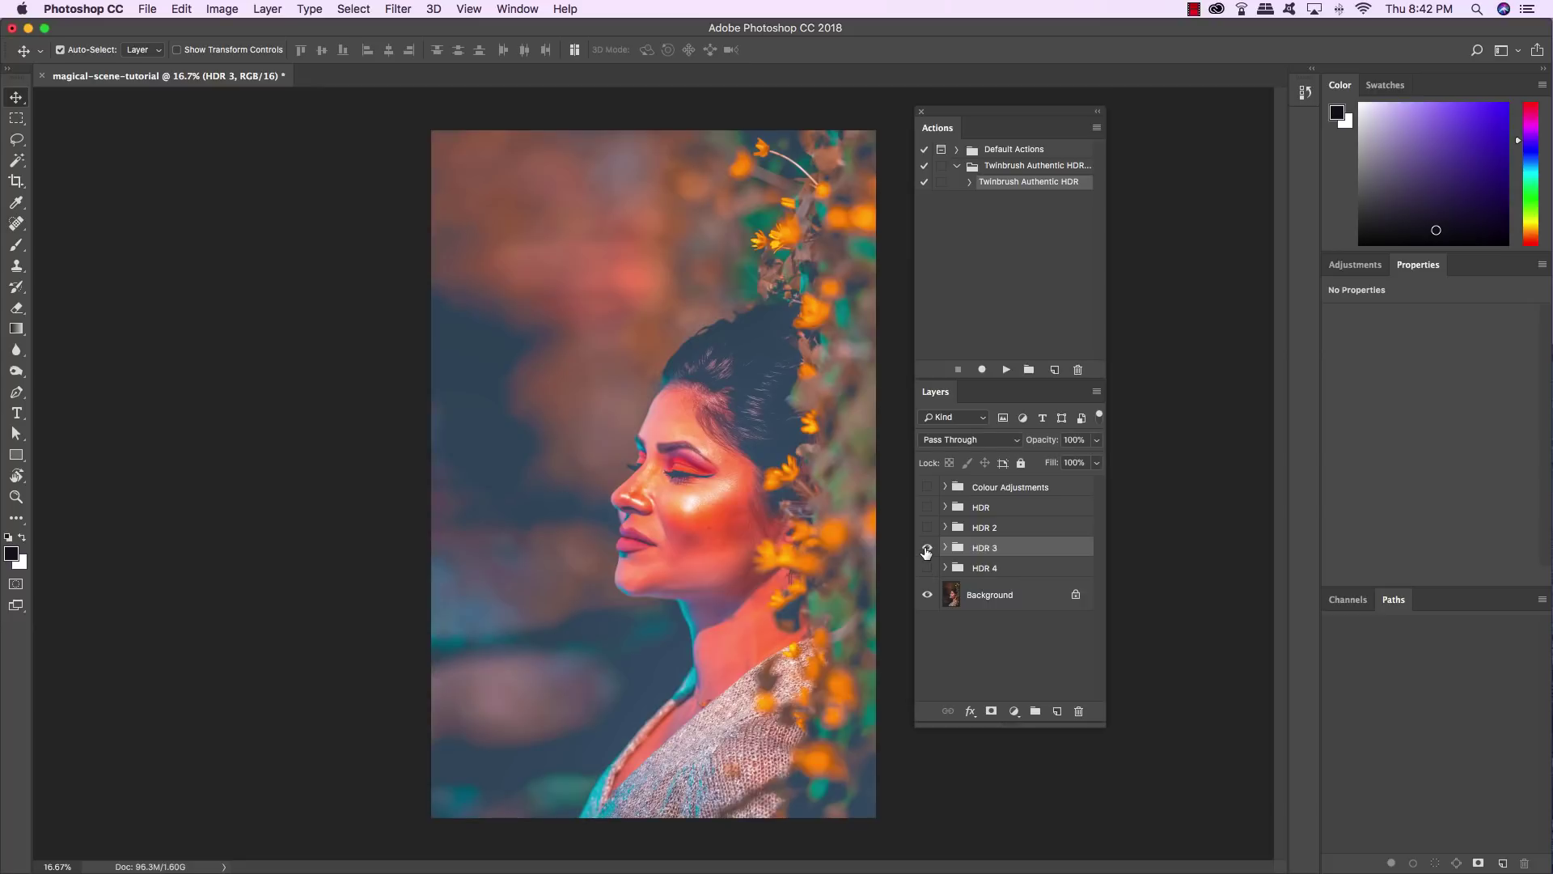
click(927, 547)
click(927, 527)
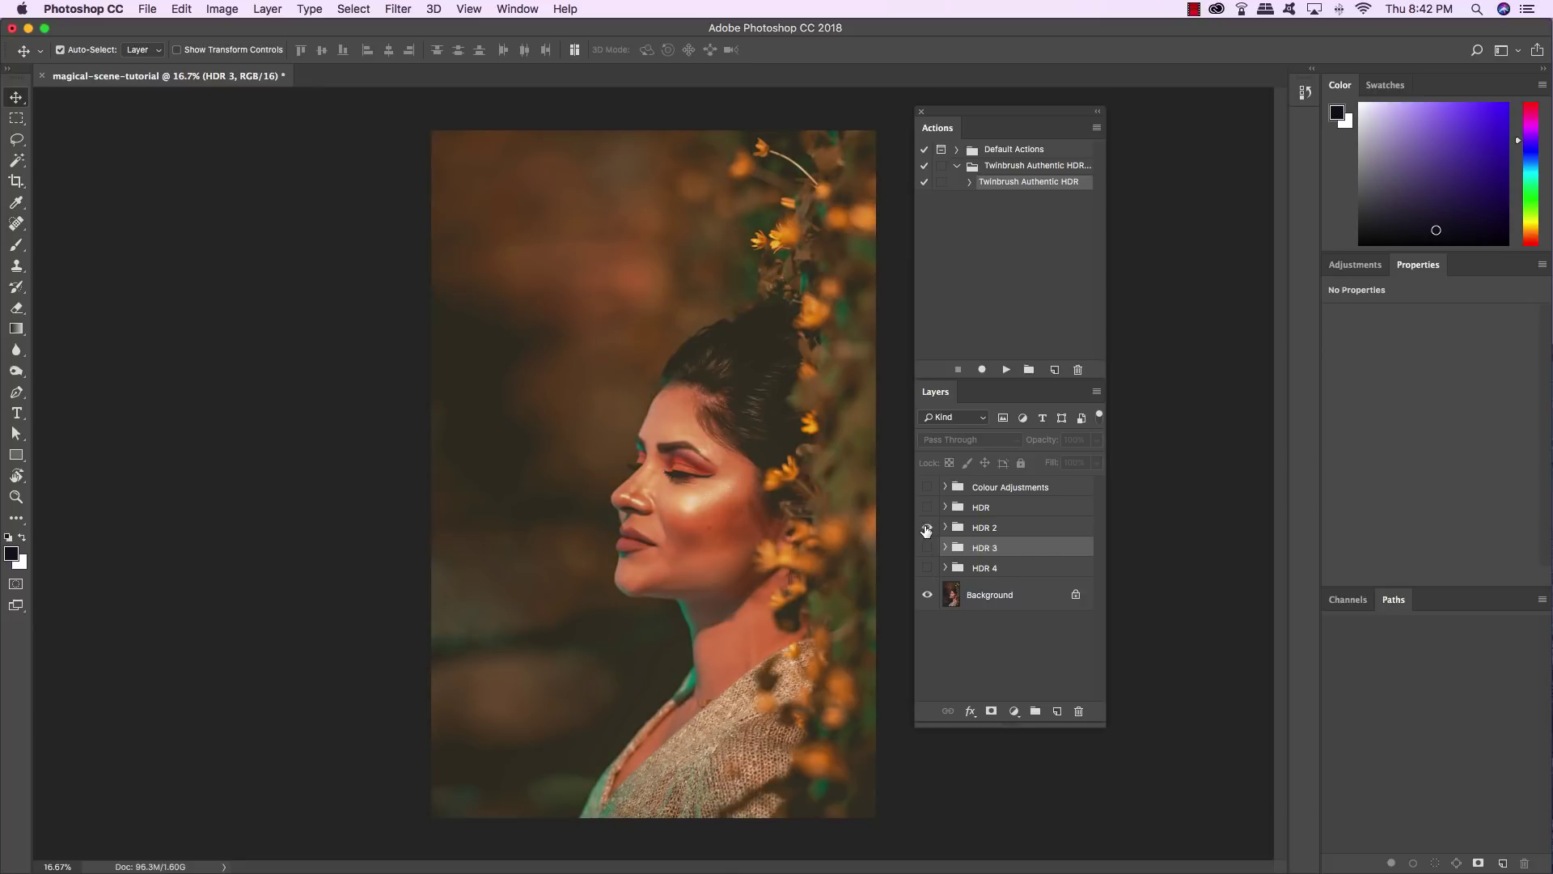
click(927, 528)
click(928, 507)
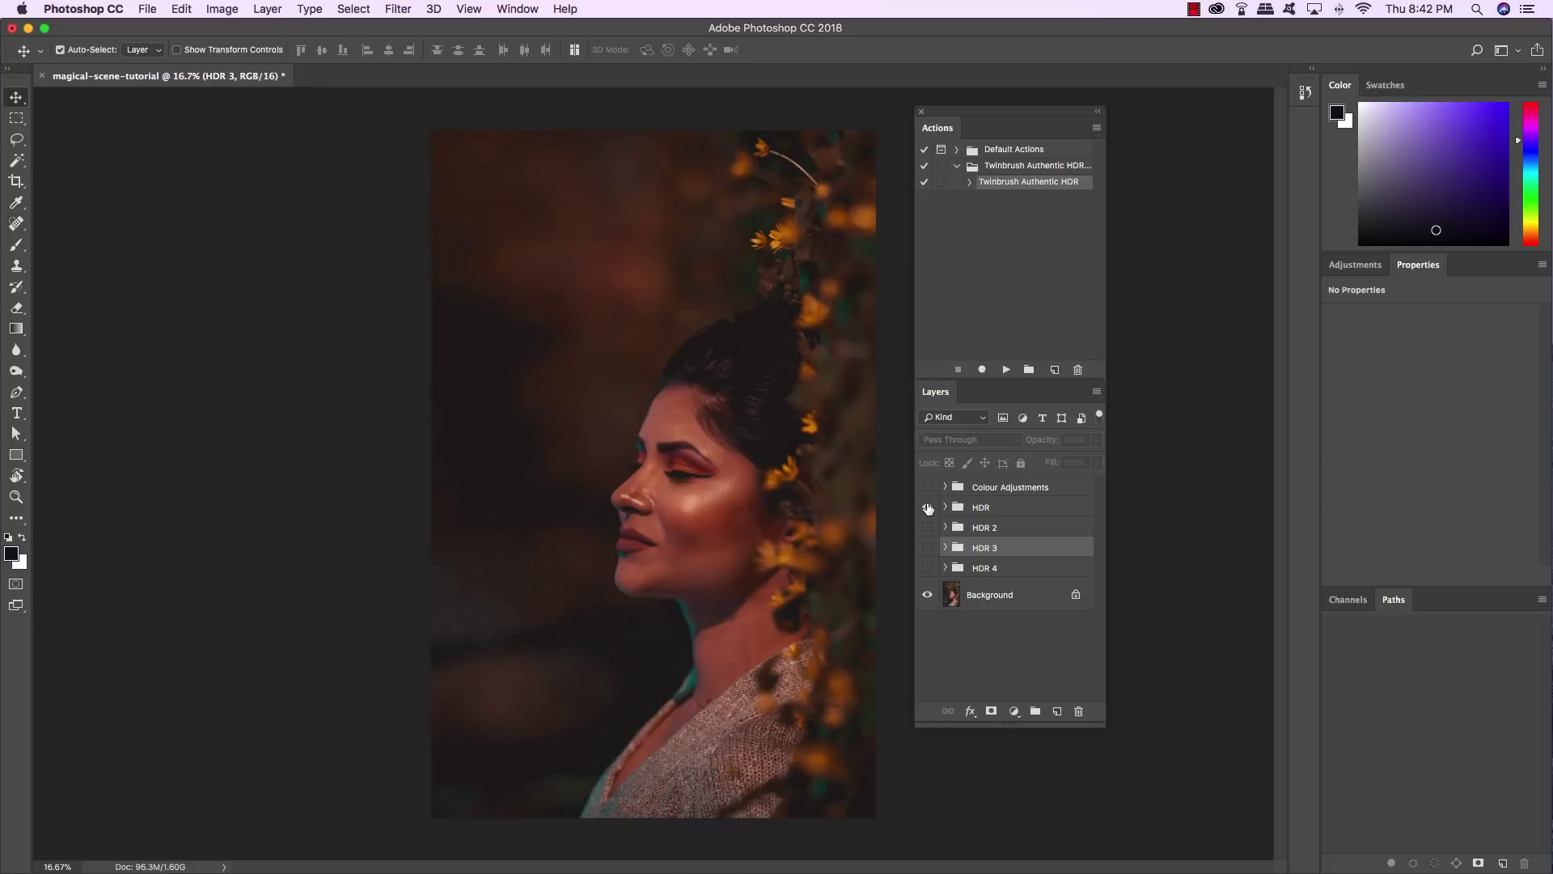
click(927, 507)
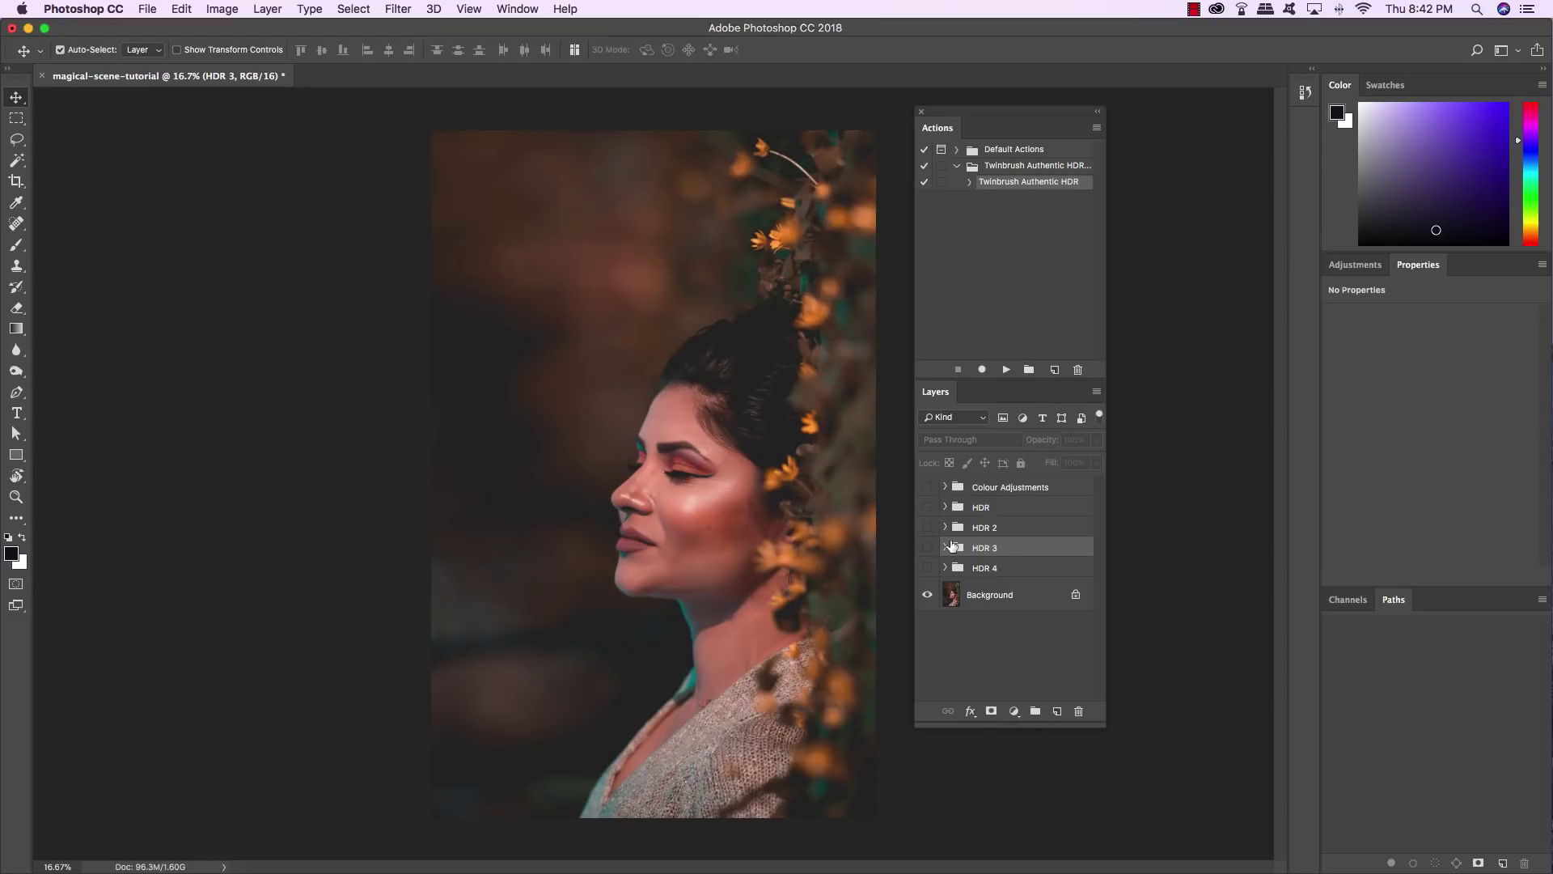
click(927, 547)
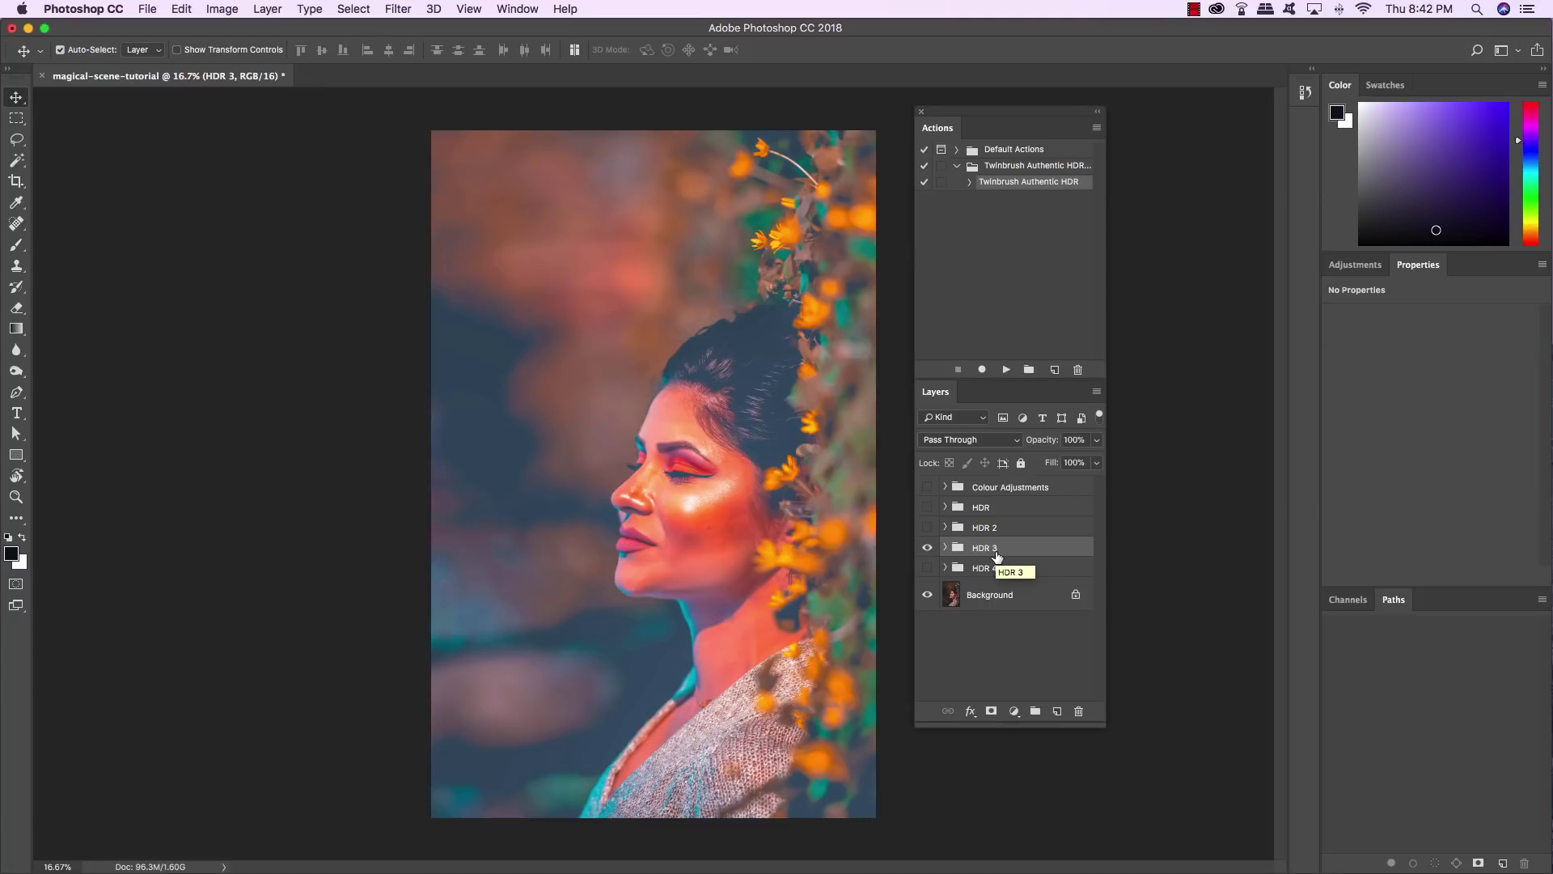
Set the HDR 3 group's opacity to 50% and compare the portrait with the group hidden and shown.
key(5)
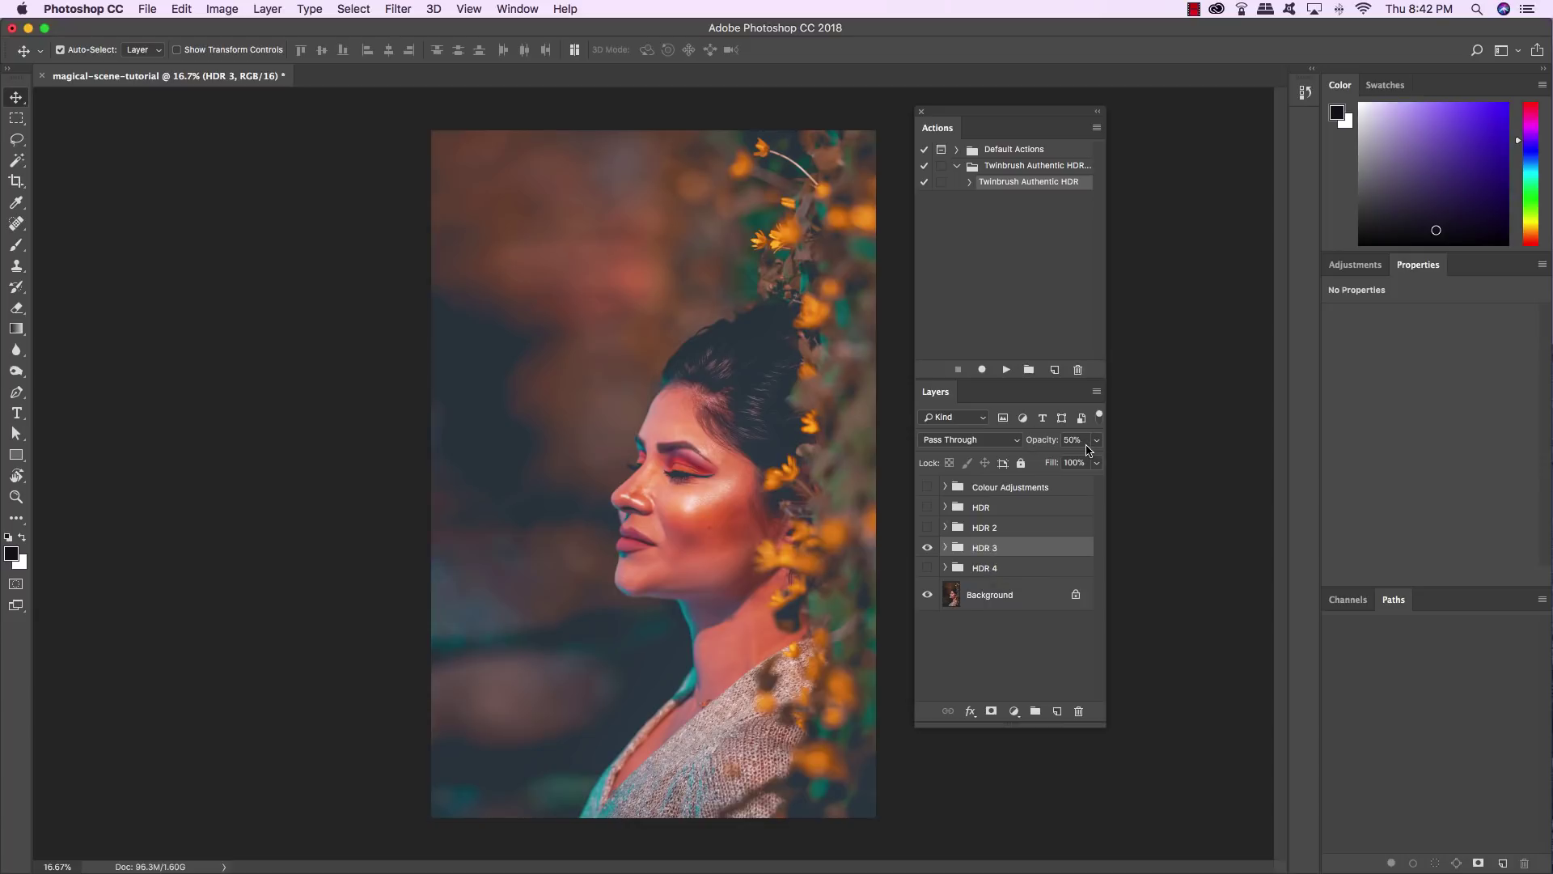
click(928, 548)
click(928, 550)
click(928, 549)
click(928, 549)
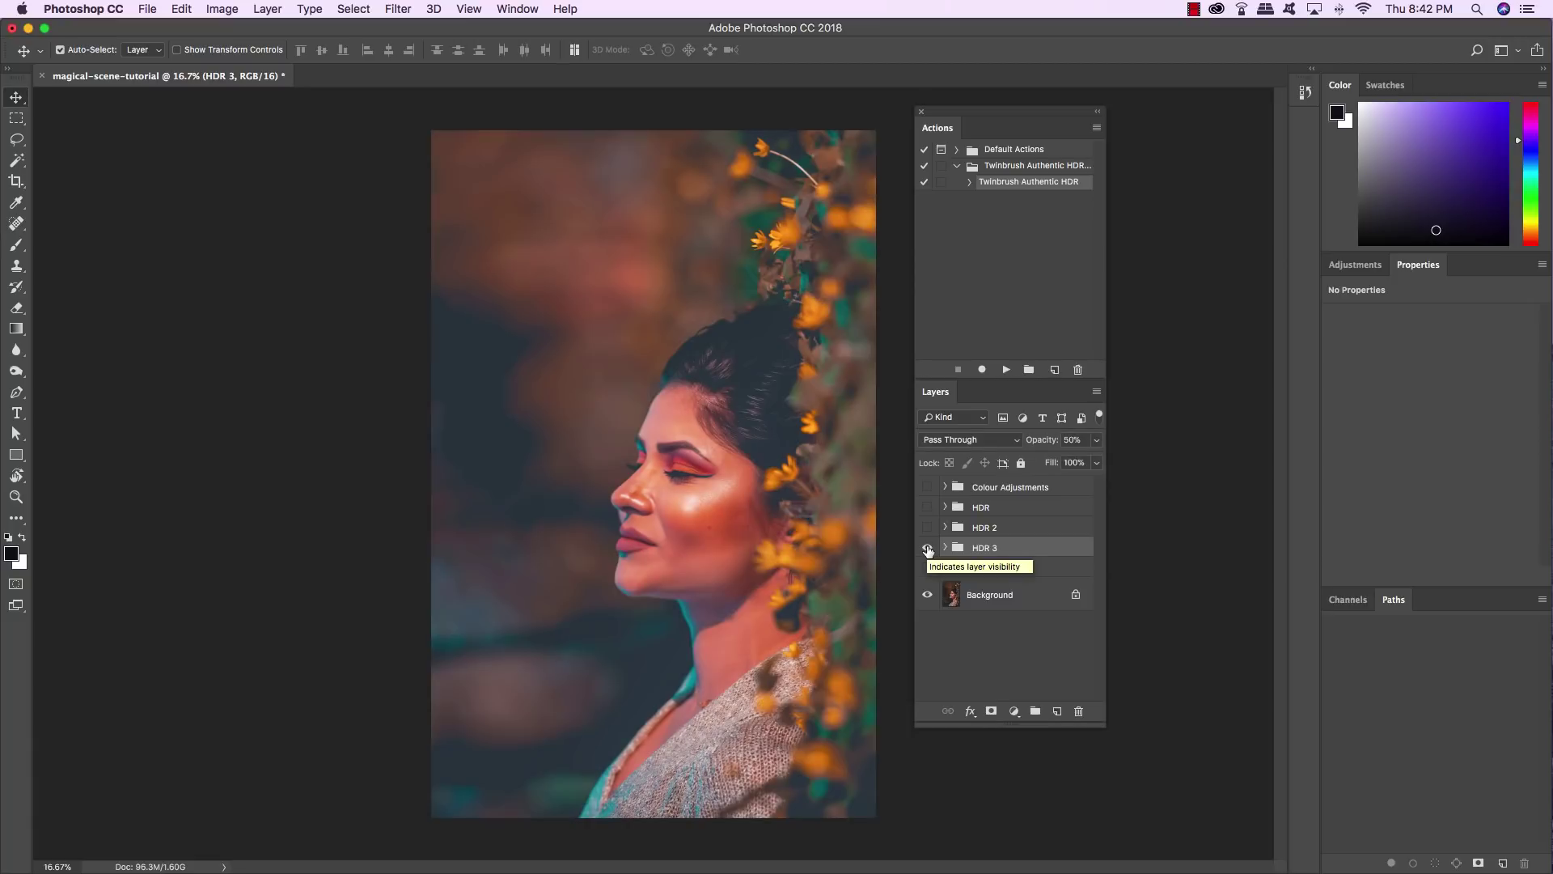
Make the Colour Adjustments group visible and enable its Photo Filter 3 layer, leaving the group collapsed.
click(1007, 487)
click(927, 487)
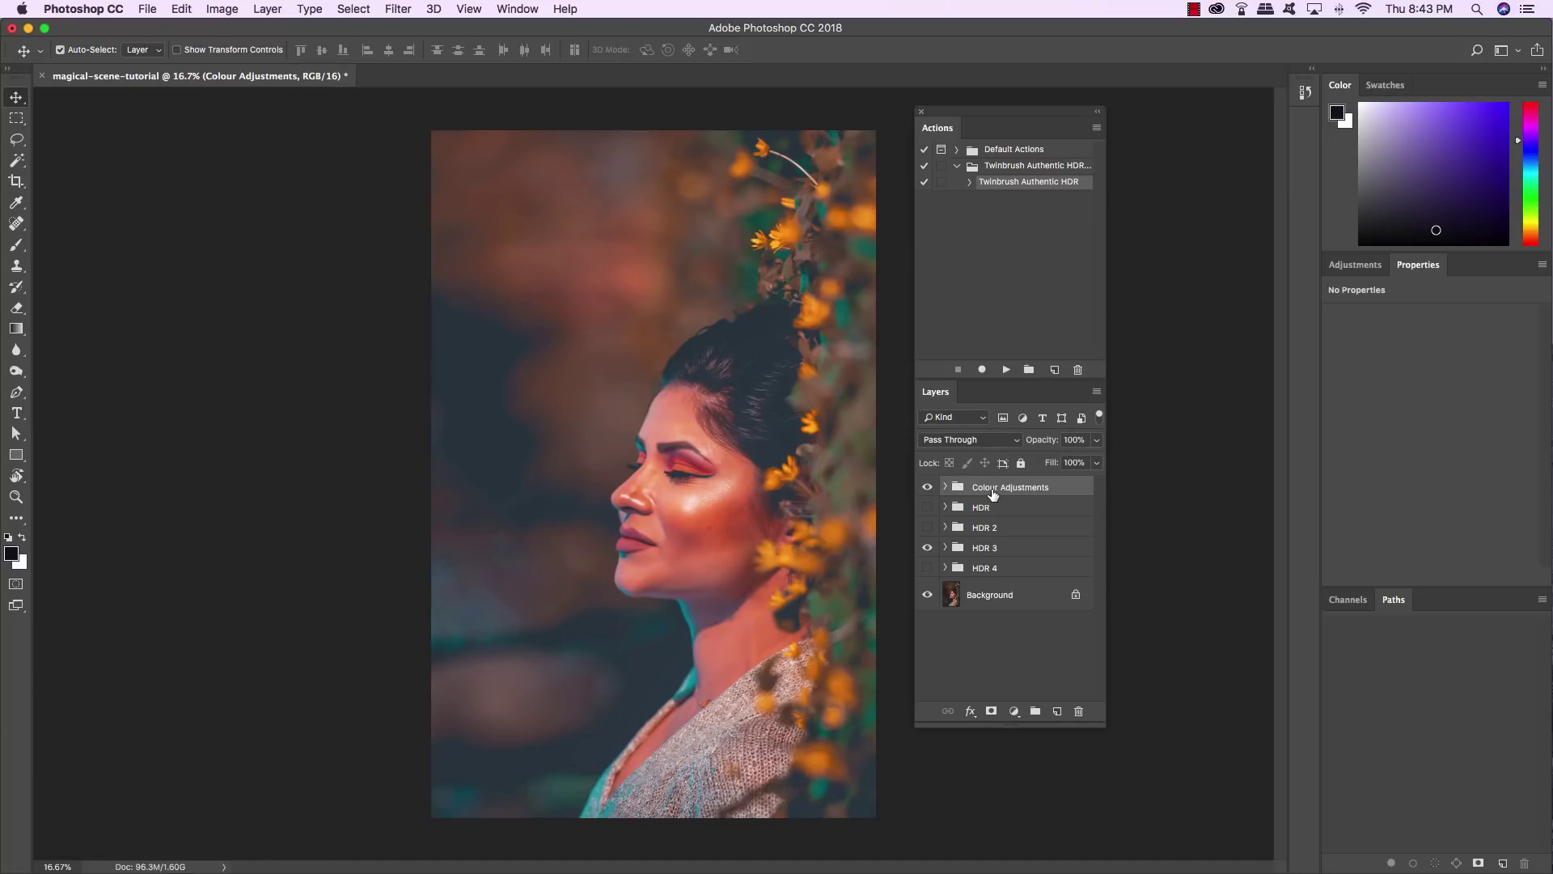
click(945, 487)
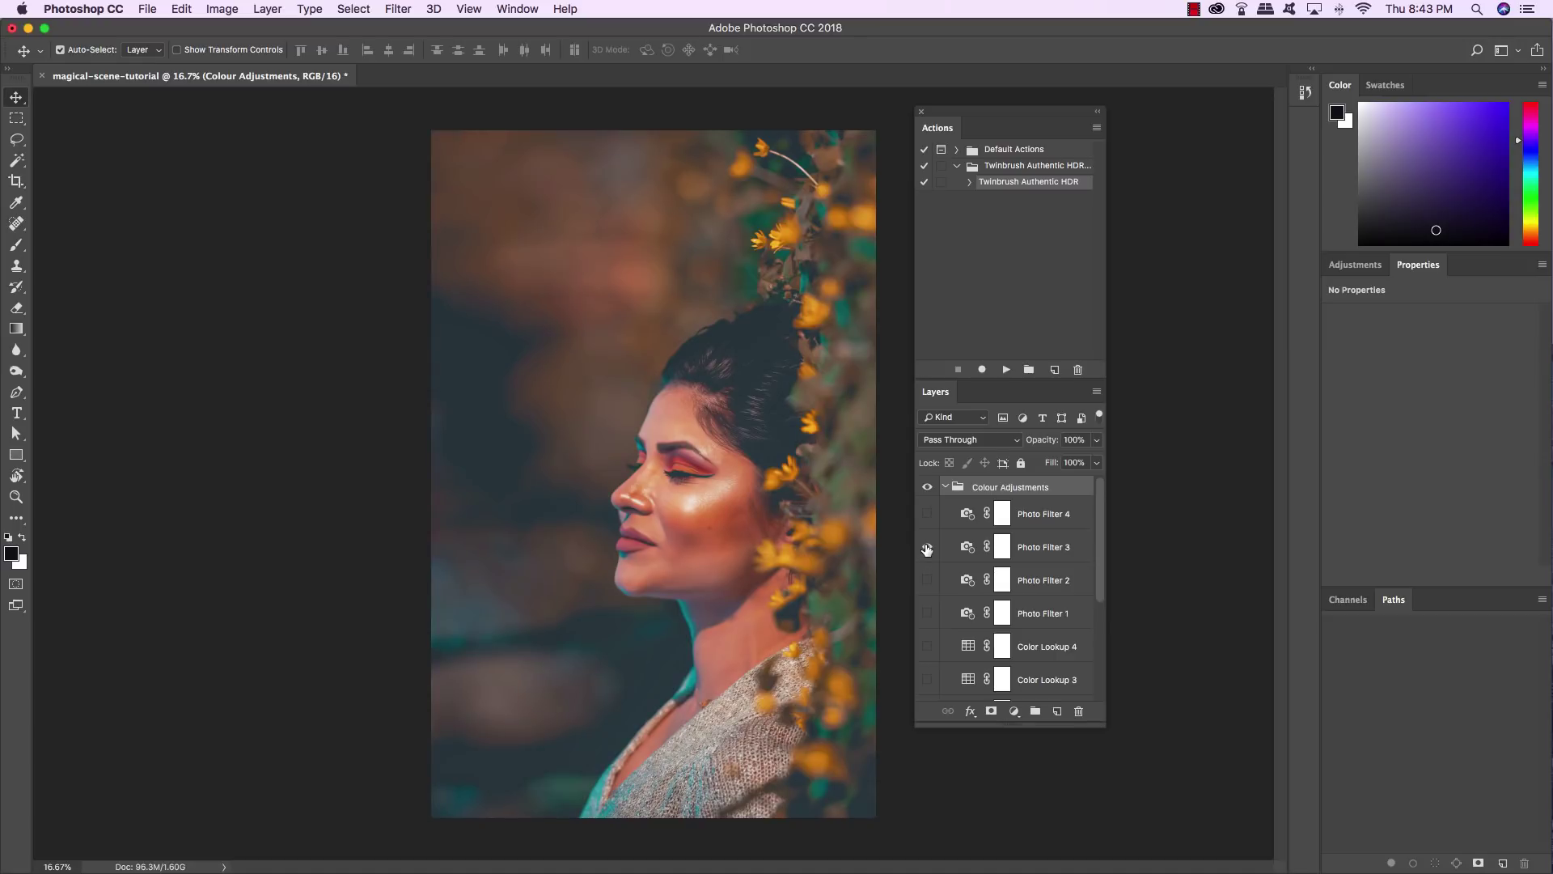
click(945, 487)
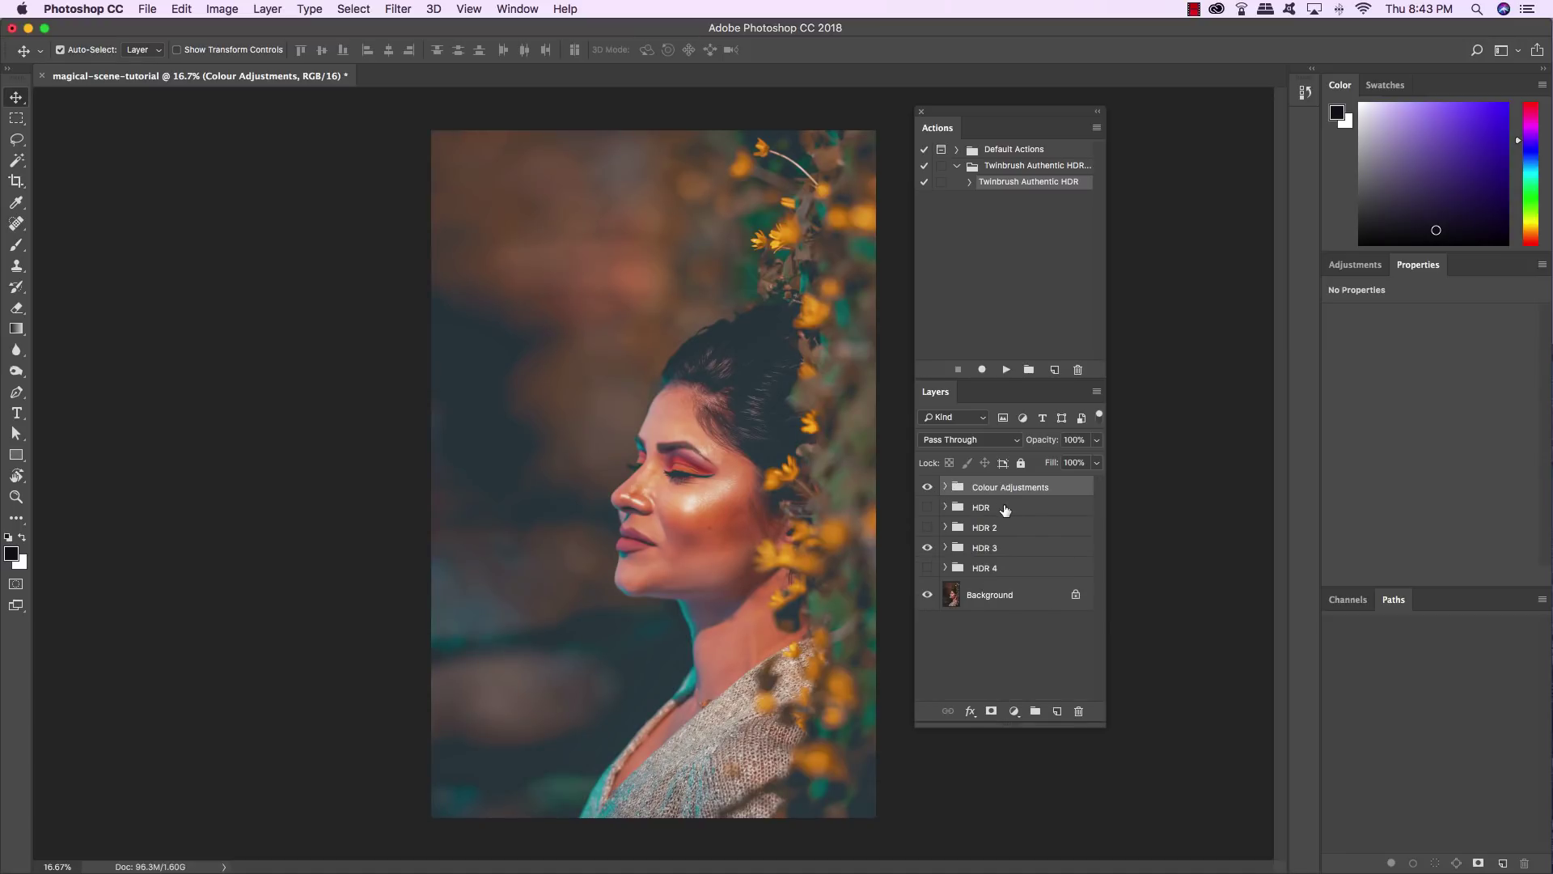
Delete the unused HDR, HDR 2 and HDR 4 groups together.
click(1024, 513)
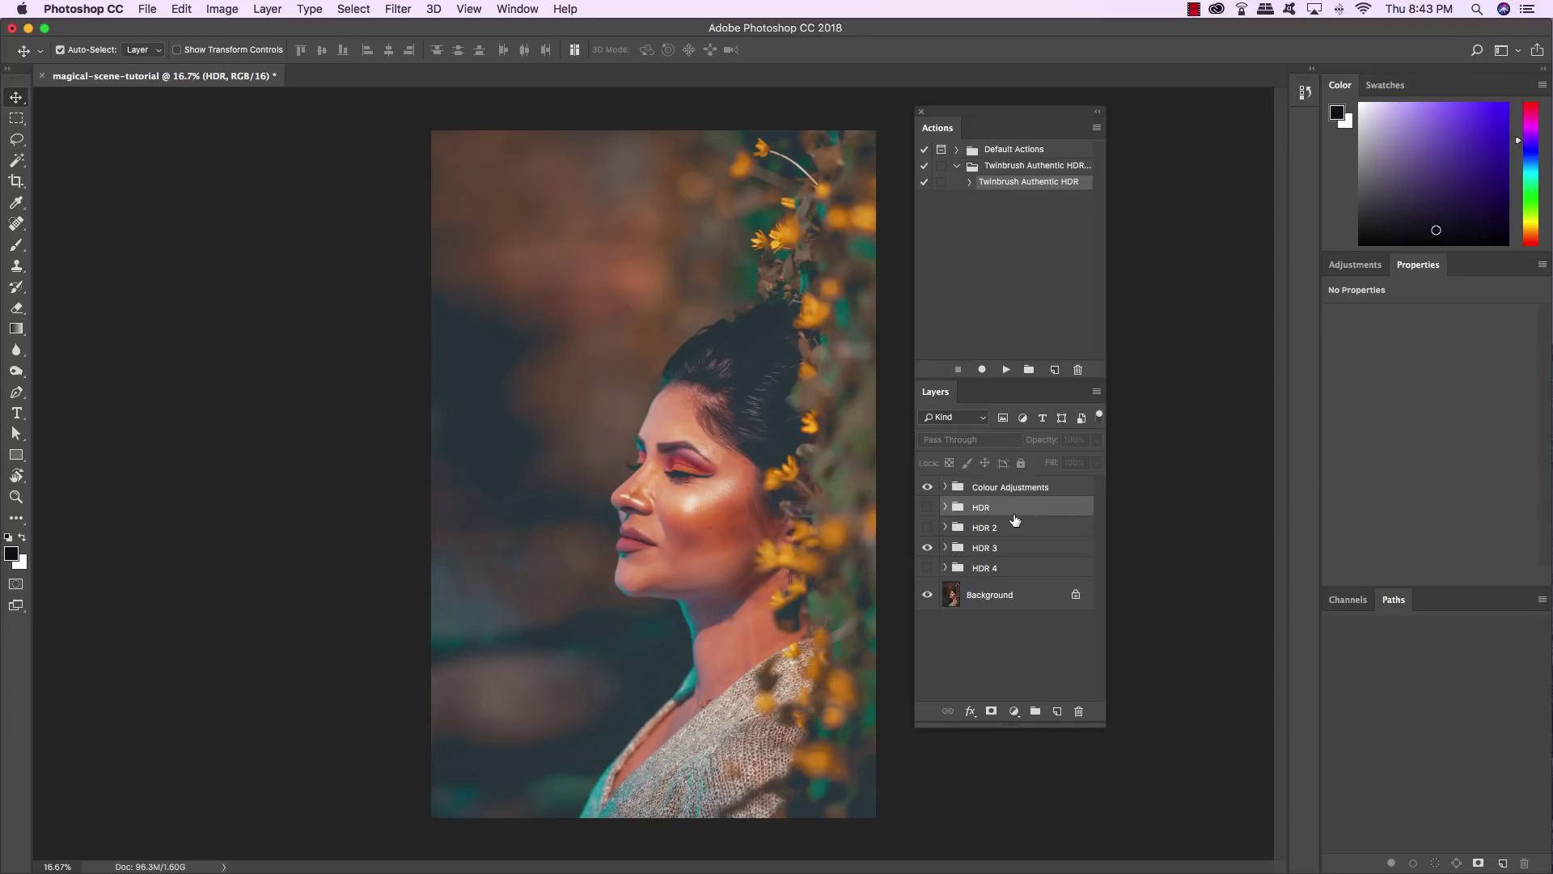
shift+click(1000, 530)
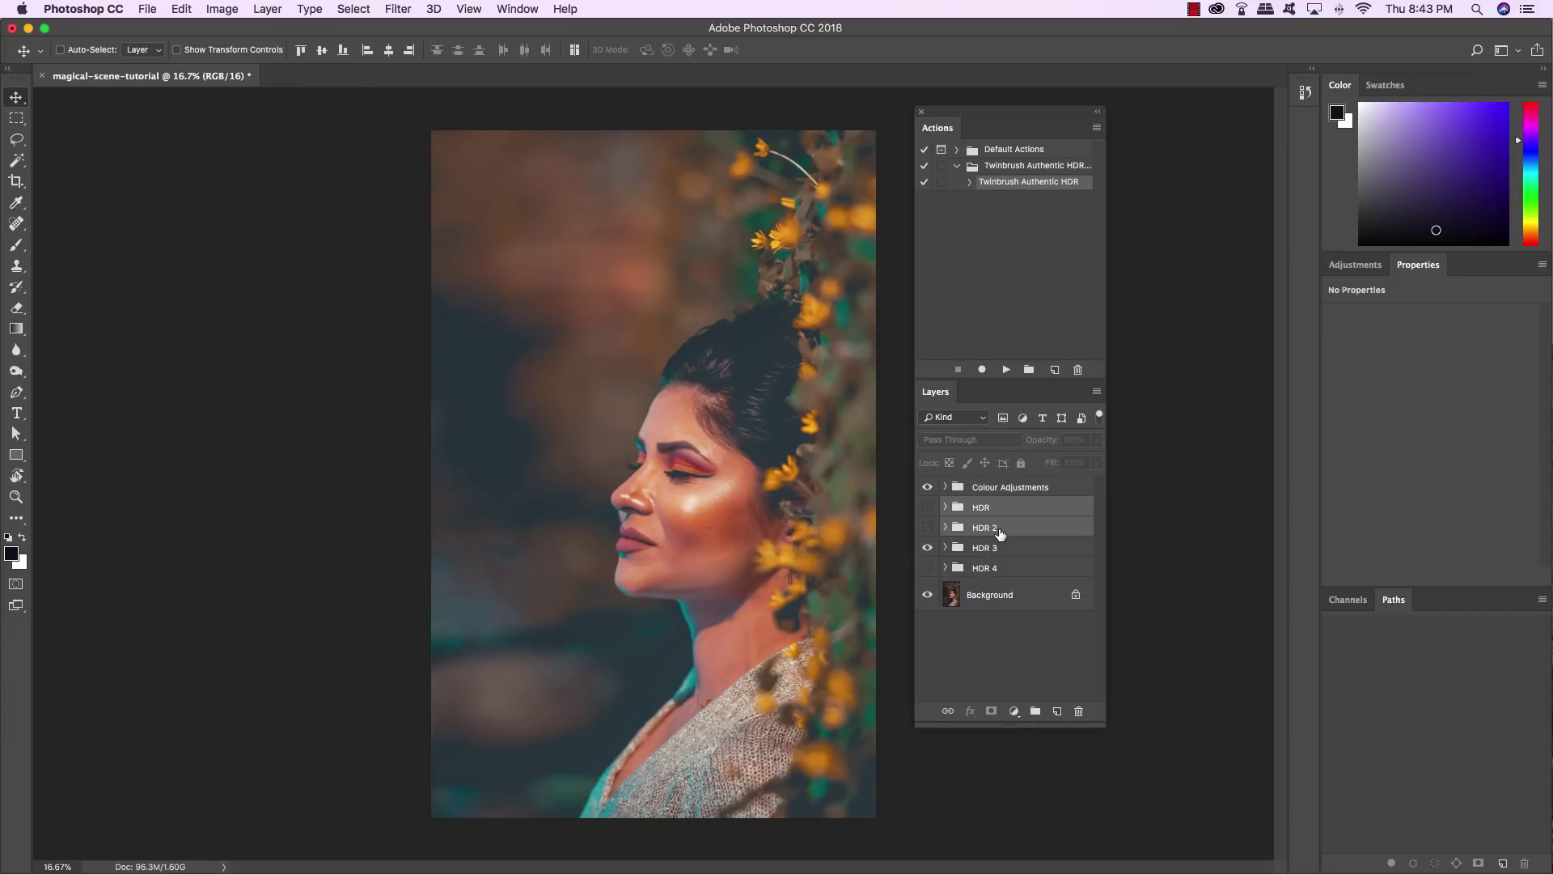
super+click(1001, 571)
key(super)
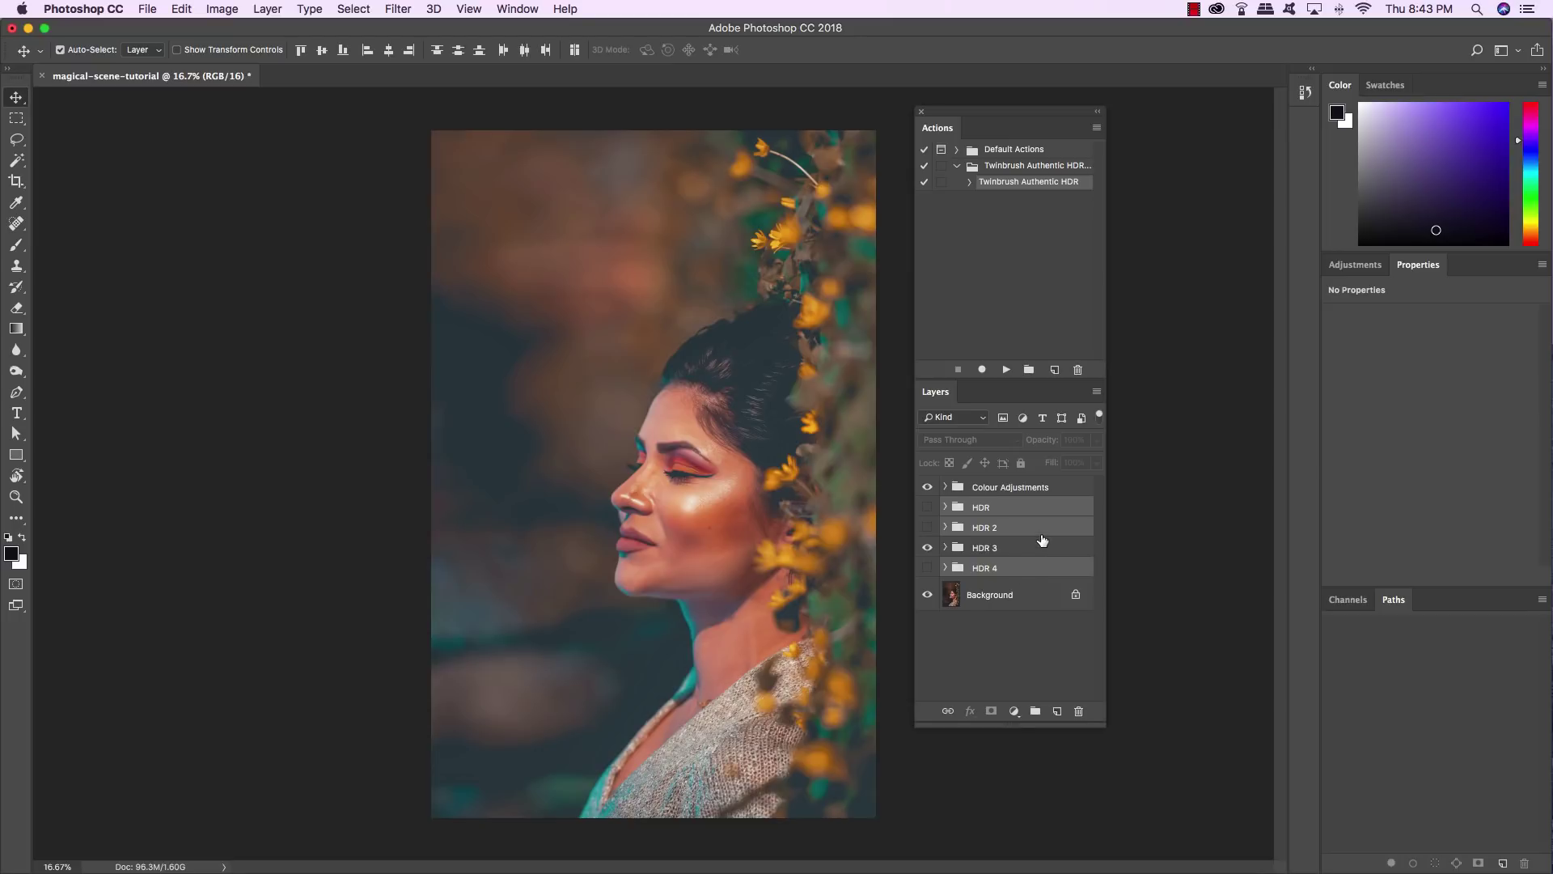
key(Delete)
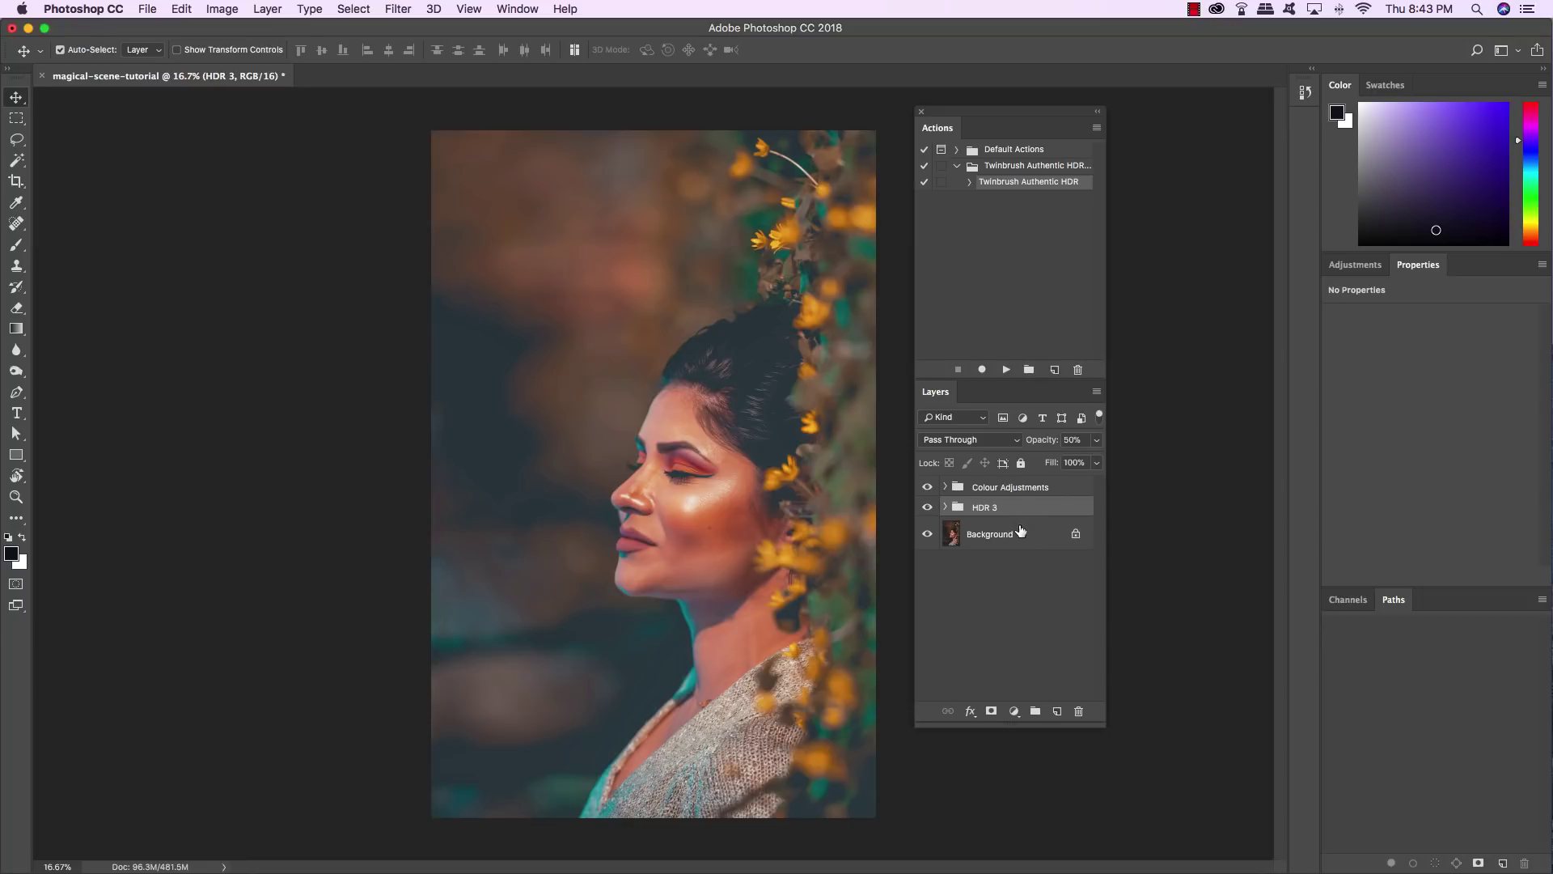
Add a Curves adjustment layer above the HDR 3 group and float its Properties panel beside the portrait, made taller.
click(1014, 711)
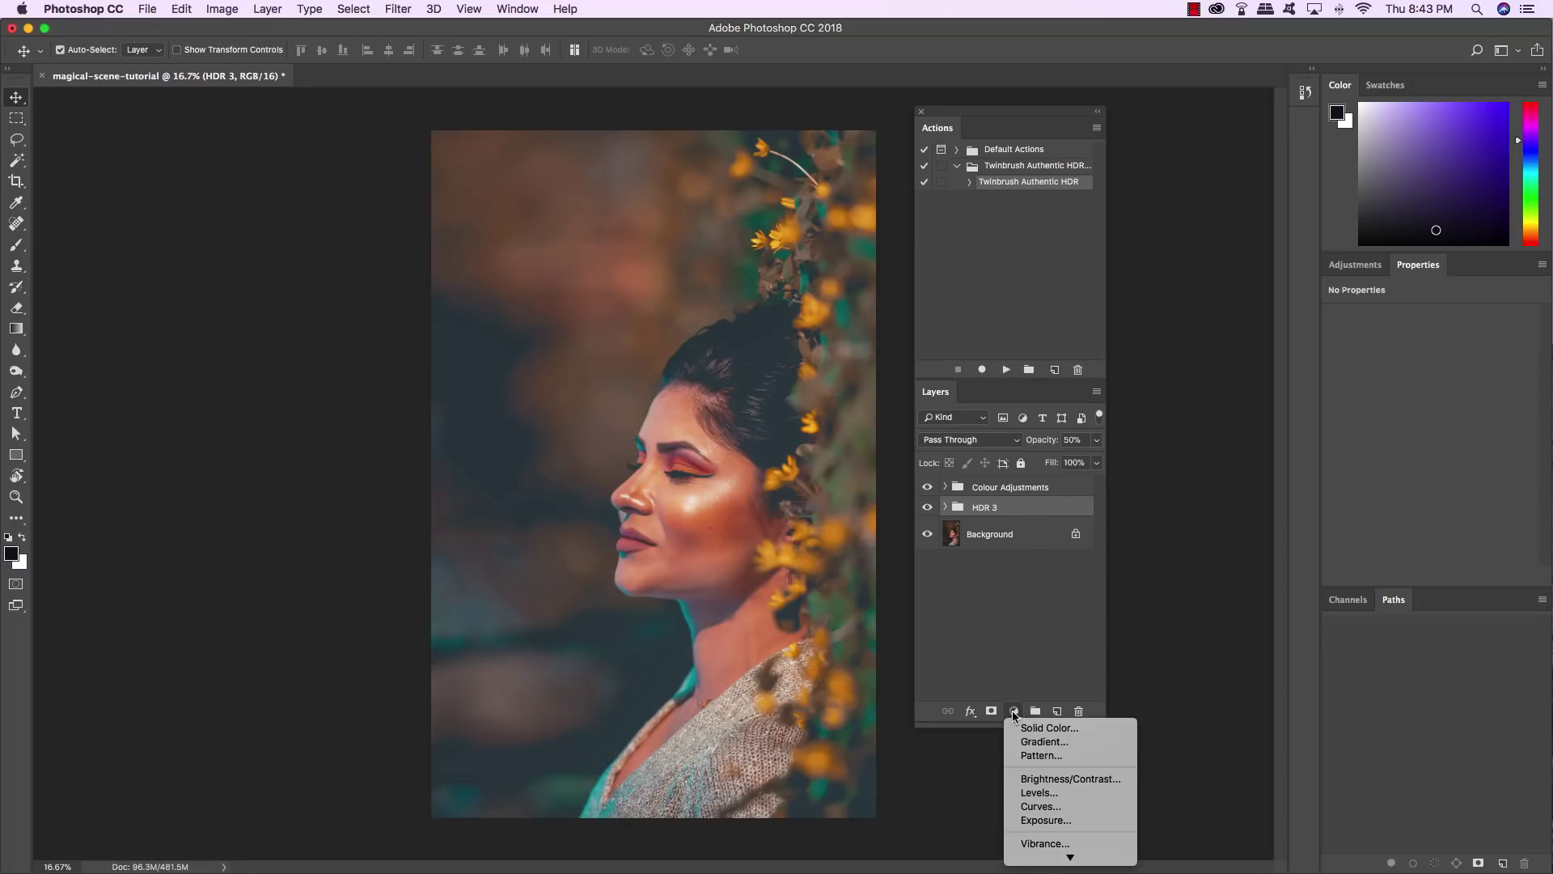
click(1033, 806)
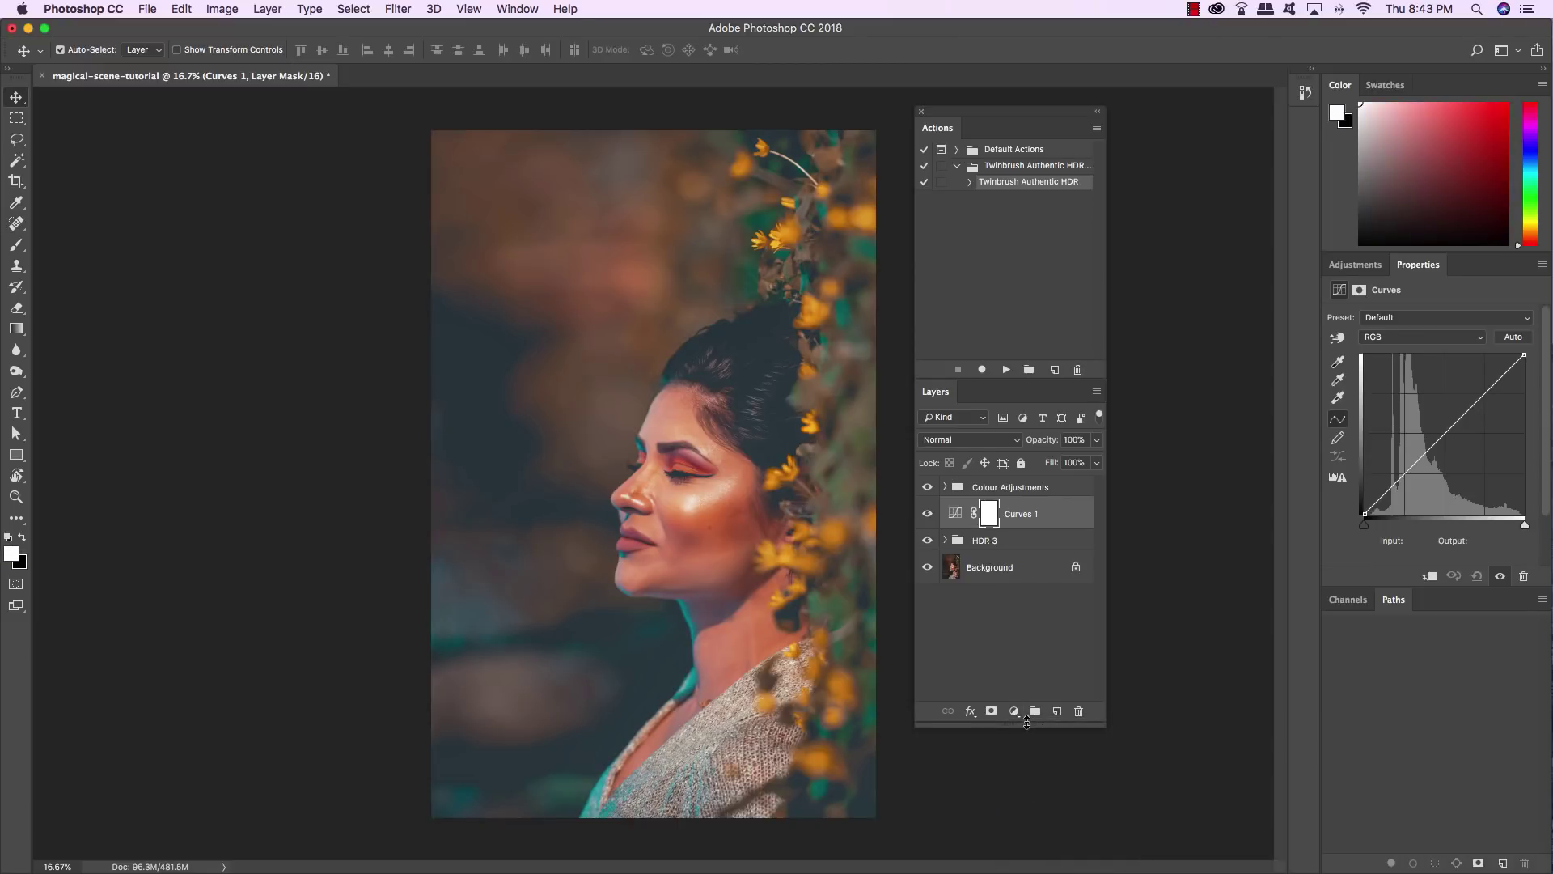
drag(1424, 276, 292, 143)
drag(402, 448, 402, 520)
Add a midtone point to the RGB curve with input 142 and output 118.
click(320, 306)
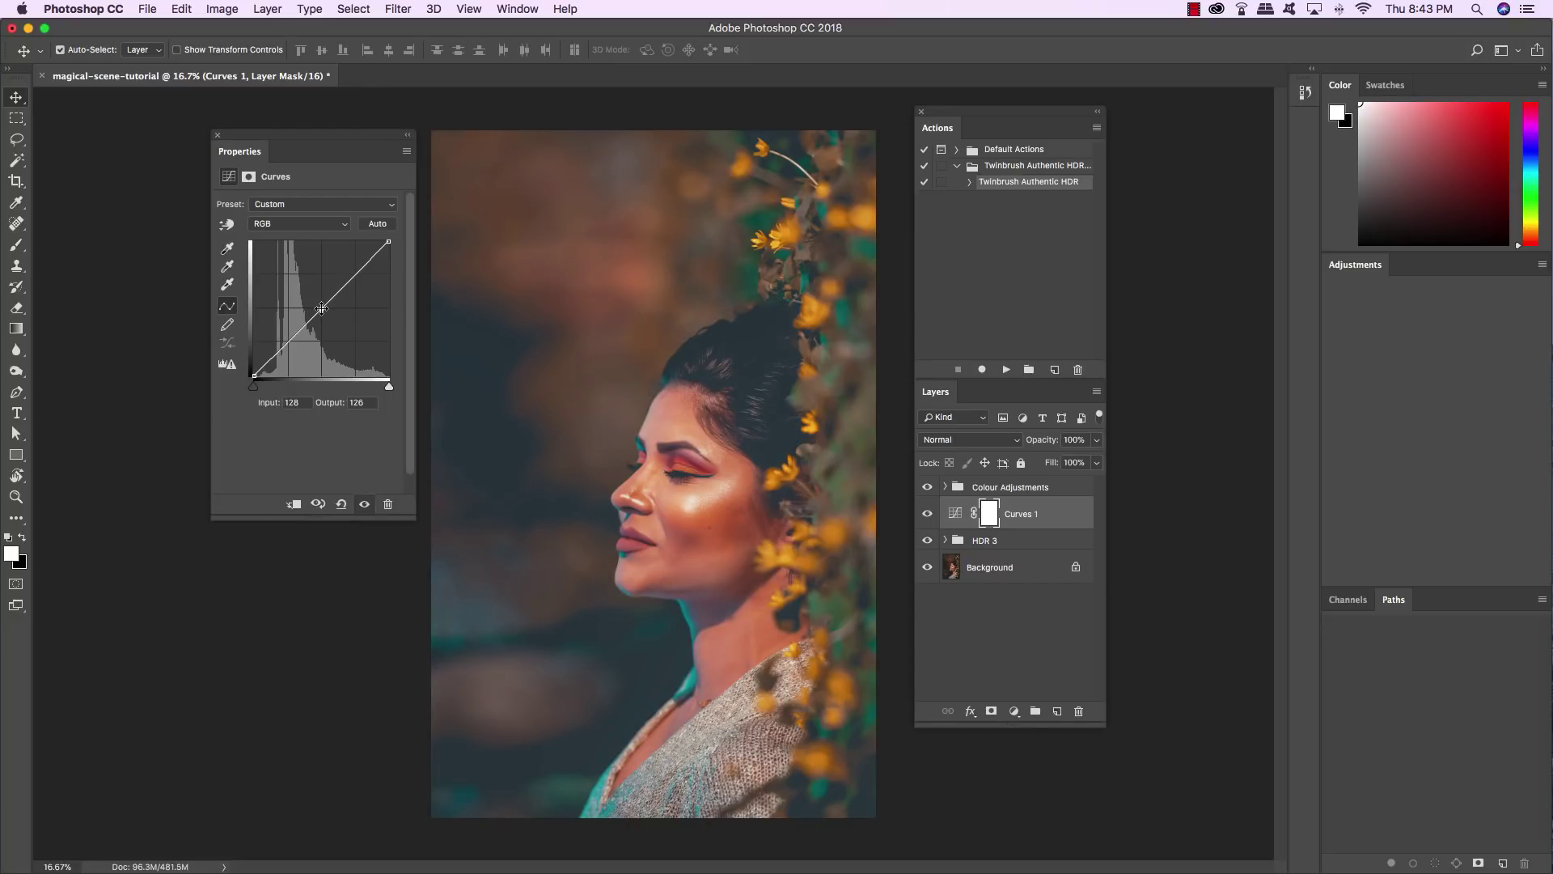
drag(319, 306, 324, 312)
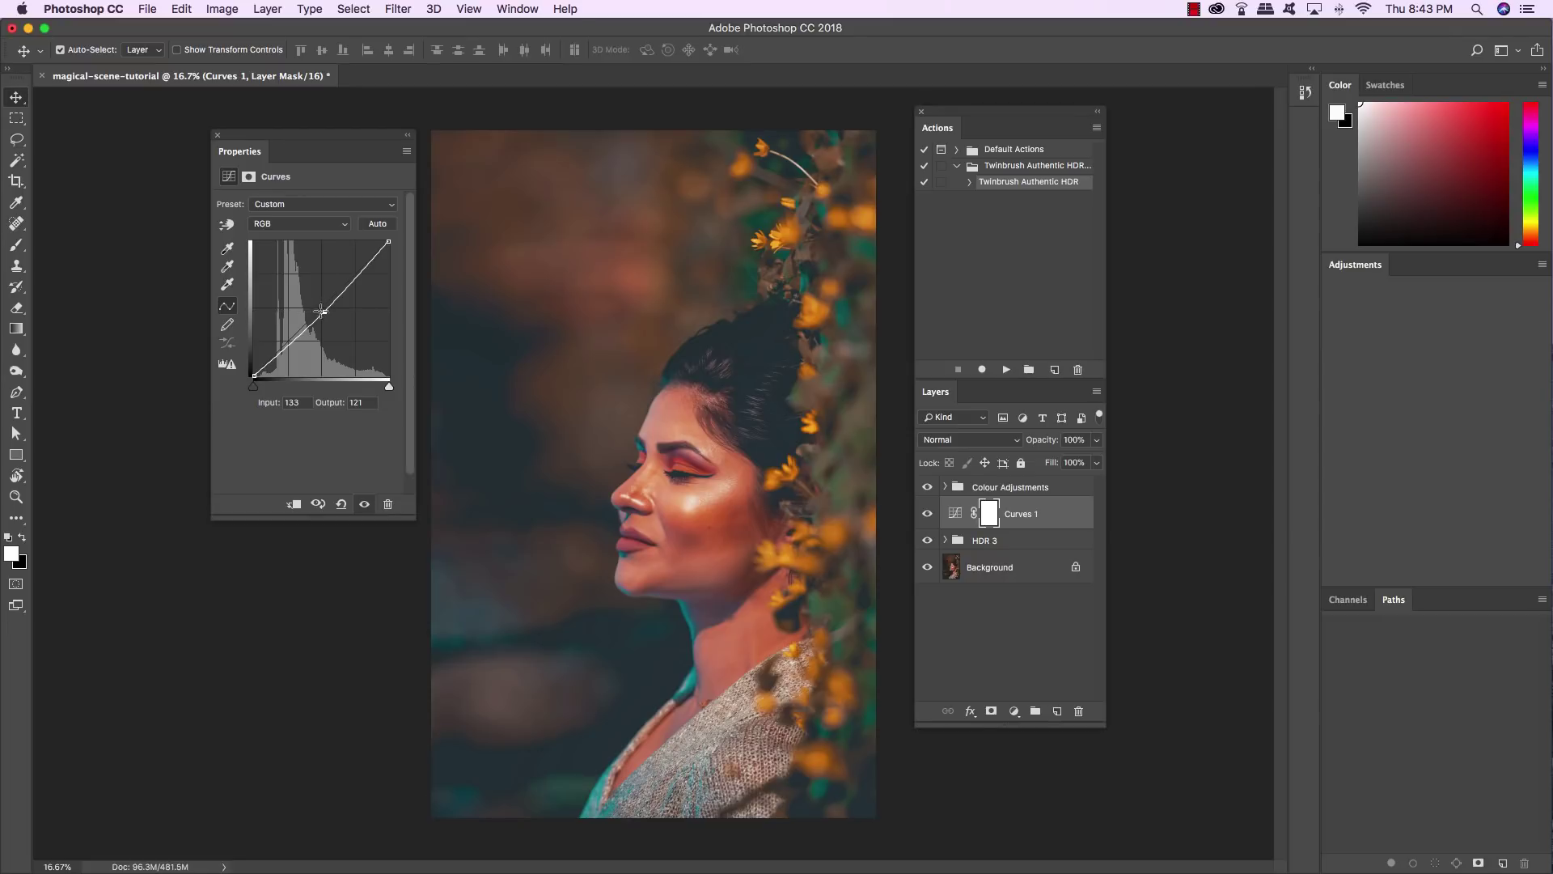
click(258, 397)
text(142)
click(355, 403)
text(118)
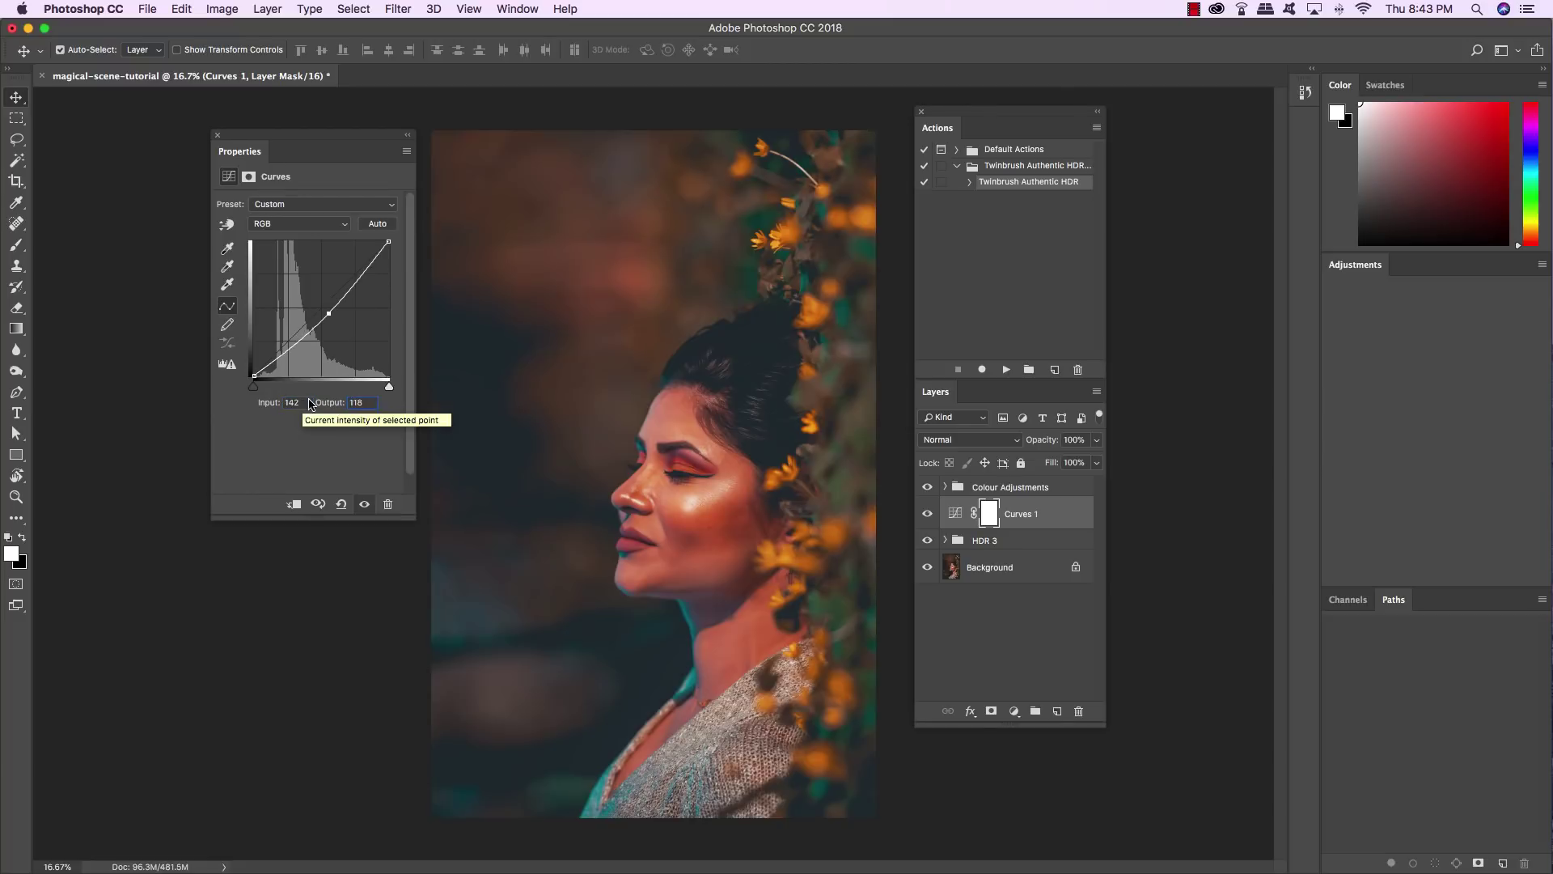
Add a second, brighter point to the RGB curve with input 173 and output 160.
drag(340, 302, 340, 303)
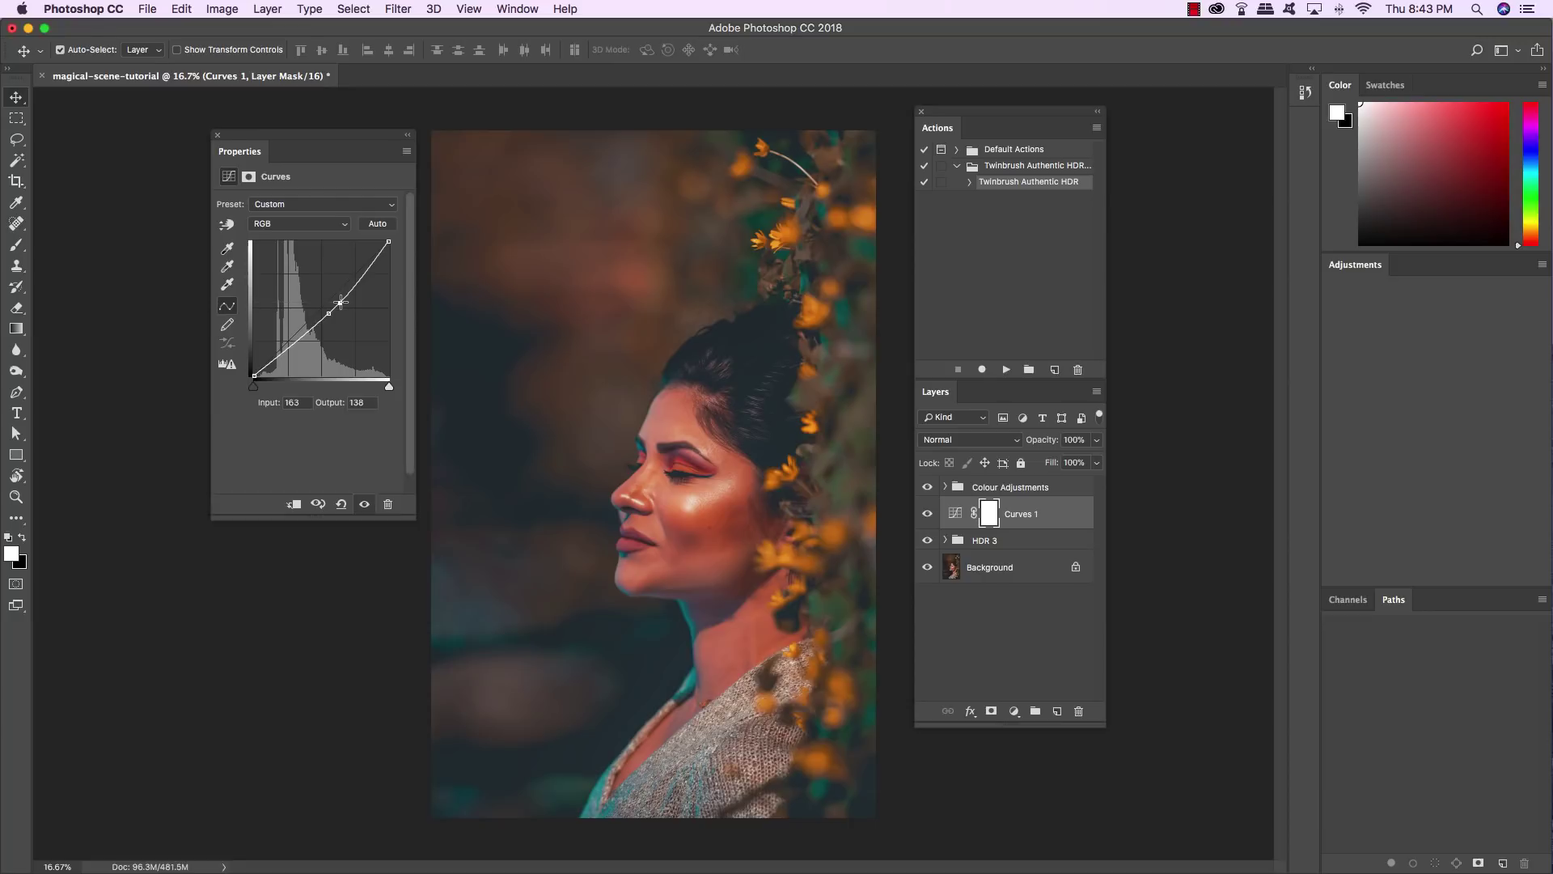
click(259, 401)
text(173)
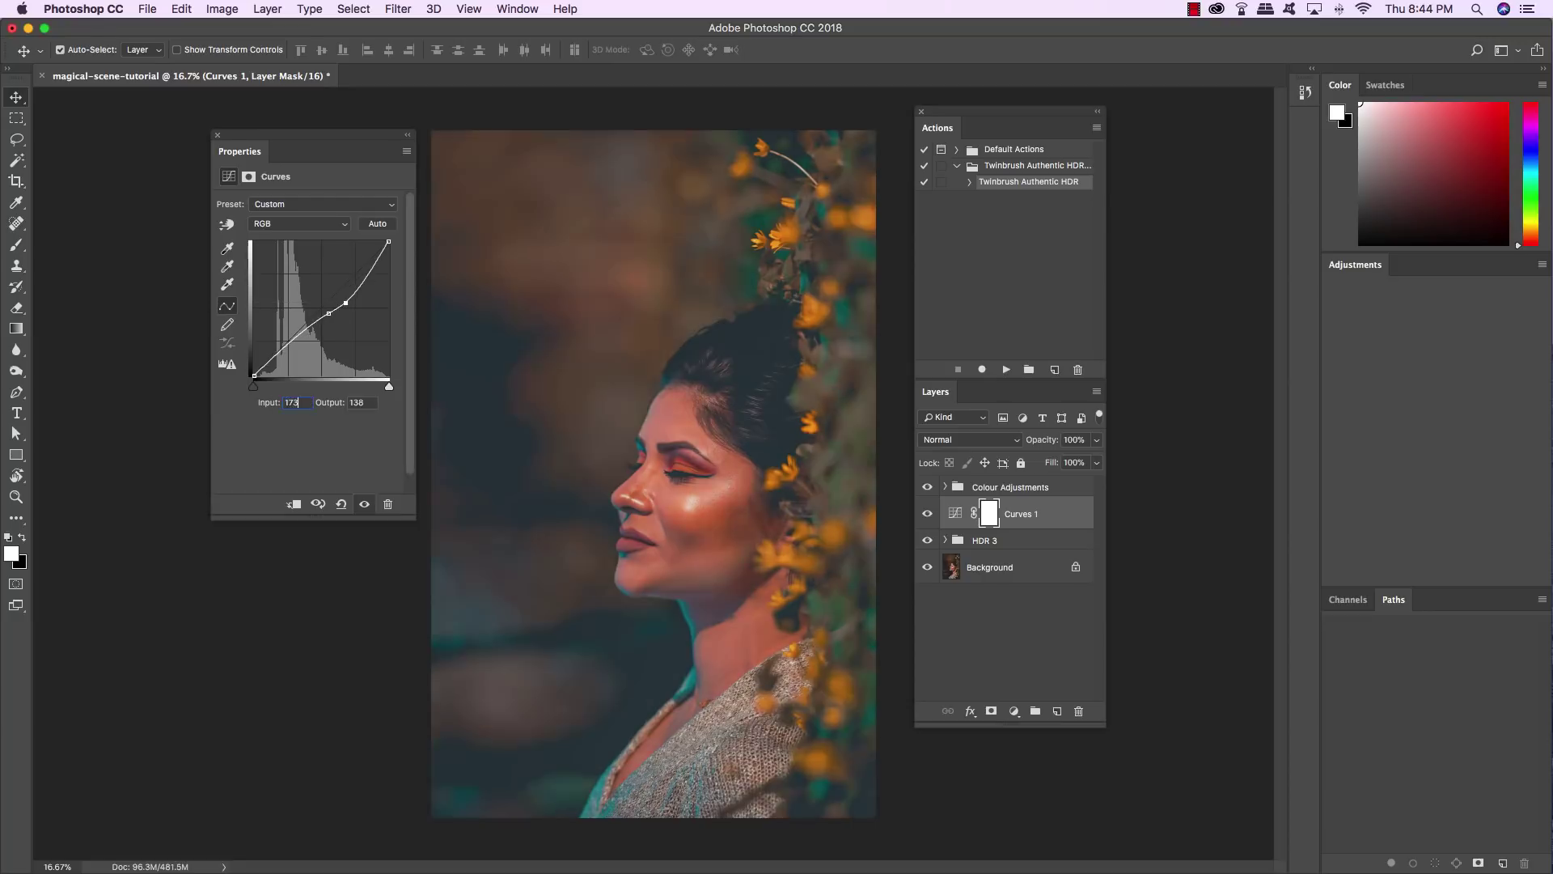
key(Tab)
text(160)
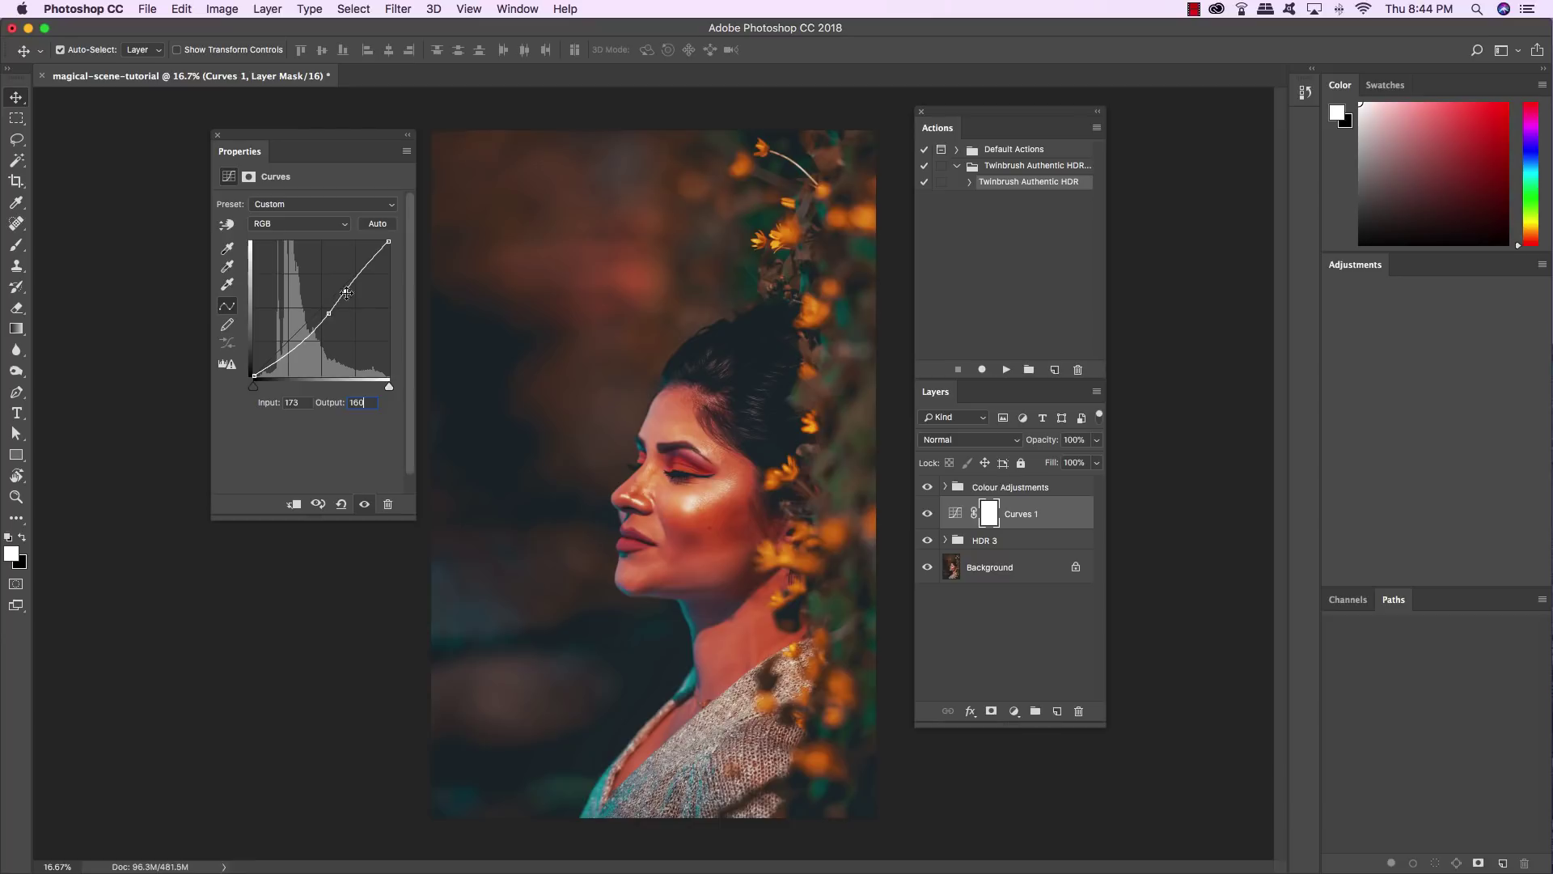
Compare the portrait with the Curves adjustment layer hidden and shown.
click(1051, 515)
click(927, 514)
click(928, 514)
click(928, 513)
click(928, 514)
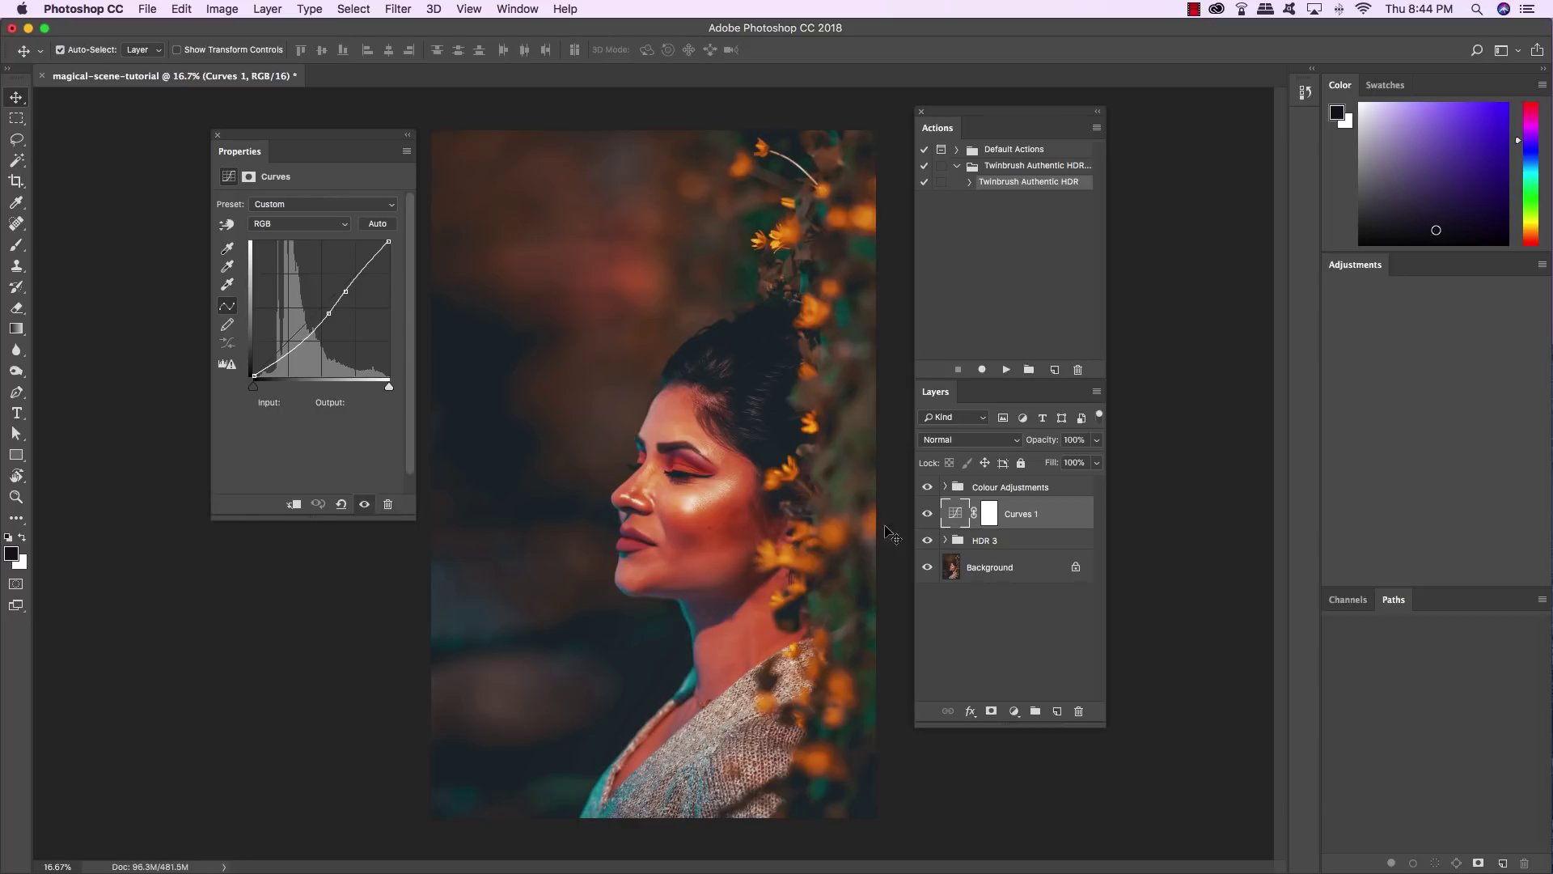
click(928, 514)
click(928, 514)
Add a Black & White adjustment layer above the Curves layer, blended as Soft Light at 70% opacity.
click(1014, 710)
click(1055, 735)
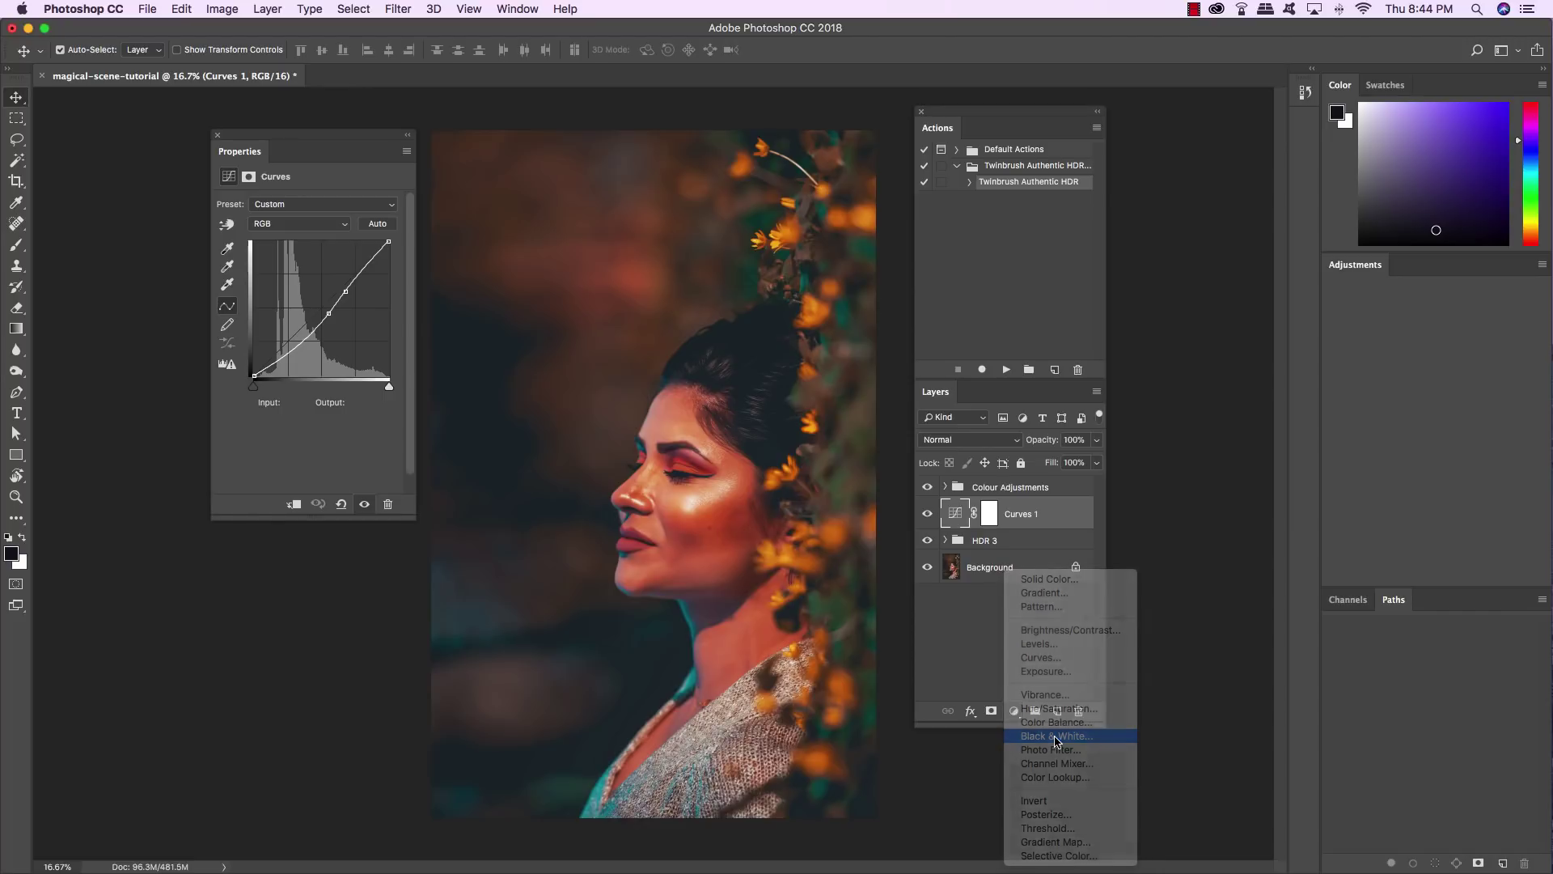
click(966, 441)
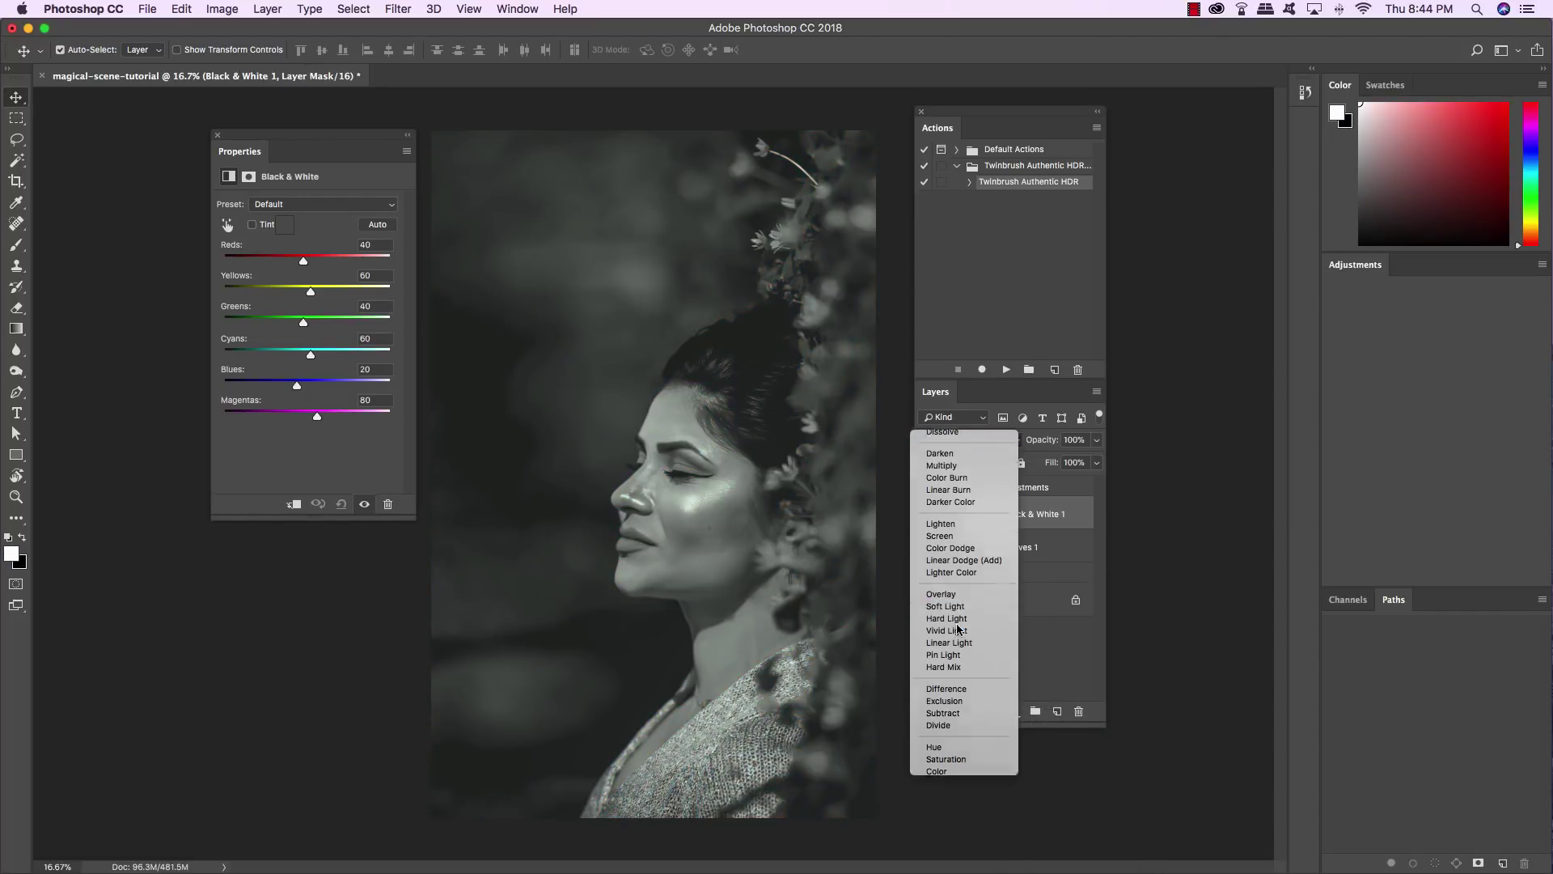
click(955, 626)
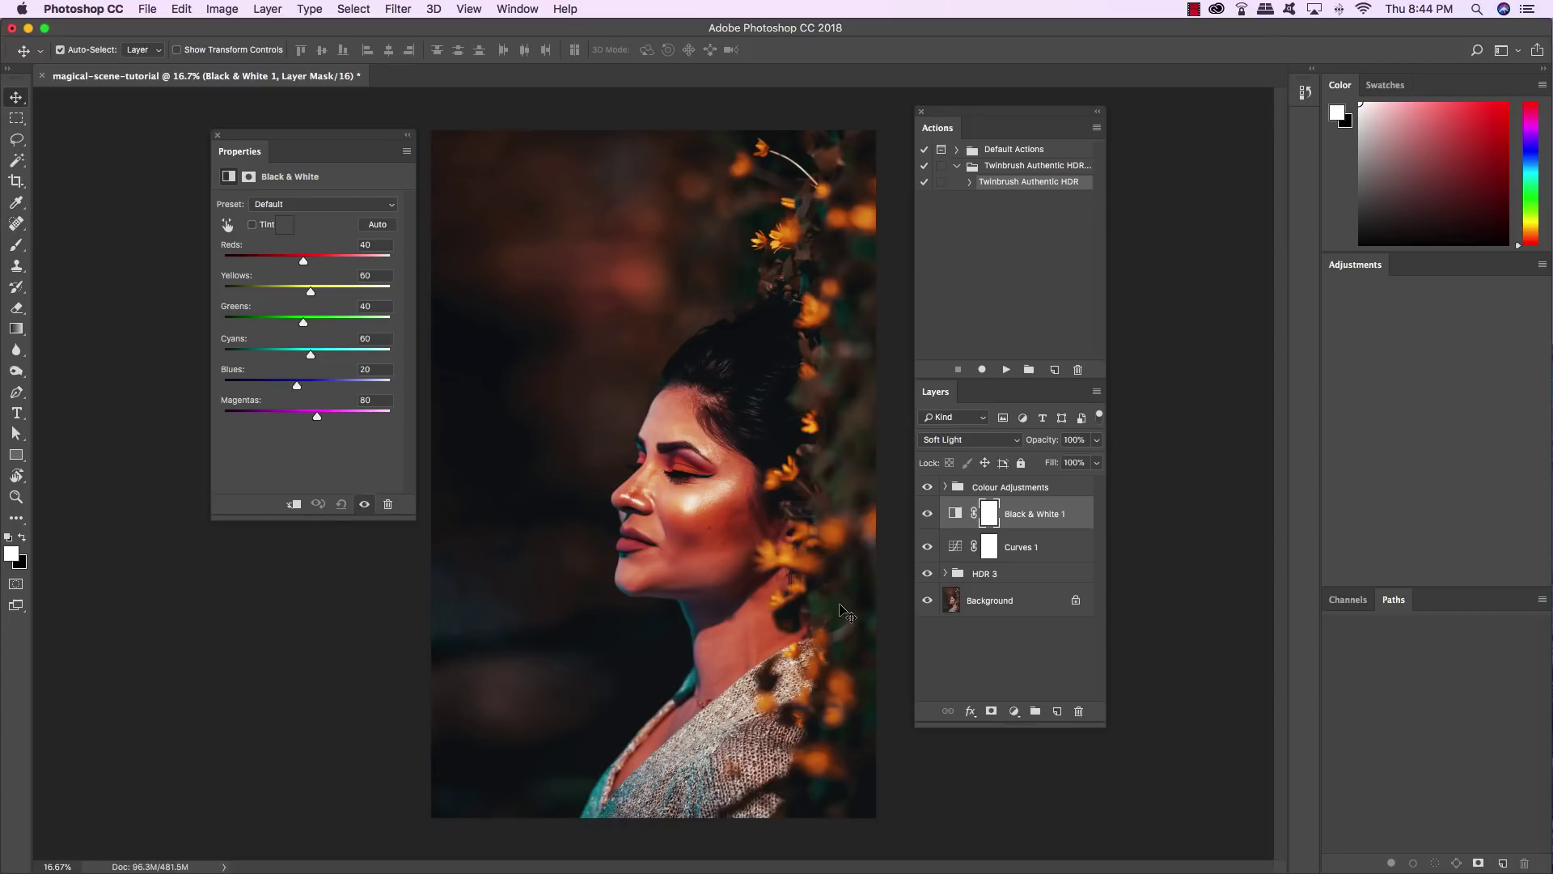
key(5)
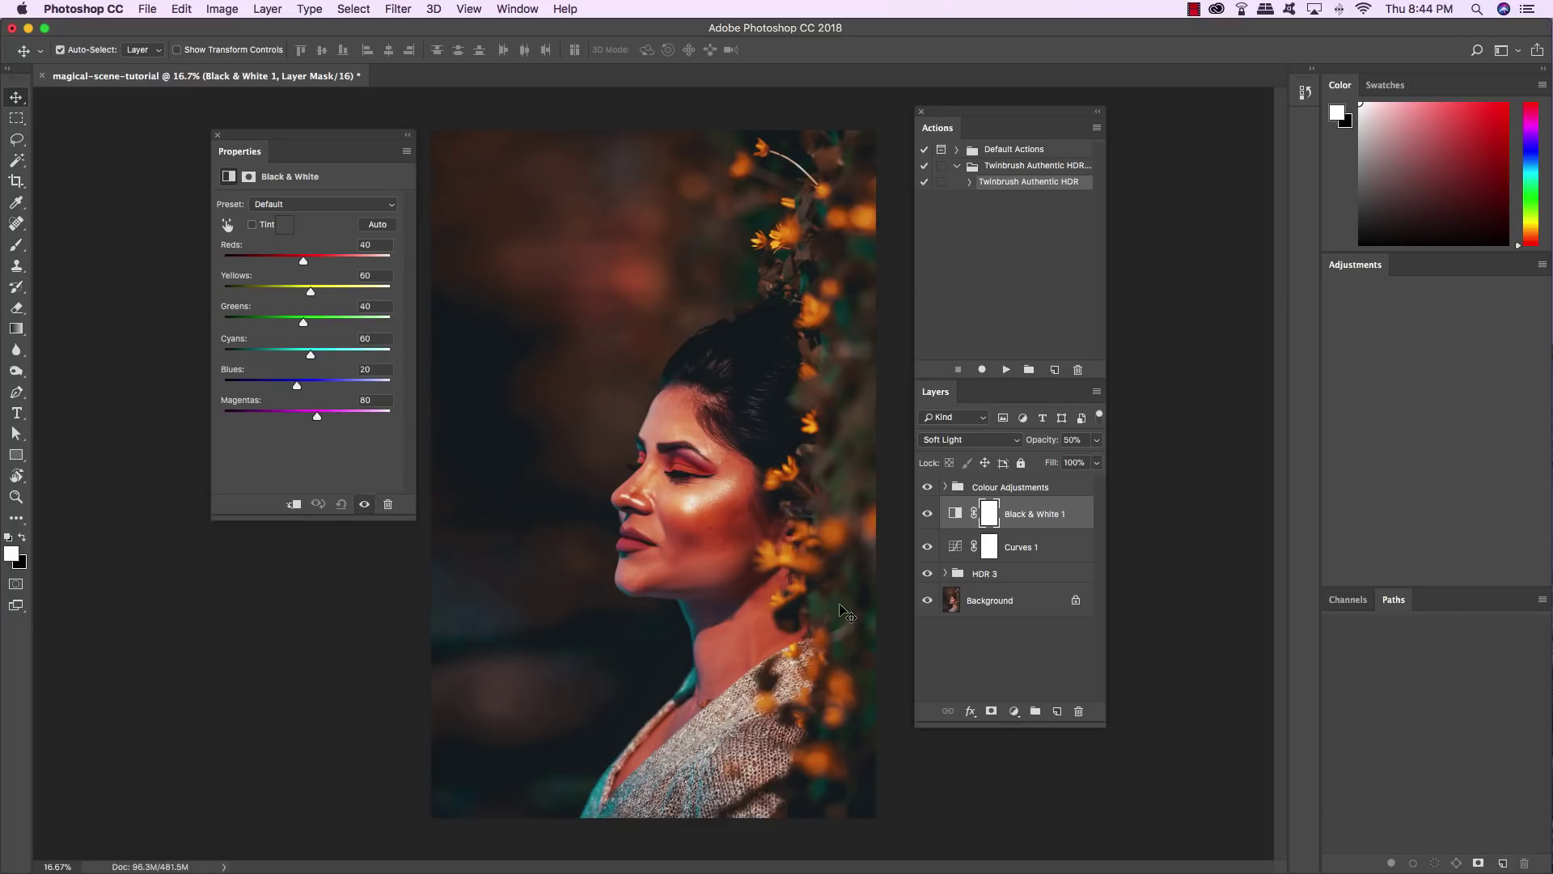
key(7)
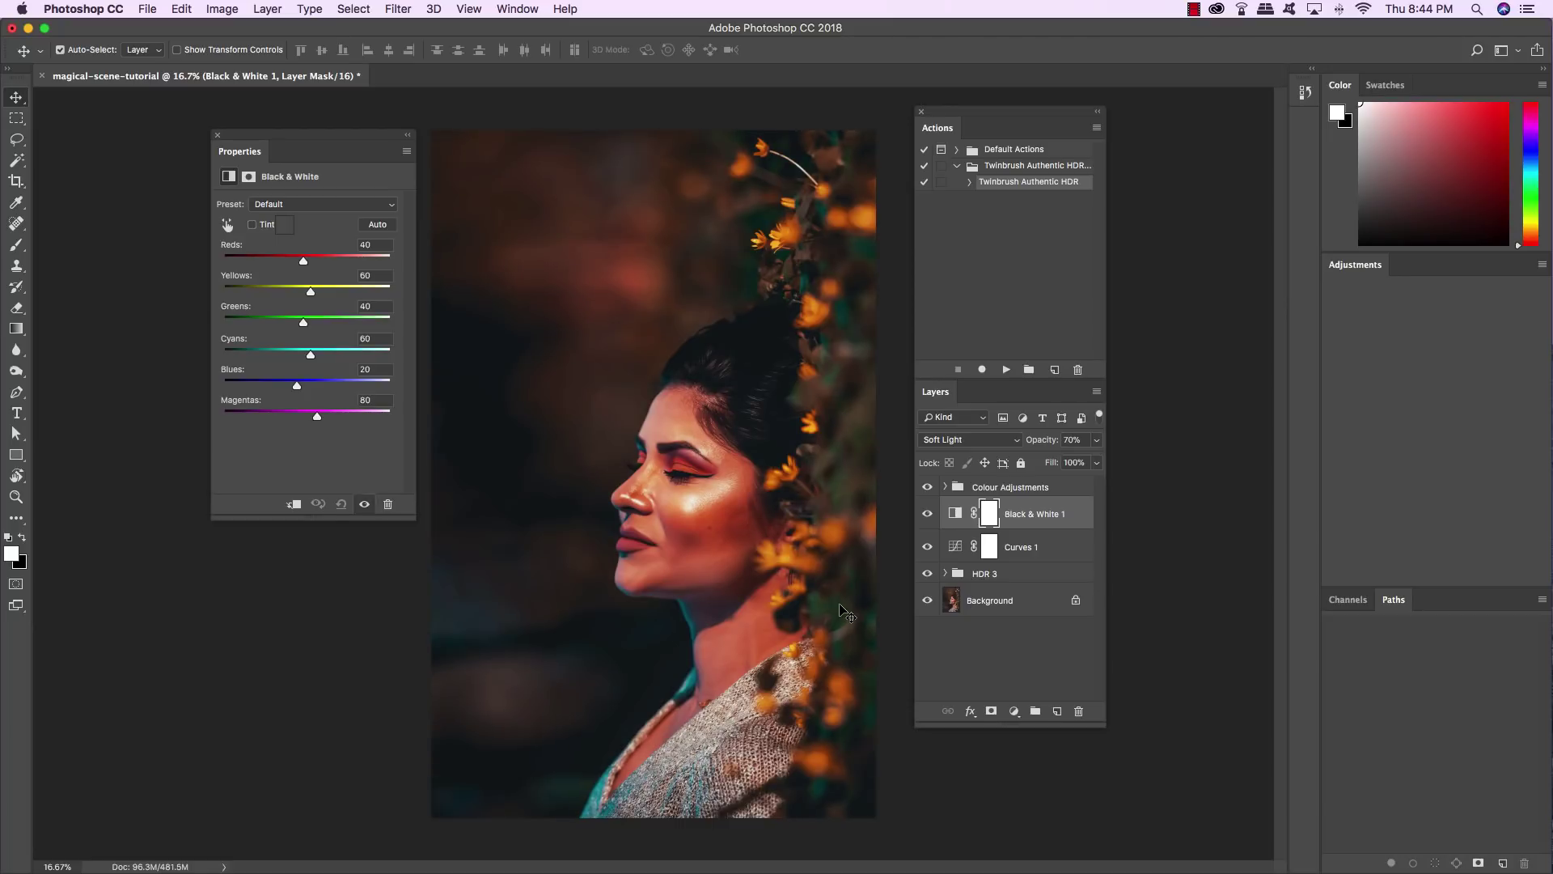
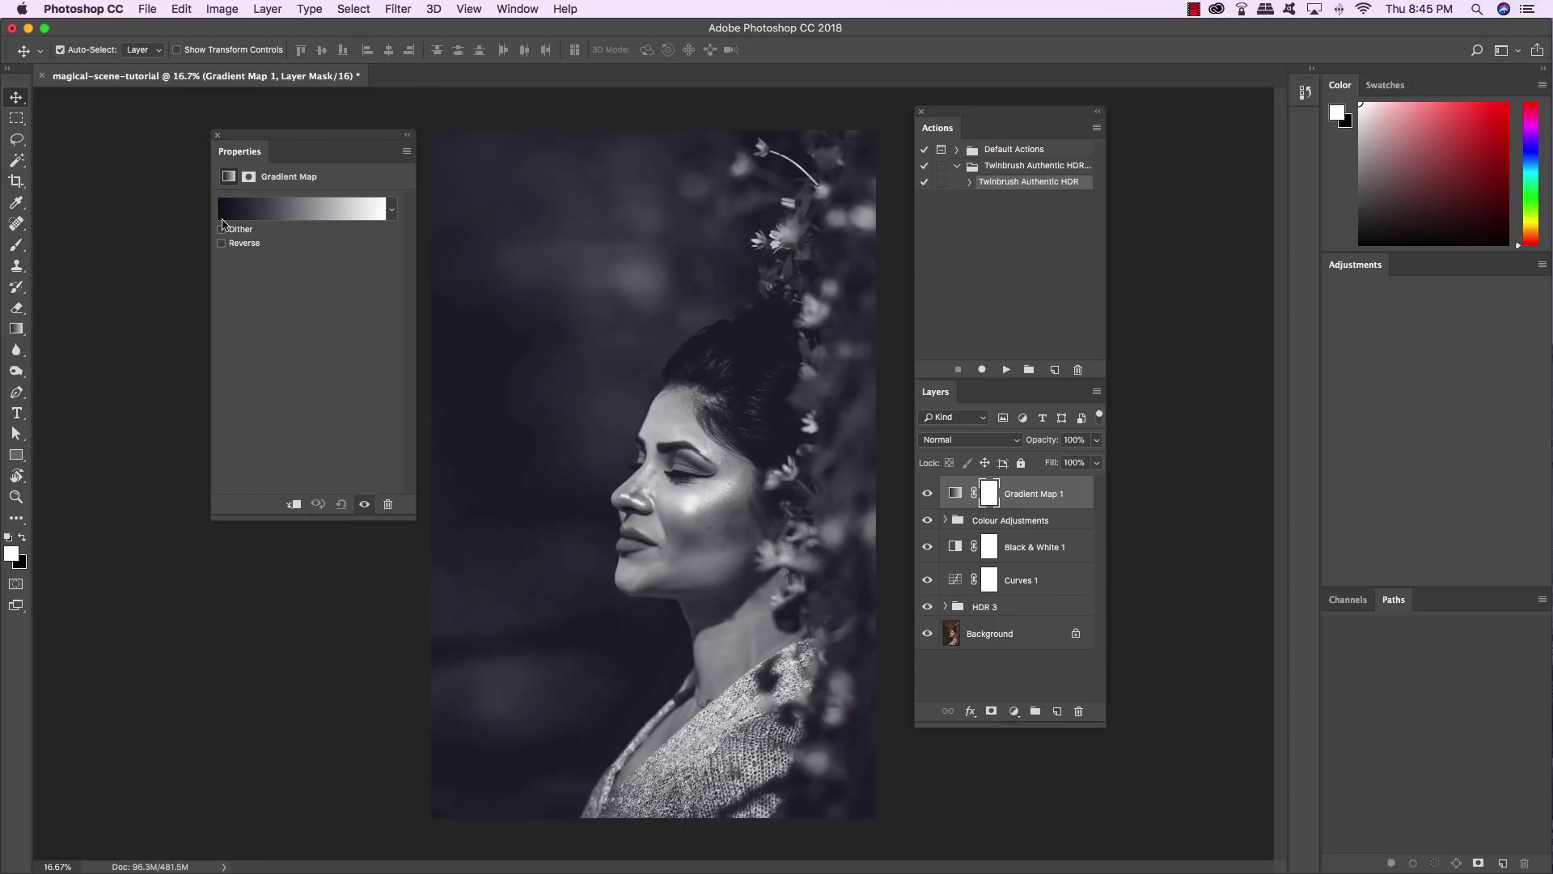
Set the starting color stop of the Gradient Map's gradient to orange ff5400.
drag(292, 142, 300, 141)
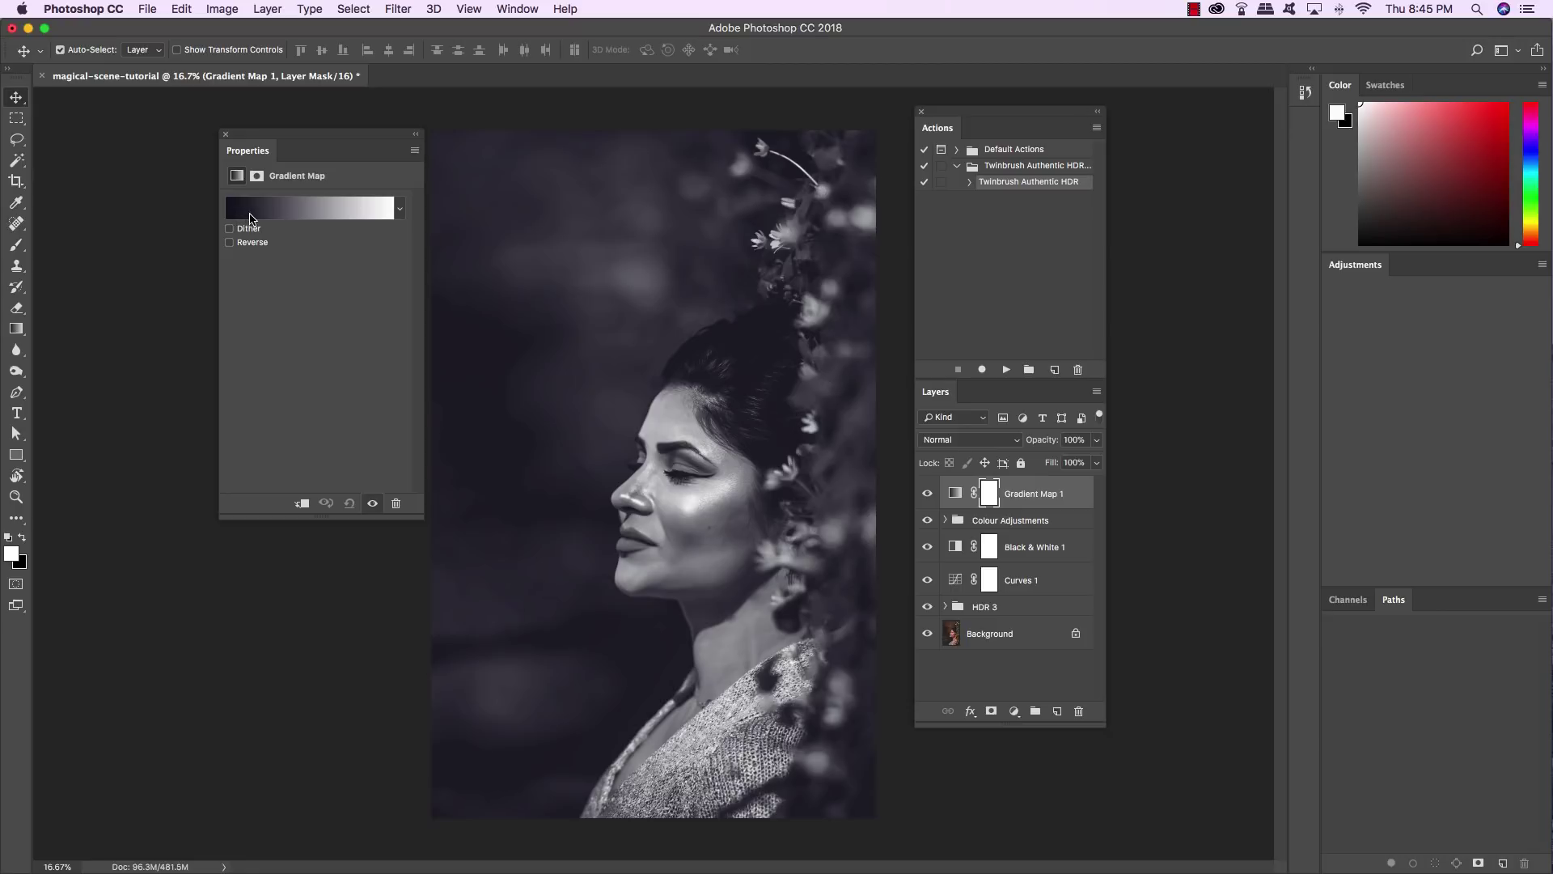
click(313, 218)
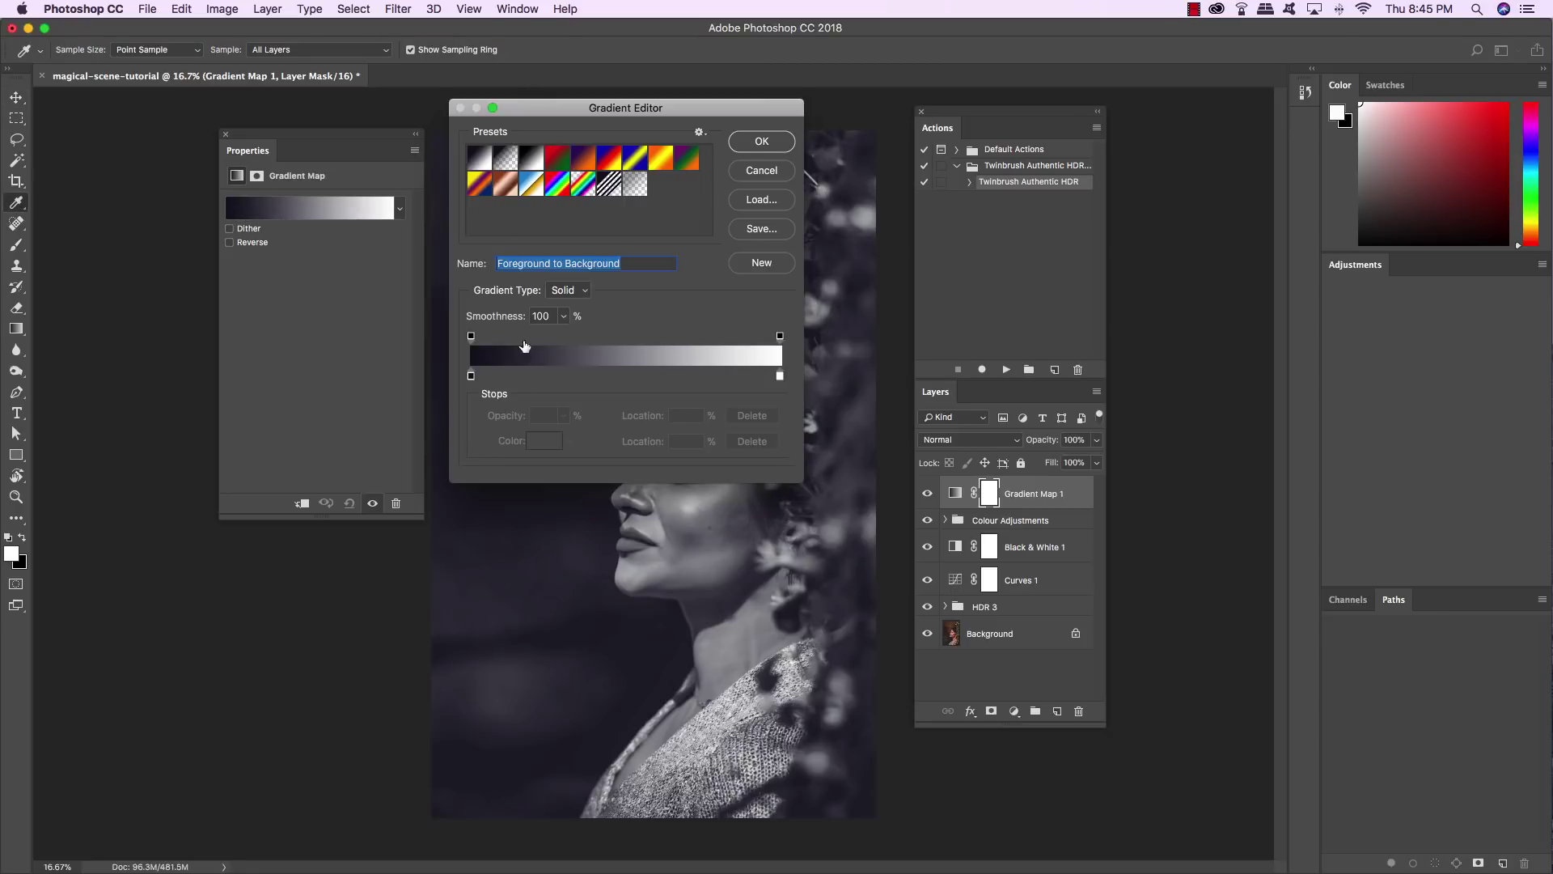
click(471, 376)
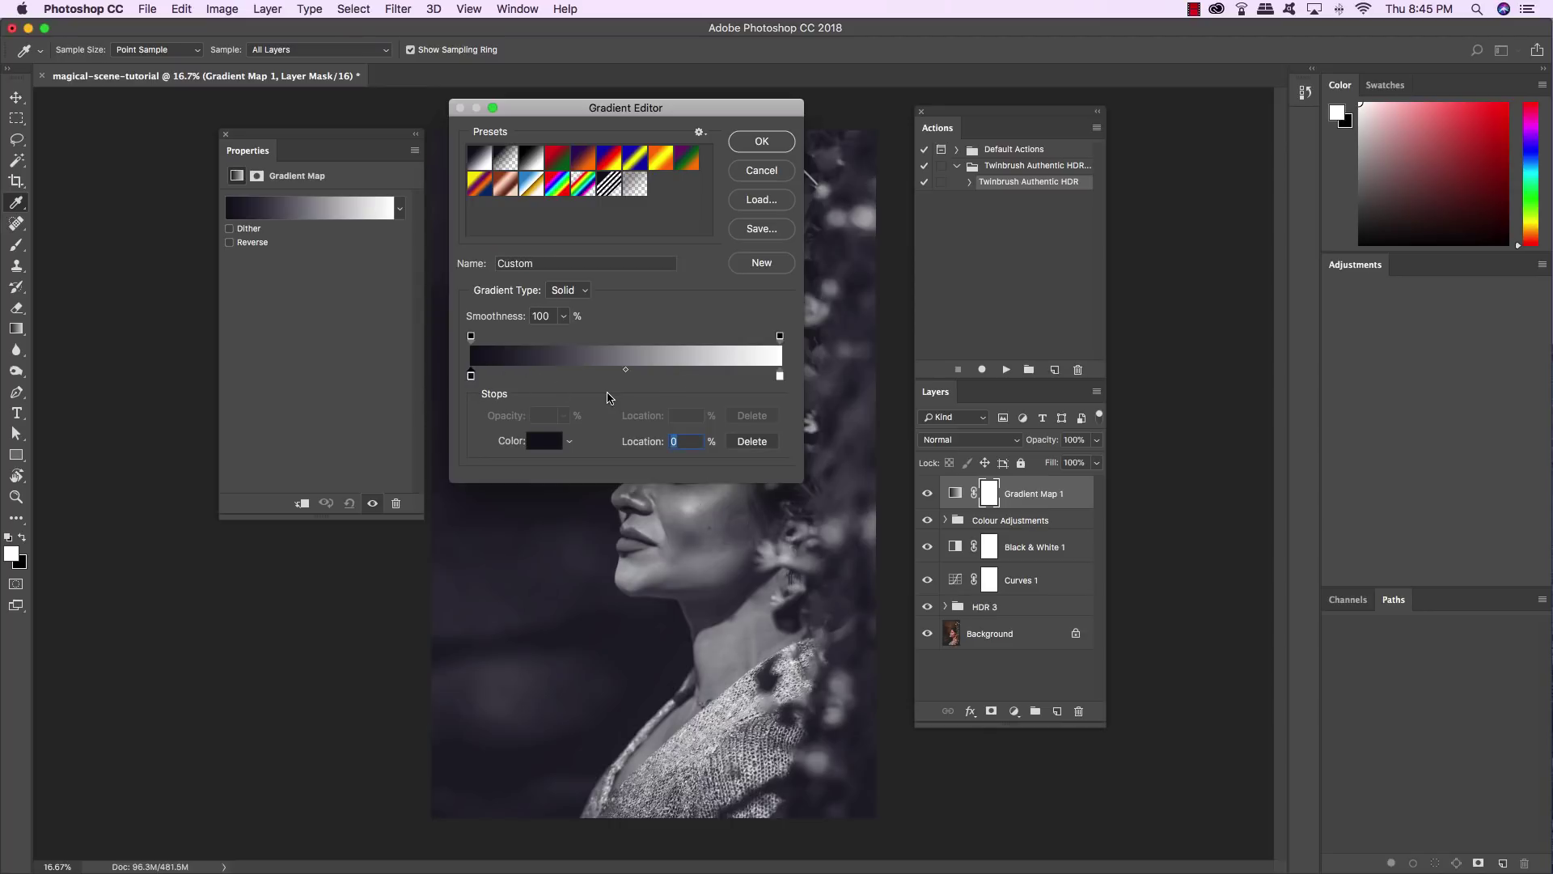
double_click(471, 377)
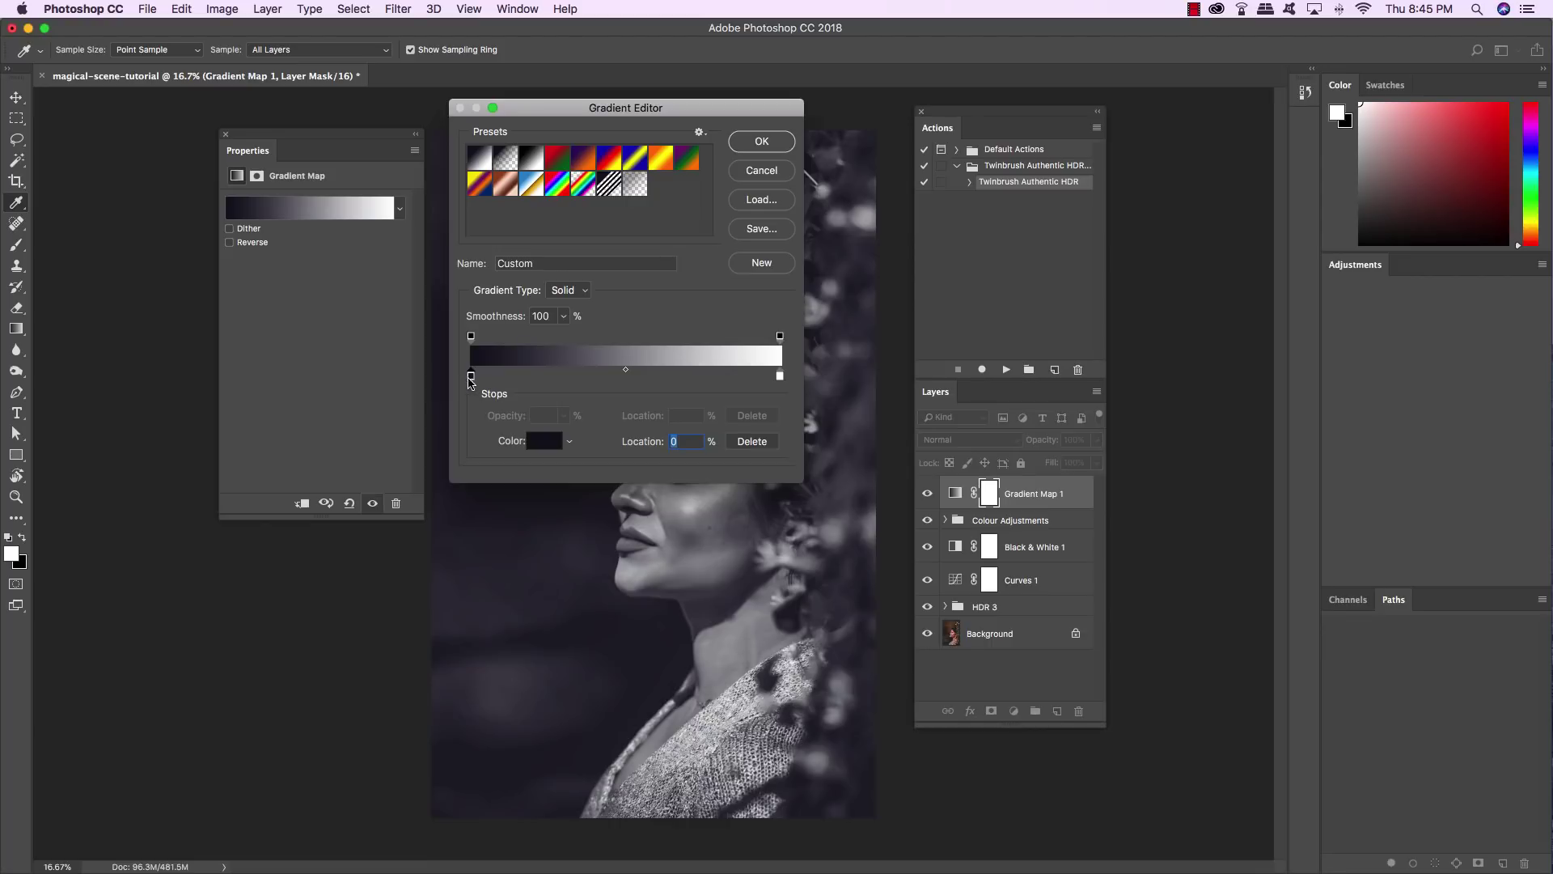
click(544, 444)
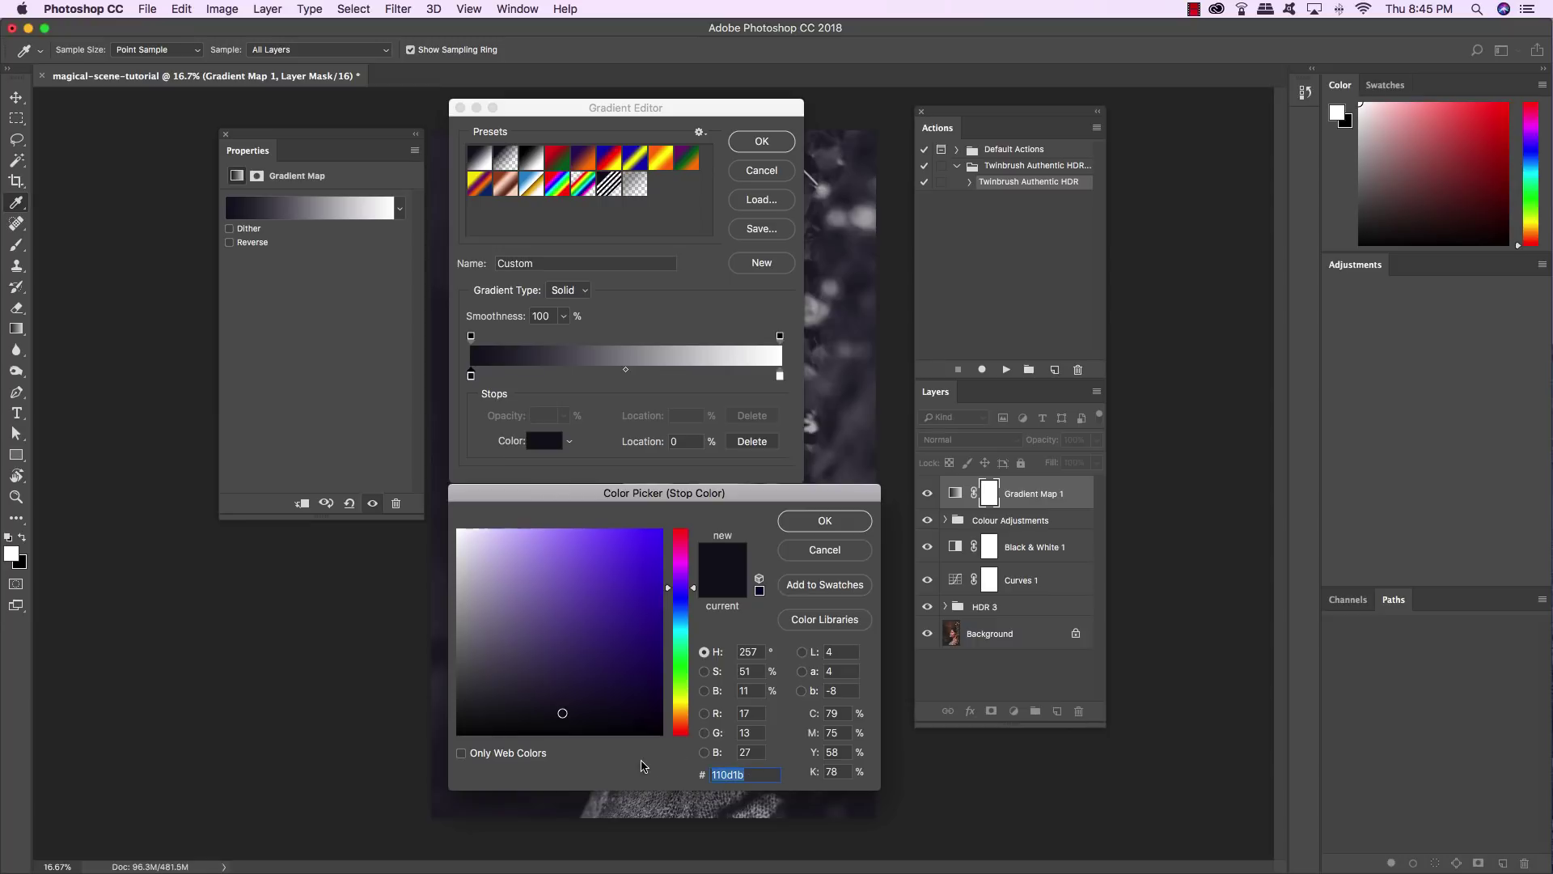
text(ff5400)
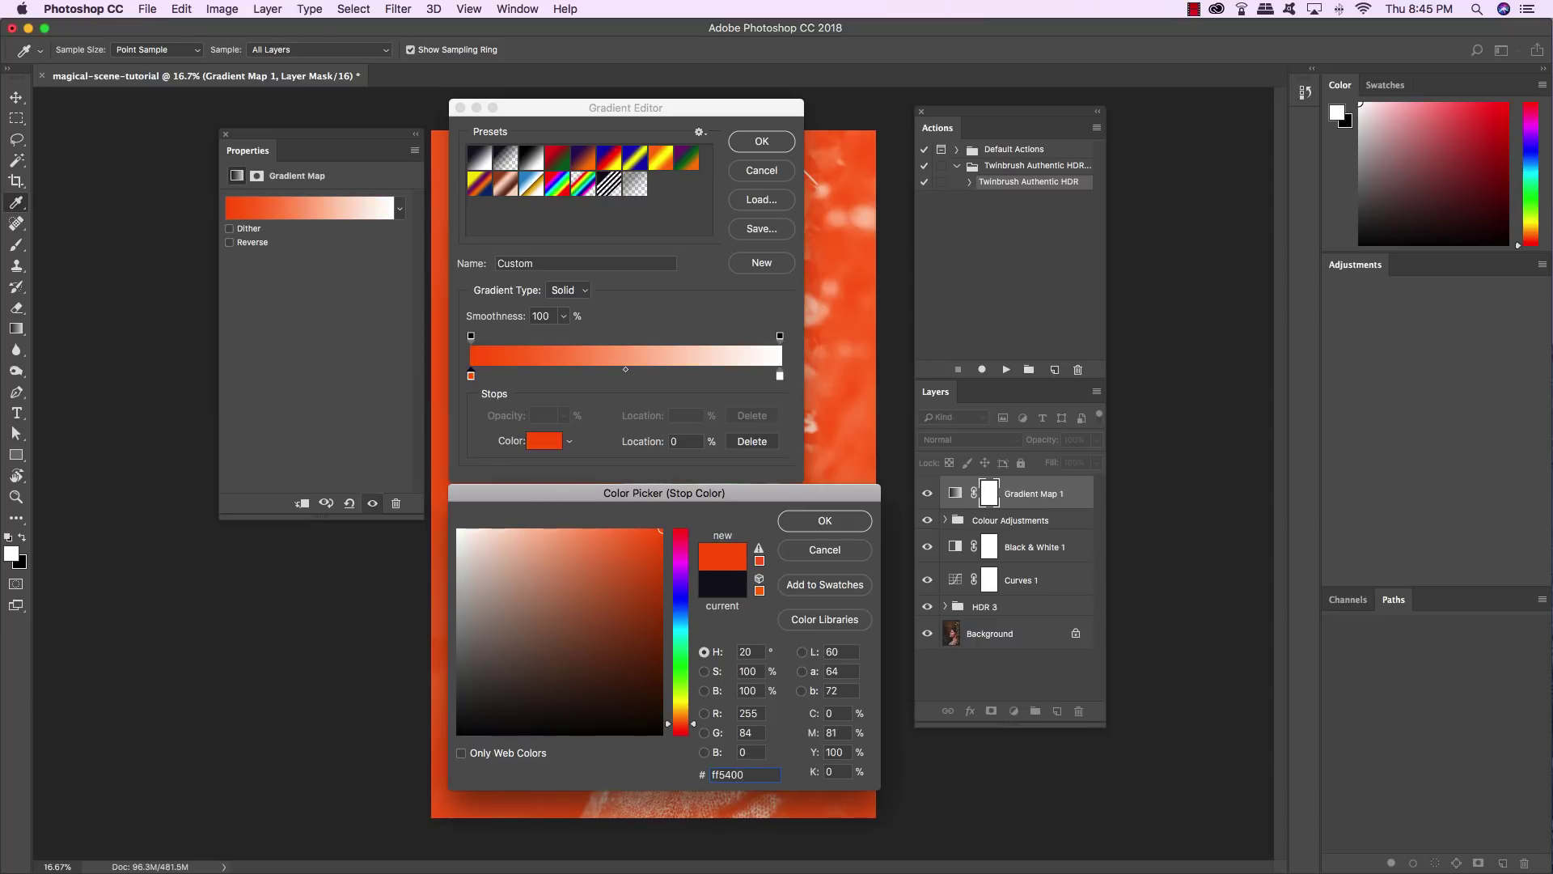
click(829, 521)
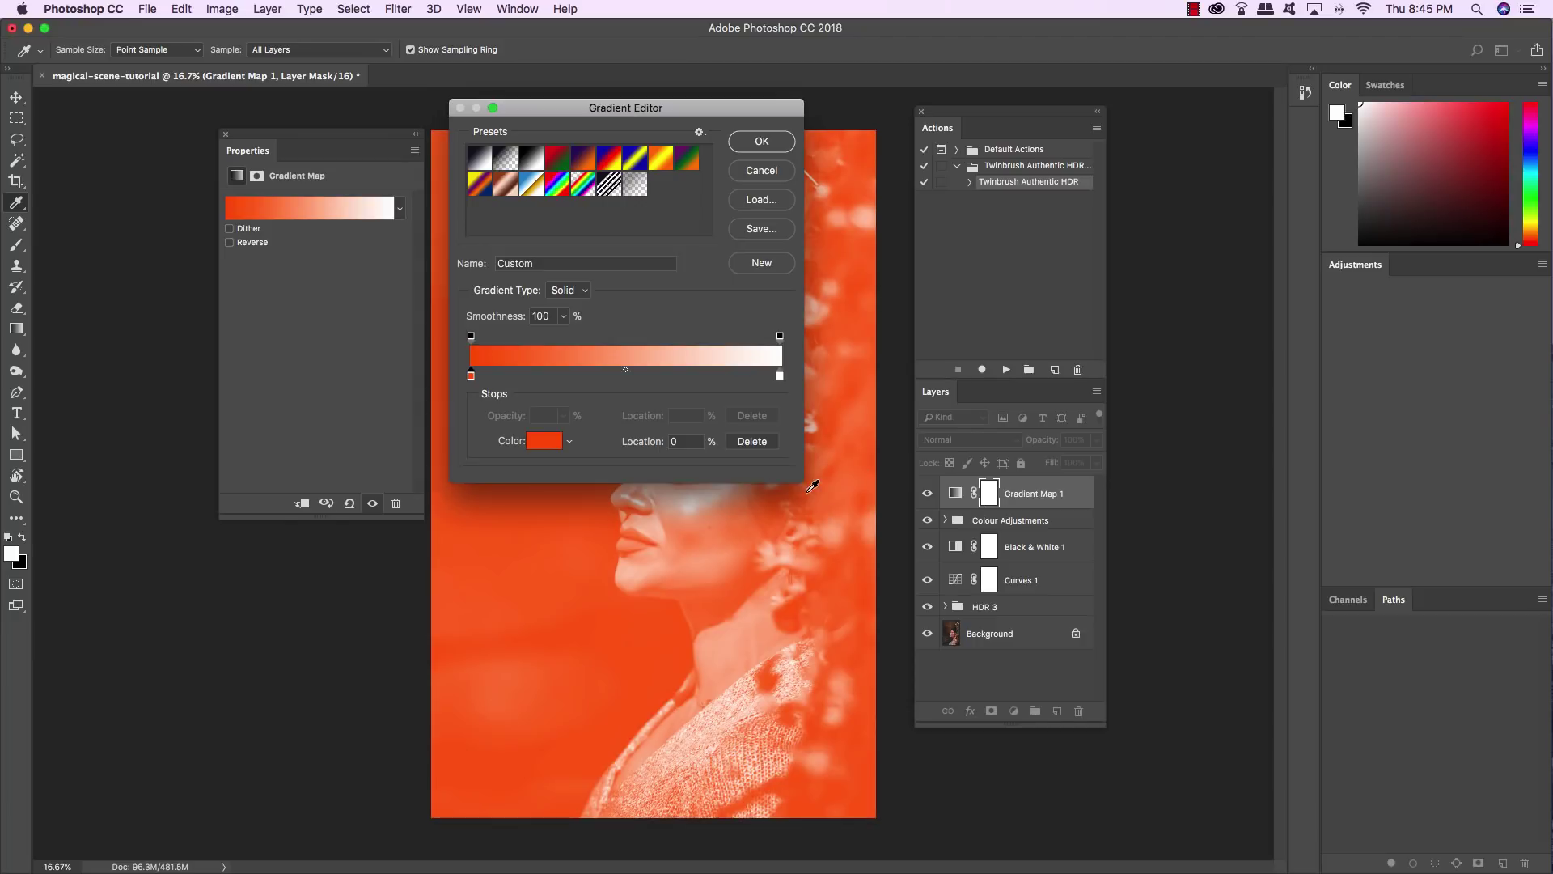
Set the ending color stop of the gradient to dark blue 010727 and accept the edited gradient.
click(780, 377)
click(547, 444)
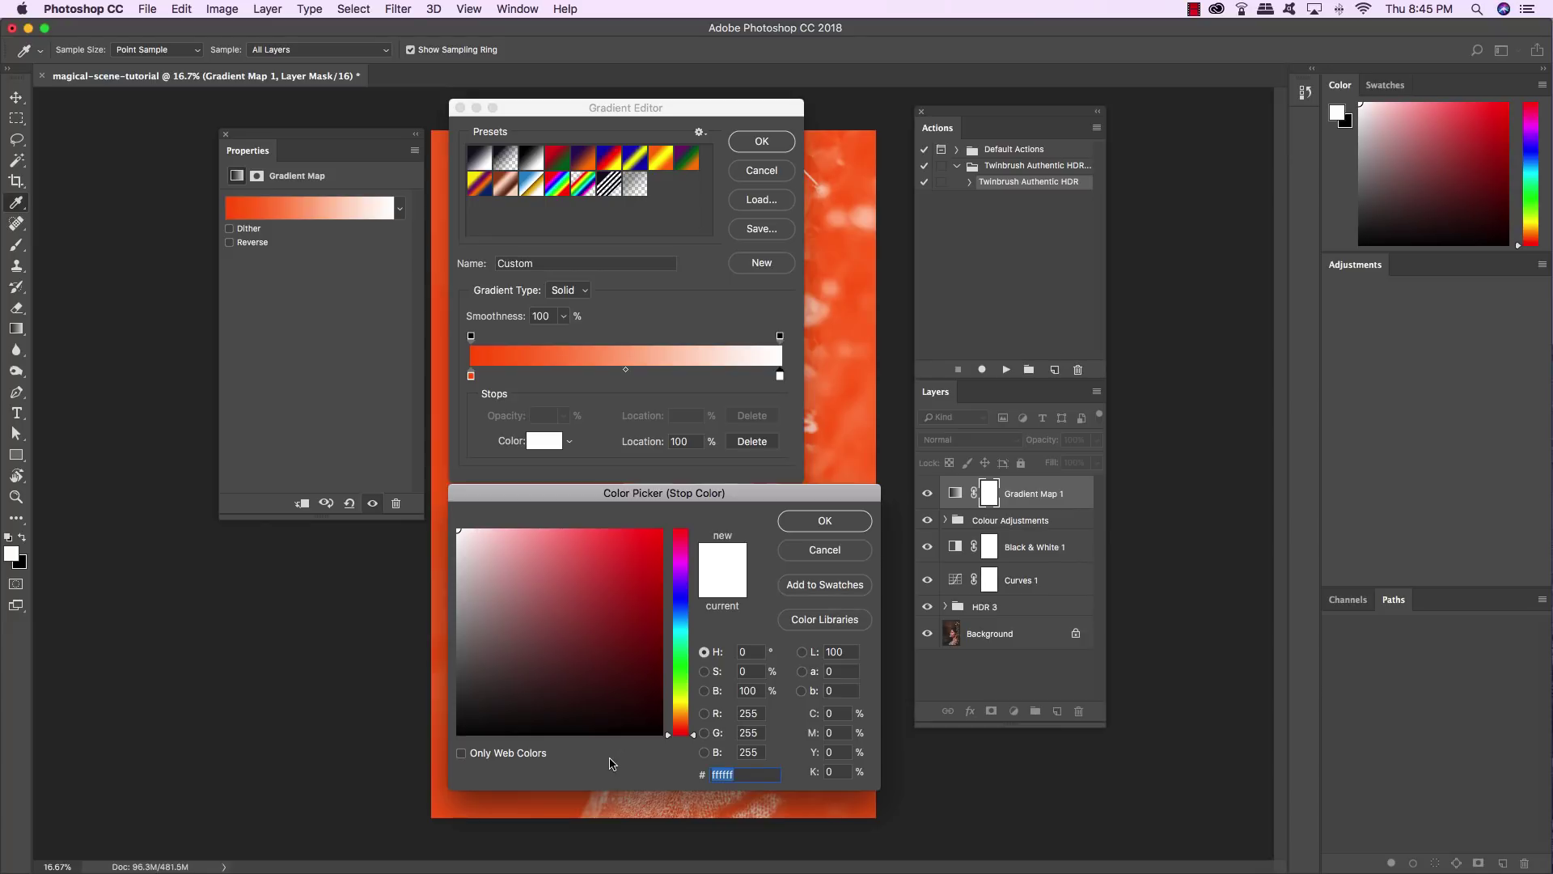
text(010)
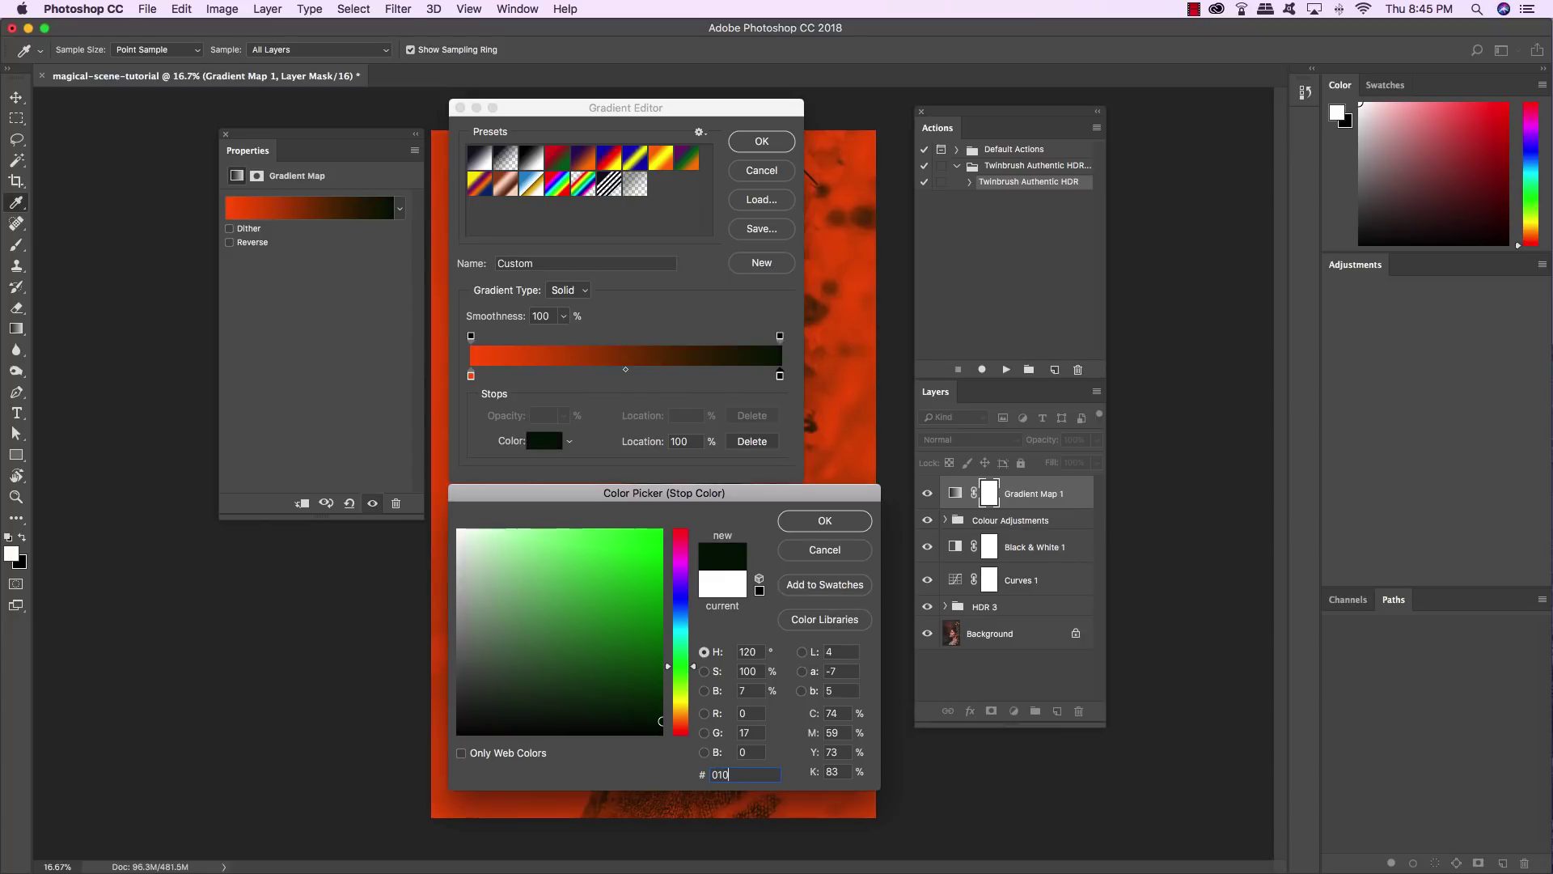
text(720)
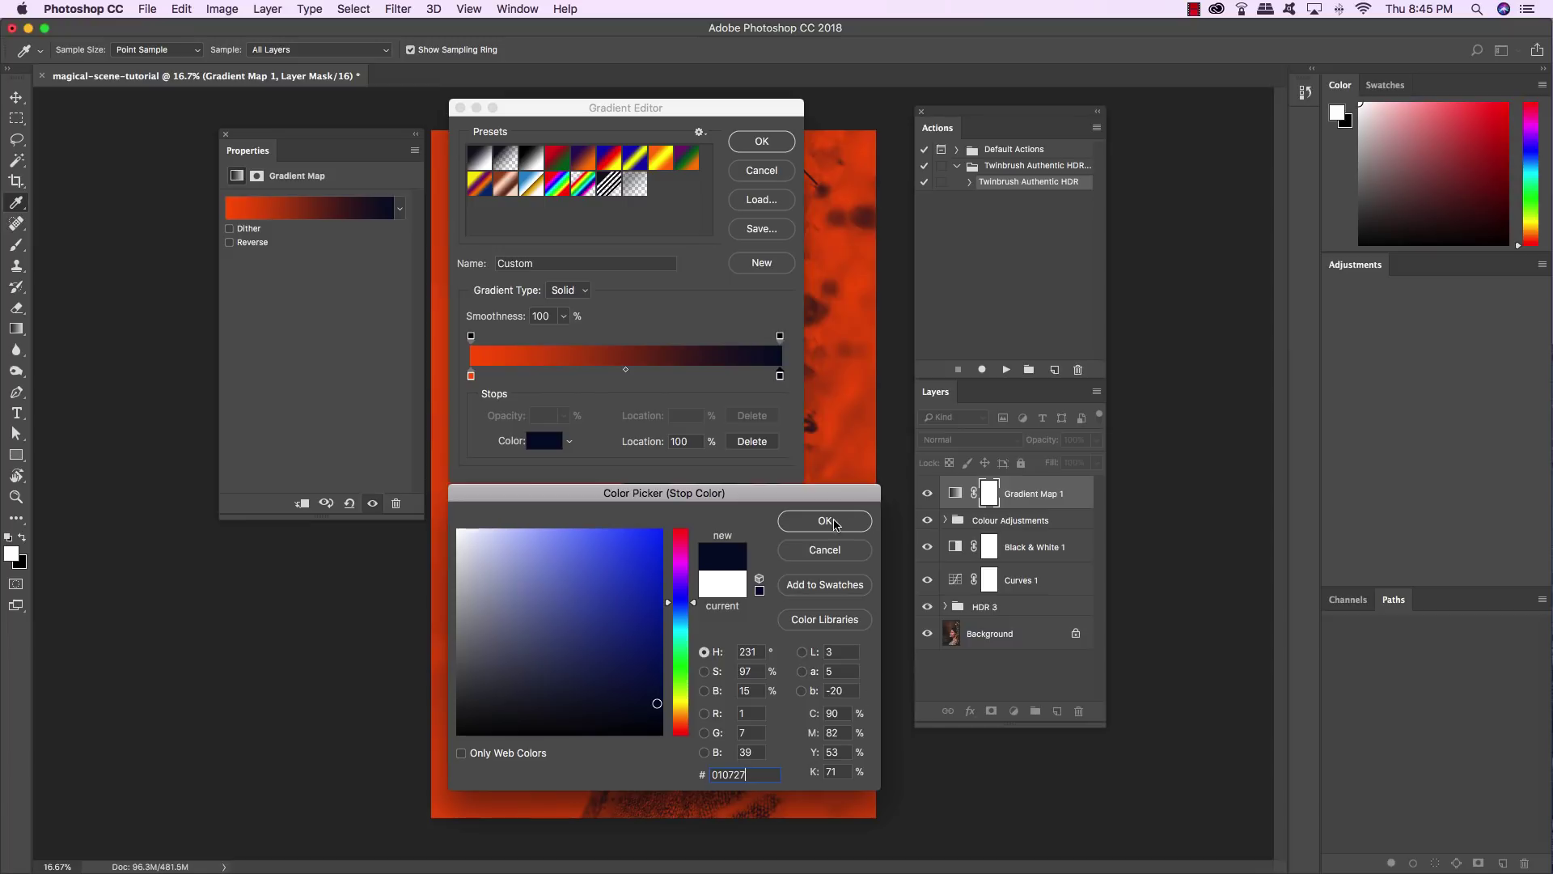
click(834, 518)
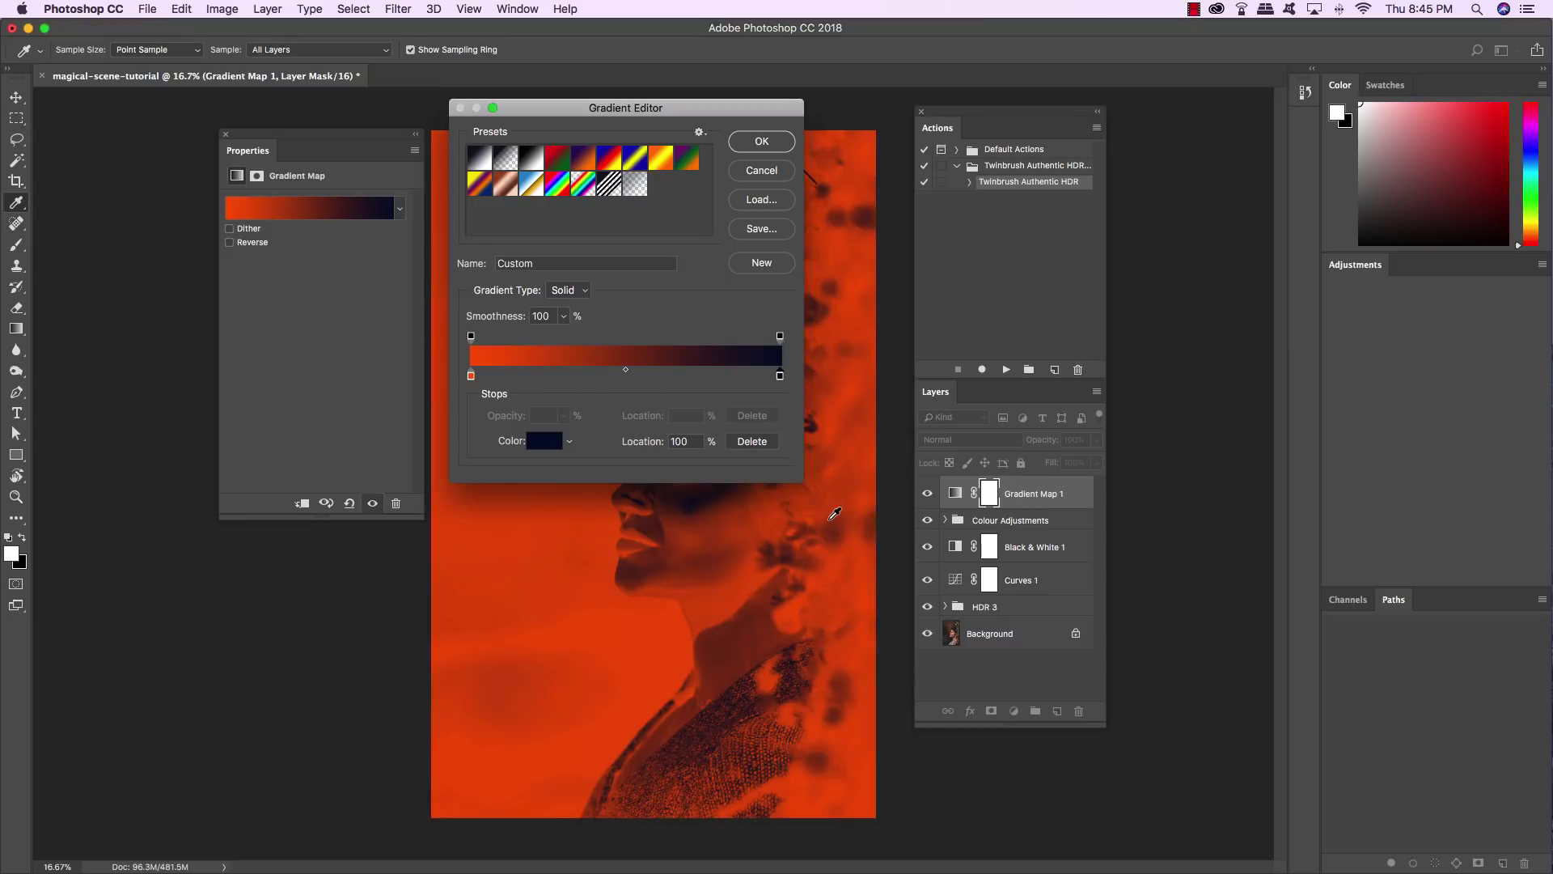
click(779, 143)
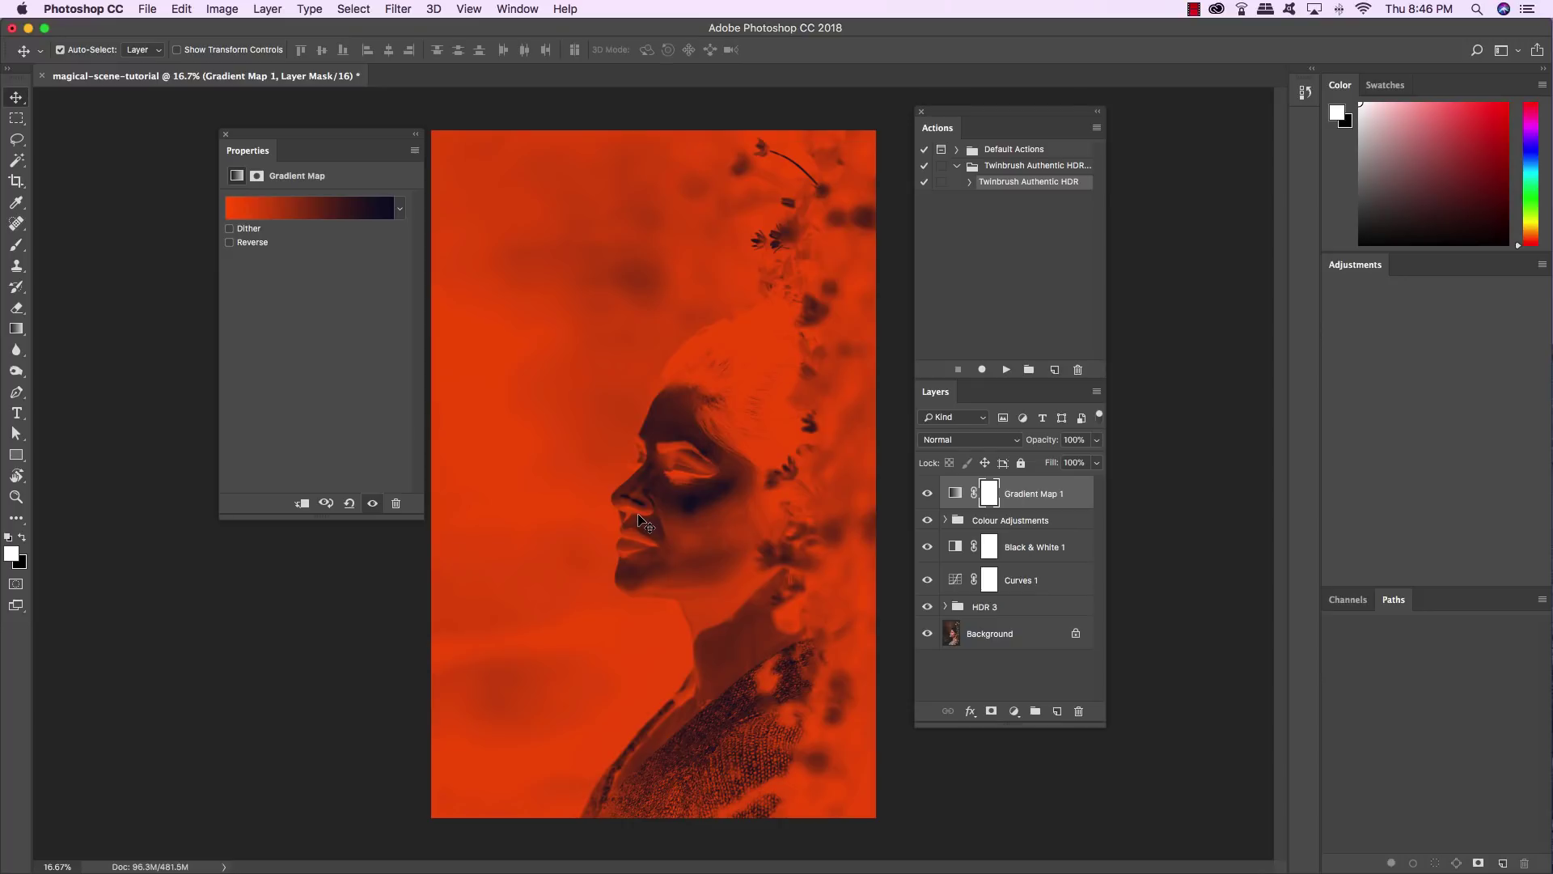
Reverse the Gradient Map's gradient and set the adjustment layer's blending mode to Hue.
click(229, 243)
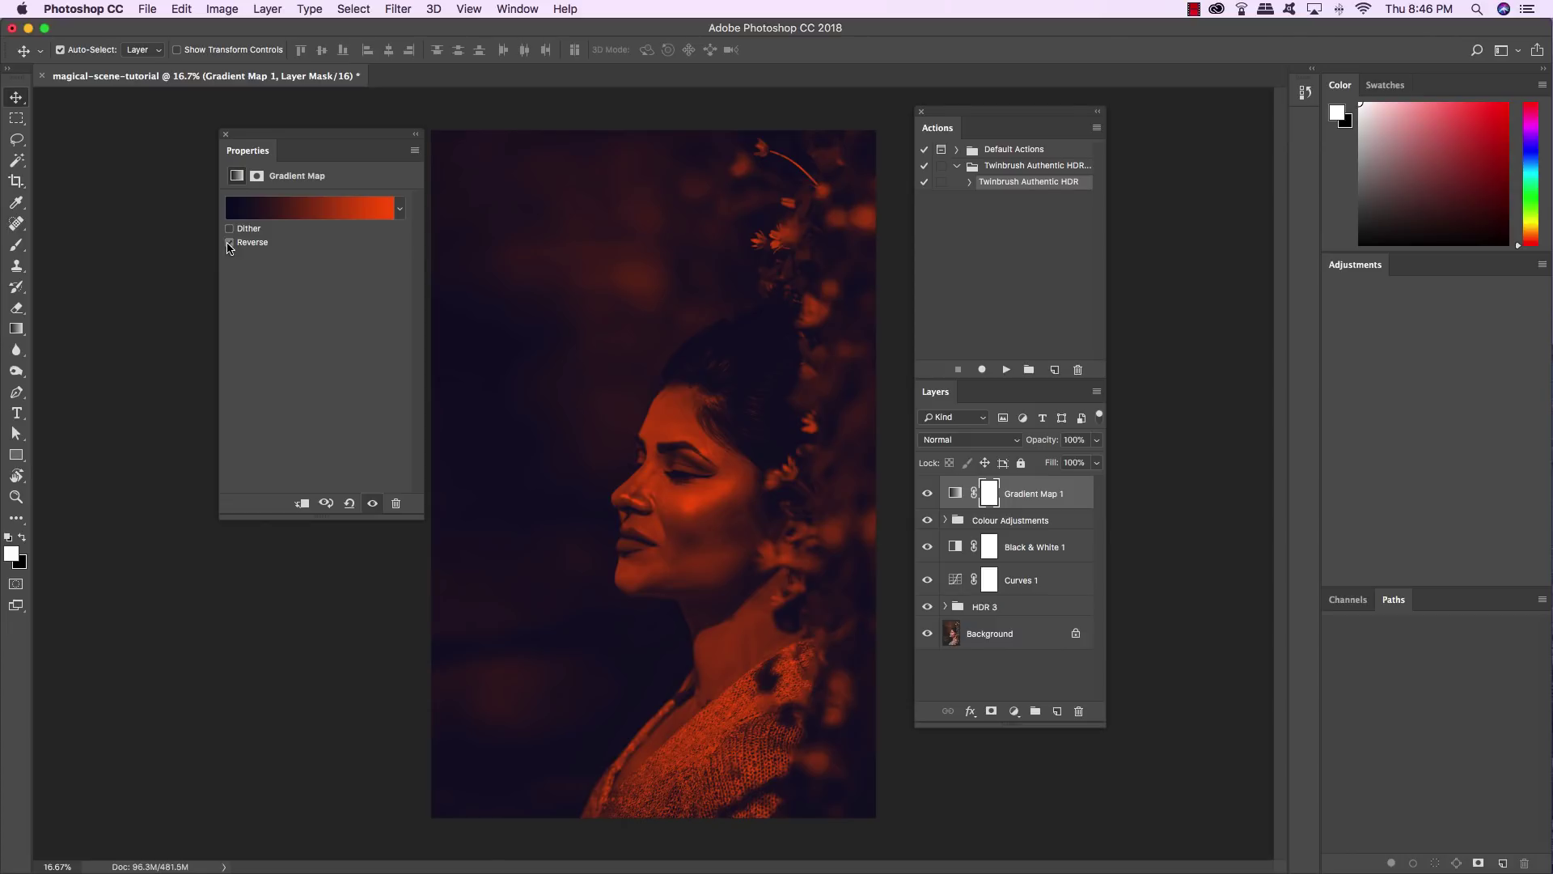
double_click(229, 243)
click(230, 242)
double_click(230, 242)
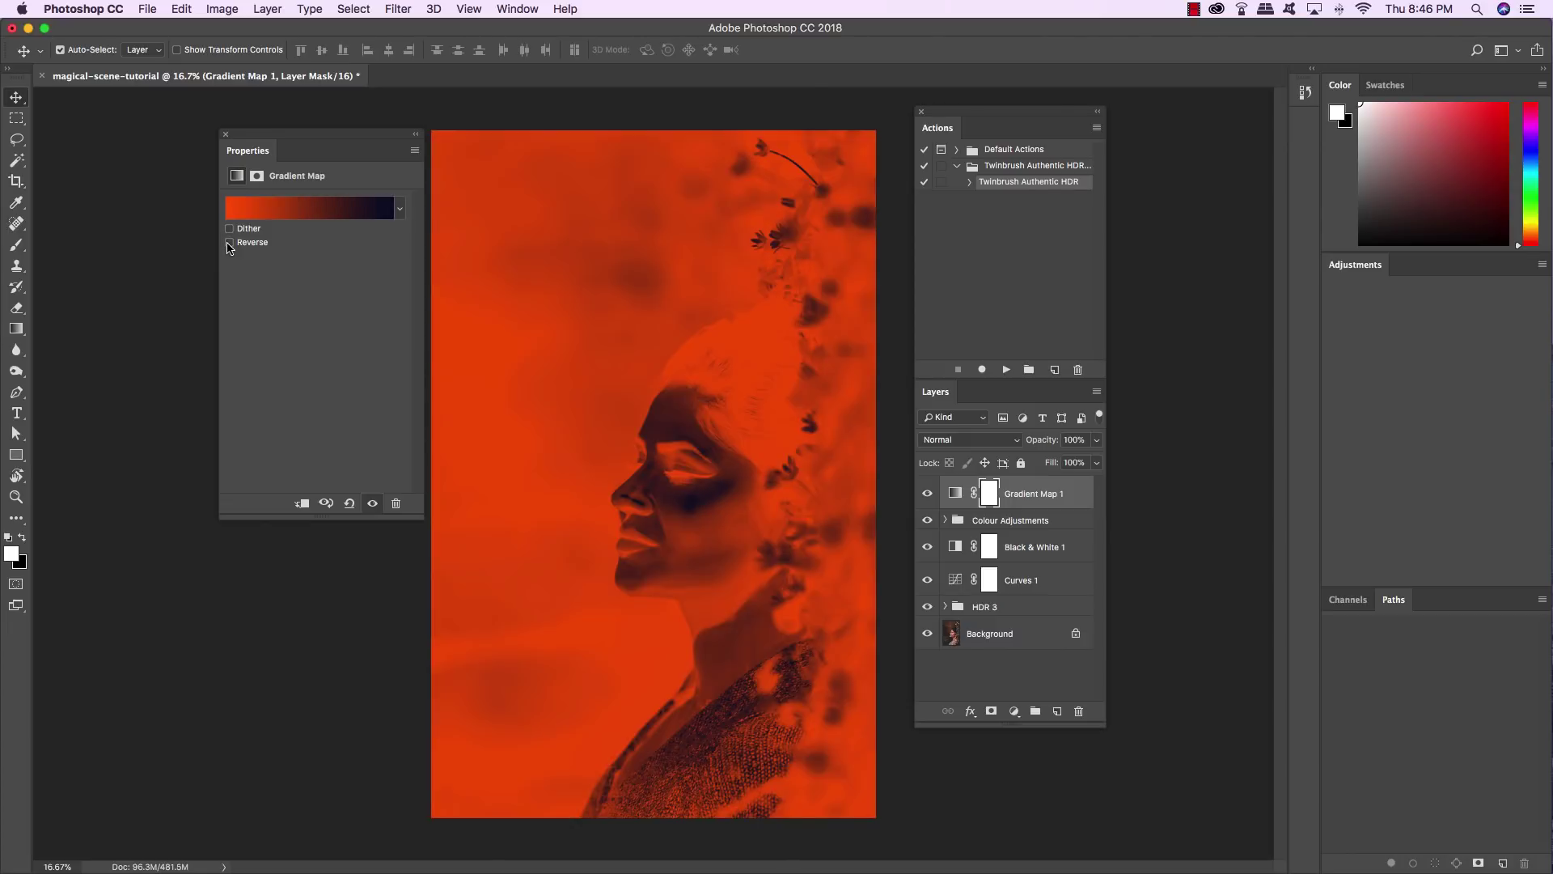
click(229, 243)
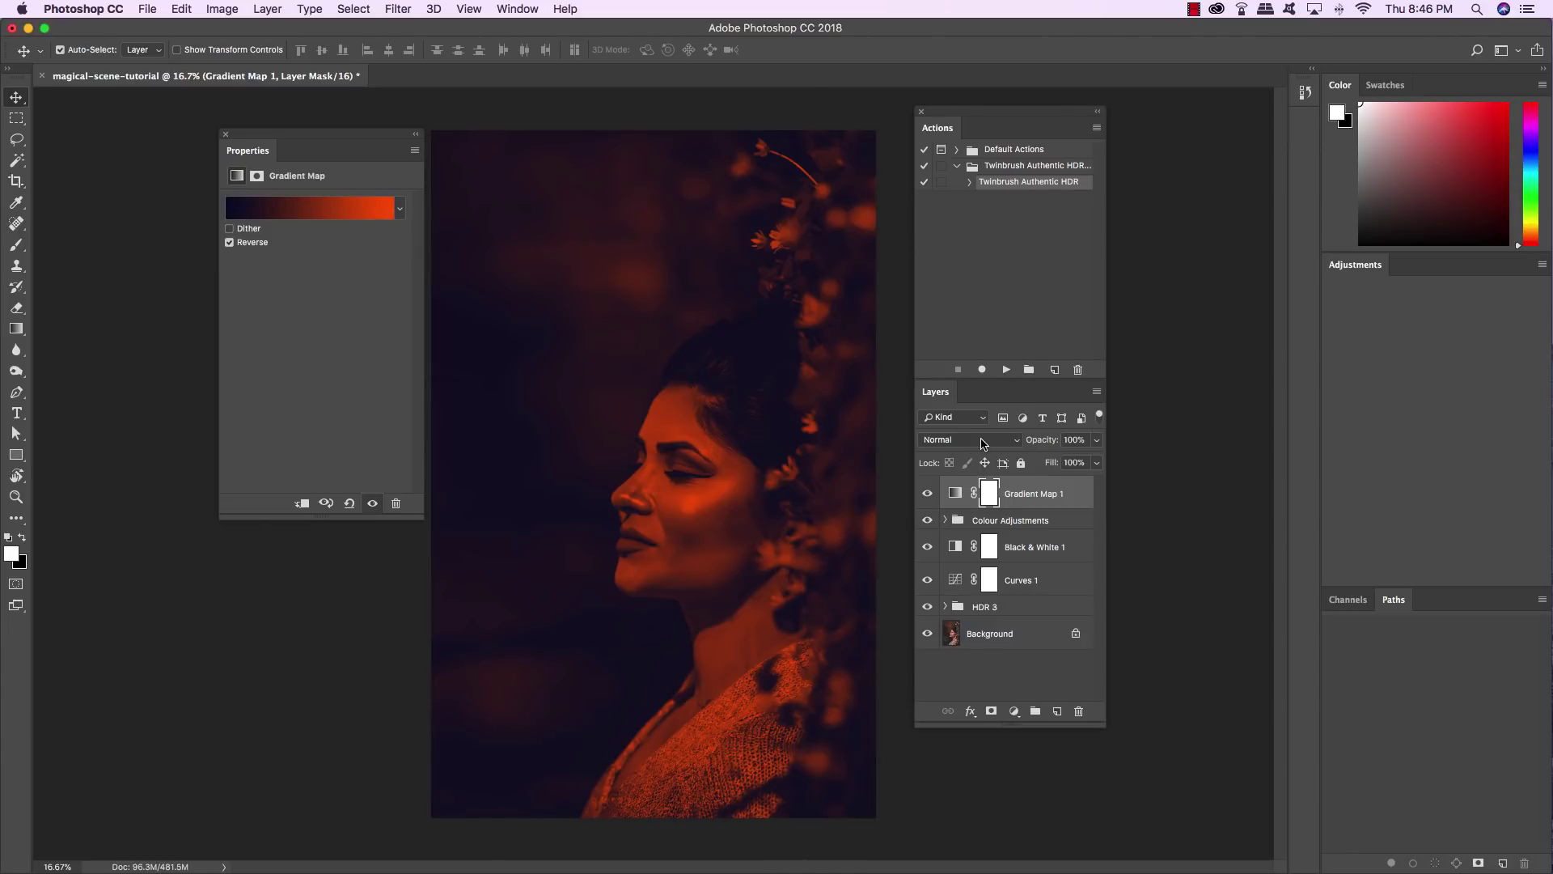
click(980, 438)
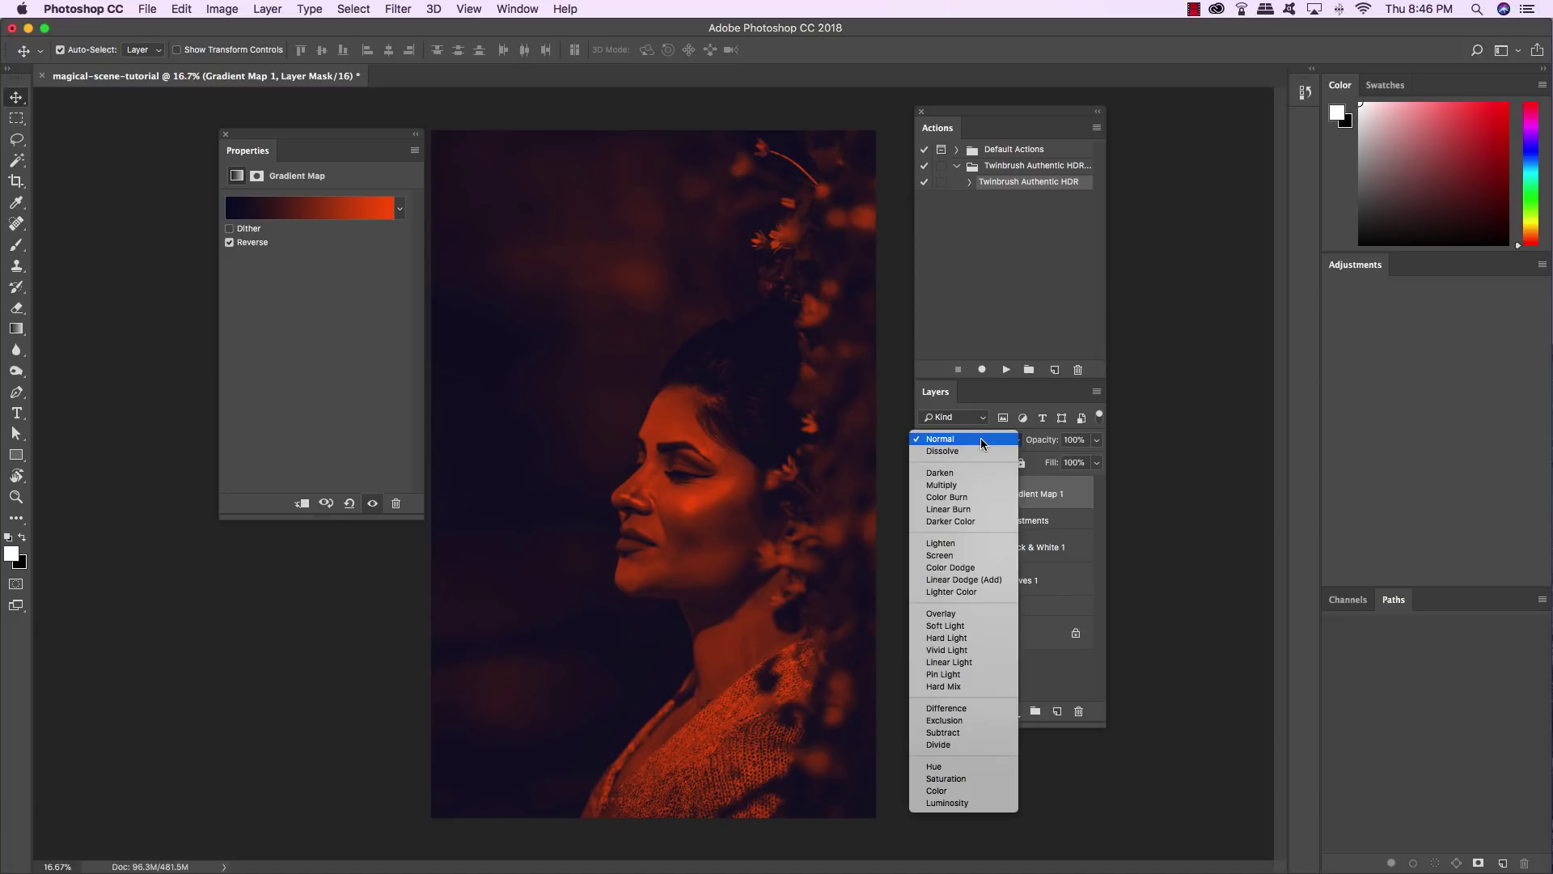
click(997, 767)
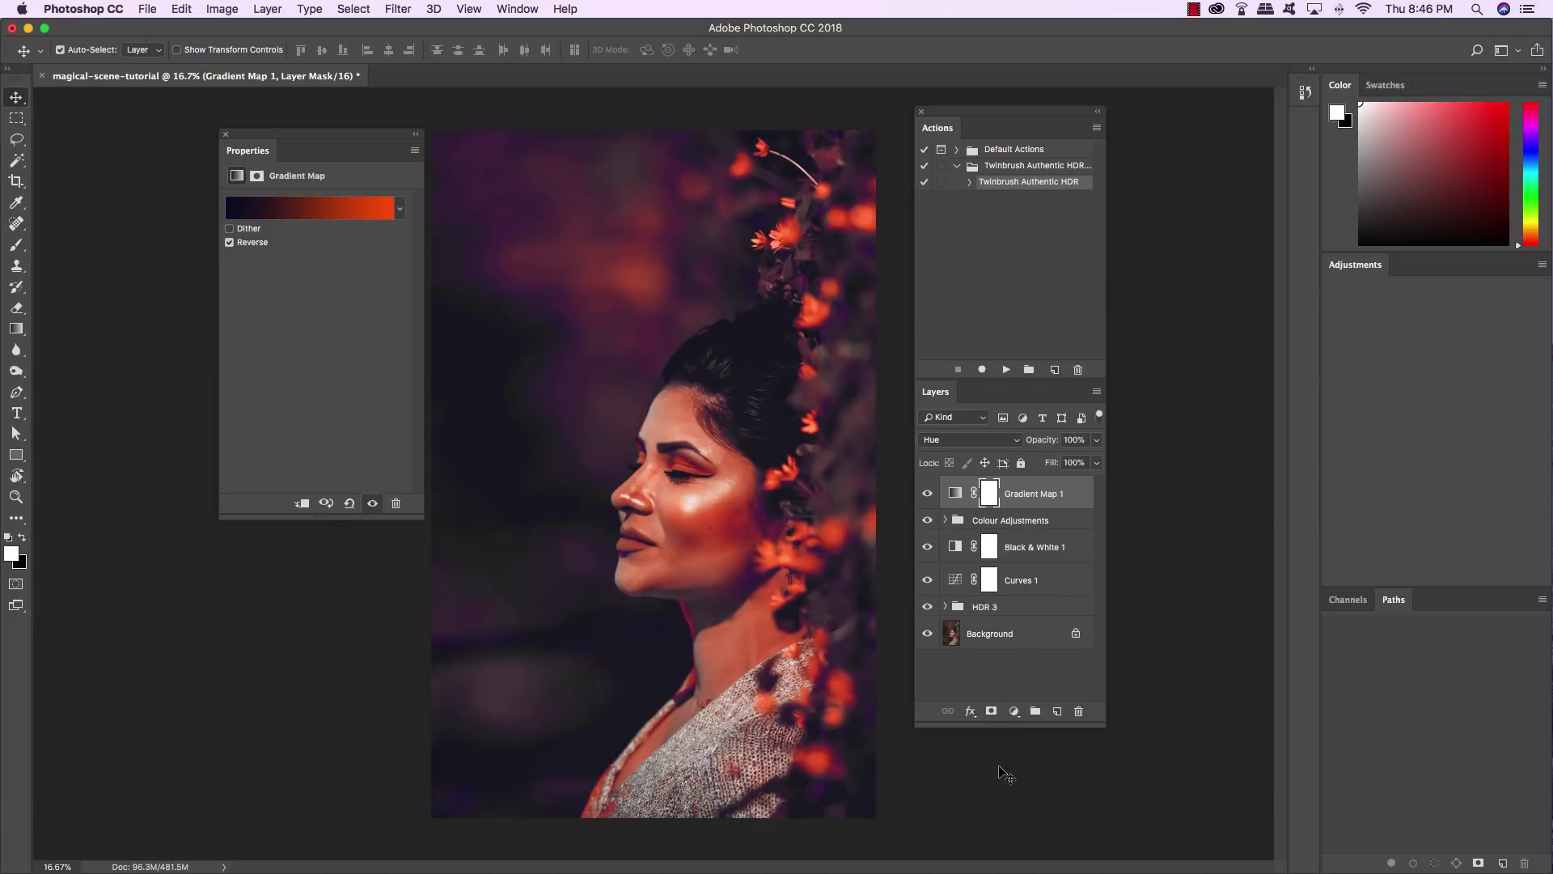
Compare the portrait with the Gradient Map layer hidden and shown.
click(928, 495)
click(928, 495)
click(928, 495)
click(928, 495)
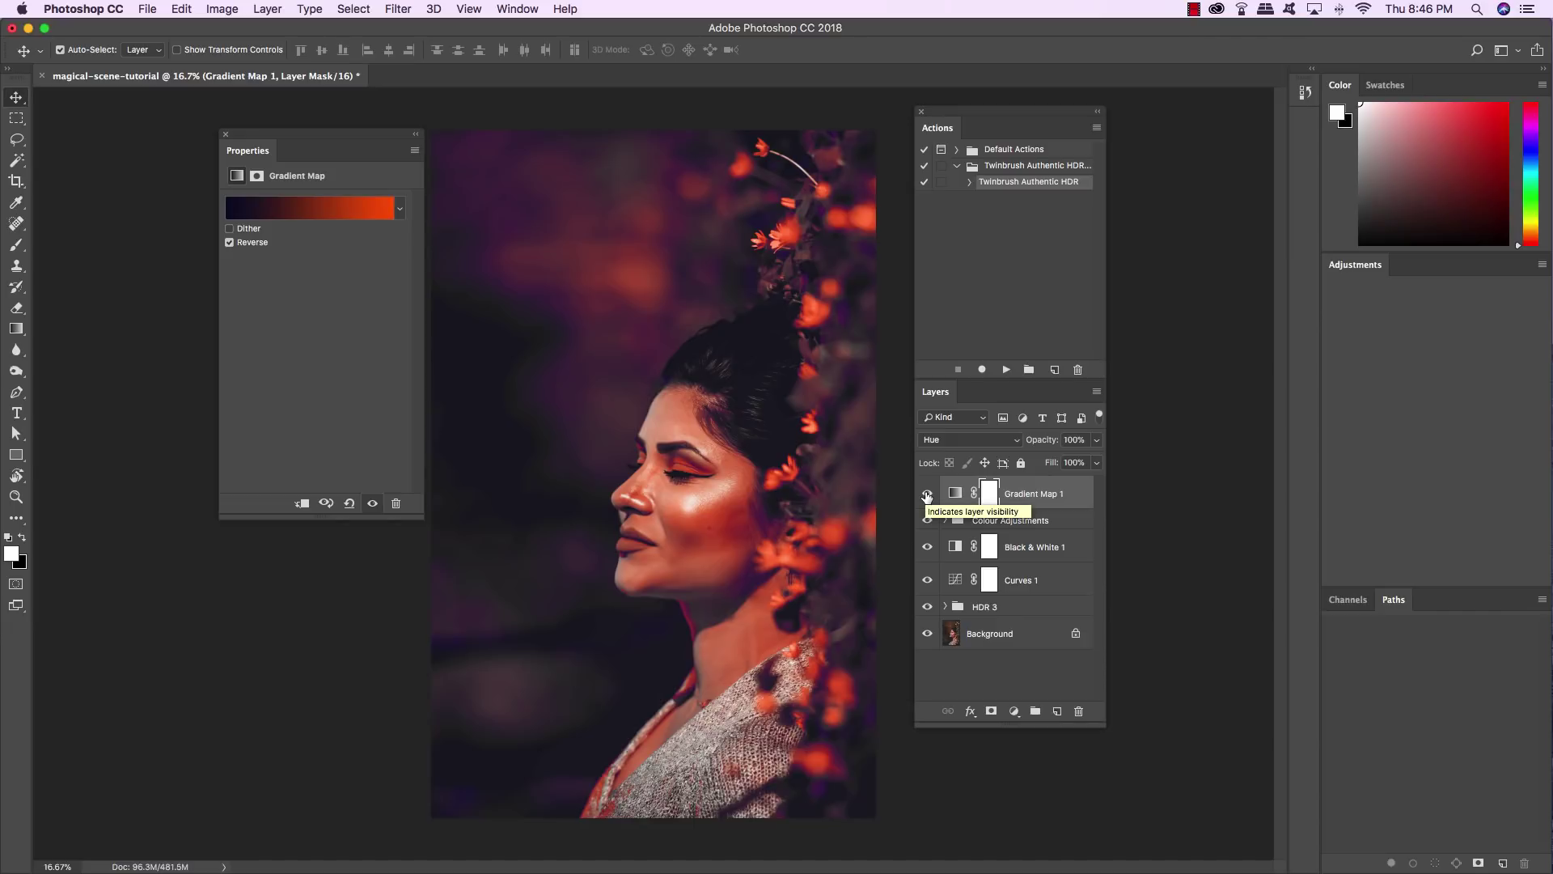
click(927, 494)
click(926, 494)
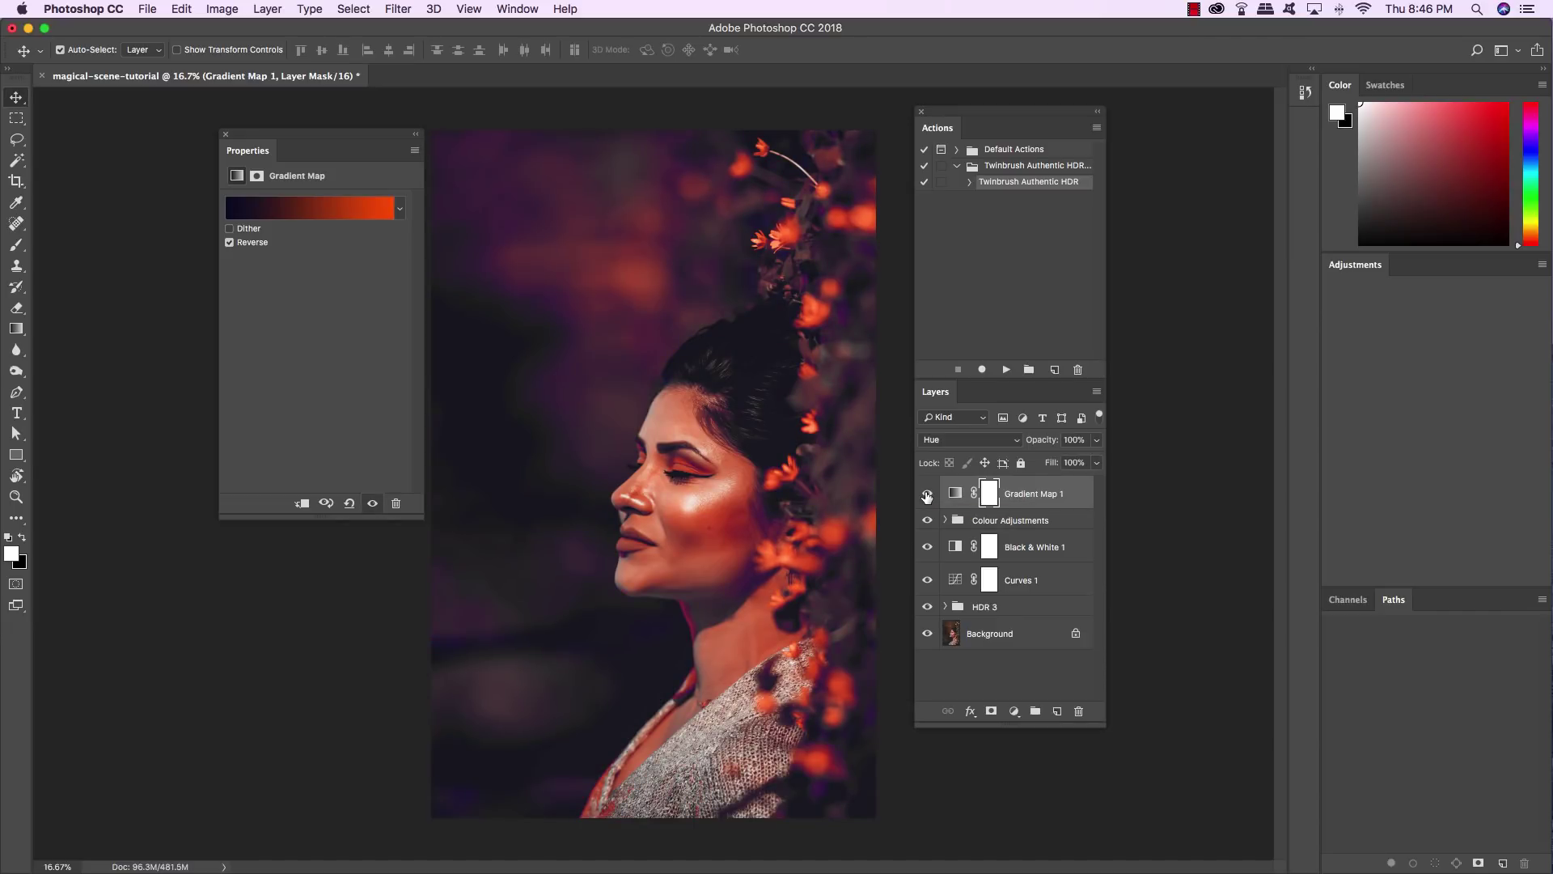
Add a Levels adjustment layer above the Gradient Map with the black input level set to 13.
click(1013, 712)
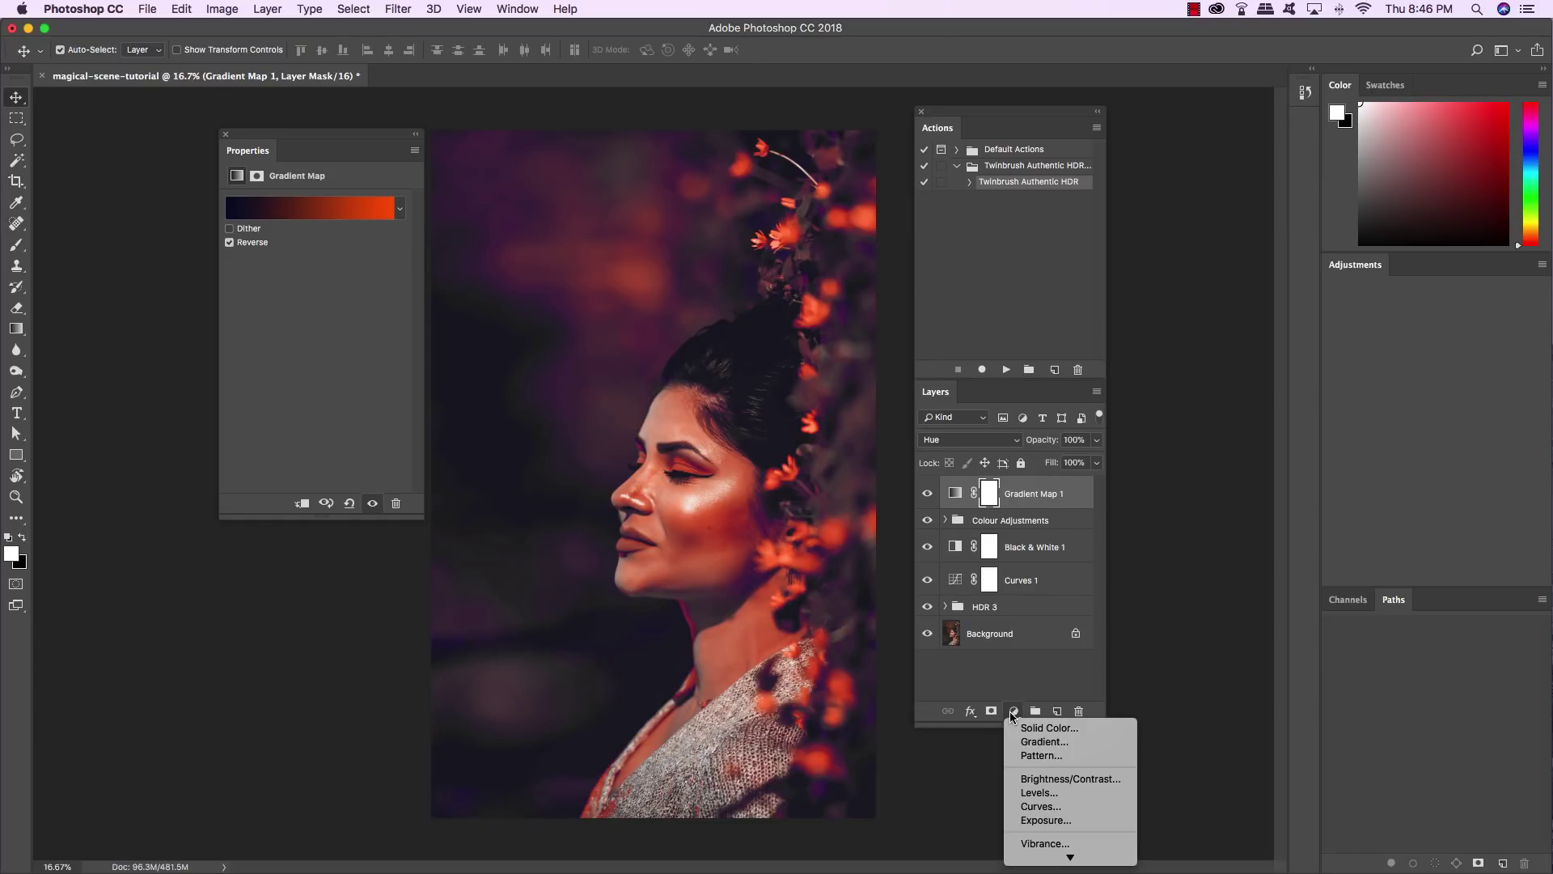
click(1029, 793)
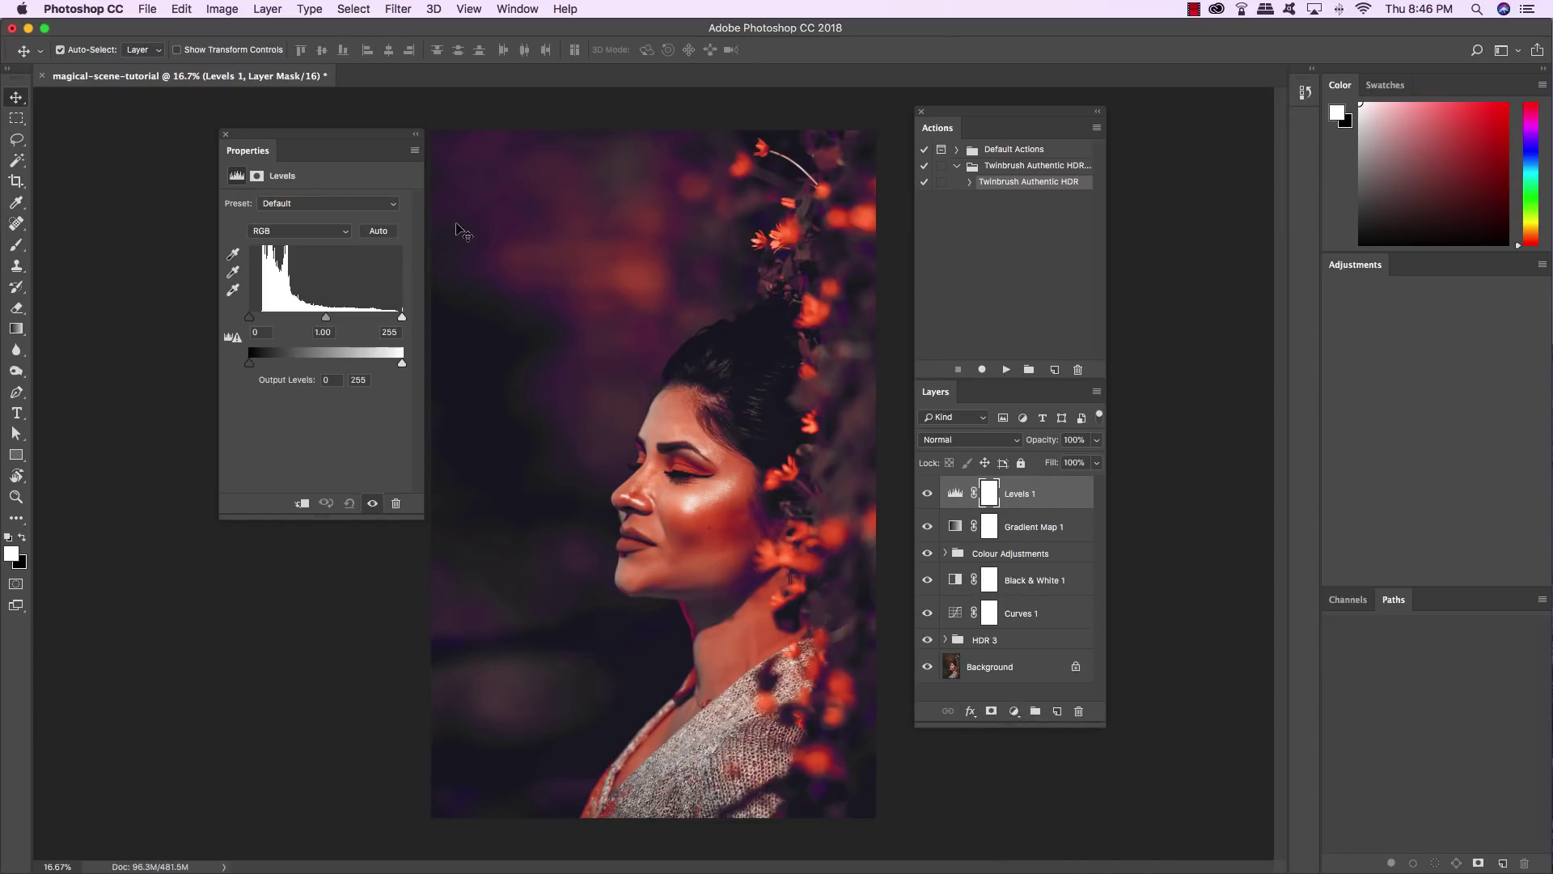
click(249, 318)
text(13)
key(Return)
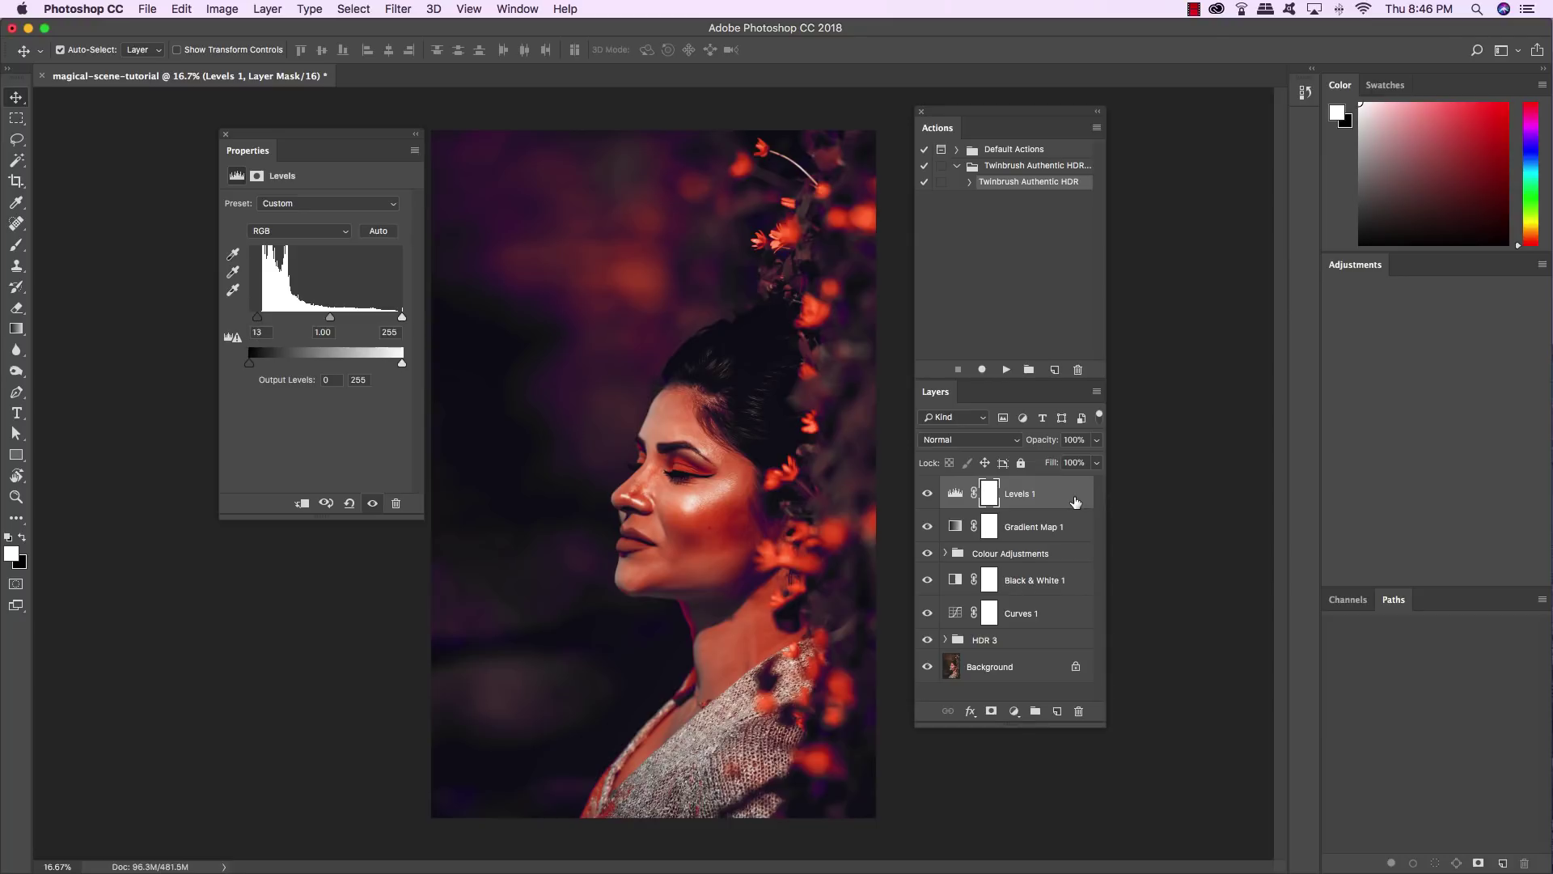
Group all layers above the Background and name the group FX.
key(super+2)
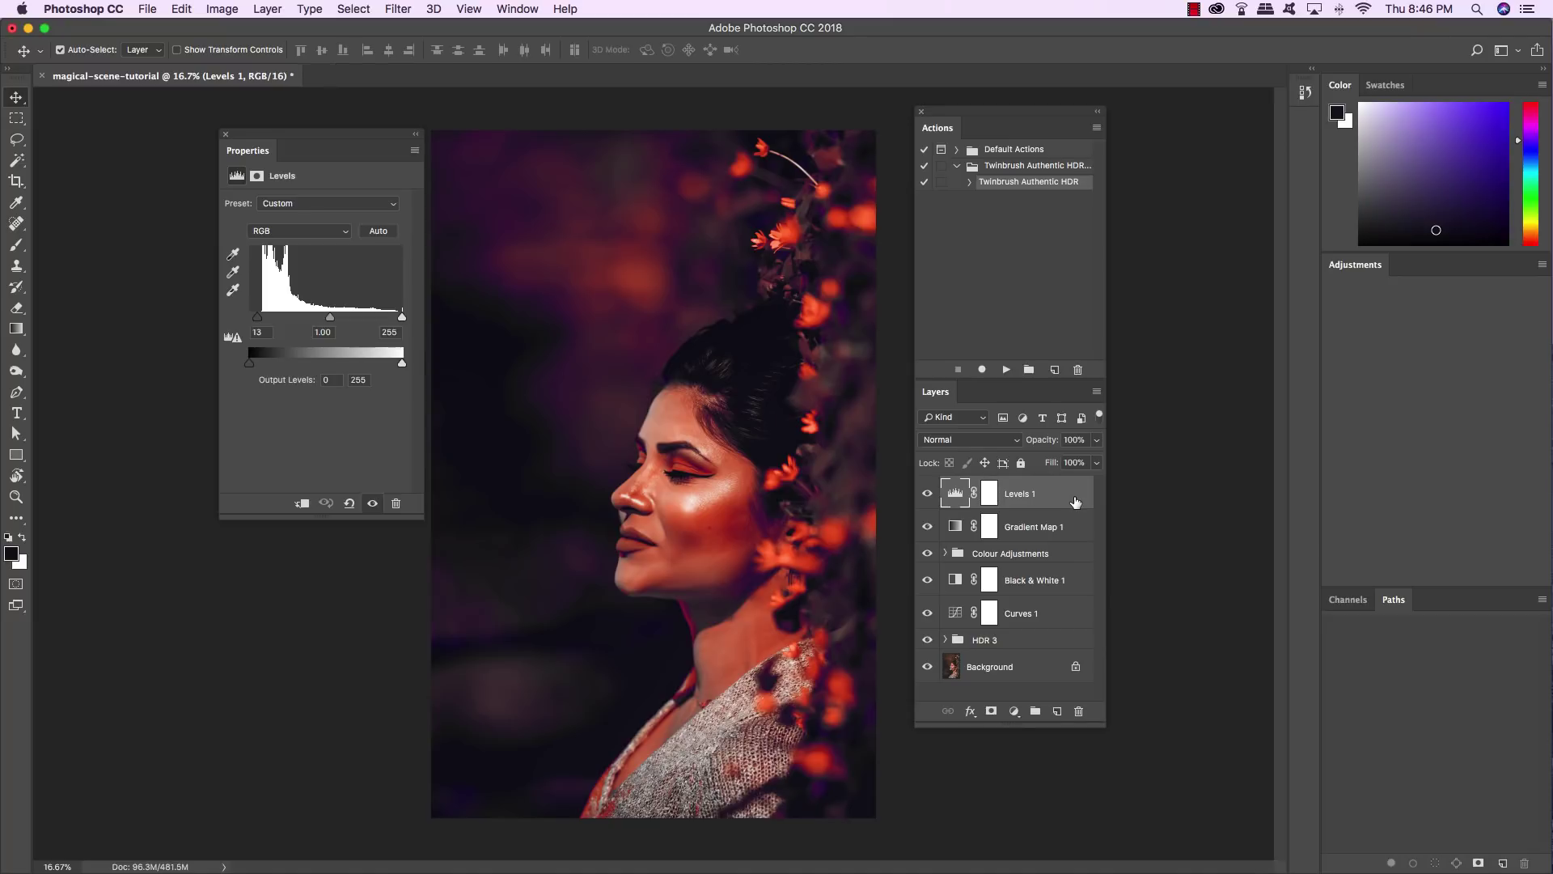
key(alt+super+a)
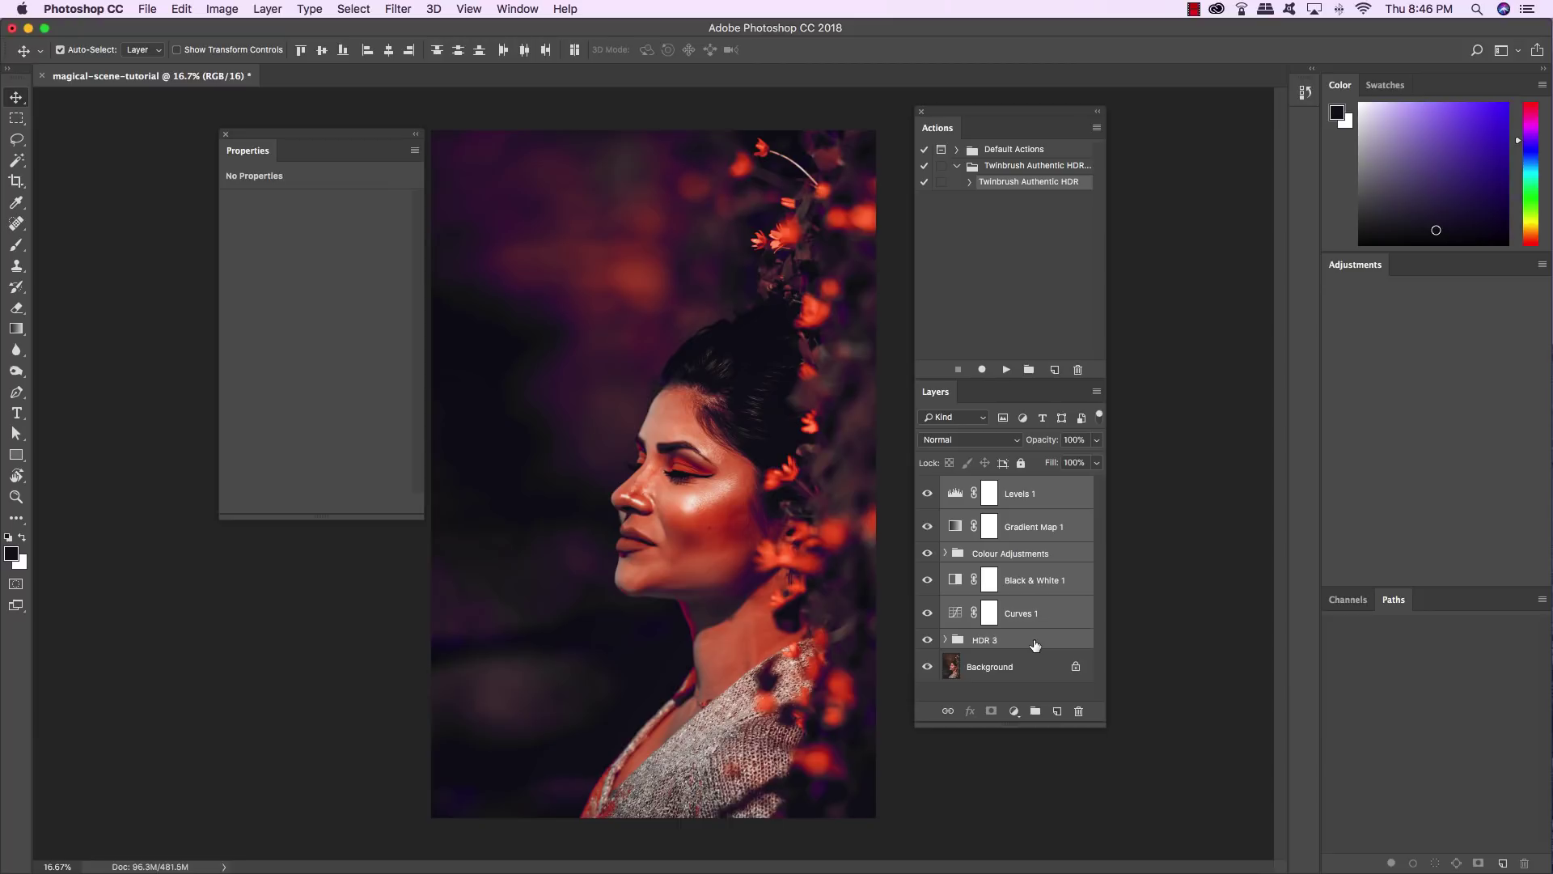
key(super+g)
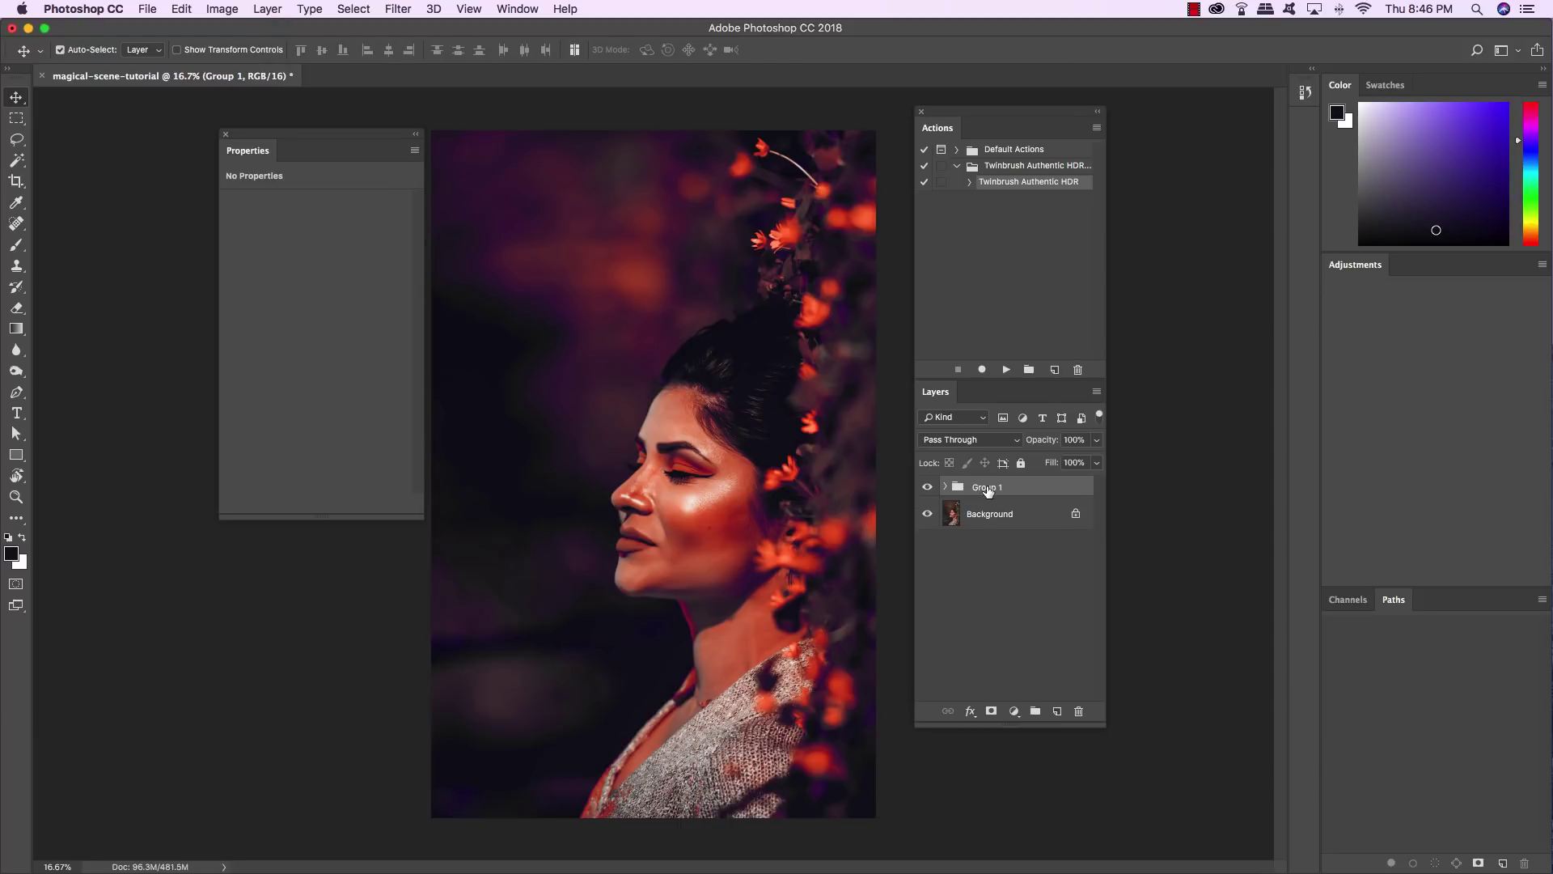
double_click(987, 487)
text(FX)
key(Return)
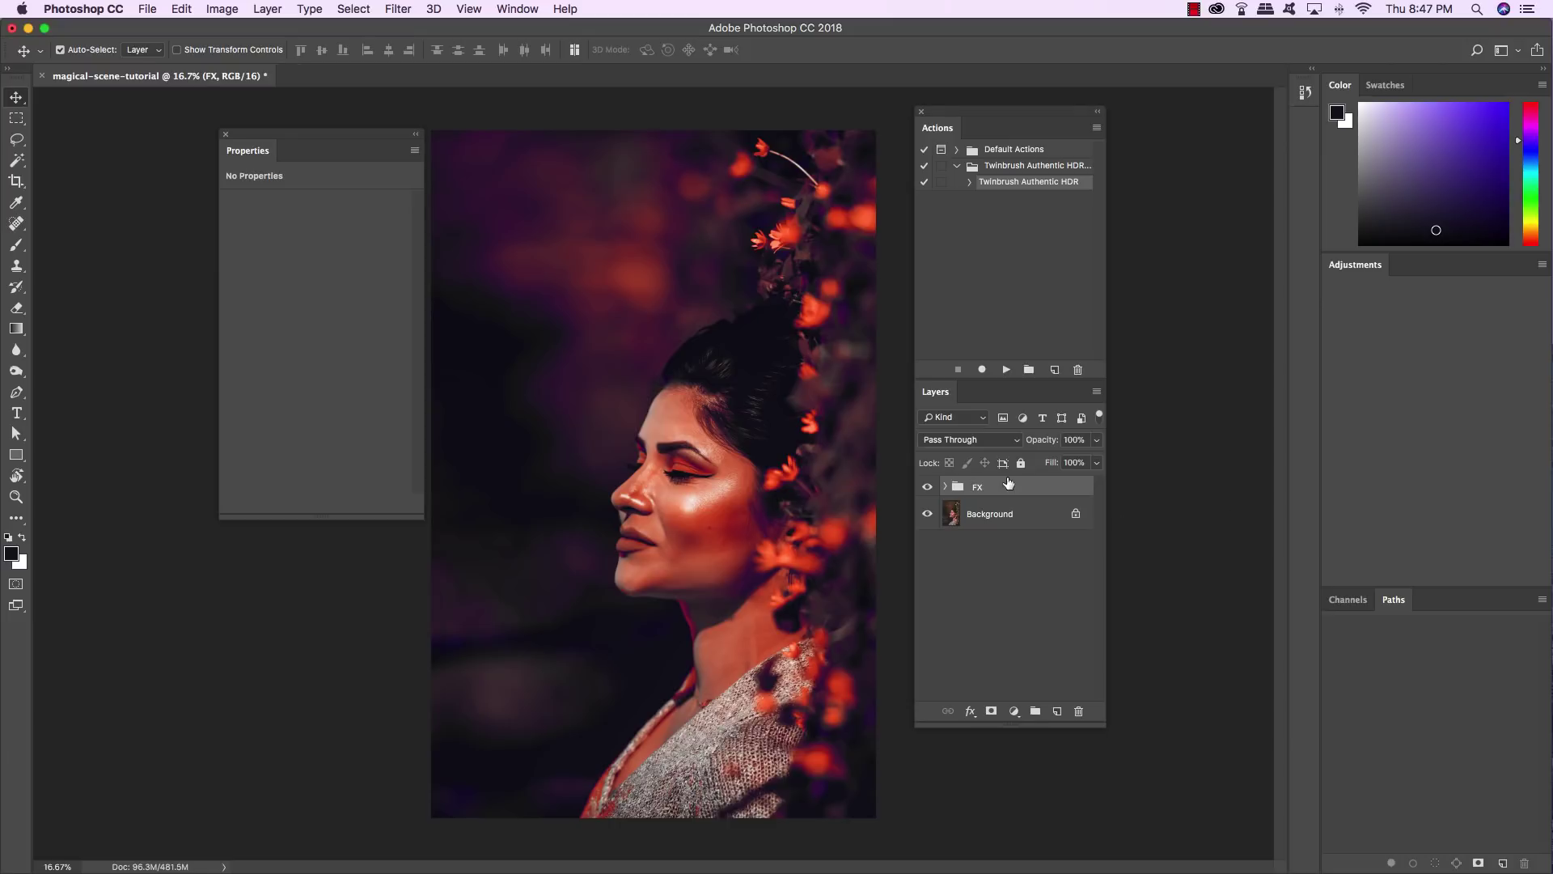
Compare the portrait with the FX group hidden and shown.
click(928, 488)
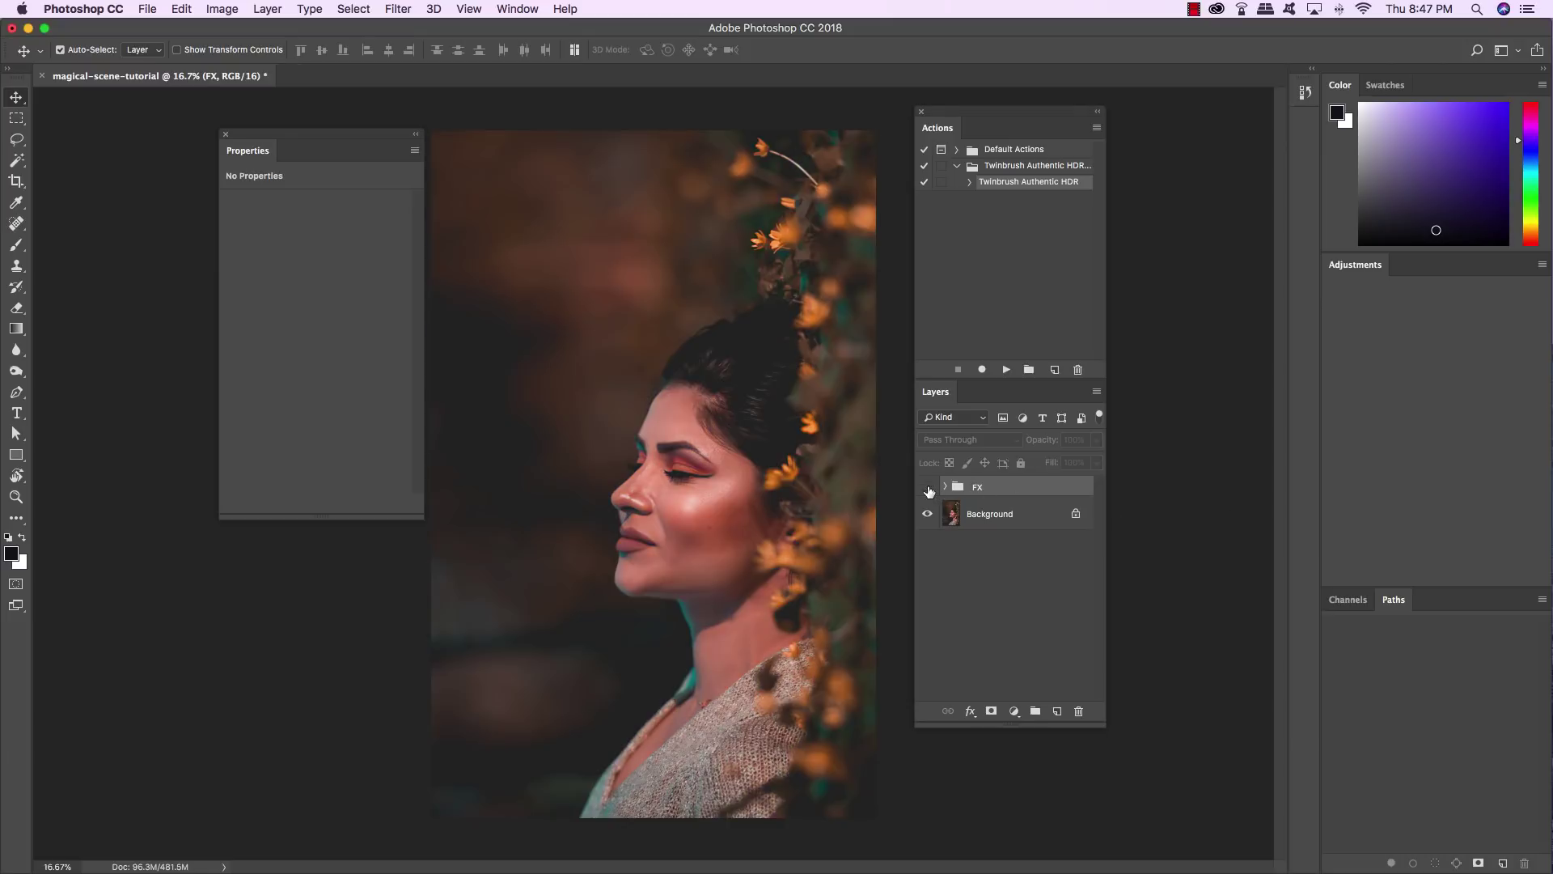
click(928, 488)
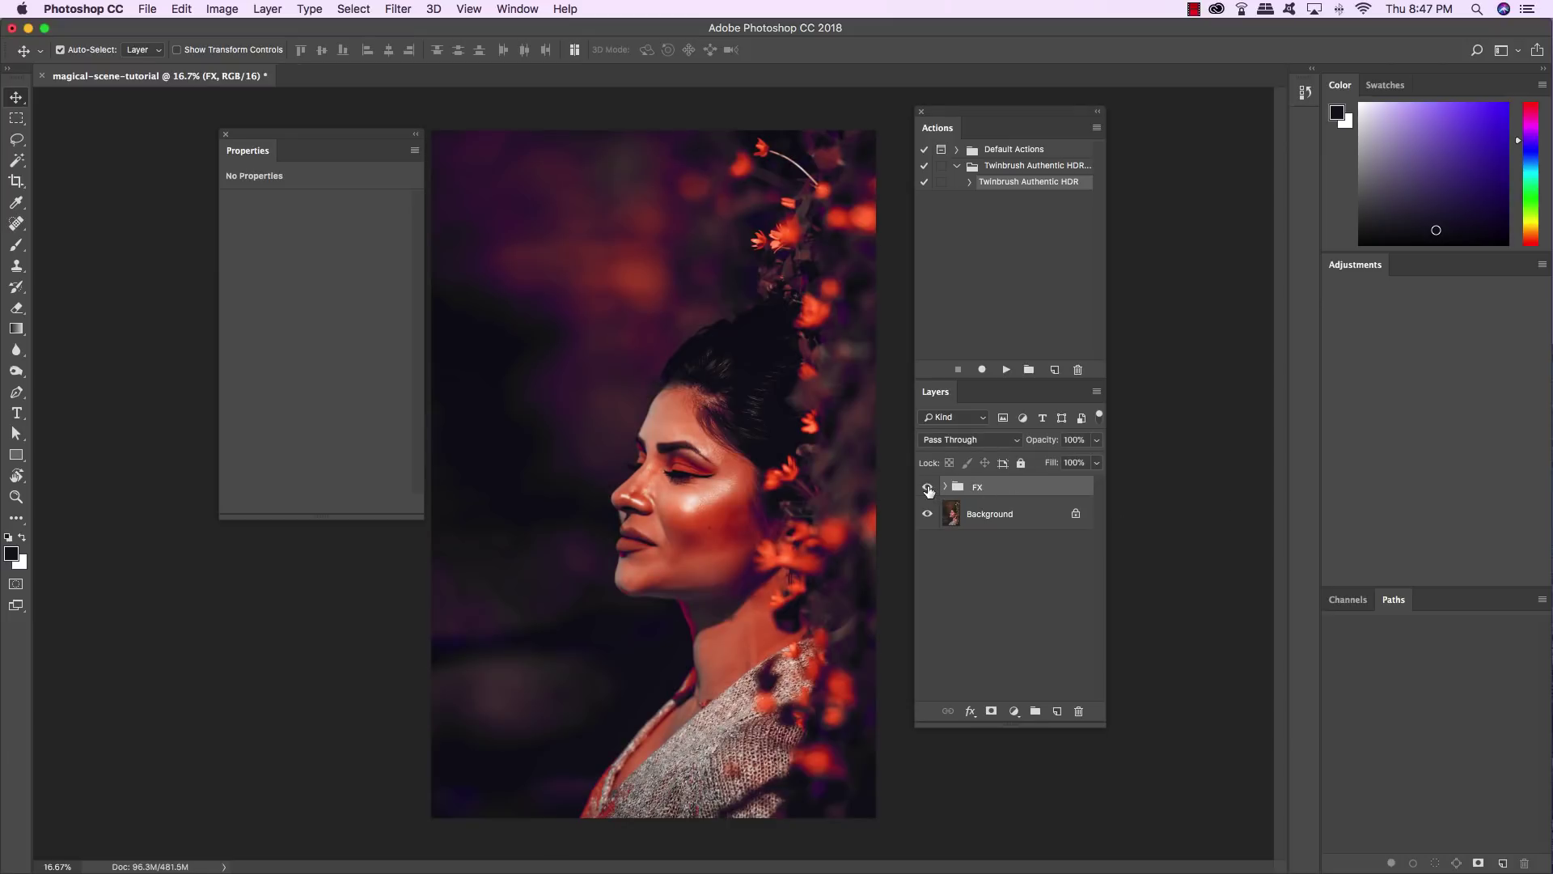
click(927, 487)
click(928, 487)
click(927, 487)
click(928, 488)
Place 2.jpg from the Pro Add-Ons freebies folder as an embedded image above the FX group.
click(144, 9)
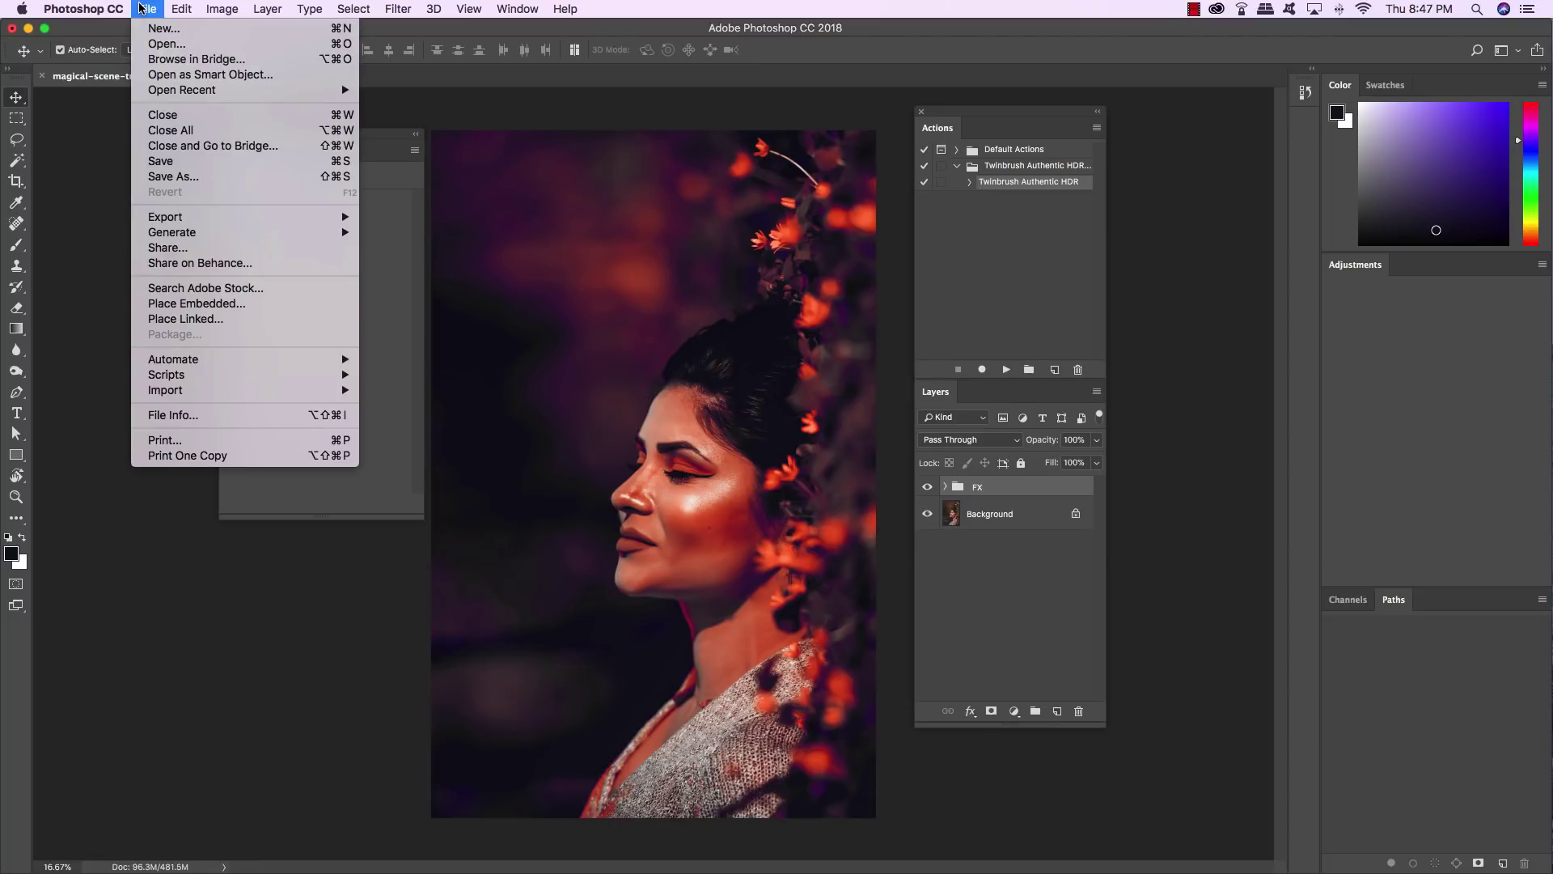
click(242, 303)
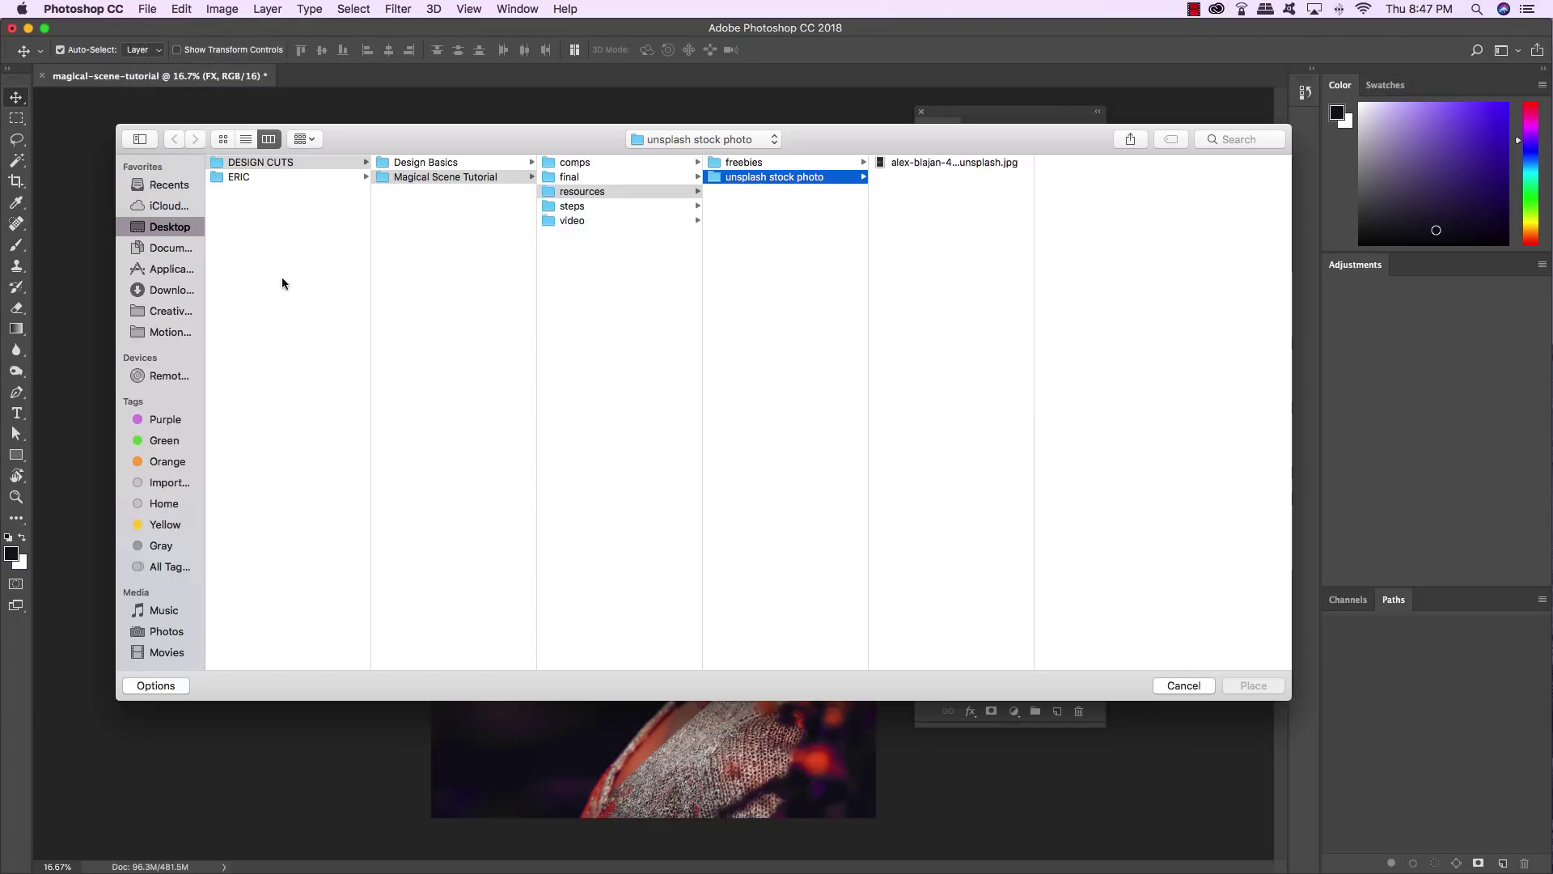
click(749, 164)
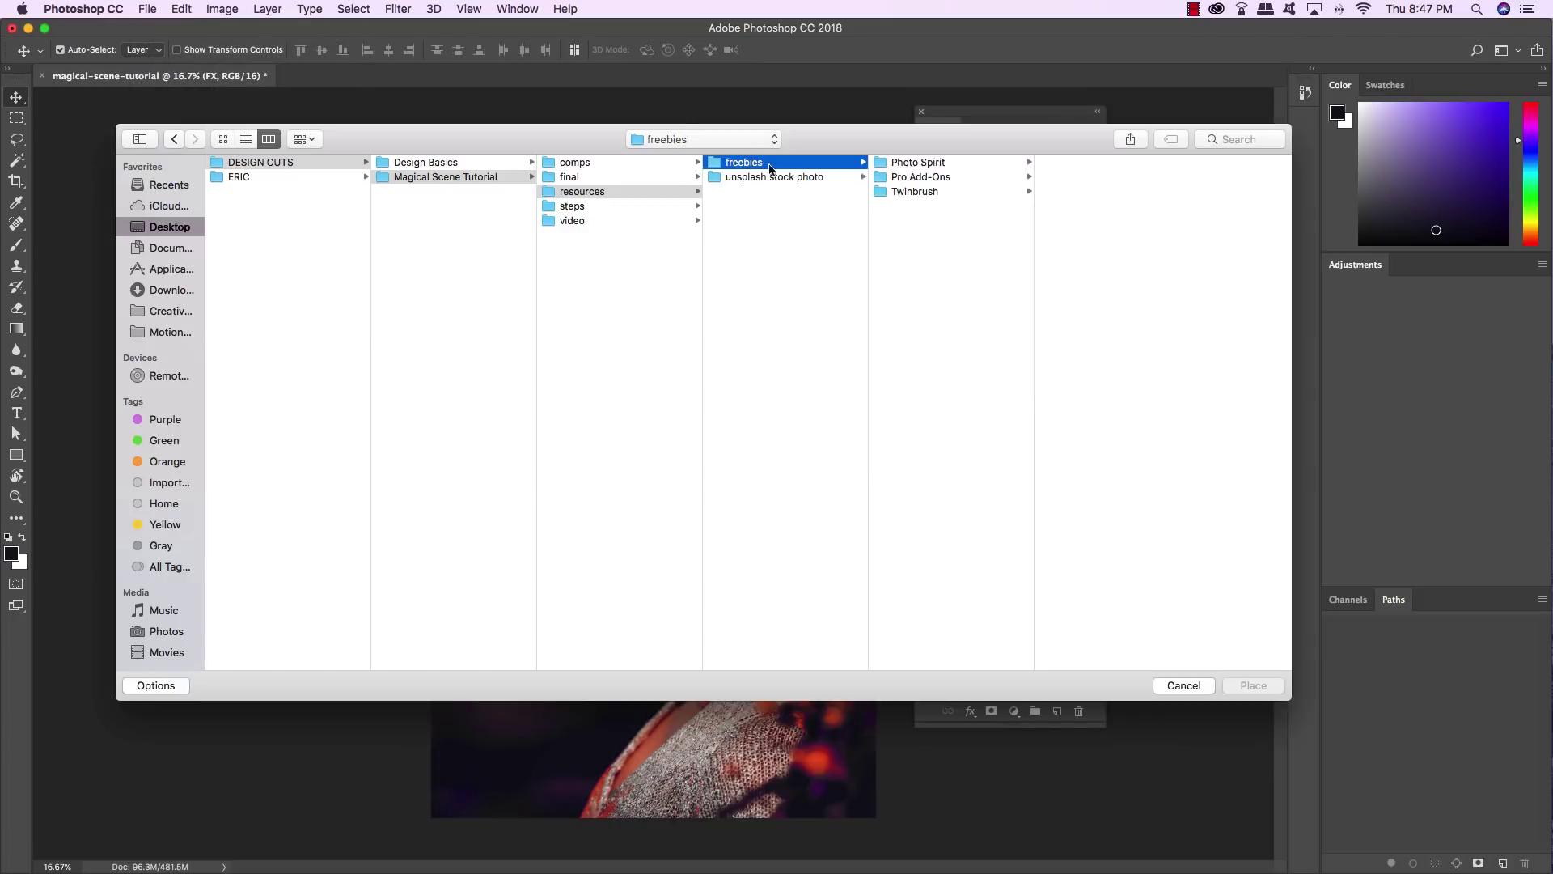
click(934, 176)
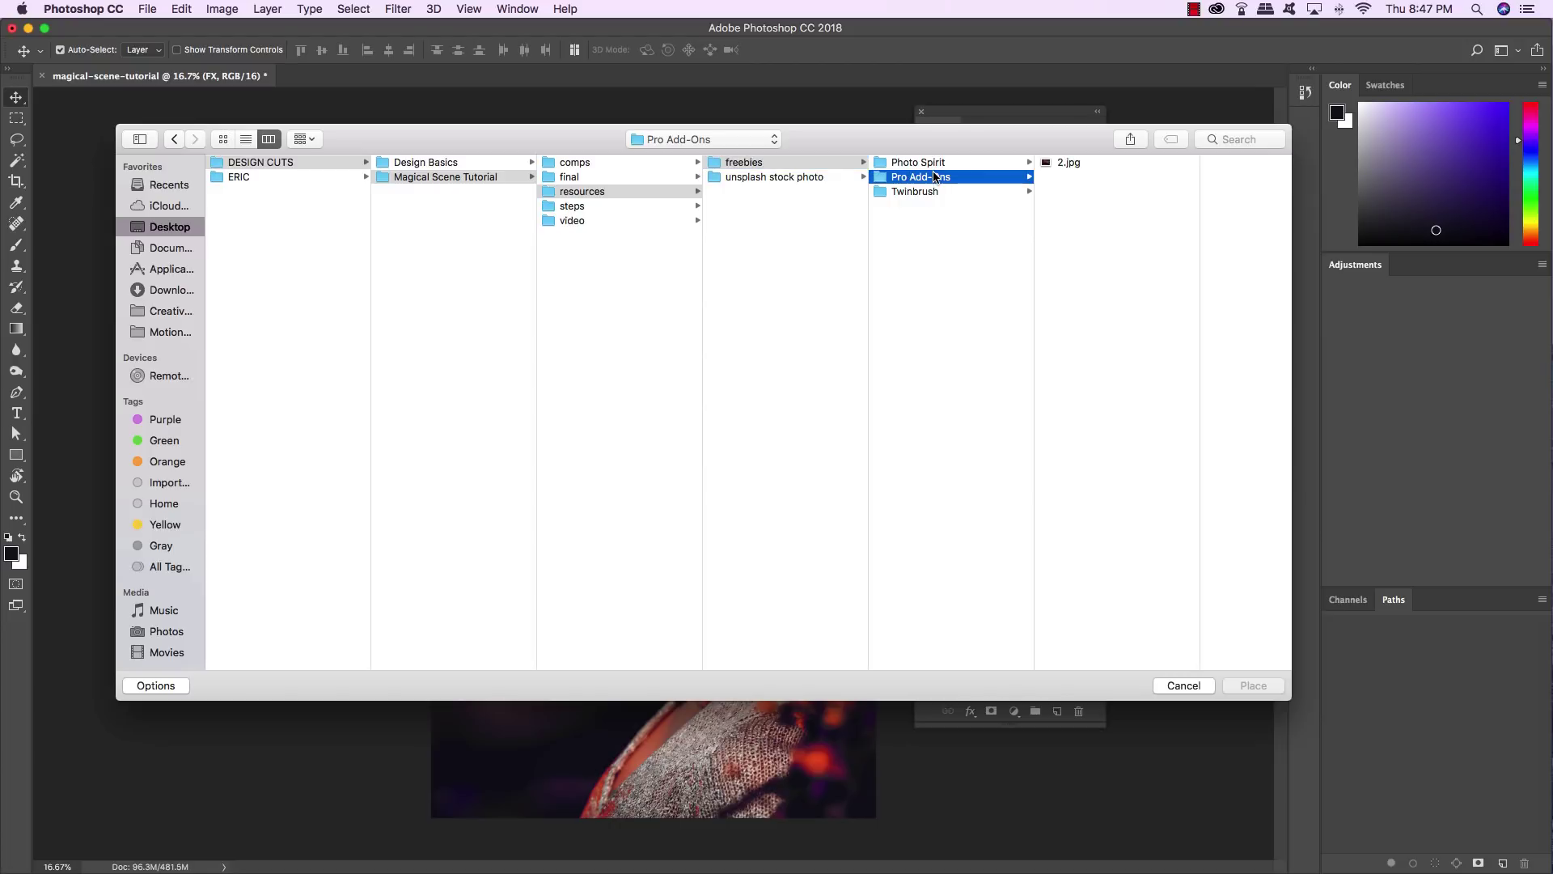
click(1069, 163)
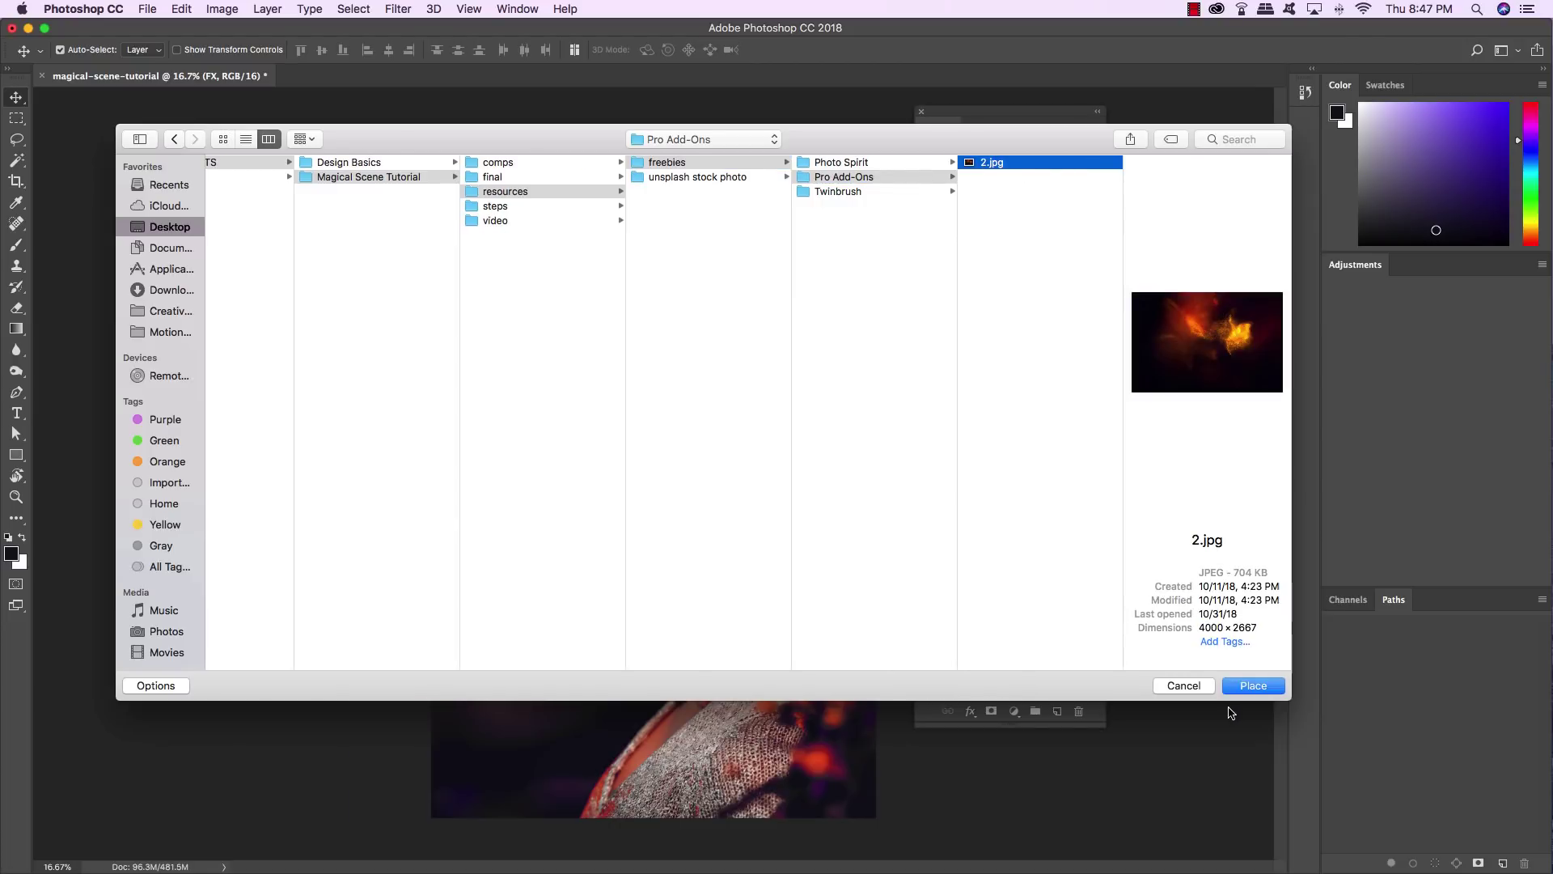
click(1254, 686)
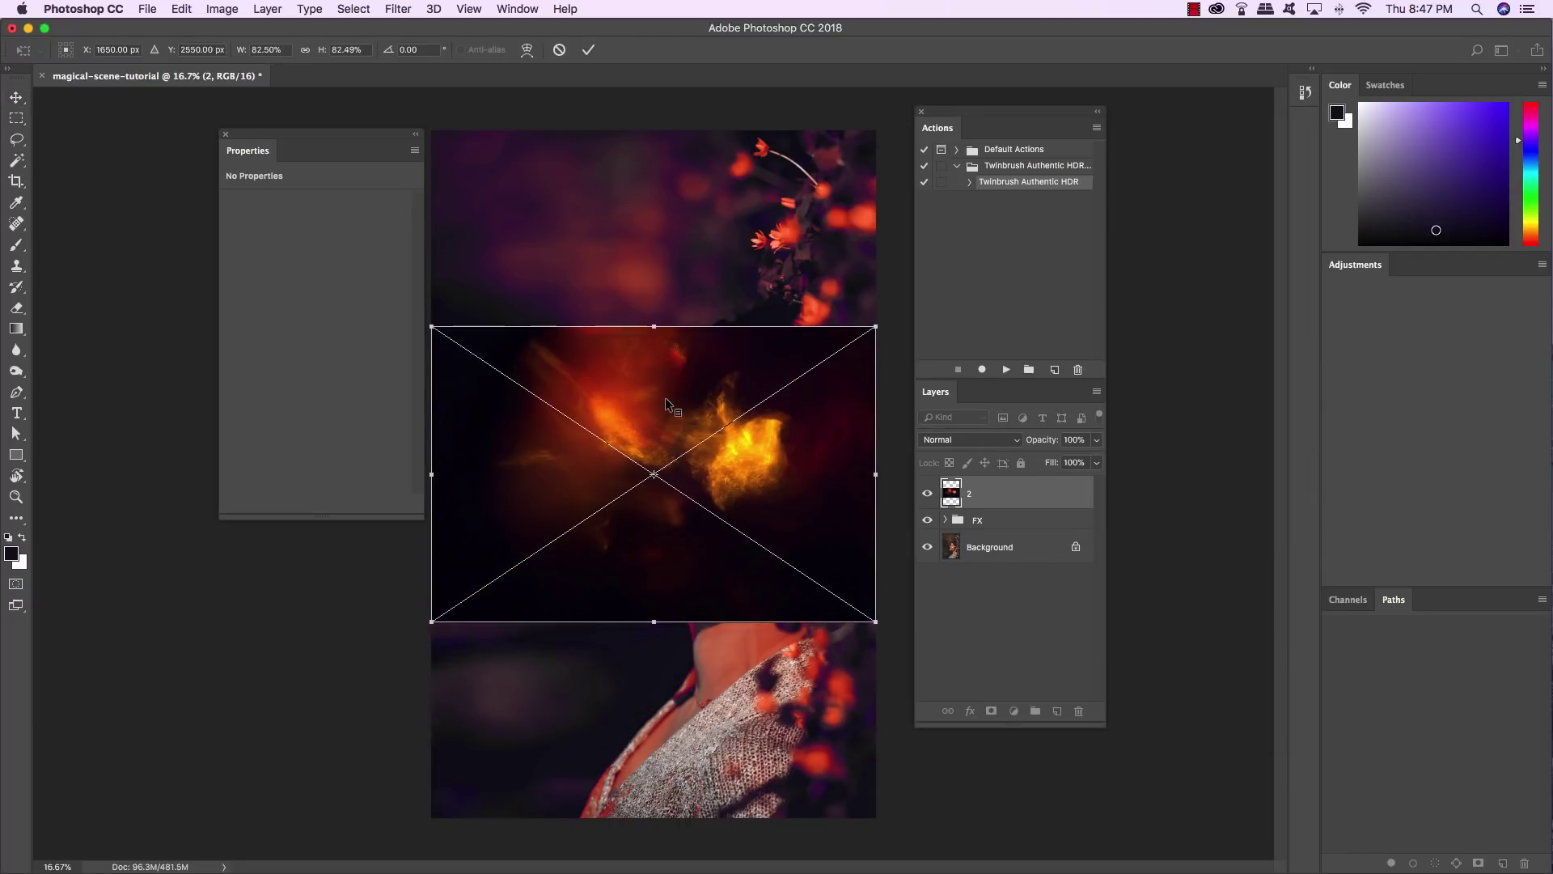
Flip the placed light image horizontally, scale it to about 174%, and position its glow in the portrait's upper-left area, centred near X 0, Y 2050 px.
right_click(666, 403)
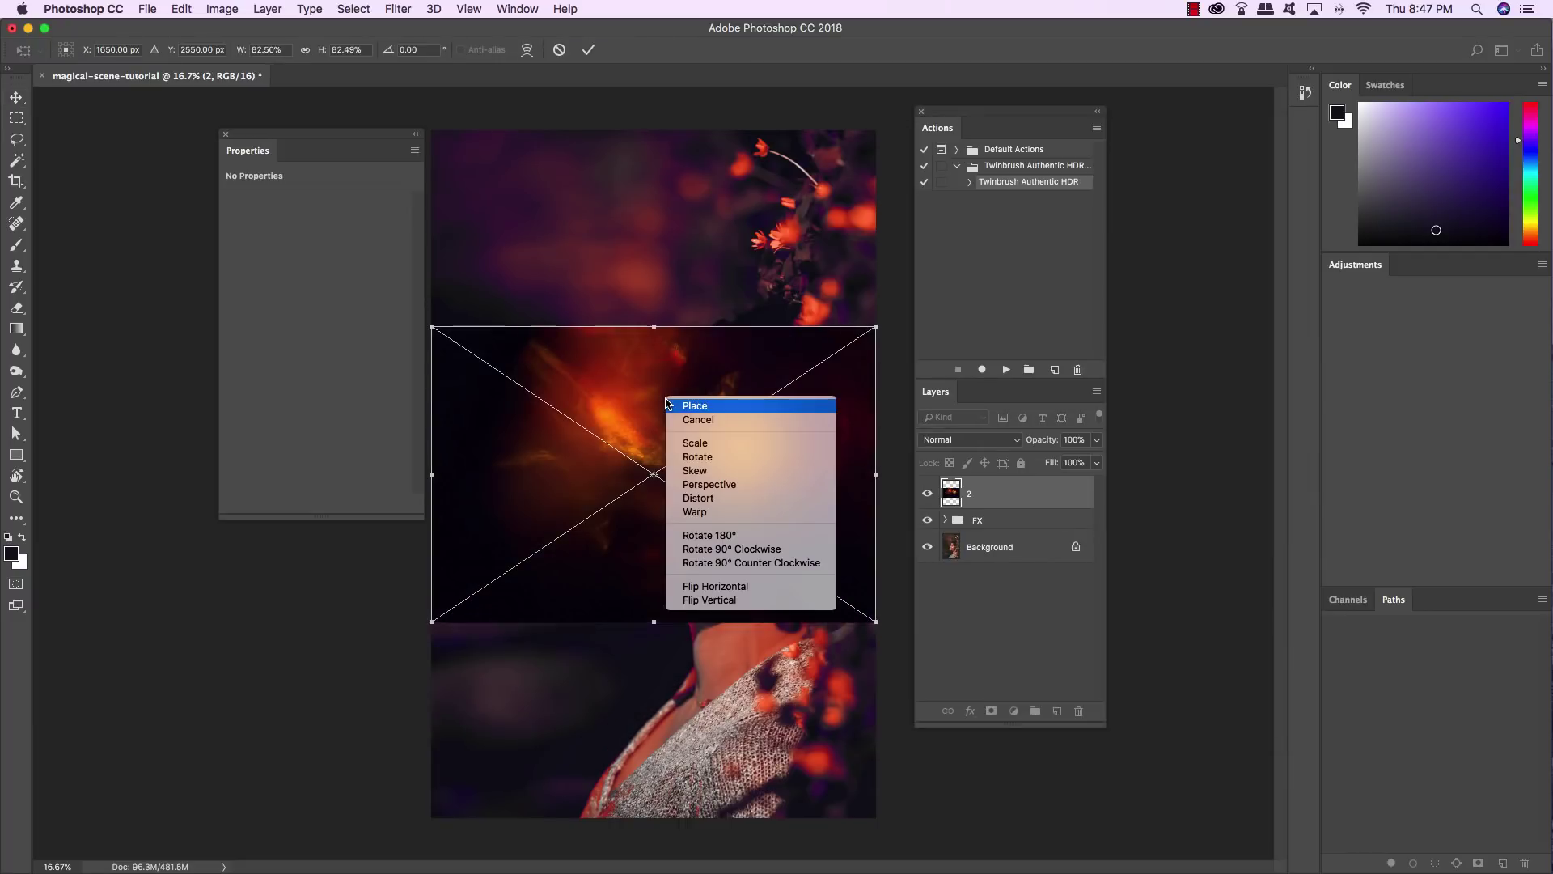
click(769, 587)
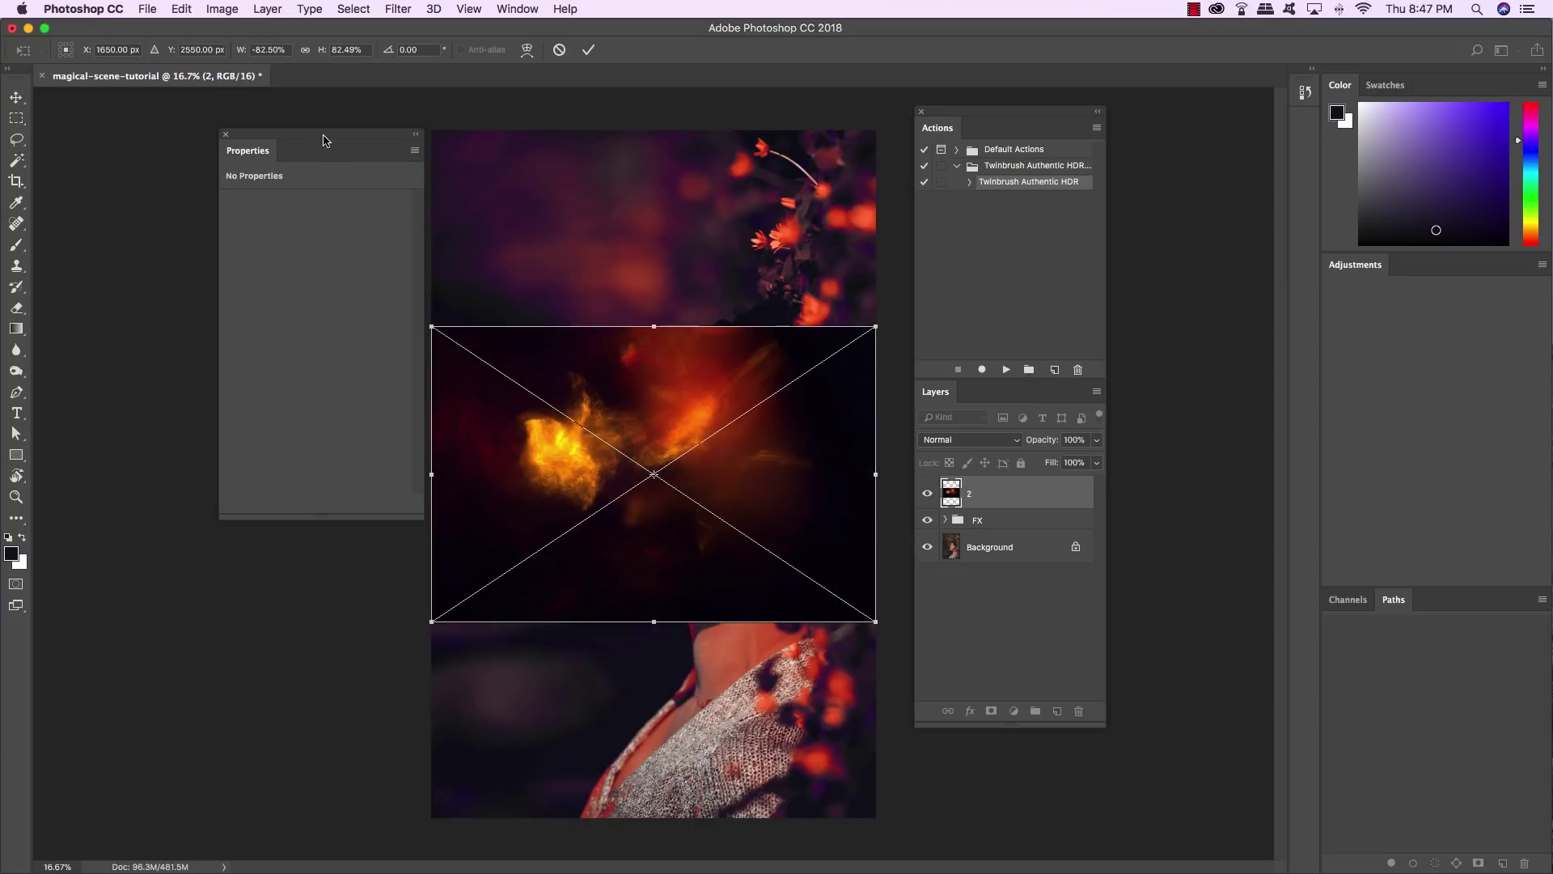
drag(324, 134, 156, 136)
drag(951, 118, 1107, 118)
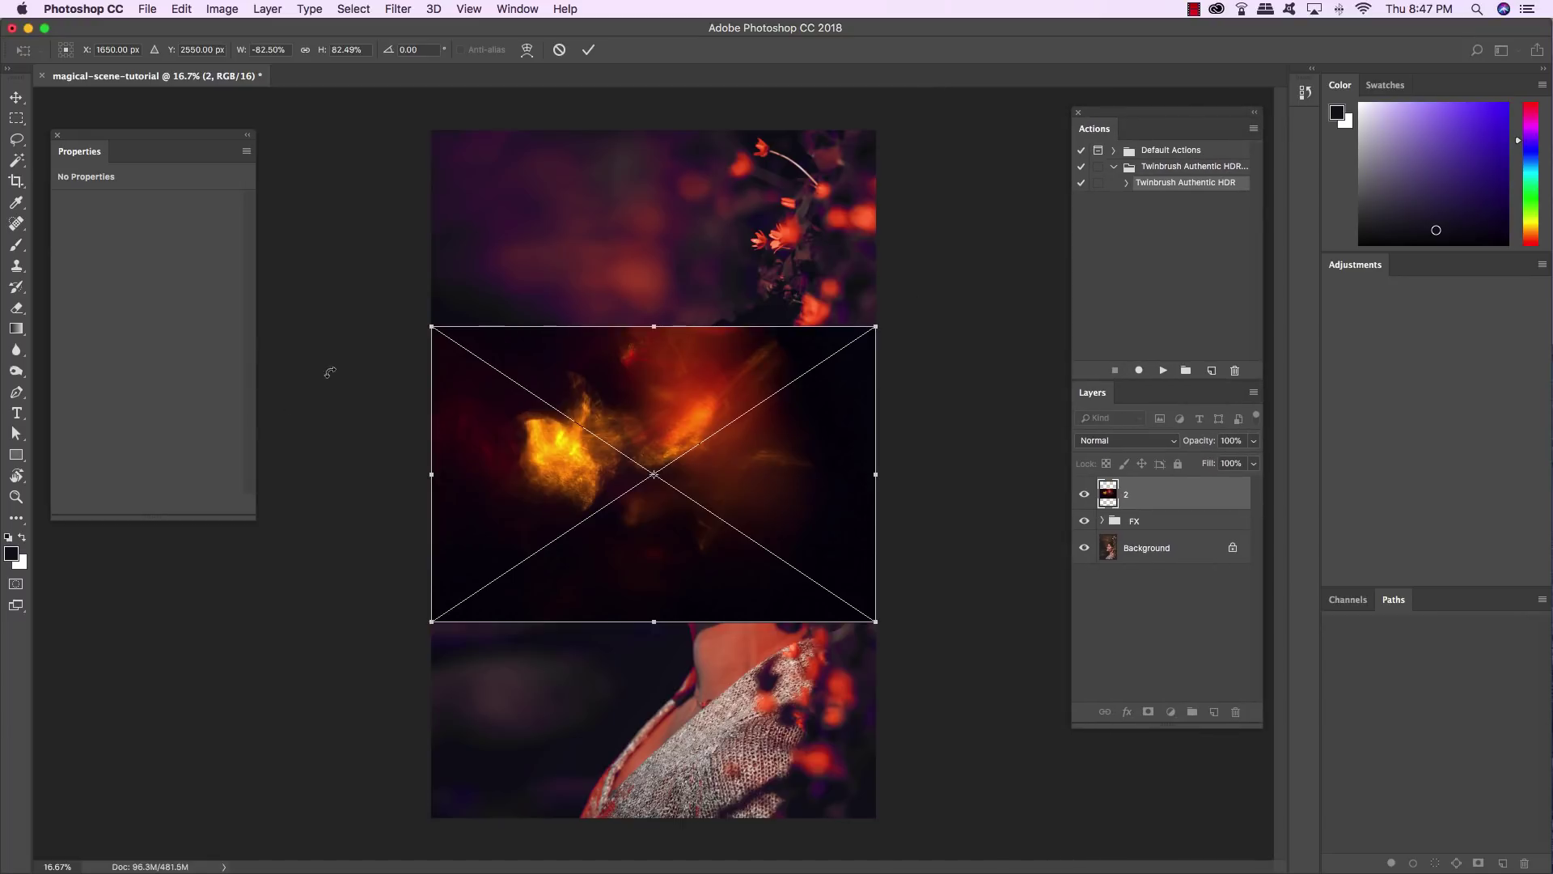
drag(428, 325, 184, 149)
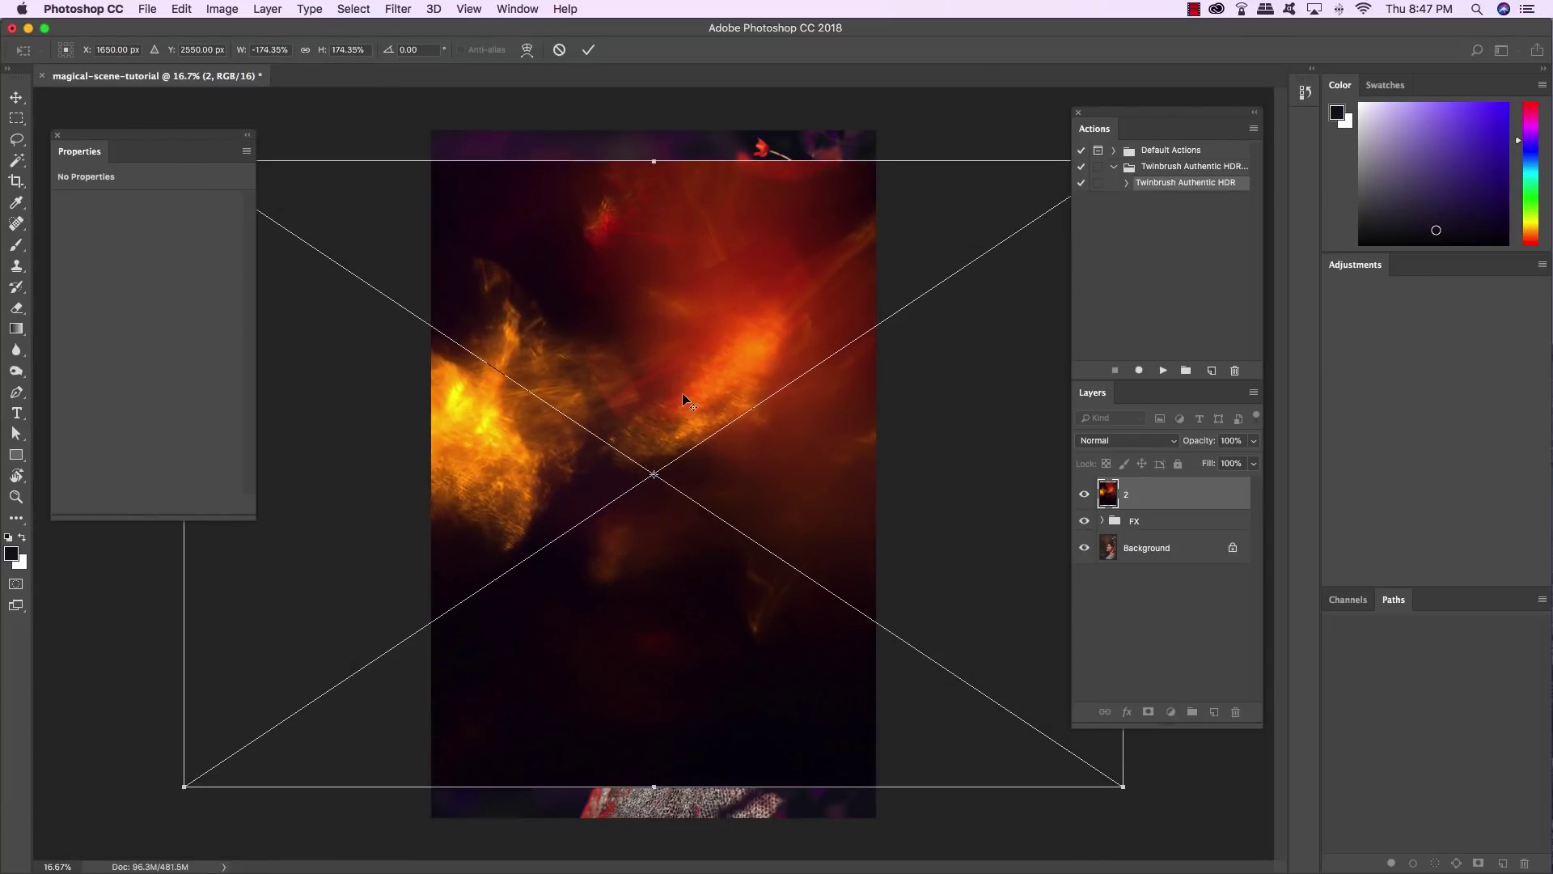
drag(846, 531, 662, 454)
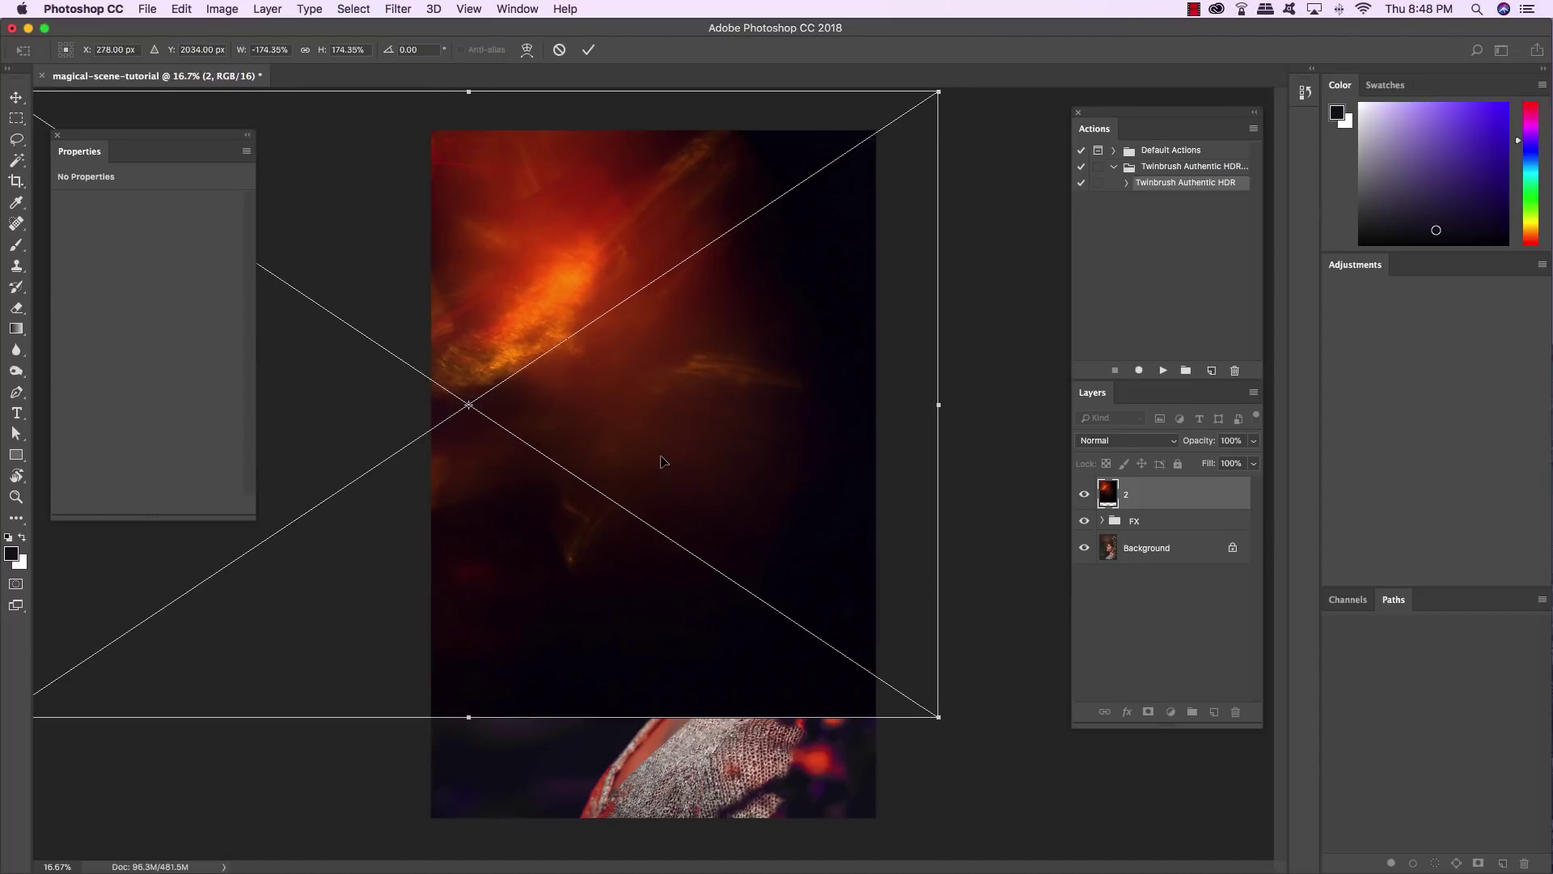
drag(790, 489, 750, 493)
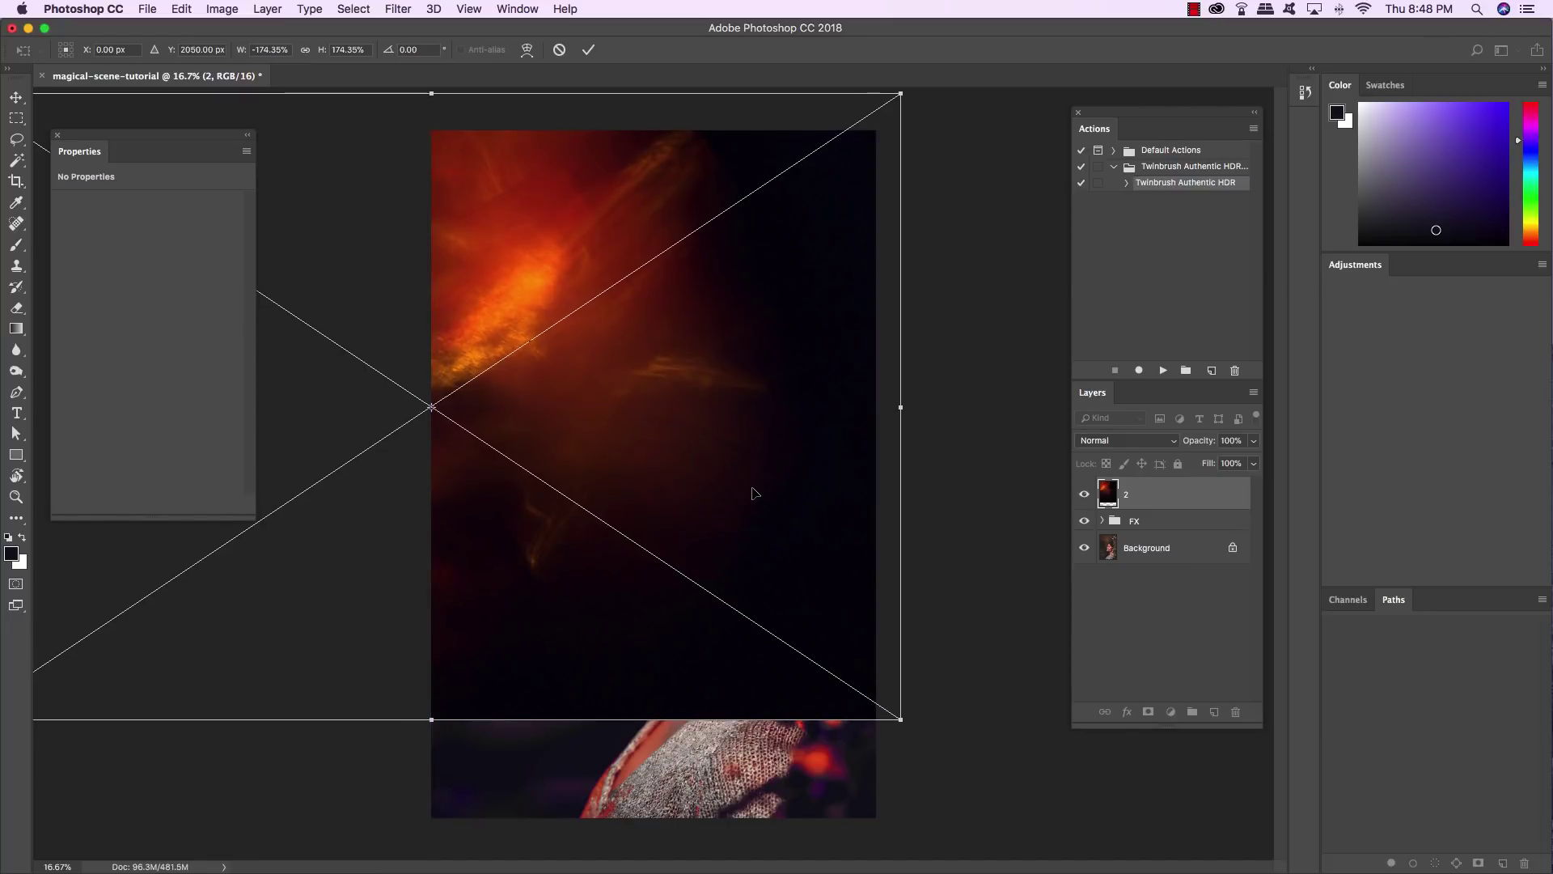
key(Return)
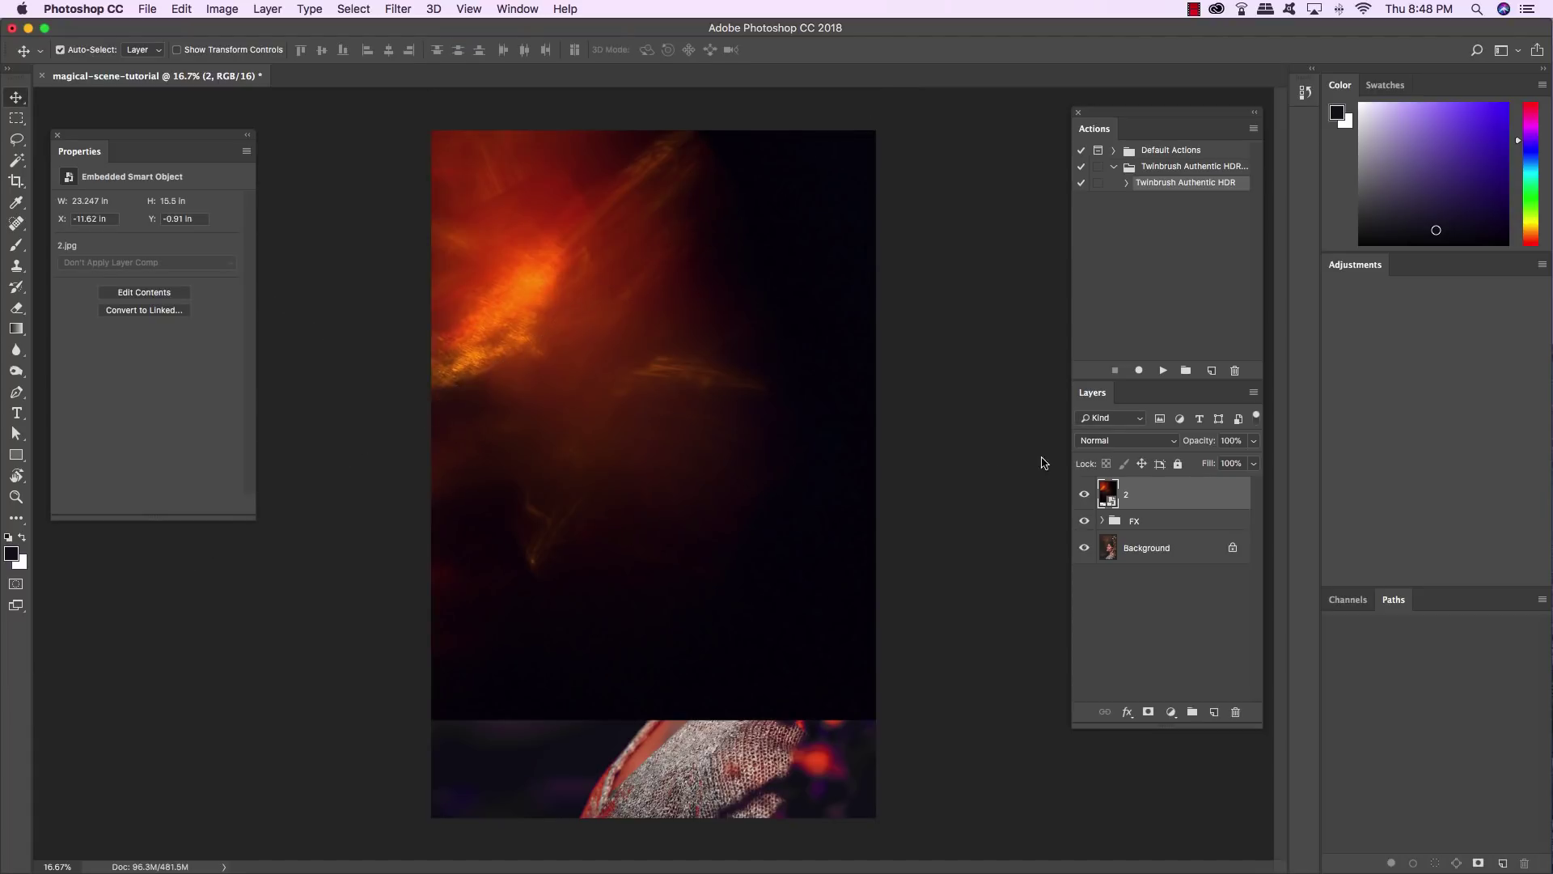
Set layer 2 to Screen blending and clip a Levels adjustment layer to it with the black input level at 34.
click(1129, 440)
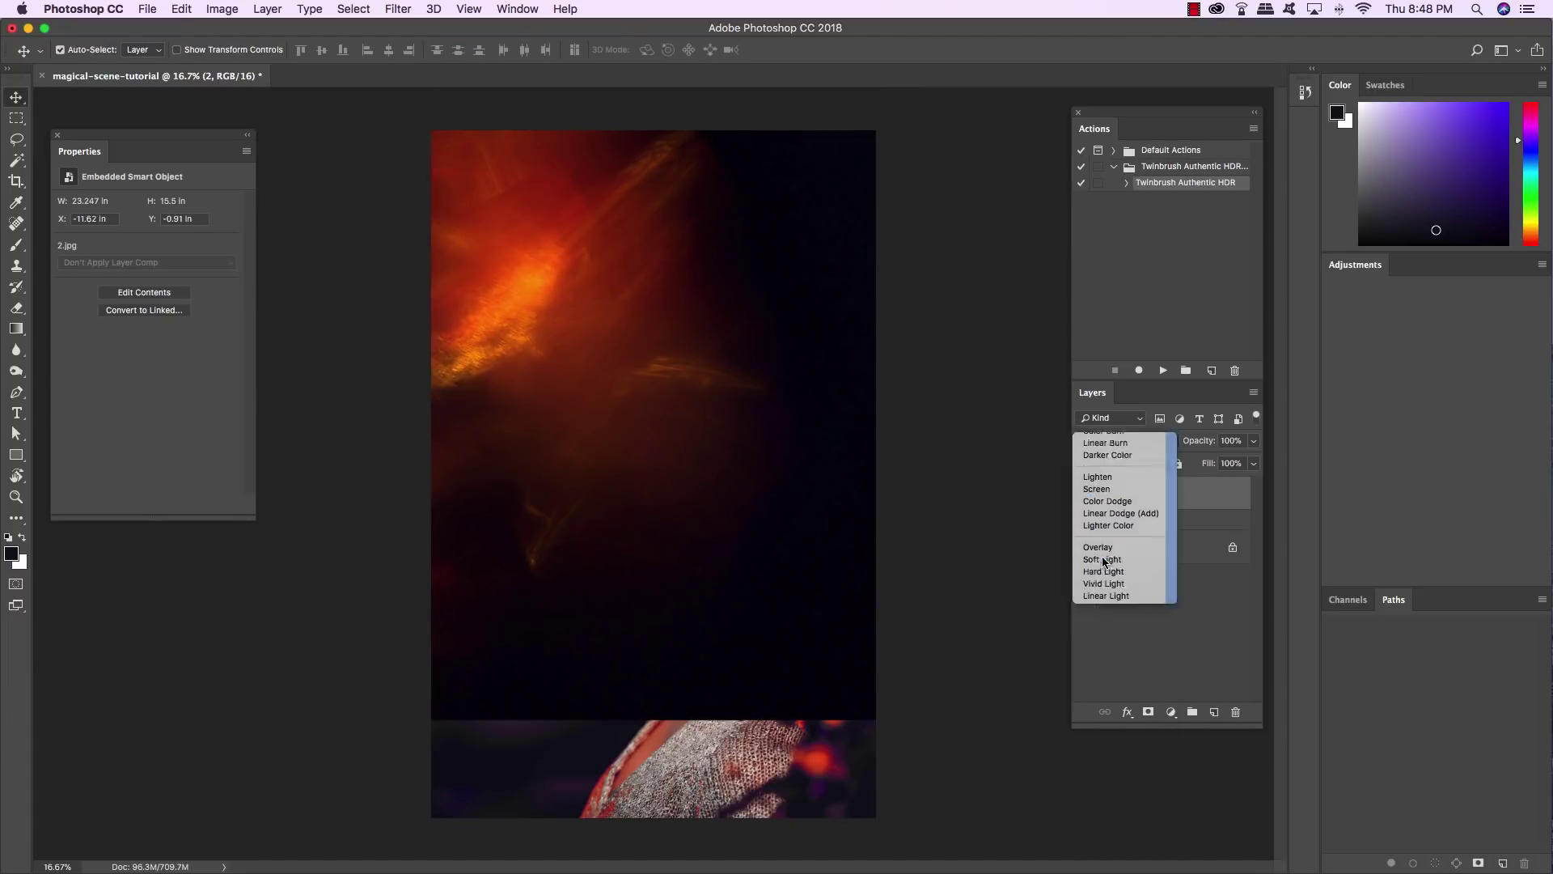
key(Escape)
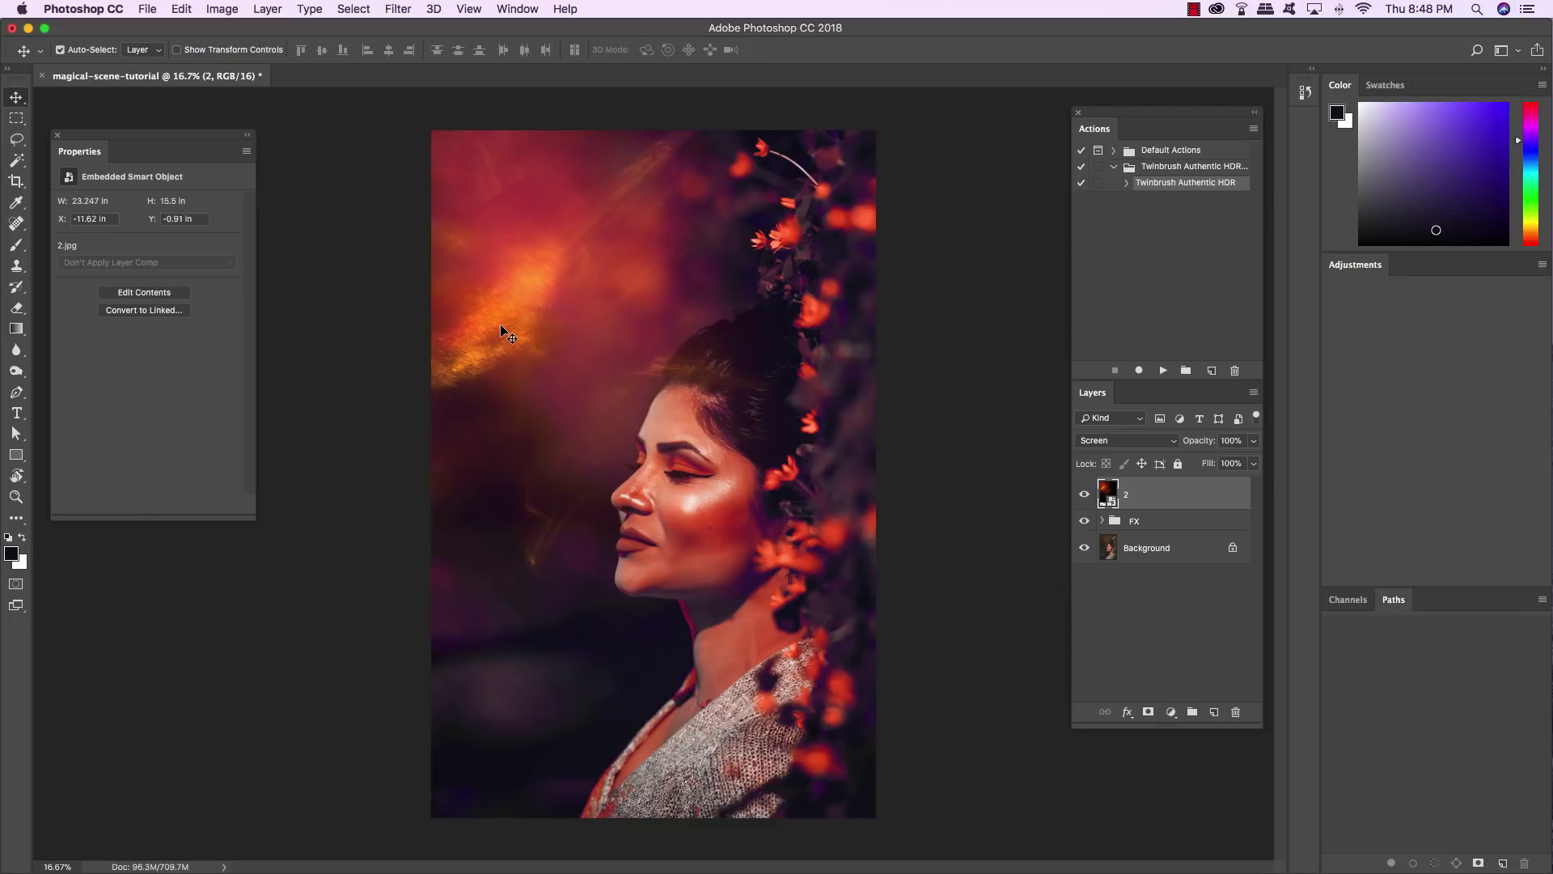
click(1170, 712)
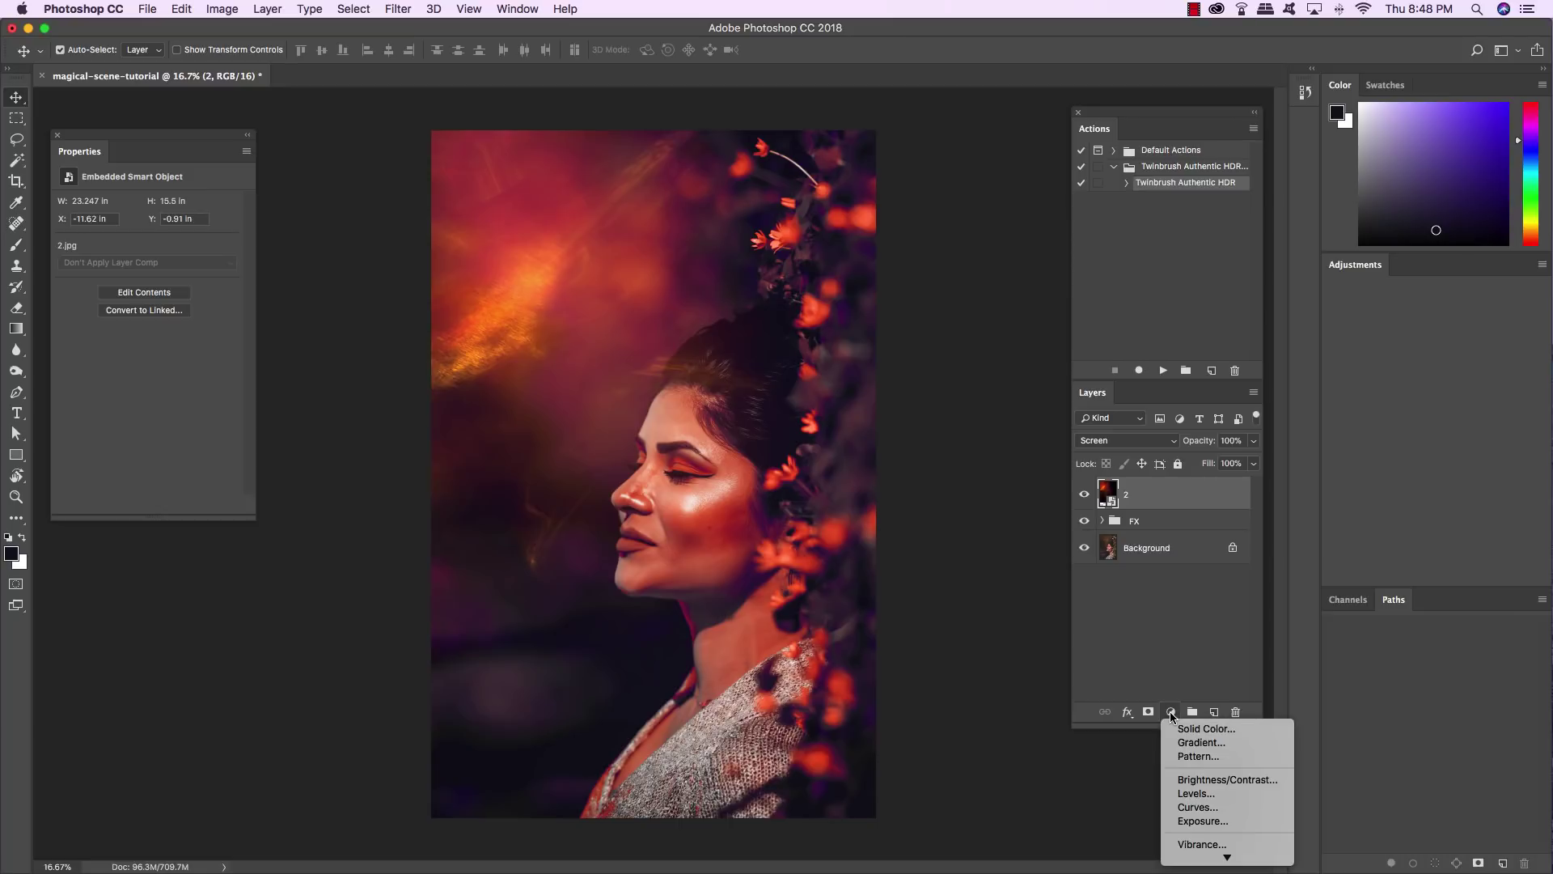
alt+click(1201, 793)
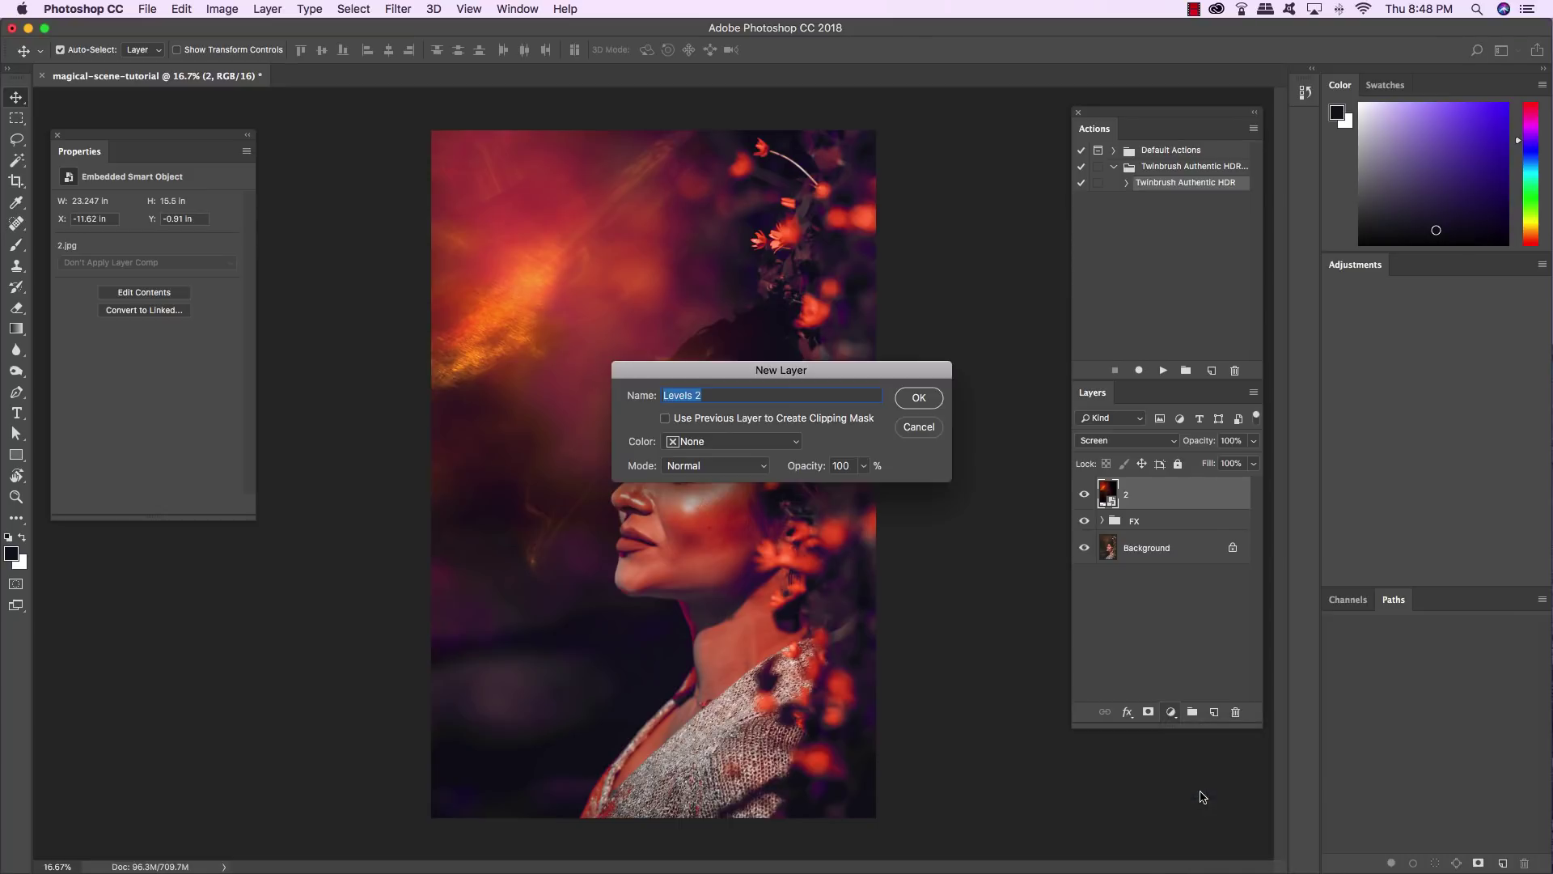
click(752, 419)
click(919, 399)
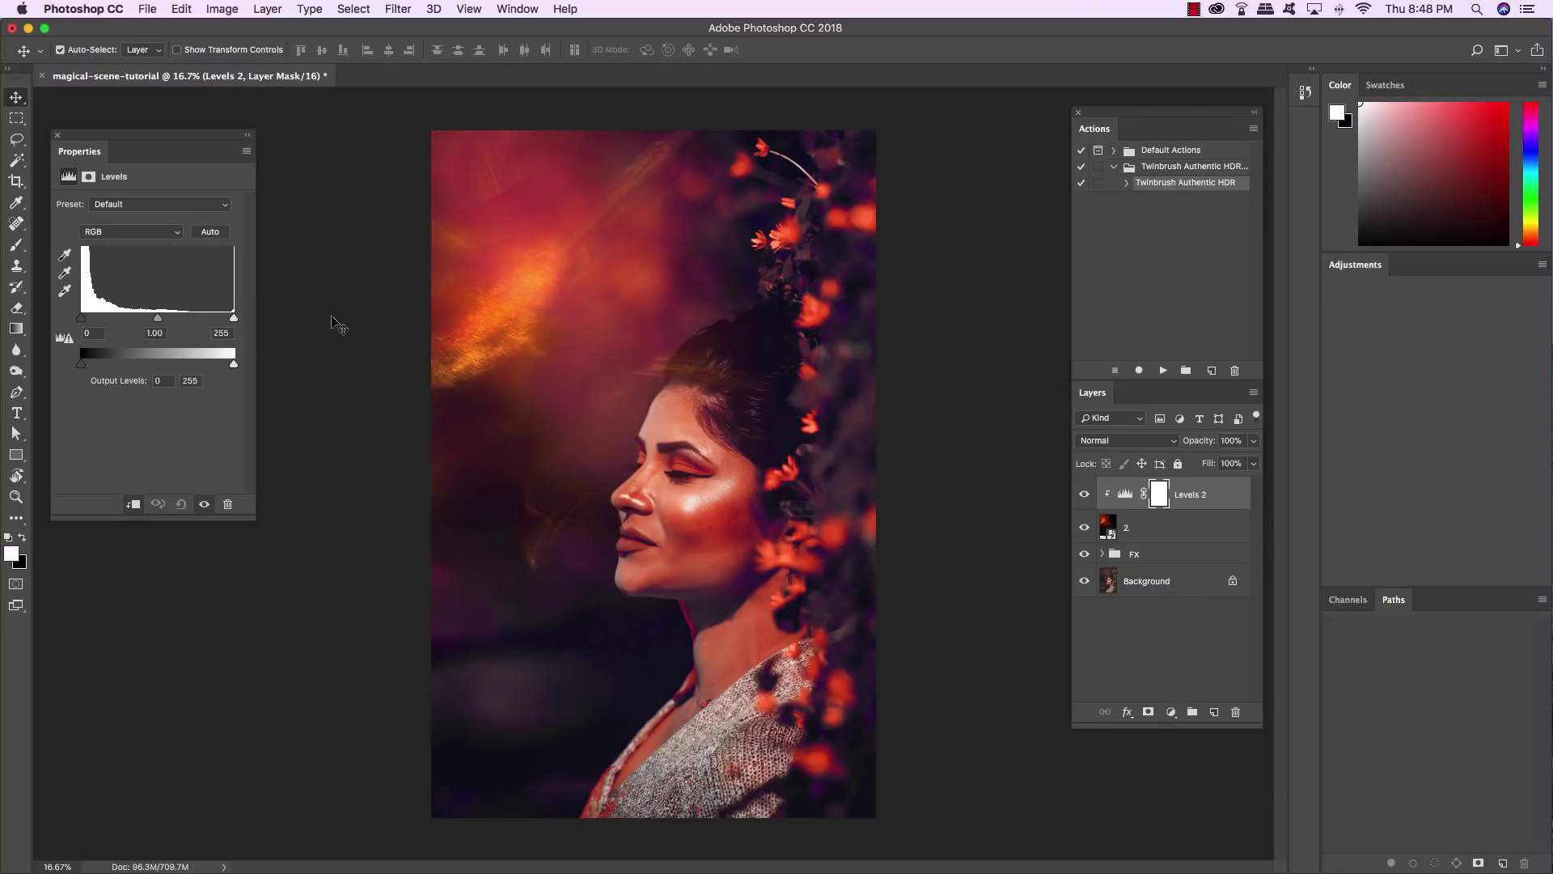
drag(81, 321, 101, 321)
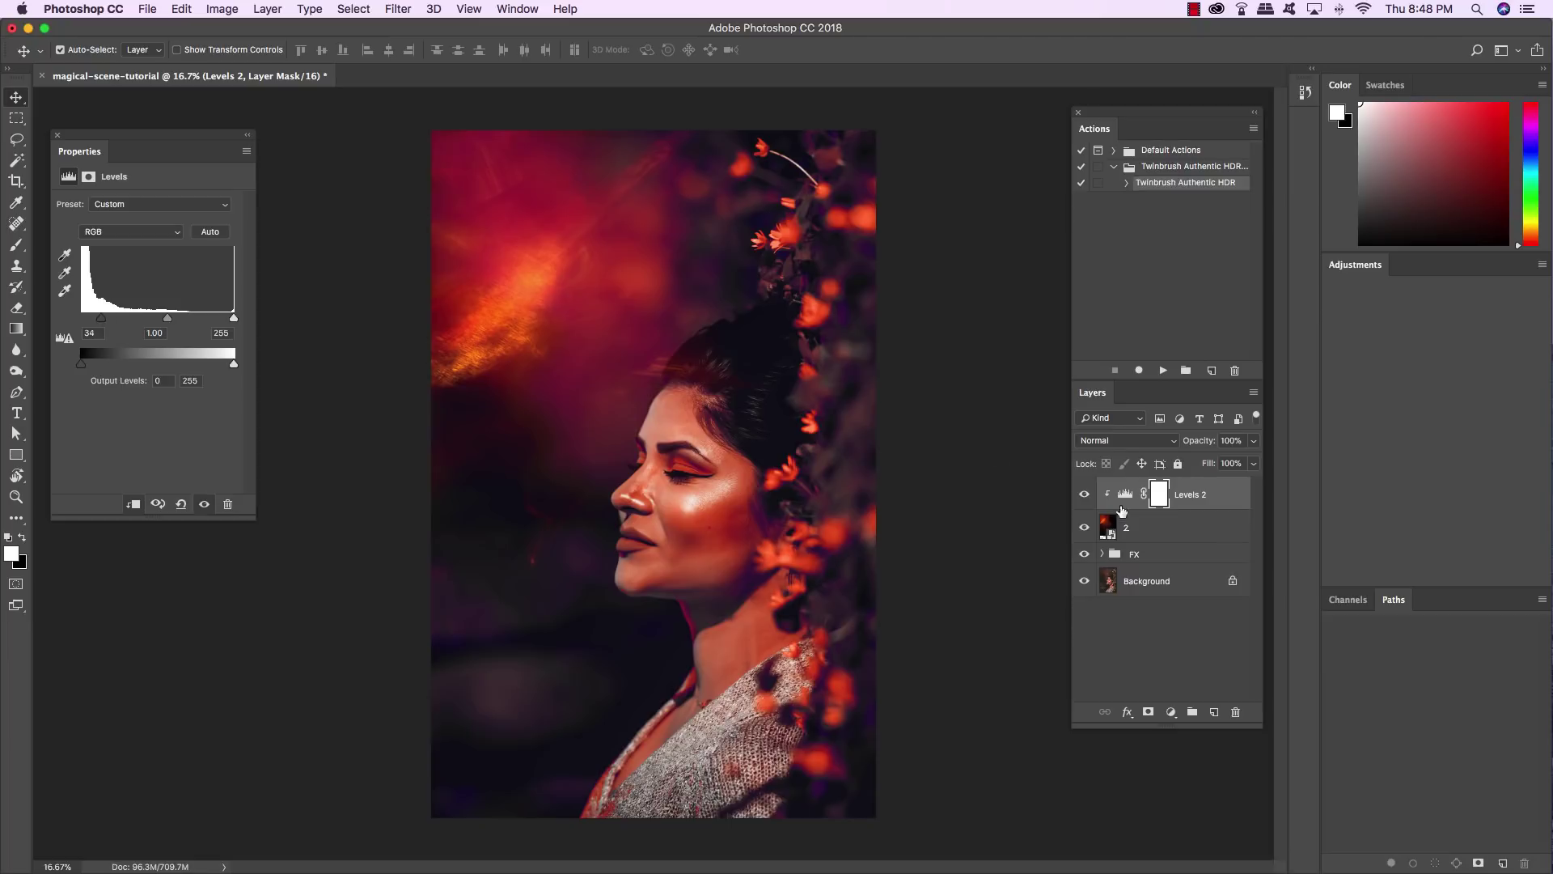
Duplicate layer 2 together with its clipped Levels 2 adjustment.
click(1228, 494)
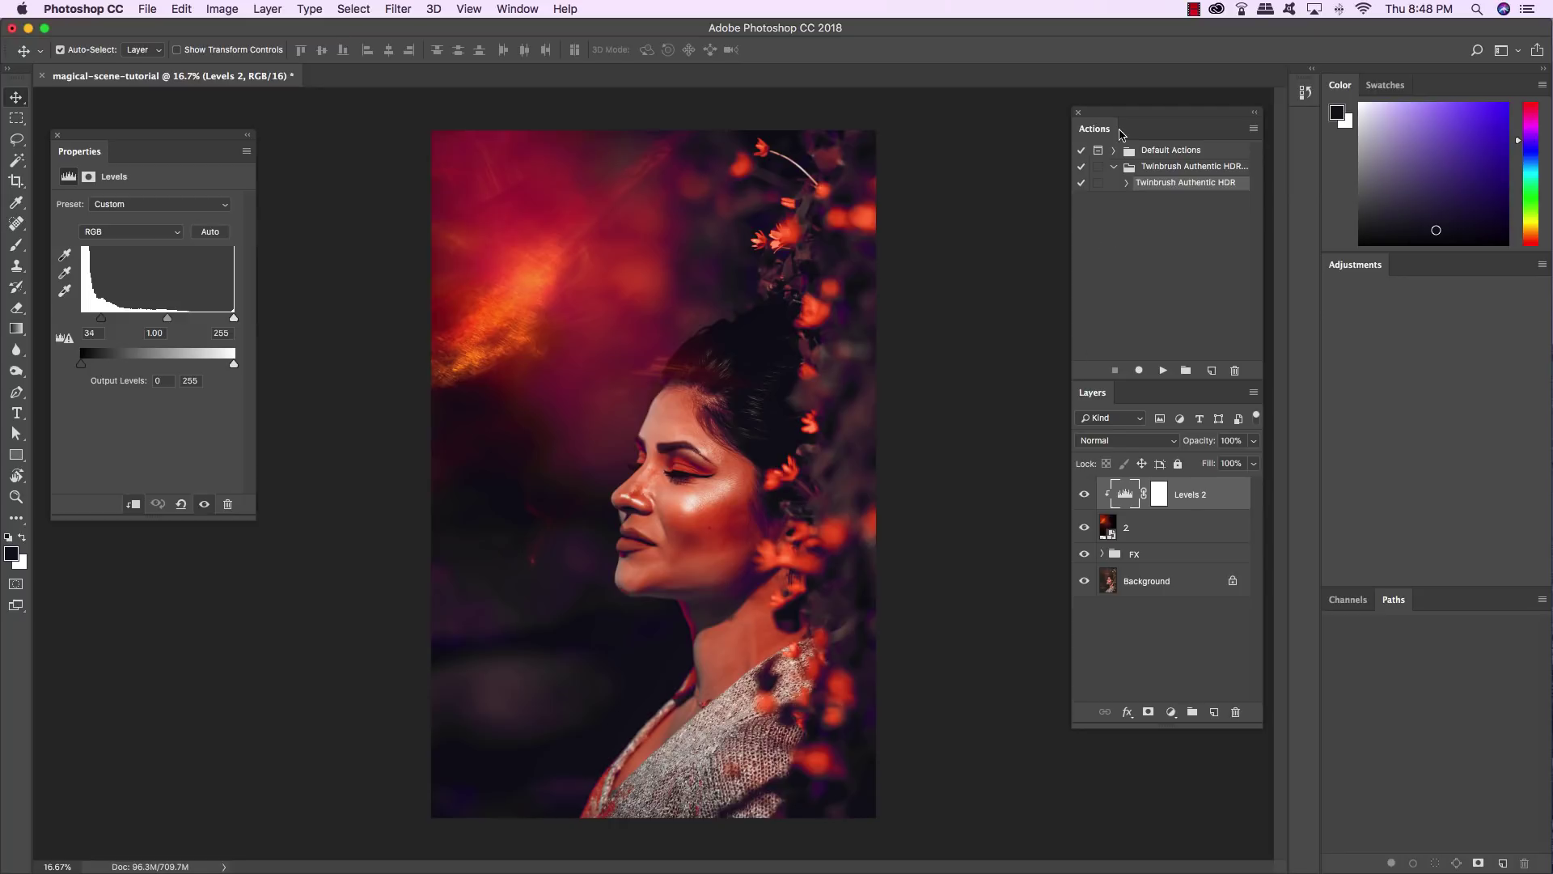
drag(1127, 144, 974, 164)
shift+click(1039, 550)
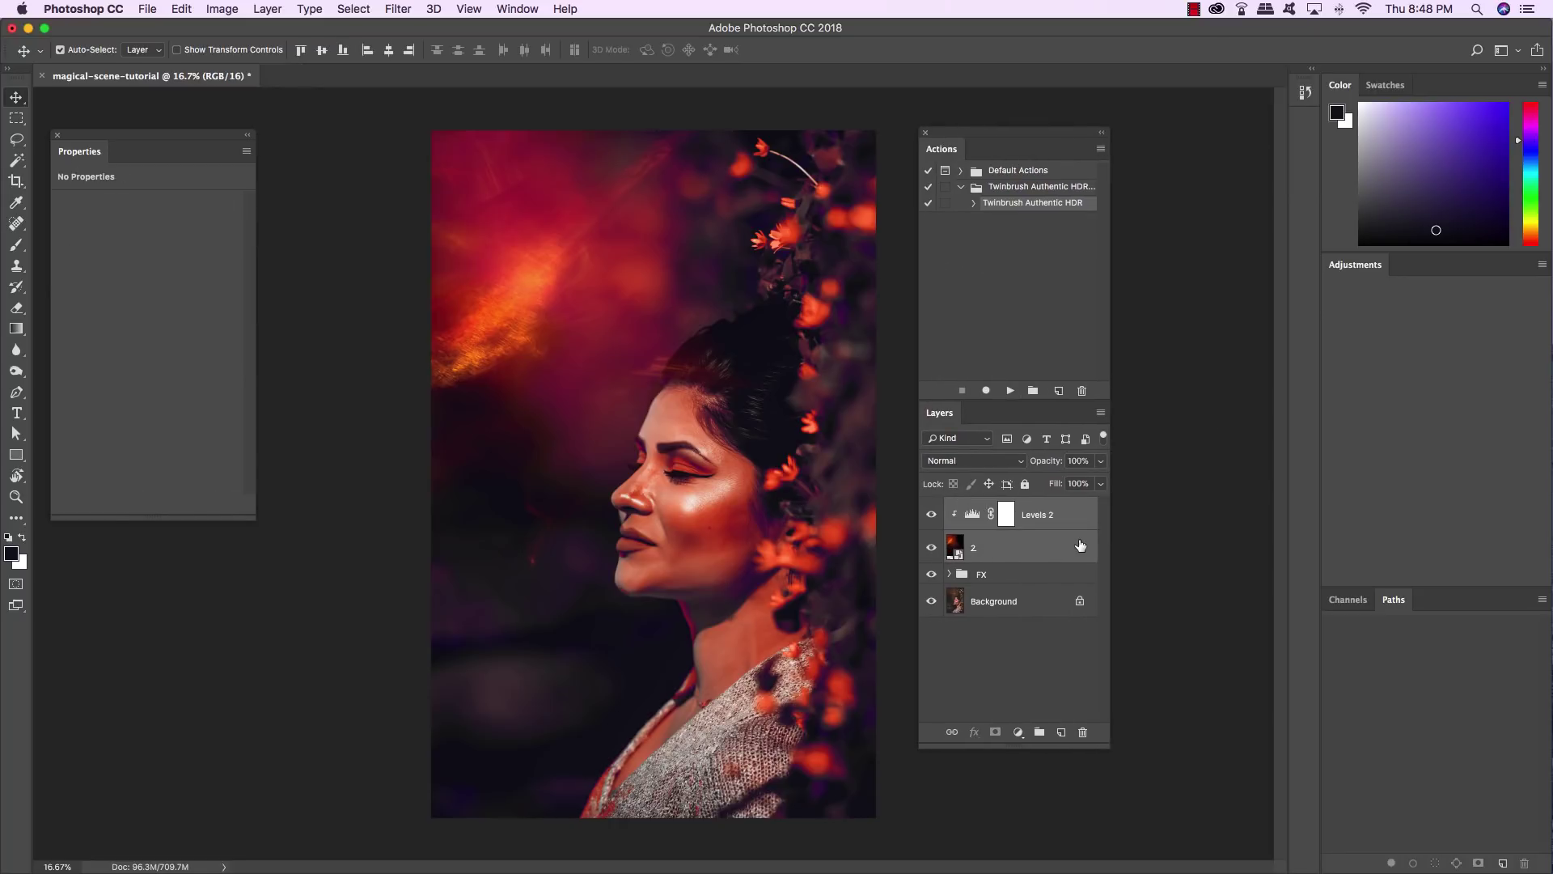
key(super+j)
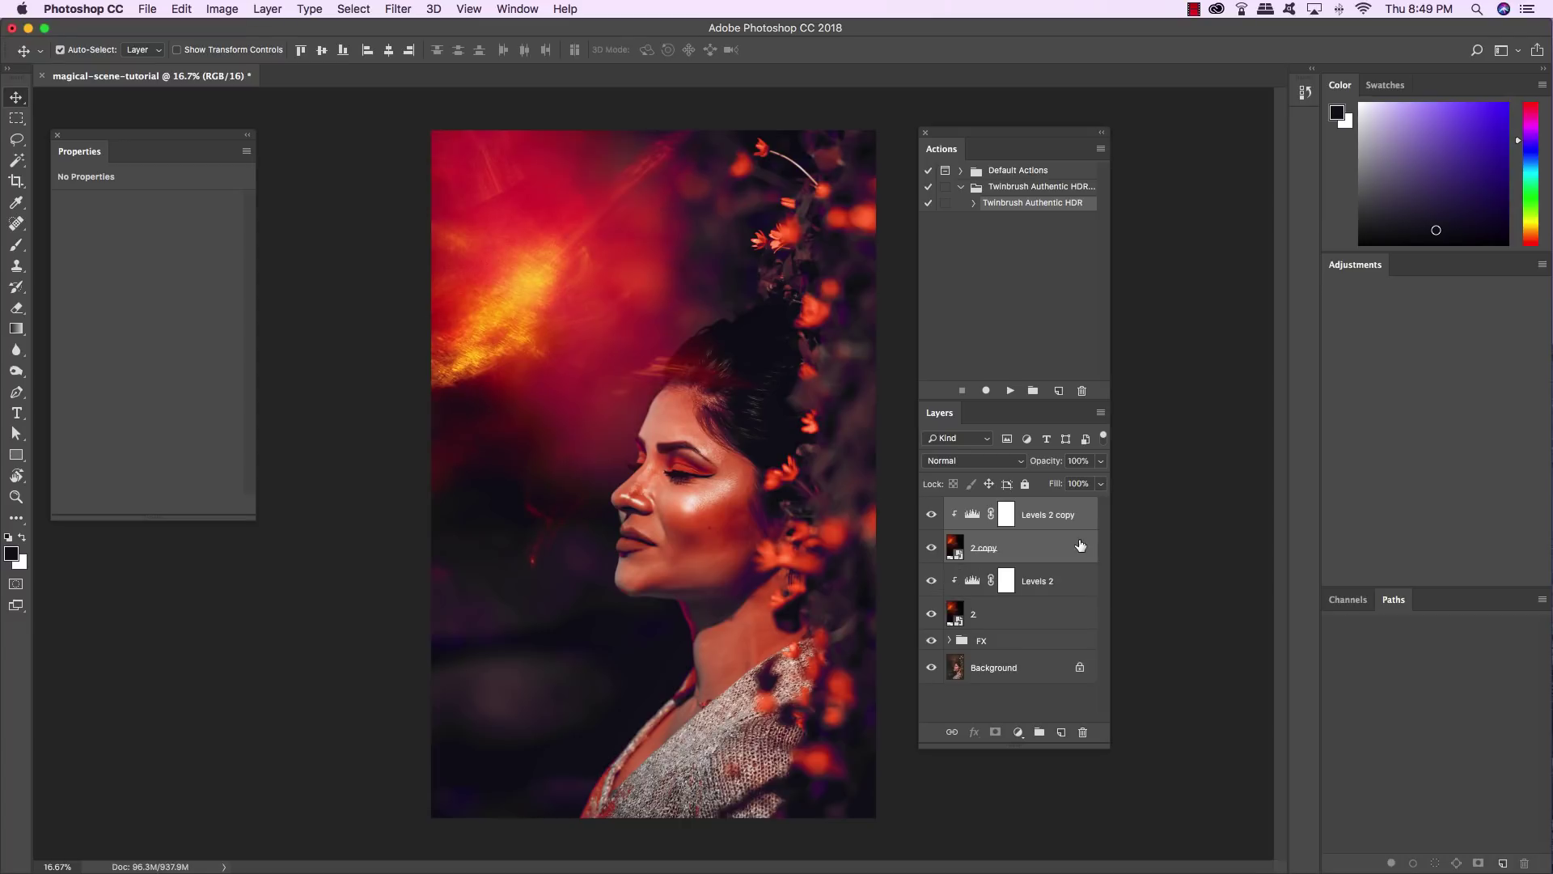
Transform the 2 copy layer by flipping it horizontally and rotating it 90° clockwise.
click(1037, 548)
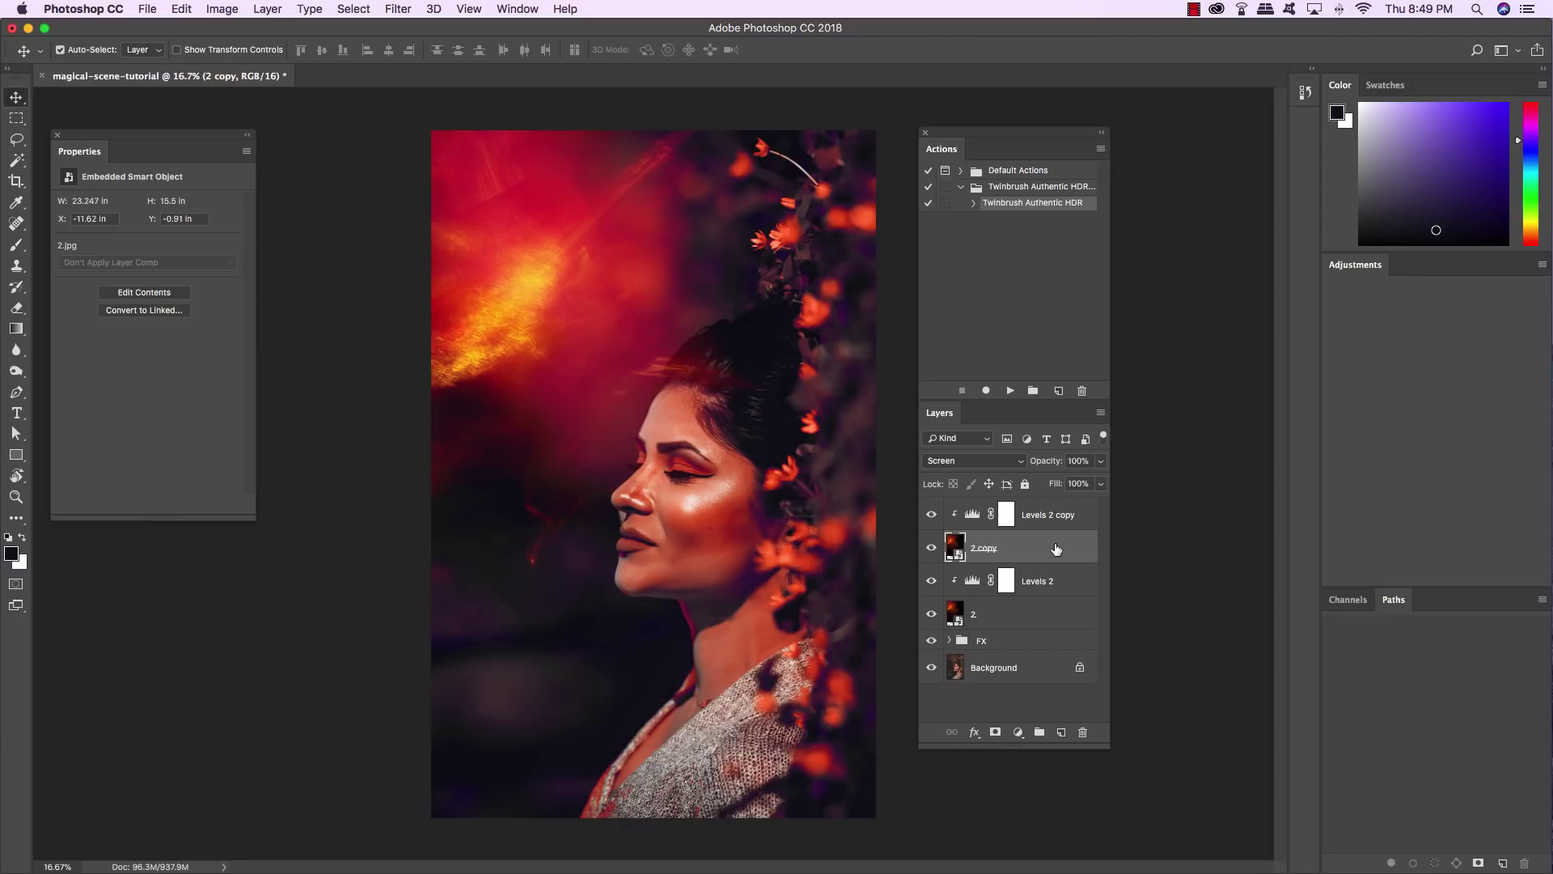
key(super+t)
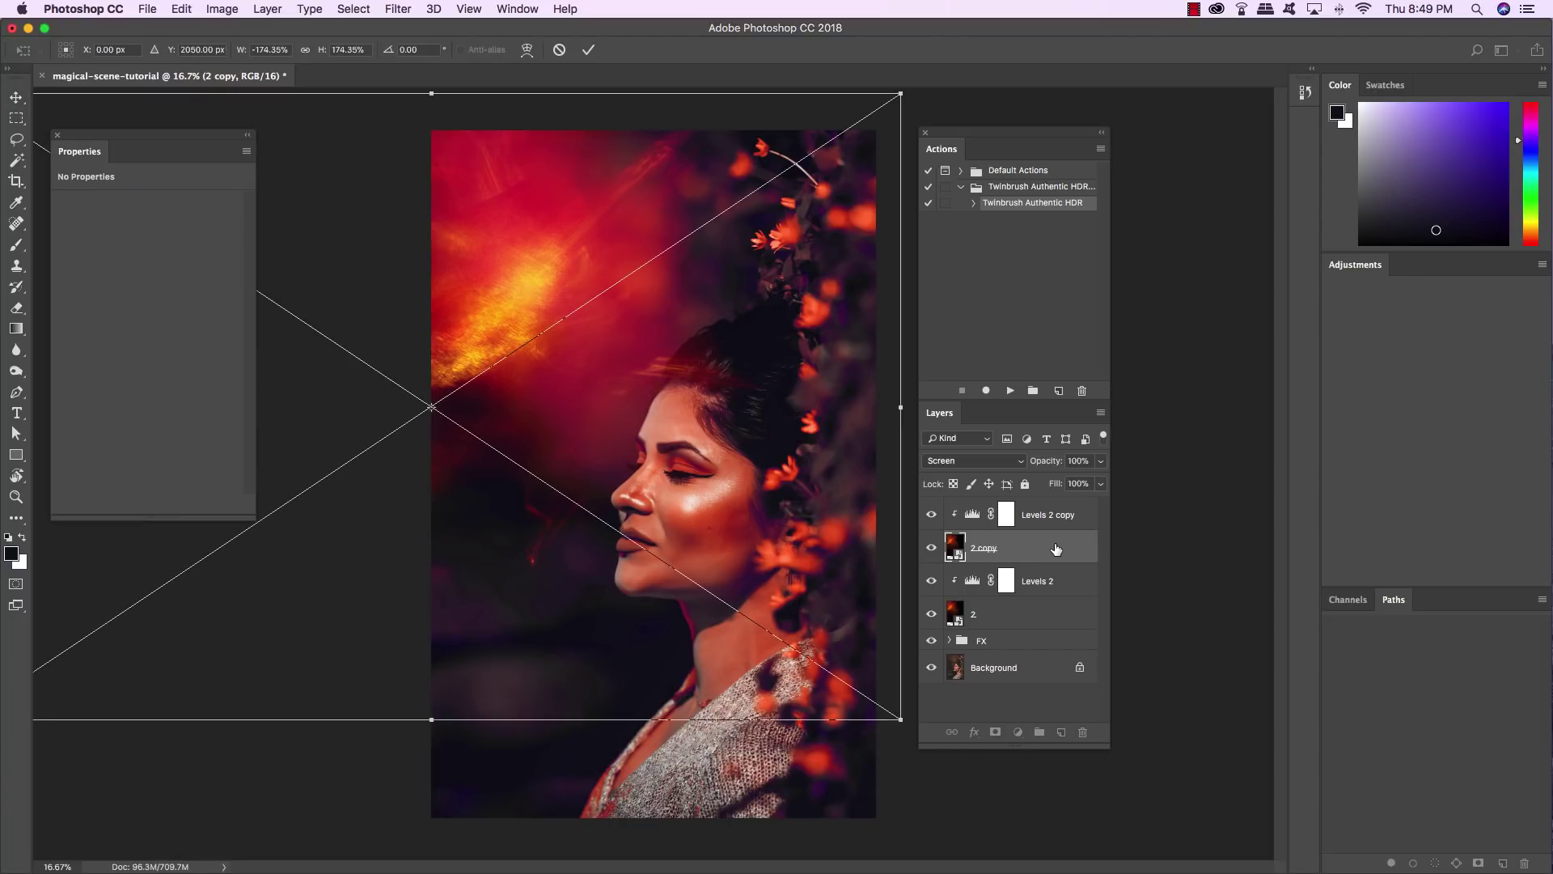
right_click(689, 343)
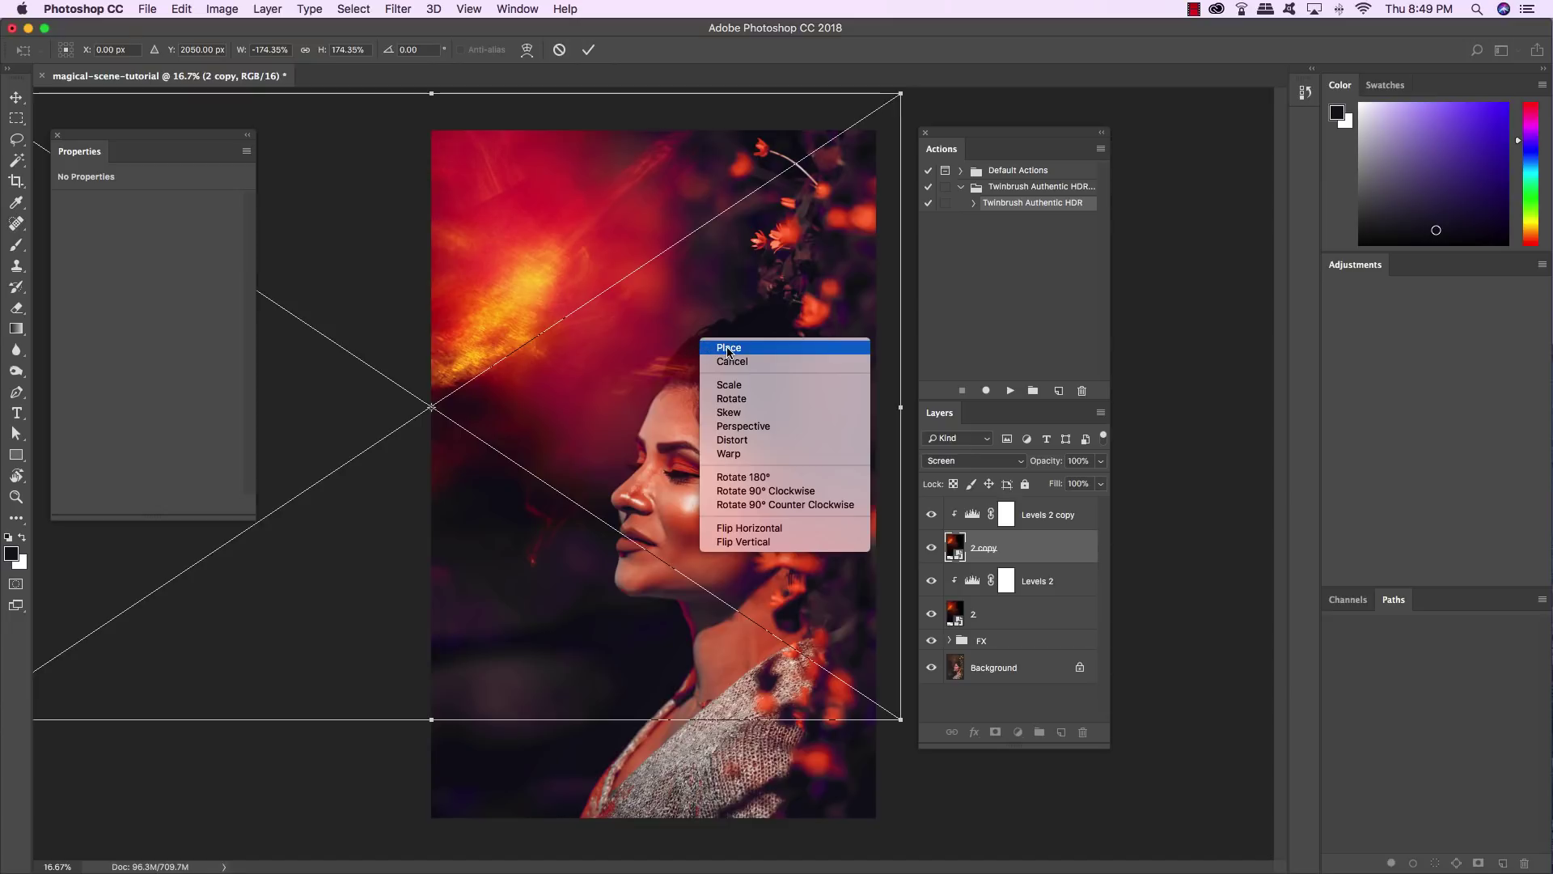
click(749, 529)
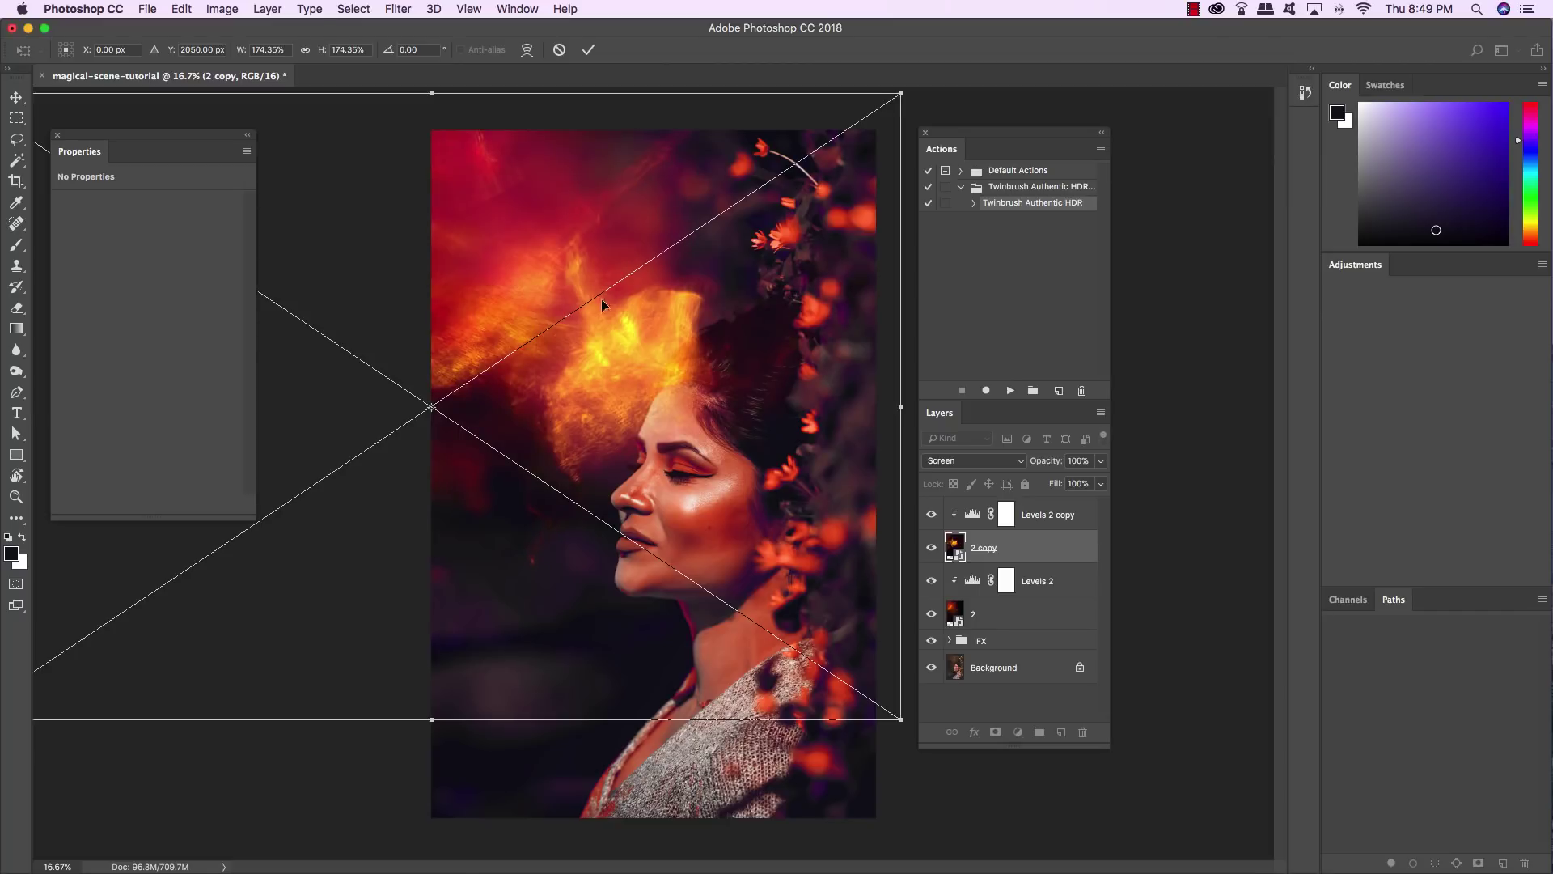
right_click(770, 379)
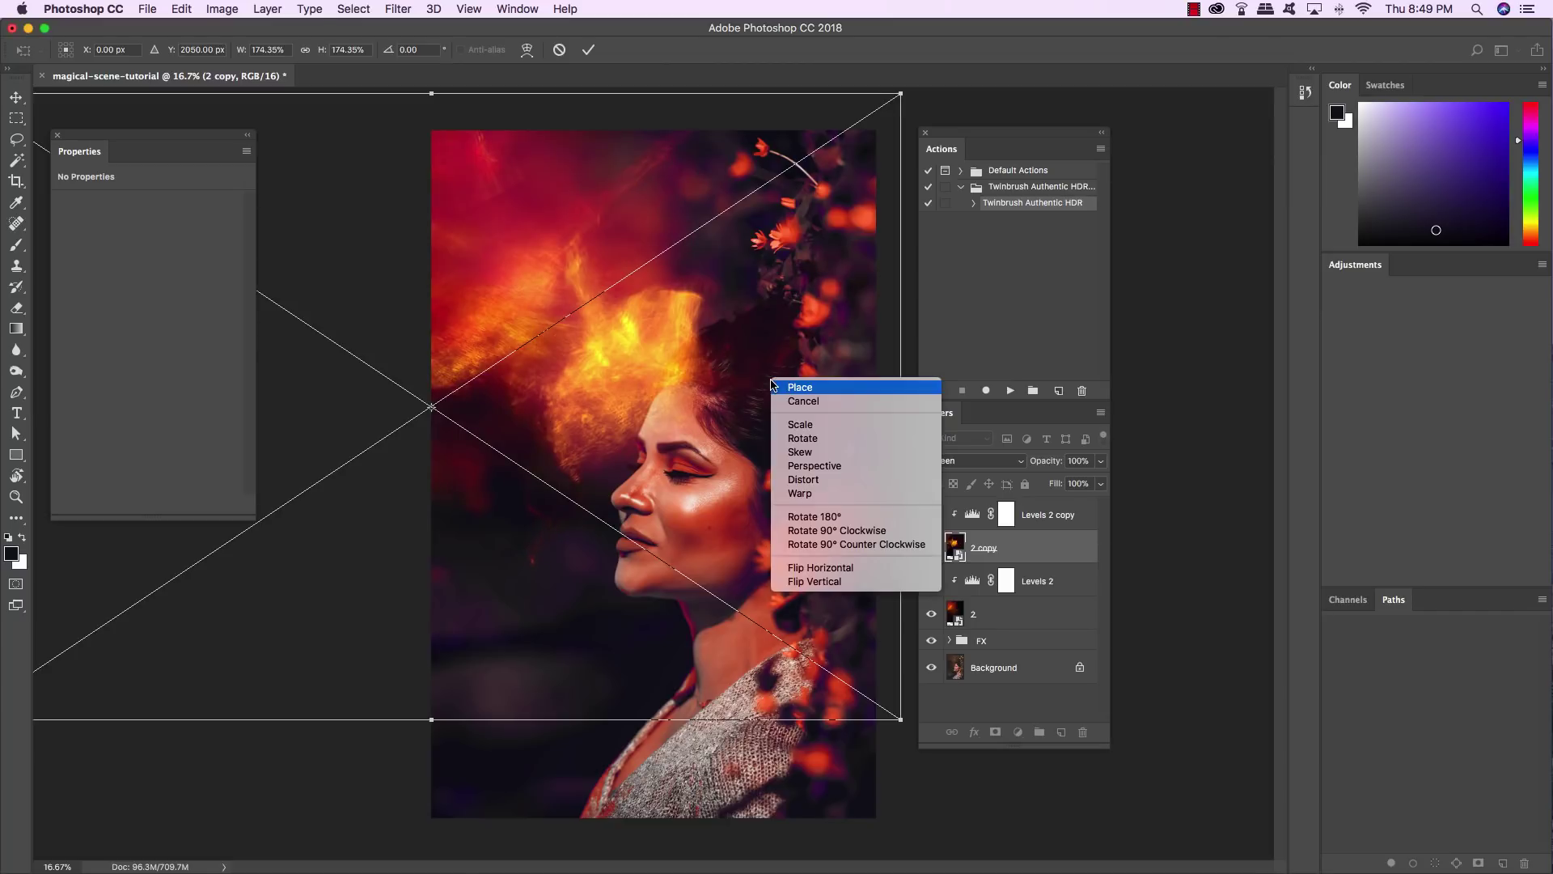
click(820, 532)
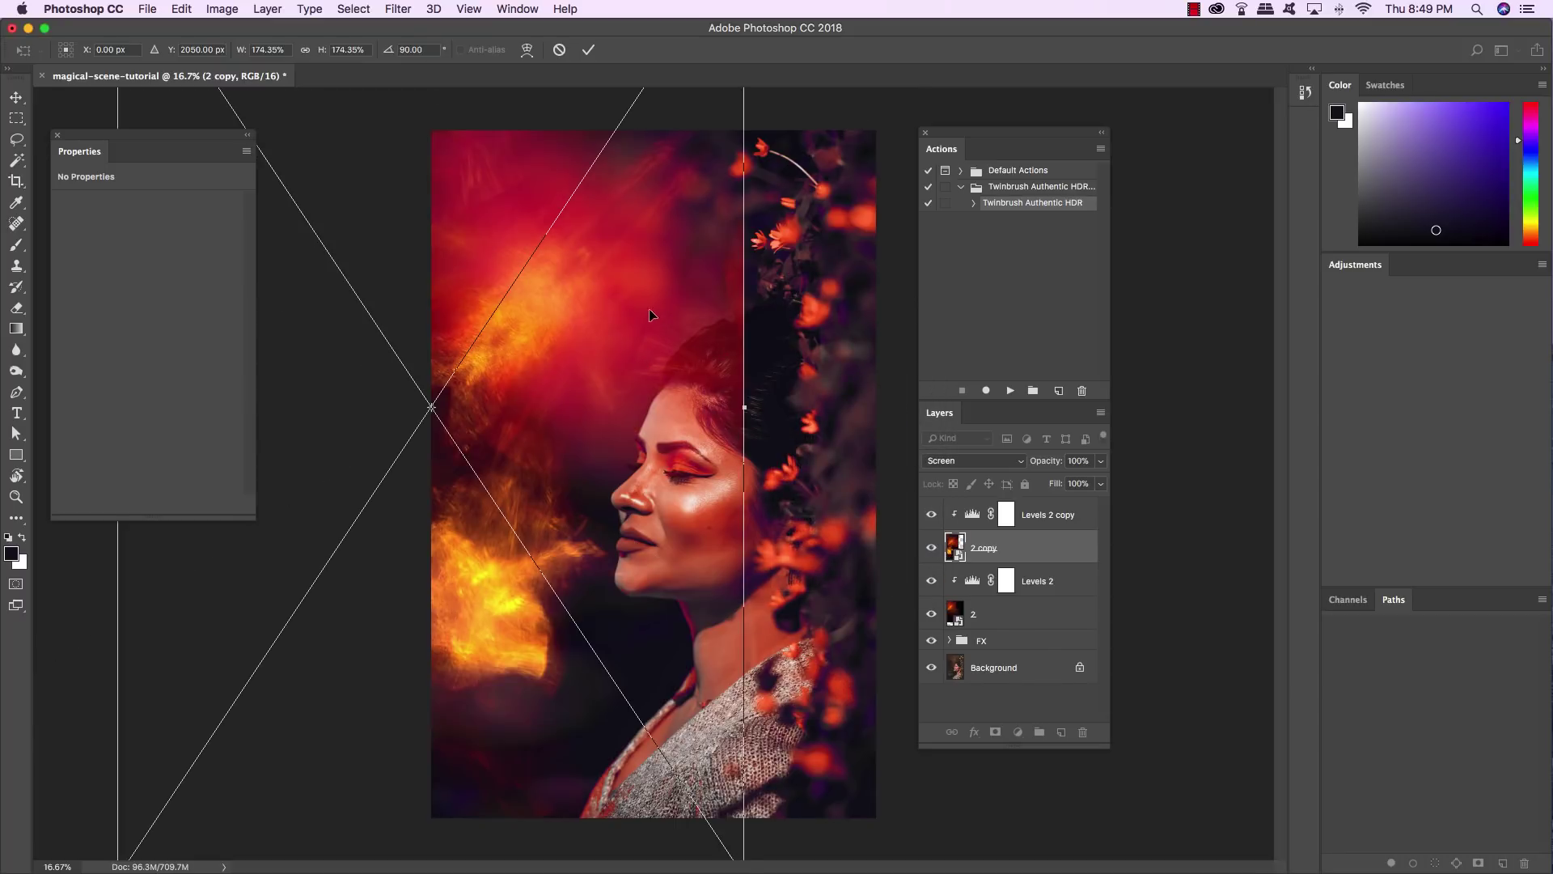
Scale the 2 copy layer to about 163% and position its glow behind the woman's neck and shoulder, centred near X 1317, Y 4286 px.
drag(649, 311, 696, 480)
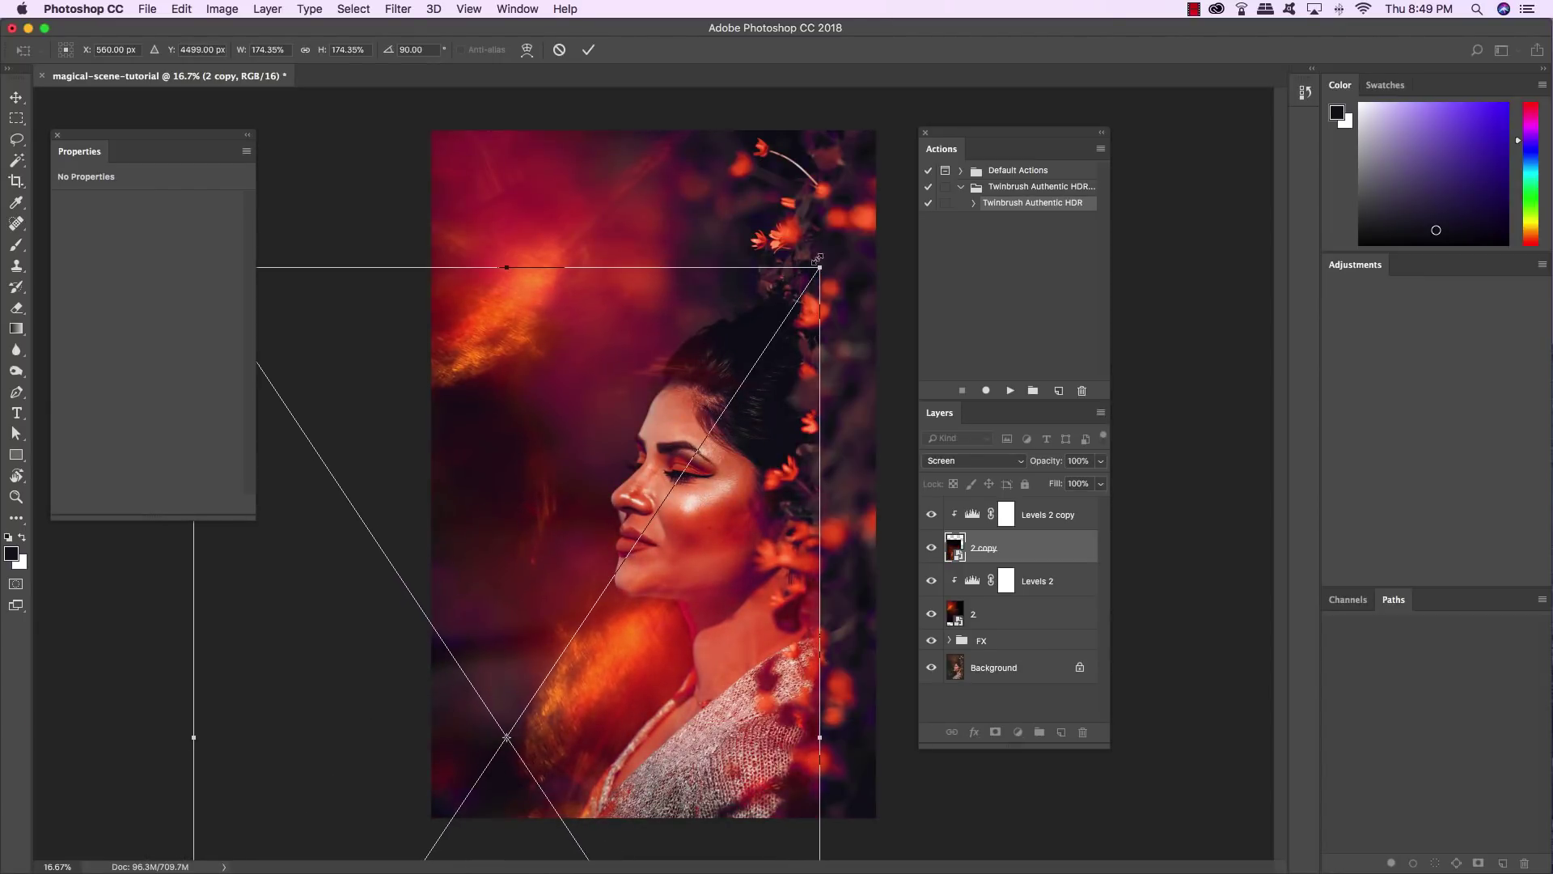
drag(820, 265, 798, 299)
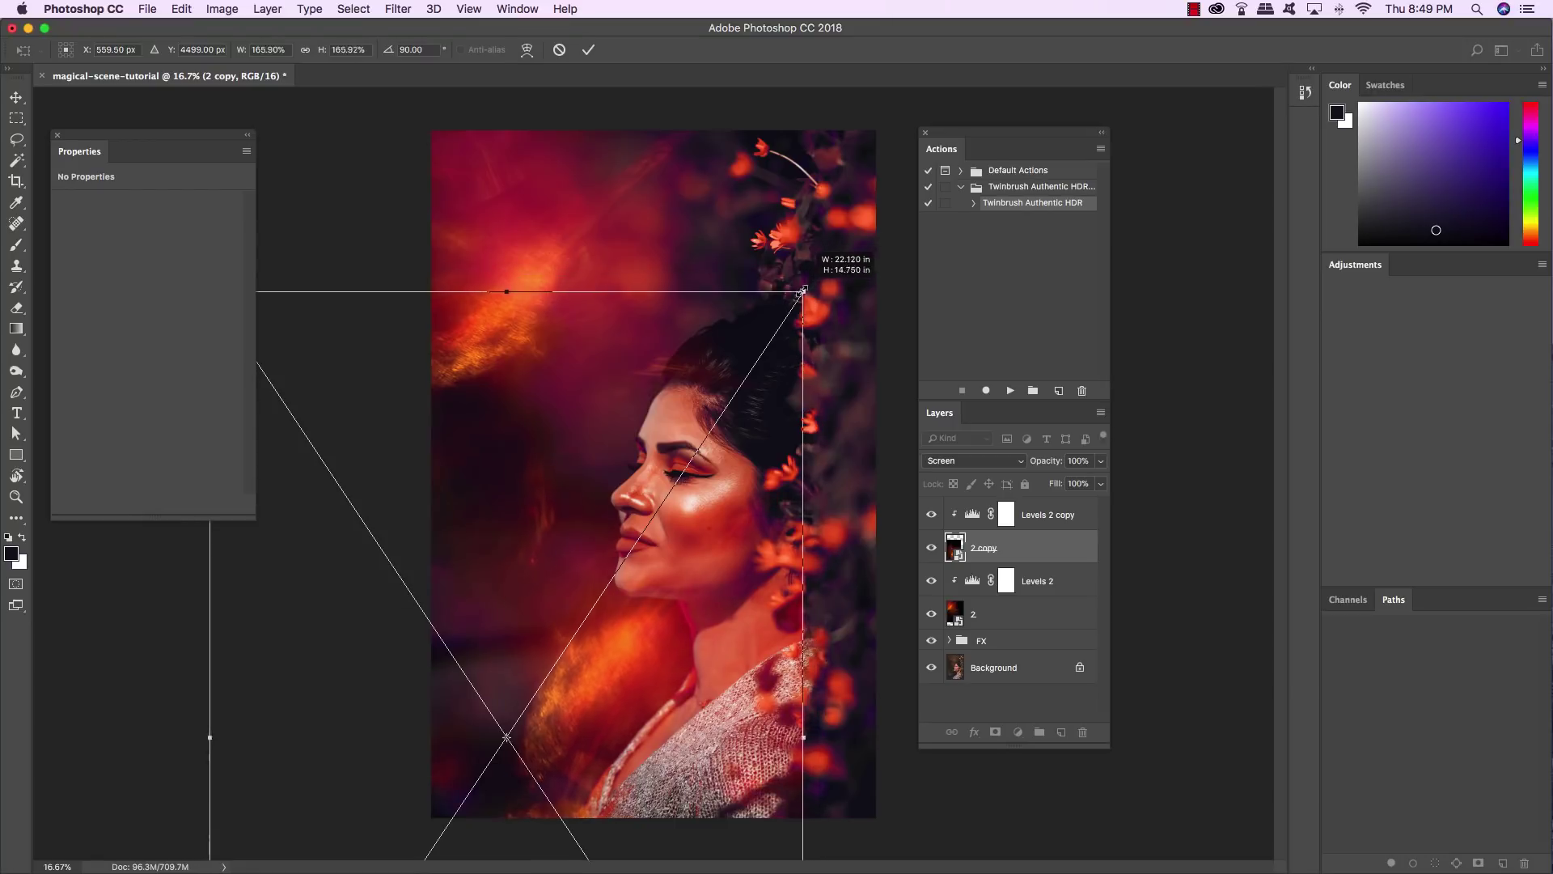
drag(736, 458, 813, 458)
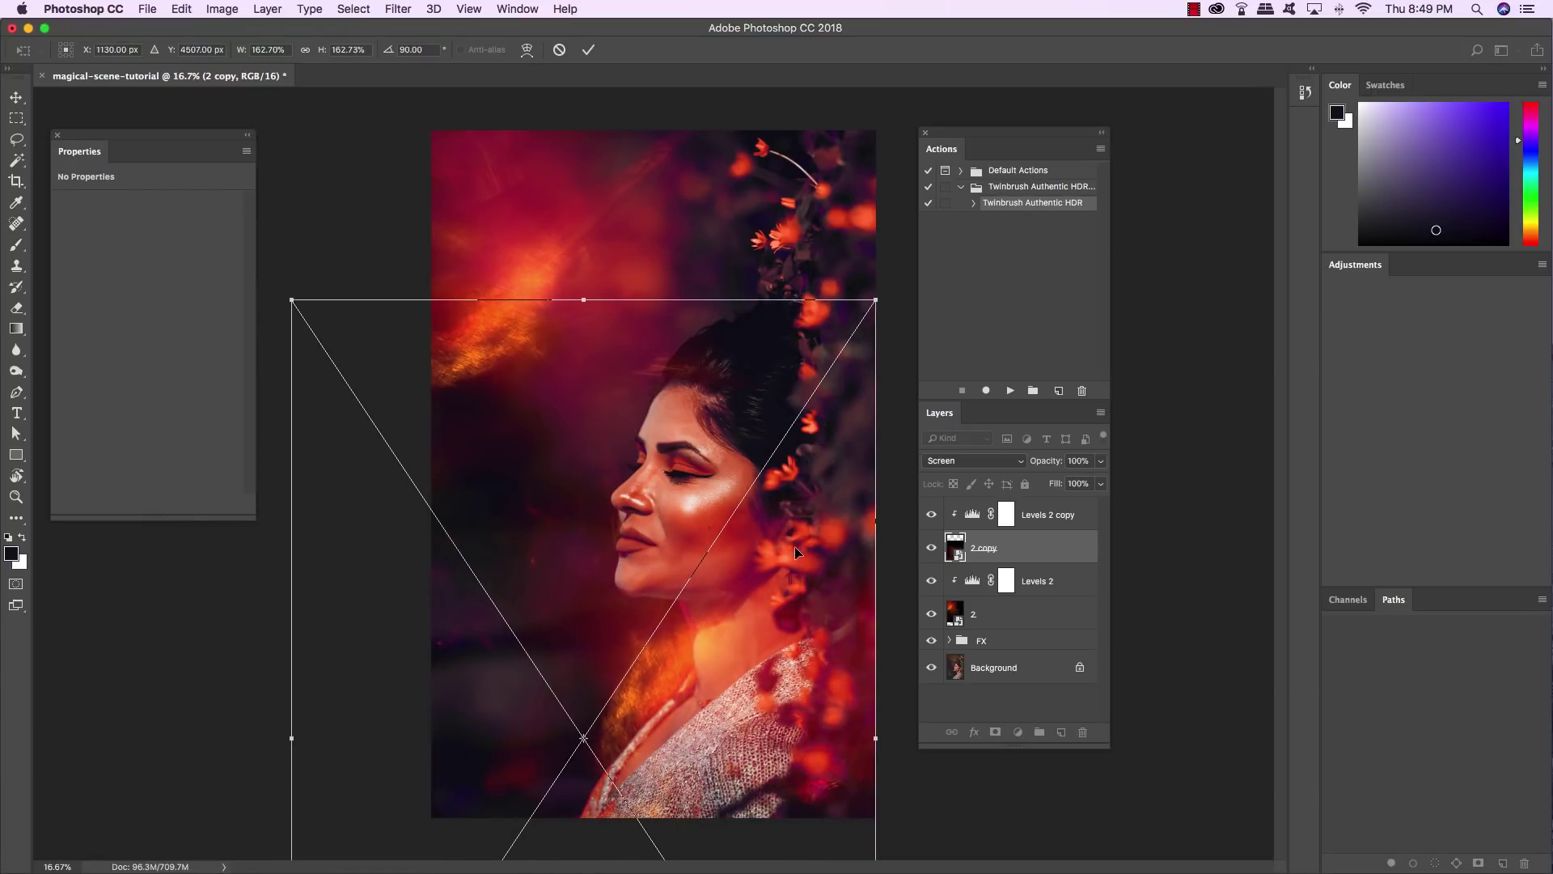
mouse_move(797, 552)
mouse_down()
mouse_move(795, 519)
mouse_move(780, 544)
mouse_move(803, 540)
mouse_up()
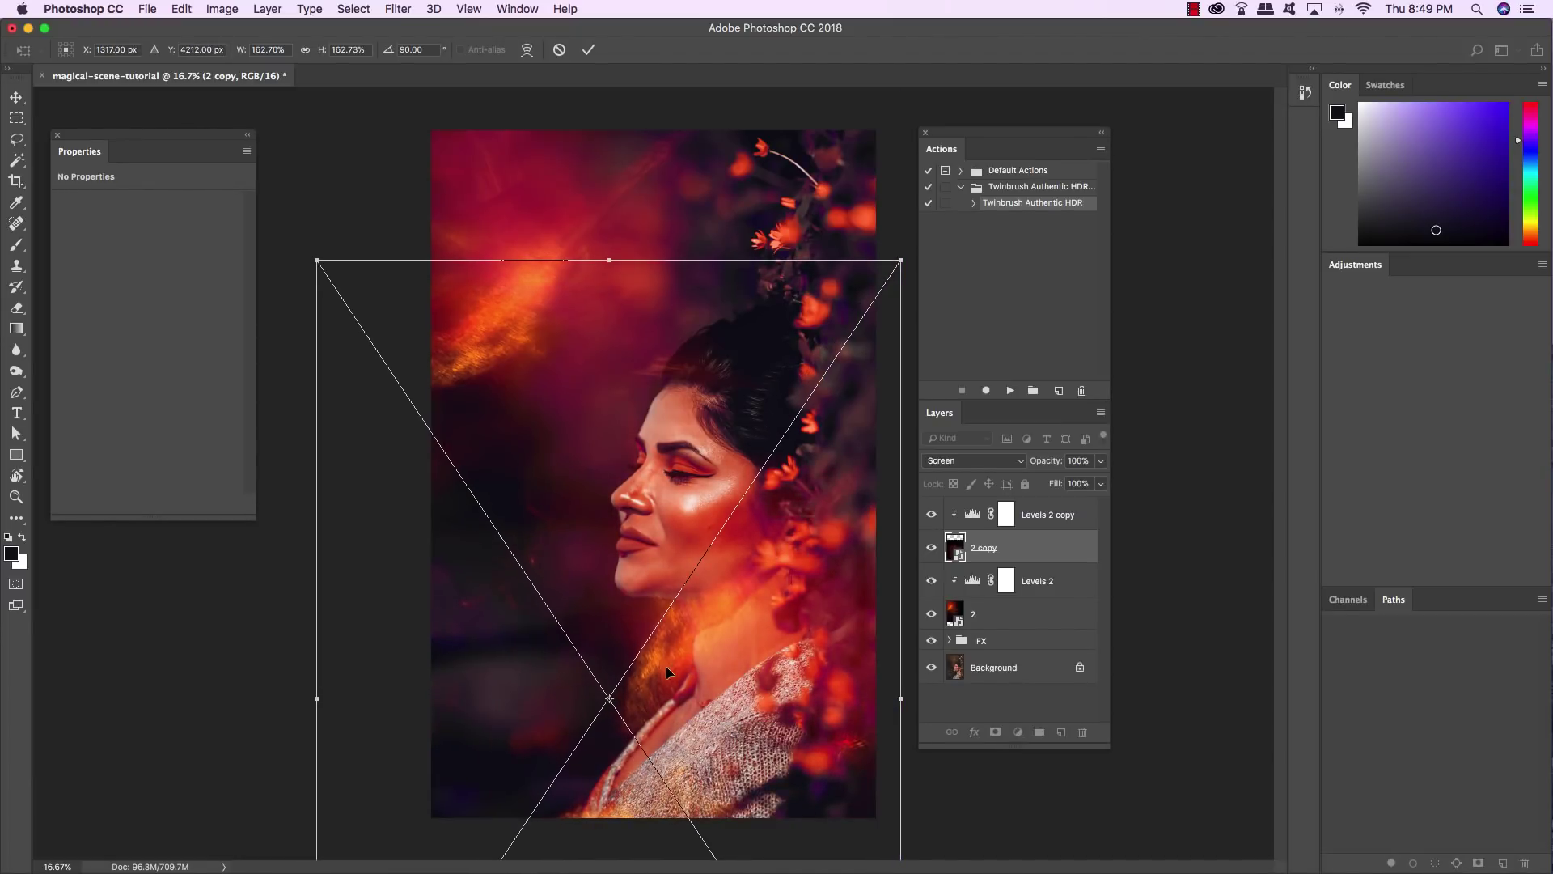
drag(769, 604, 770, 614)
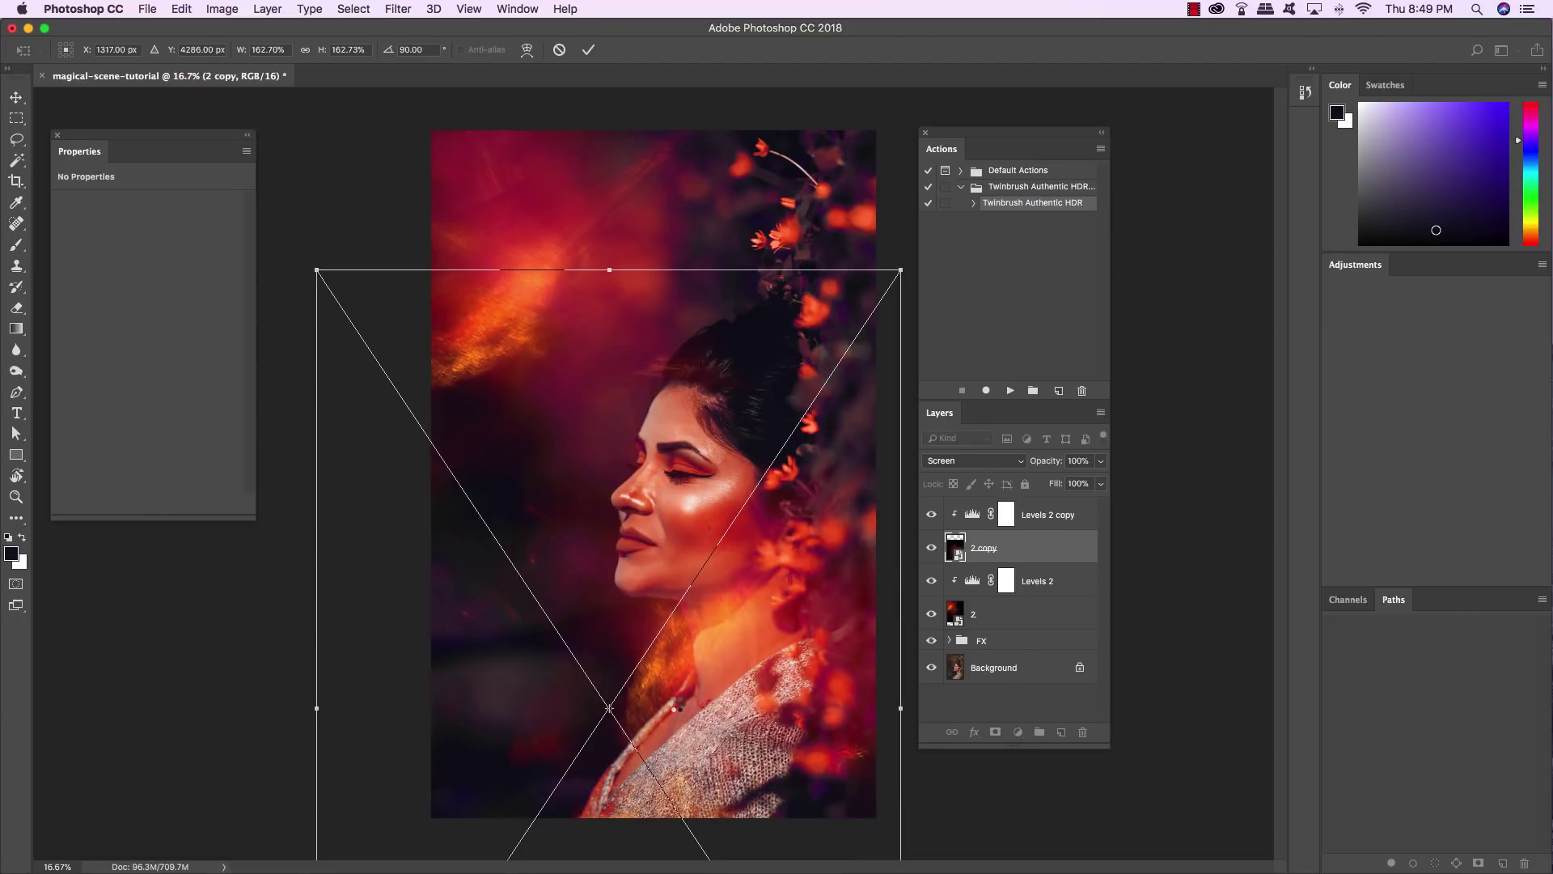
key(Return)
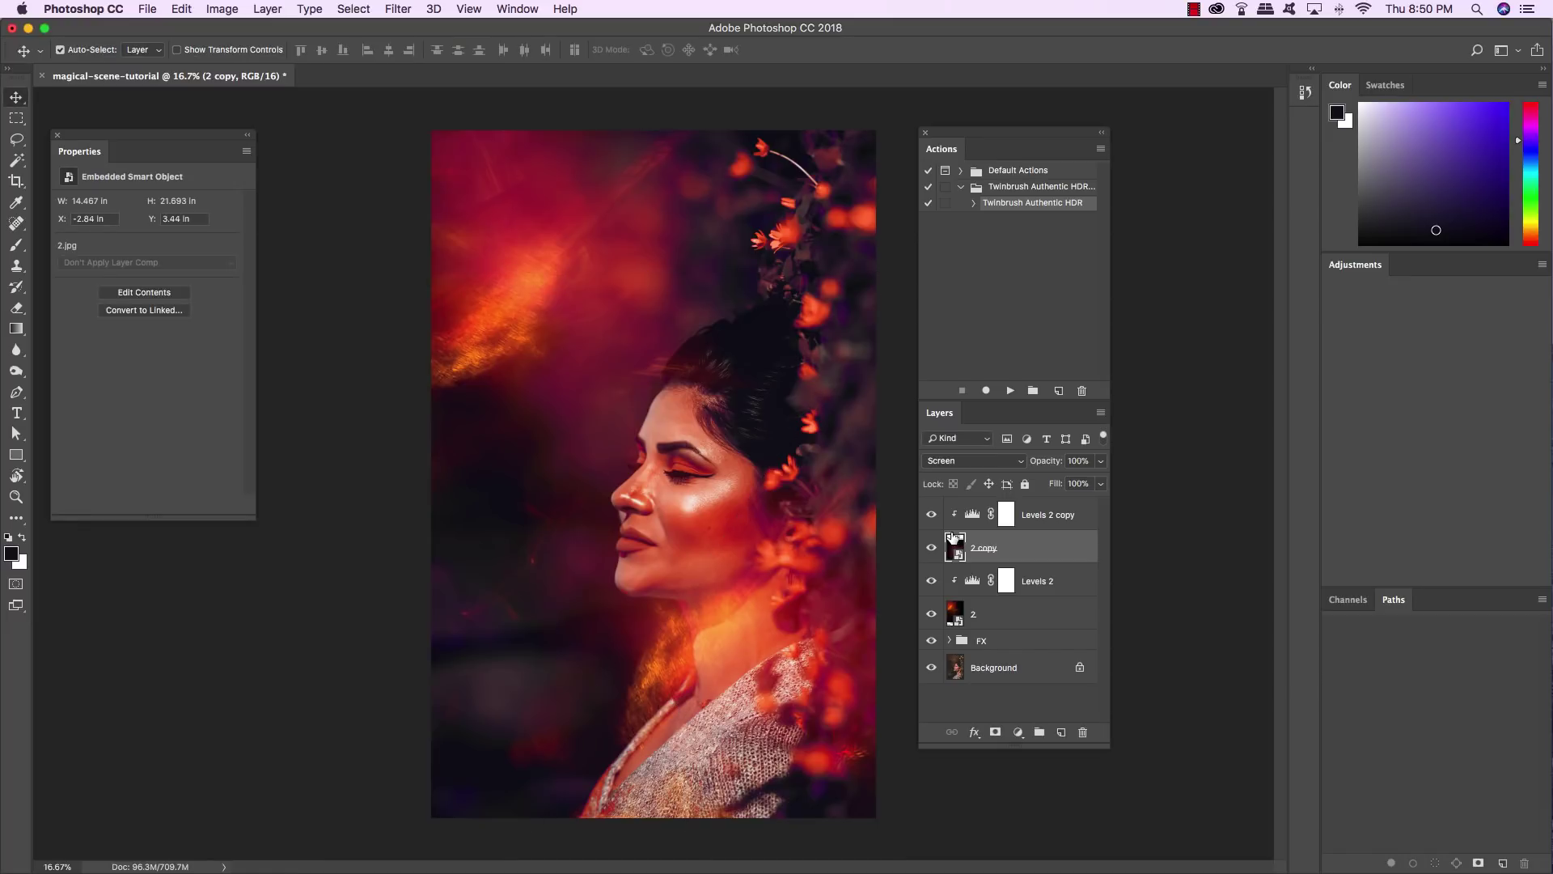
Group both light layers with their Levels adjustments and name the group ABSTRACT LIGHT.
click(1081, 517)
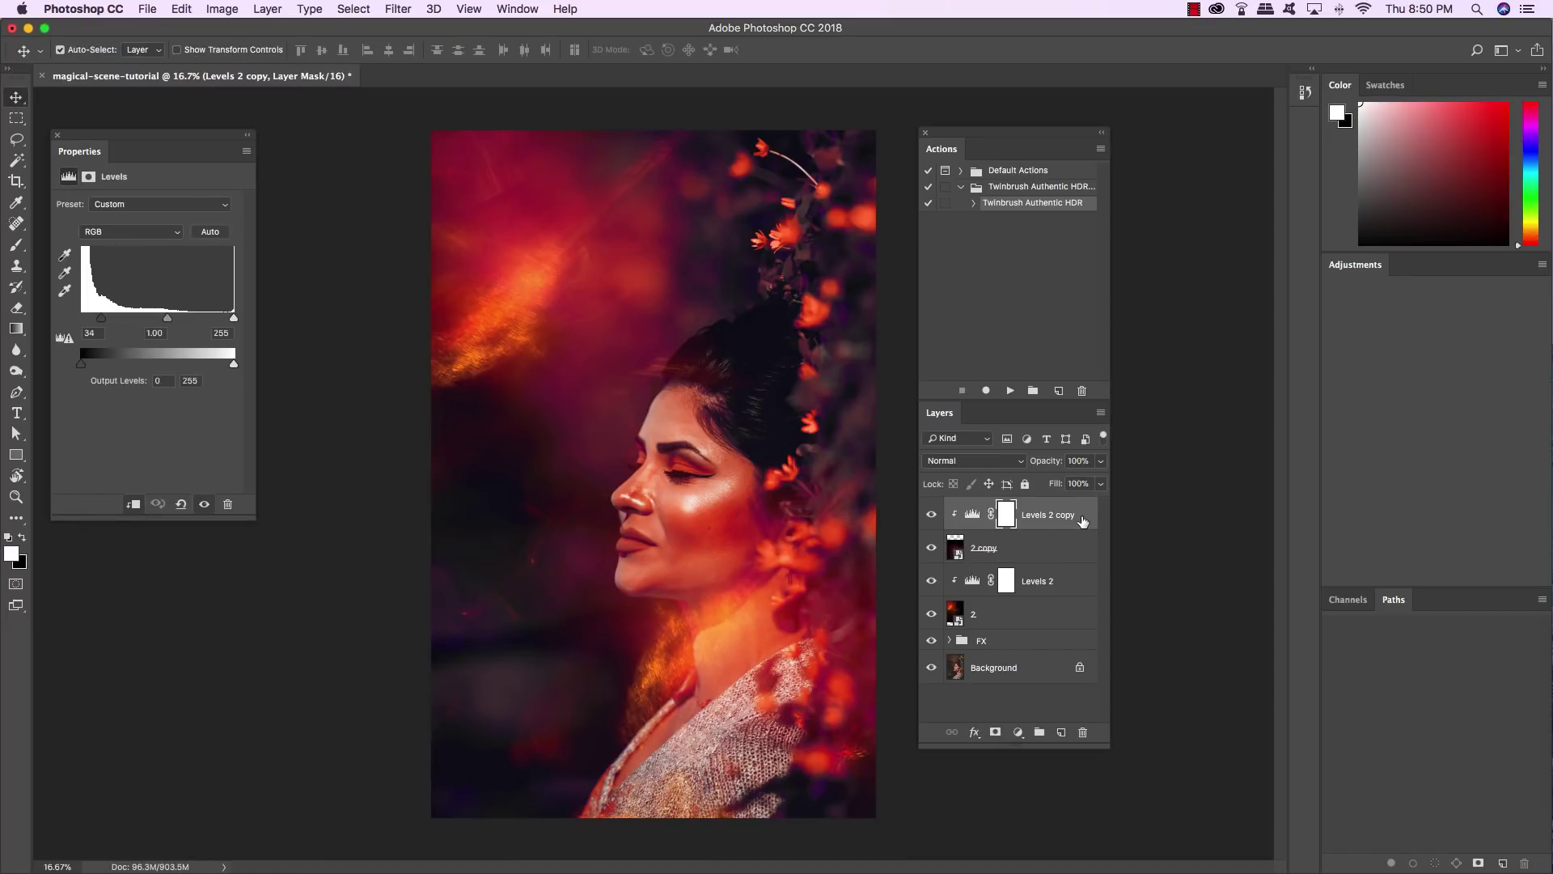
shift+click(1035, 626)
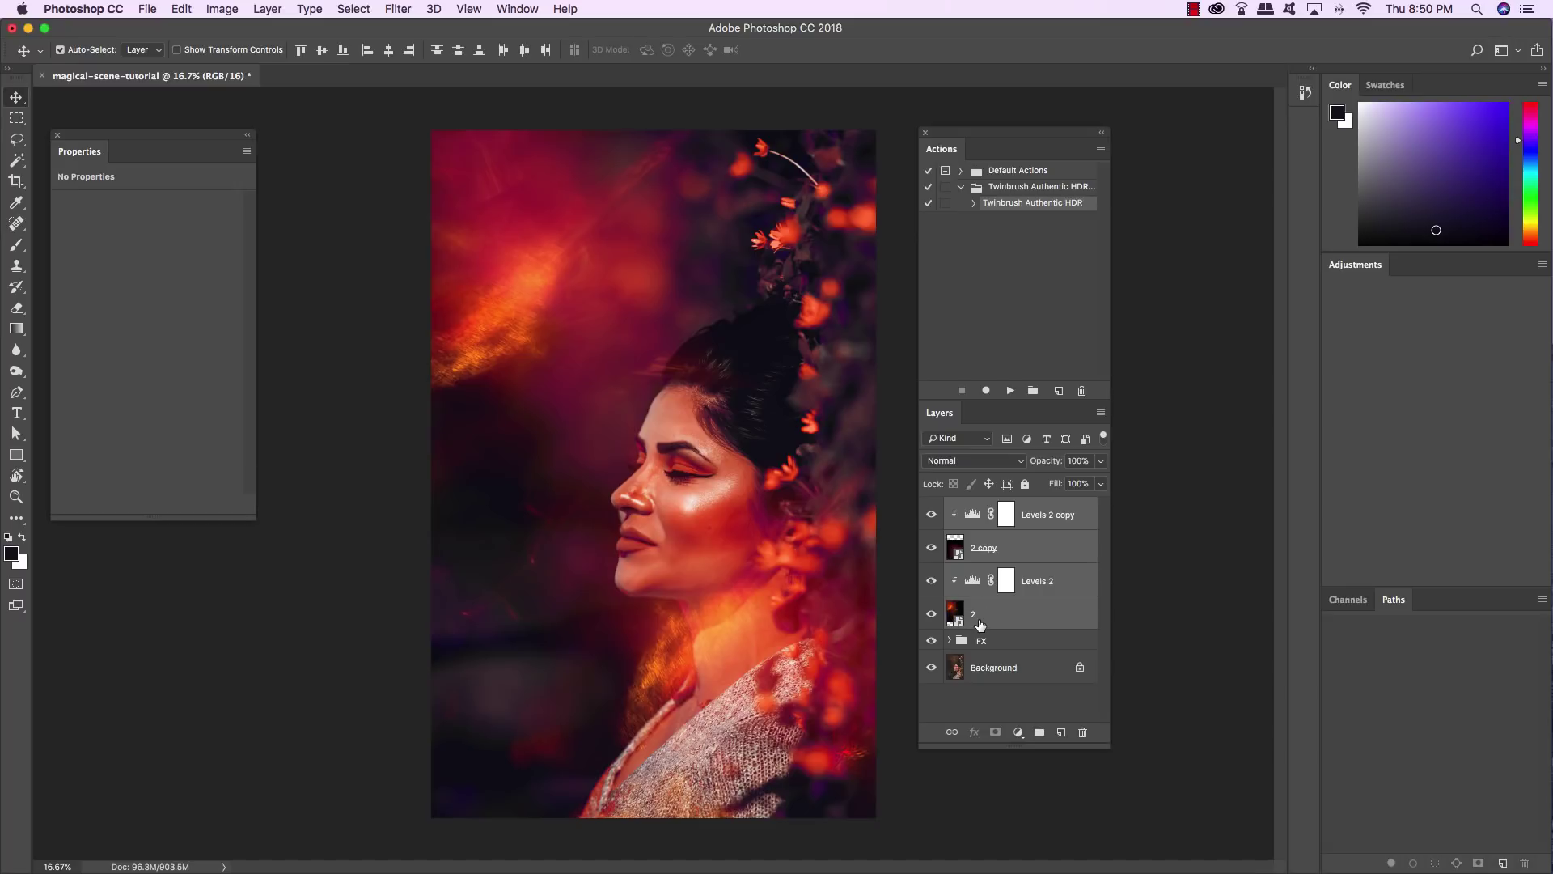
key(super+g)
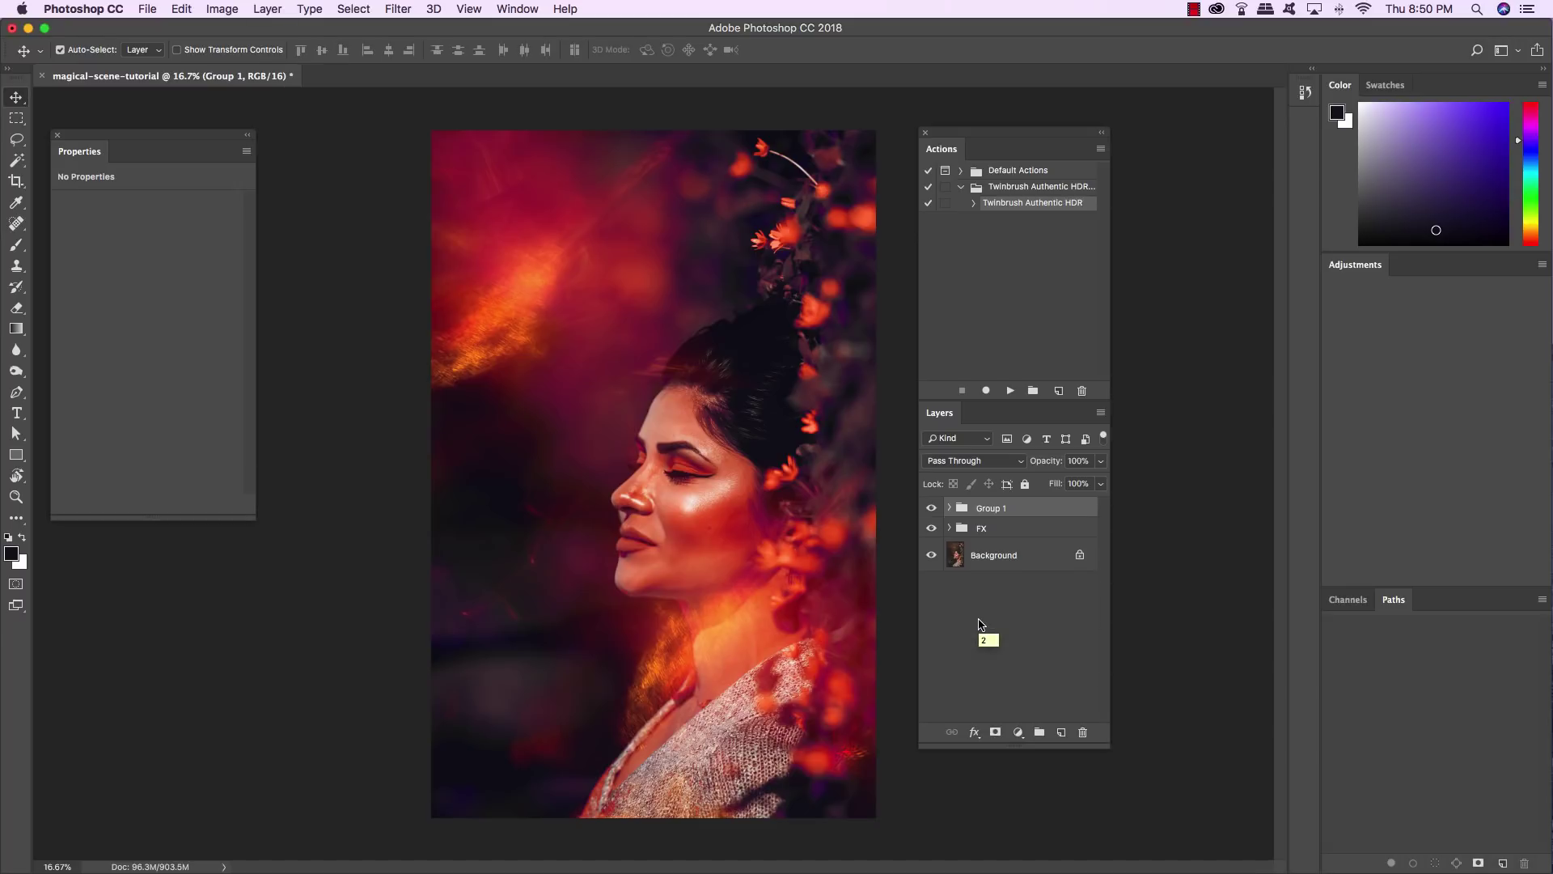
double_click(988, 510)
text(ABSTRACT LIGHT)
key(Return)
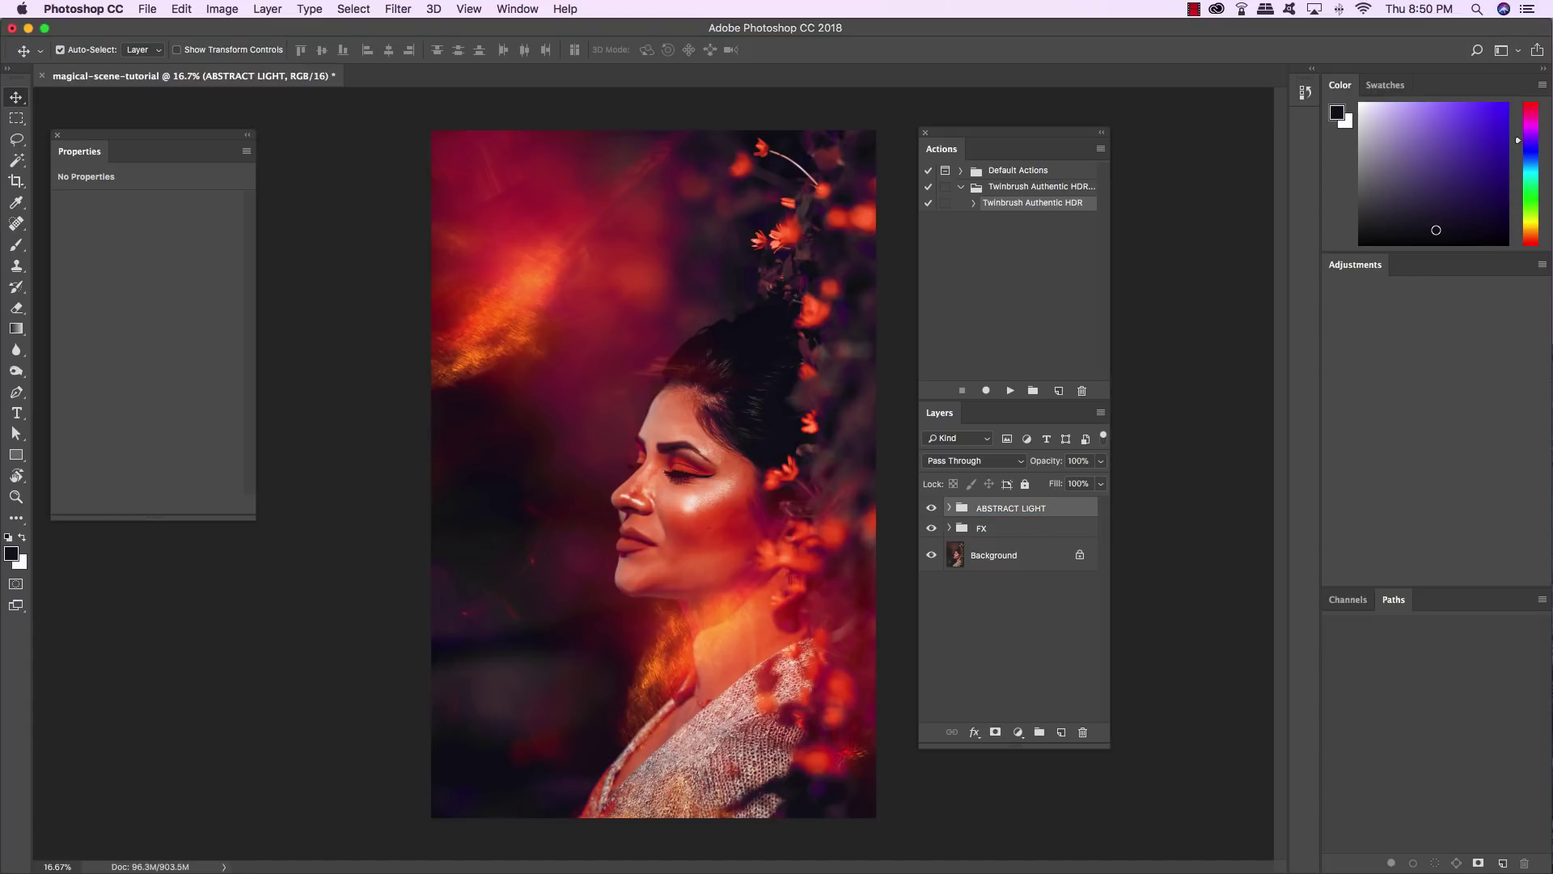
Place Dust and Scratches (11).jpg from the freebies > Photo Spirit folder as an embedded image above the ABSTRACT LIGHT group.
click(148, 8)
click(203, 316)
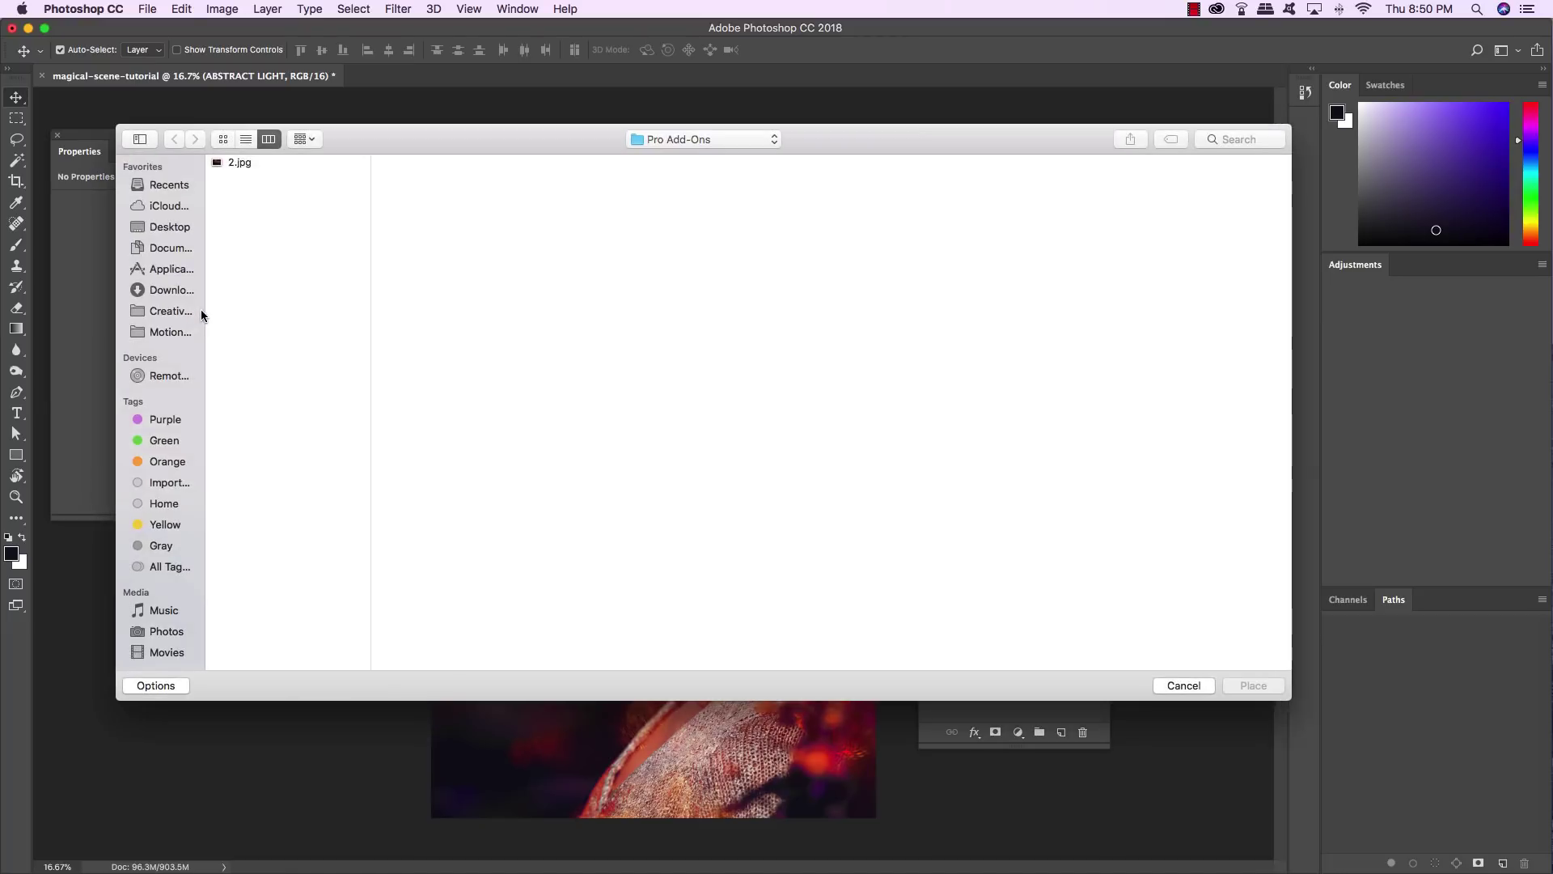
click(657, 144)
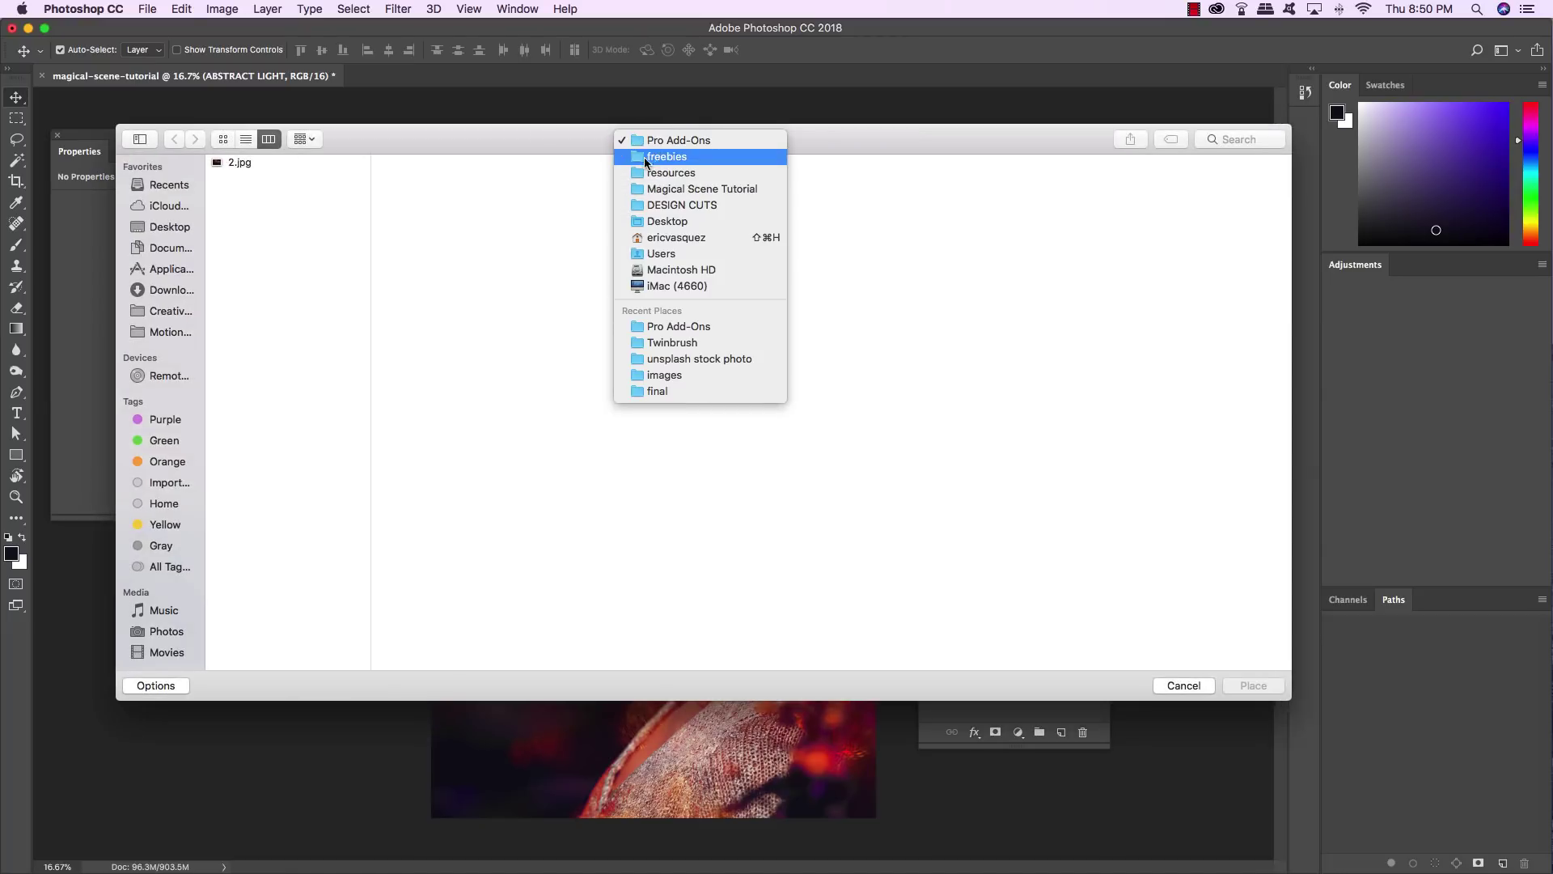
click(665, 157)
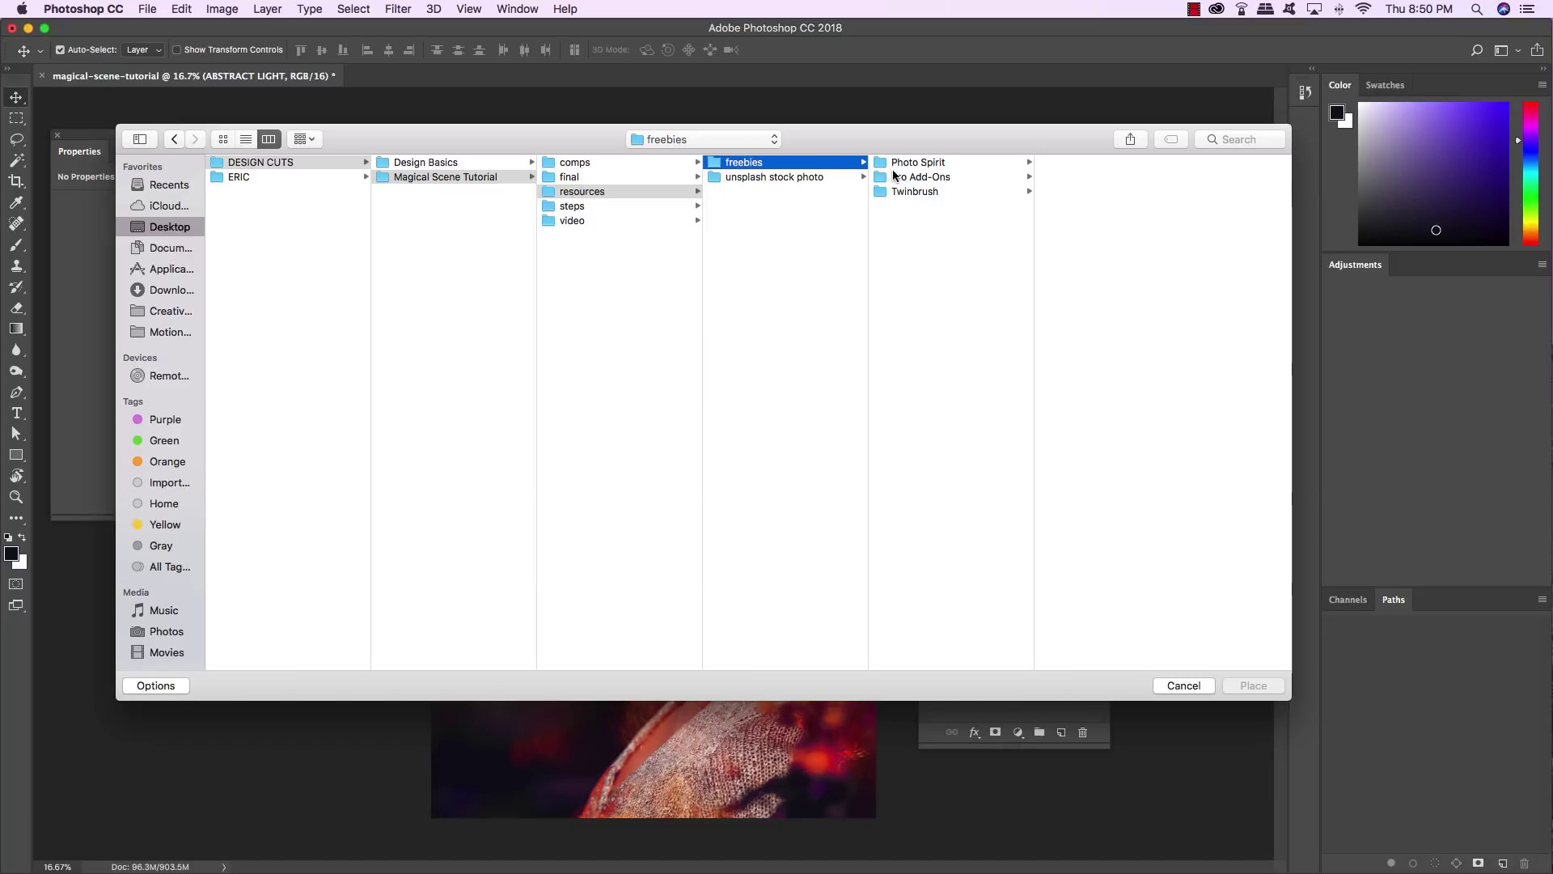
click(942, 165)
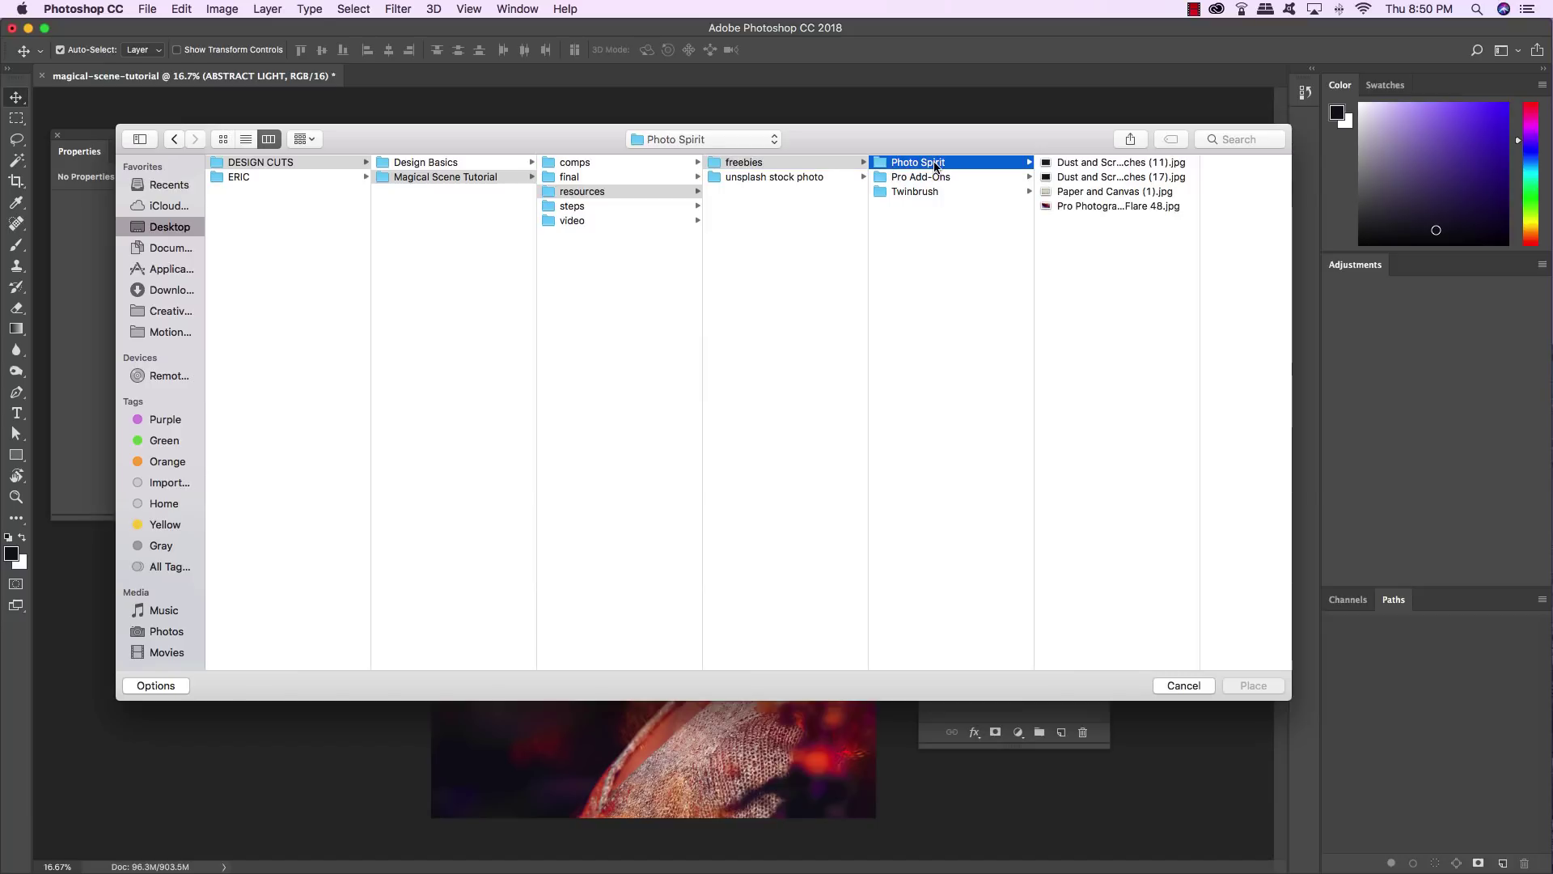
click(1131, 166)
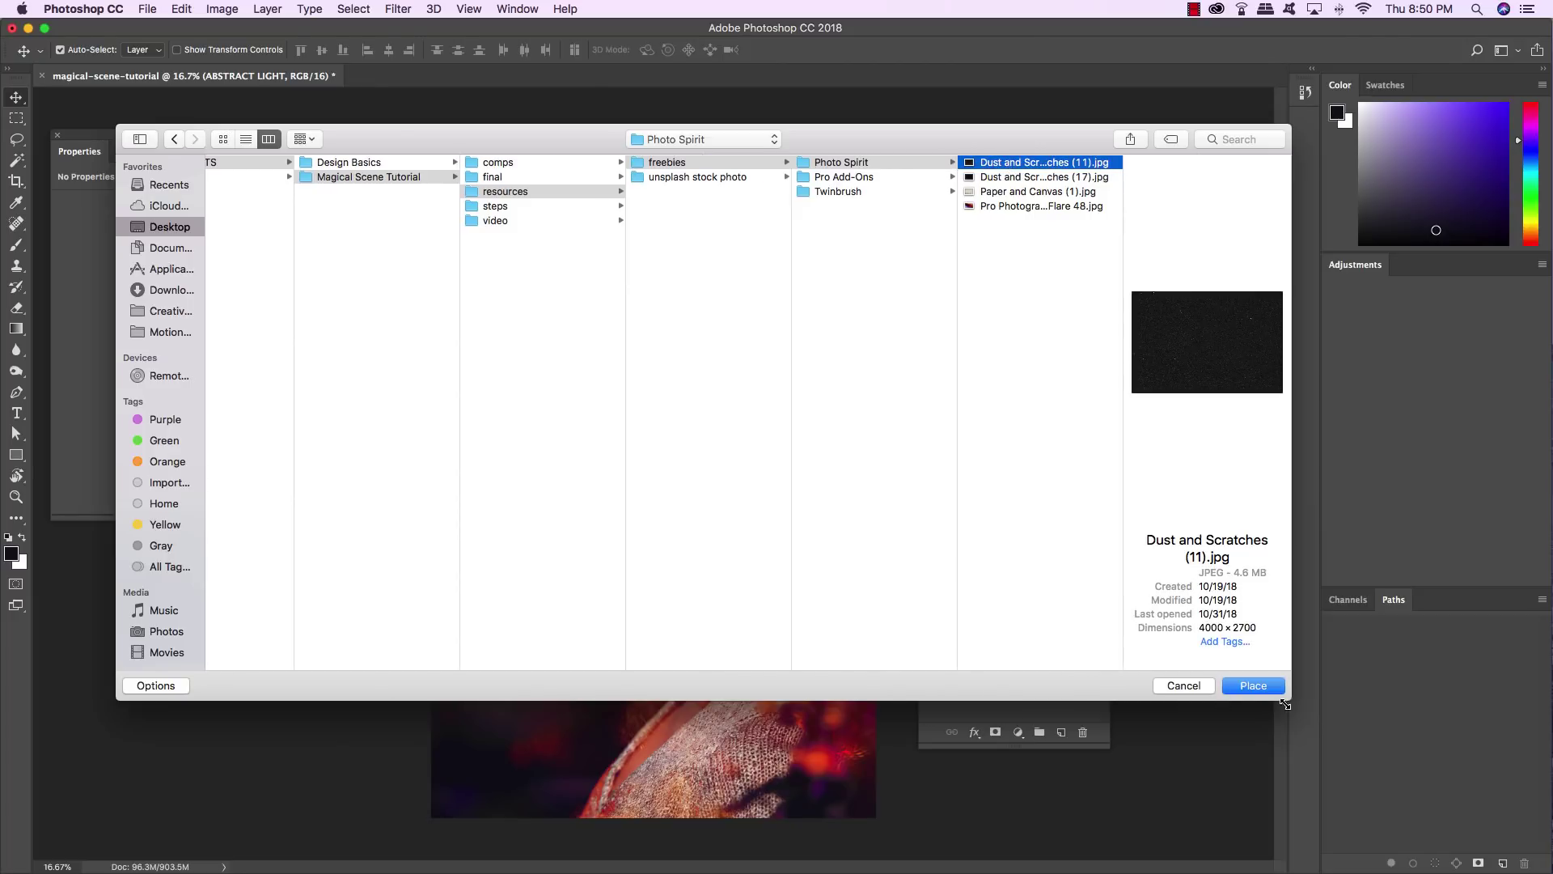
click(1262, 689)
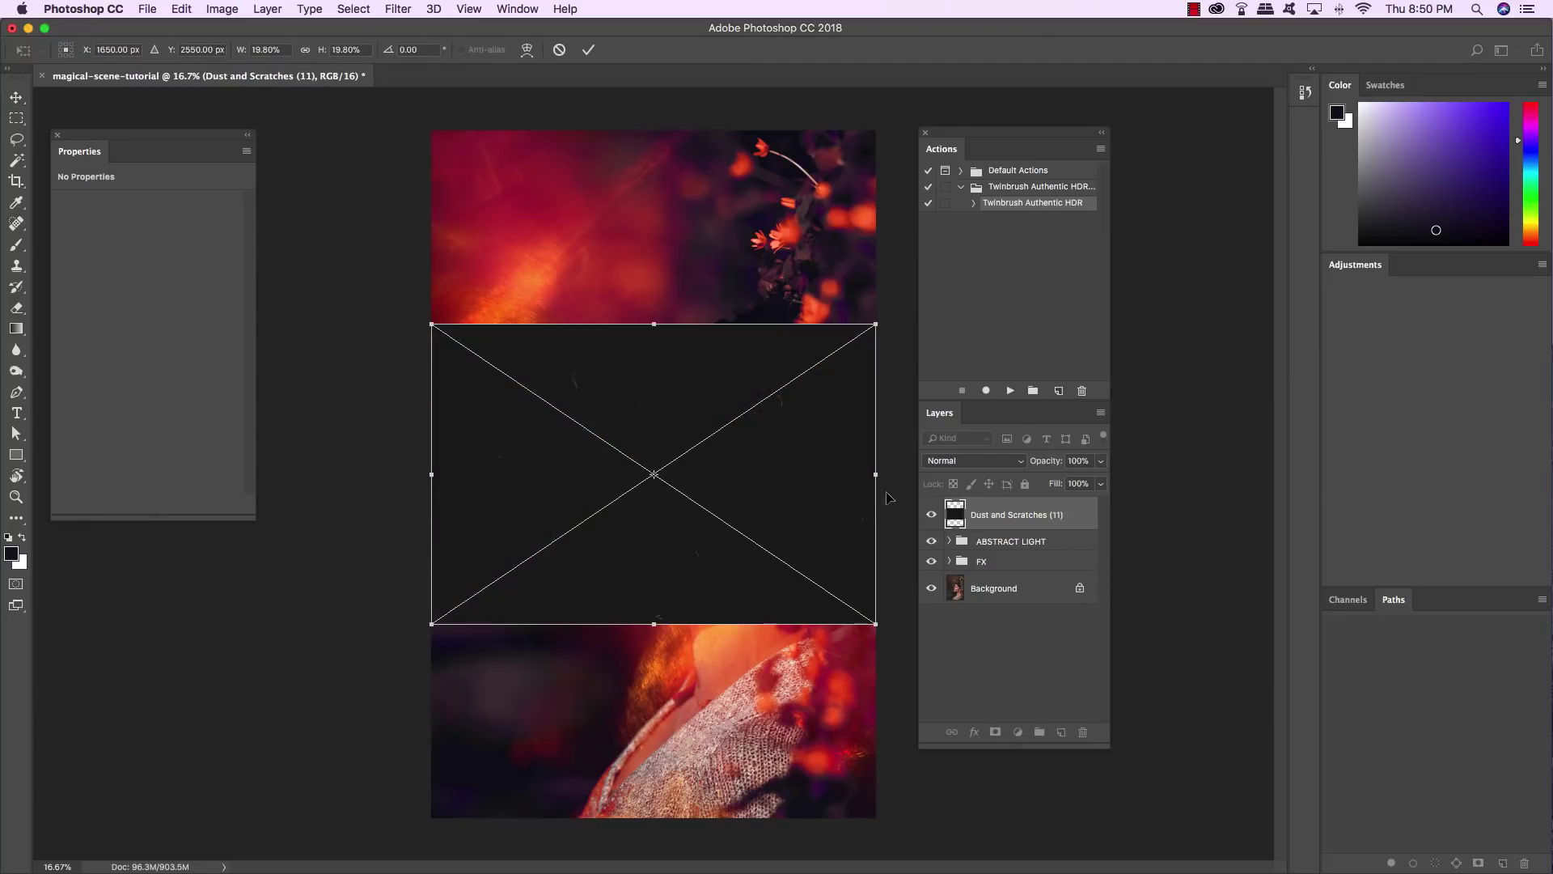
Rotate the Dust and Scratches (11) texture 90° clockwise, scaled to about 33% to cover the canvas, and set its blend mode to Screen.
right_click(682, 416)
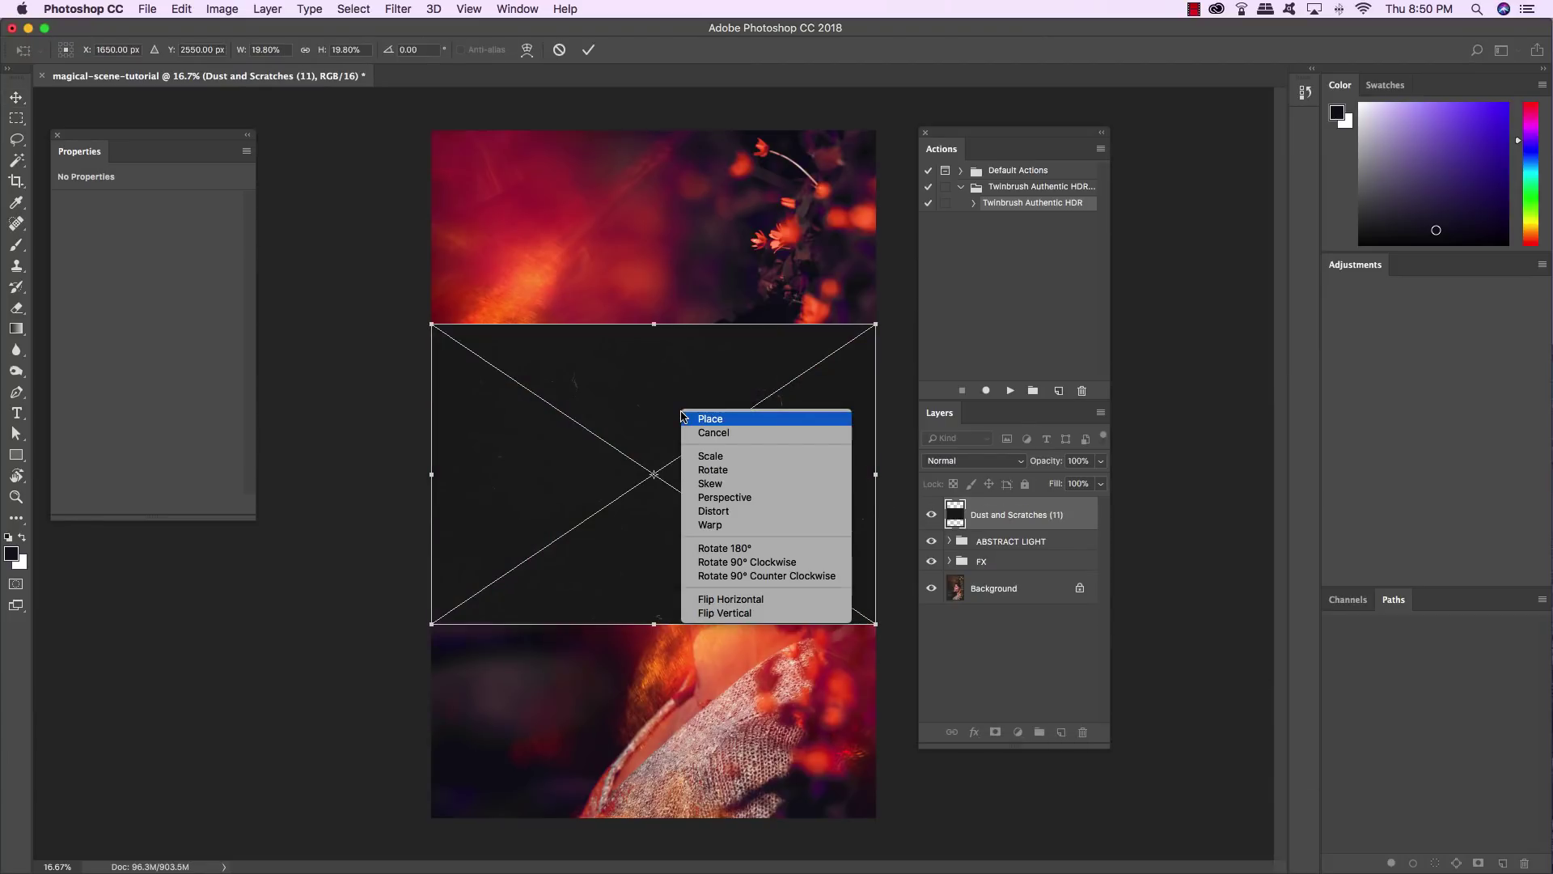
click(753, 564)
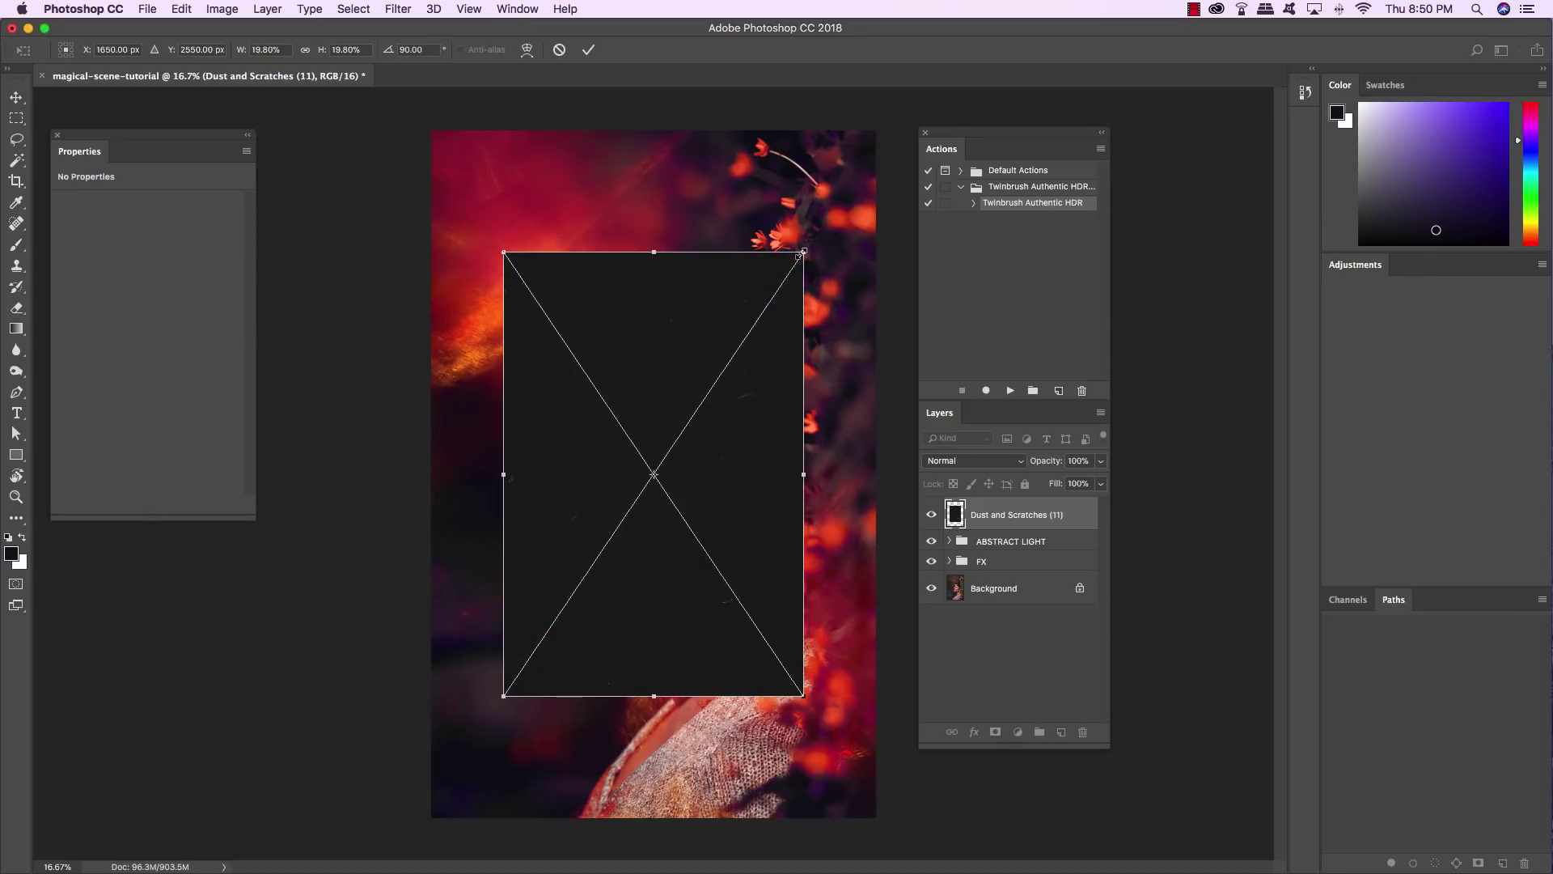
drag(803, 253, 913, 110)
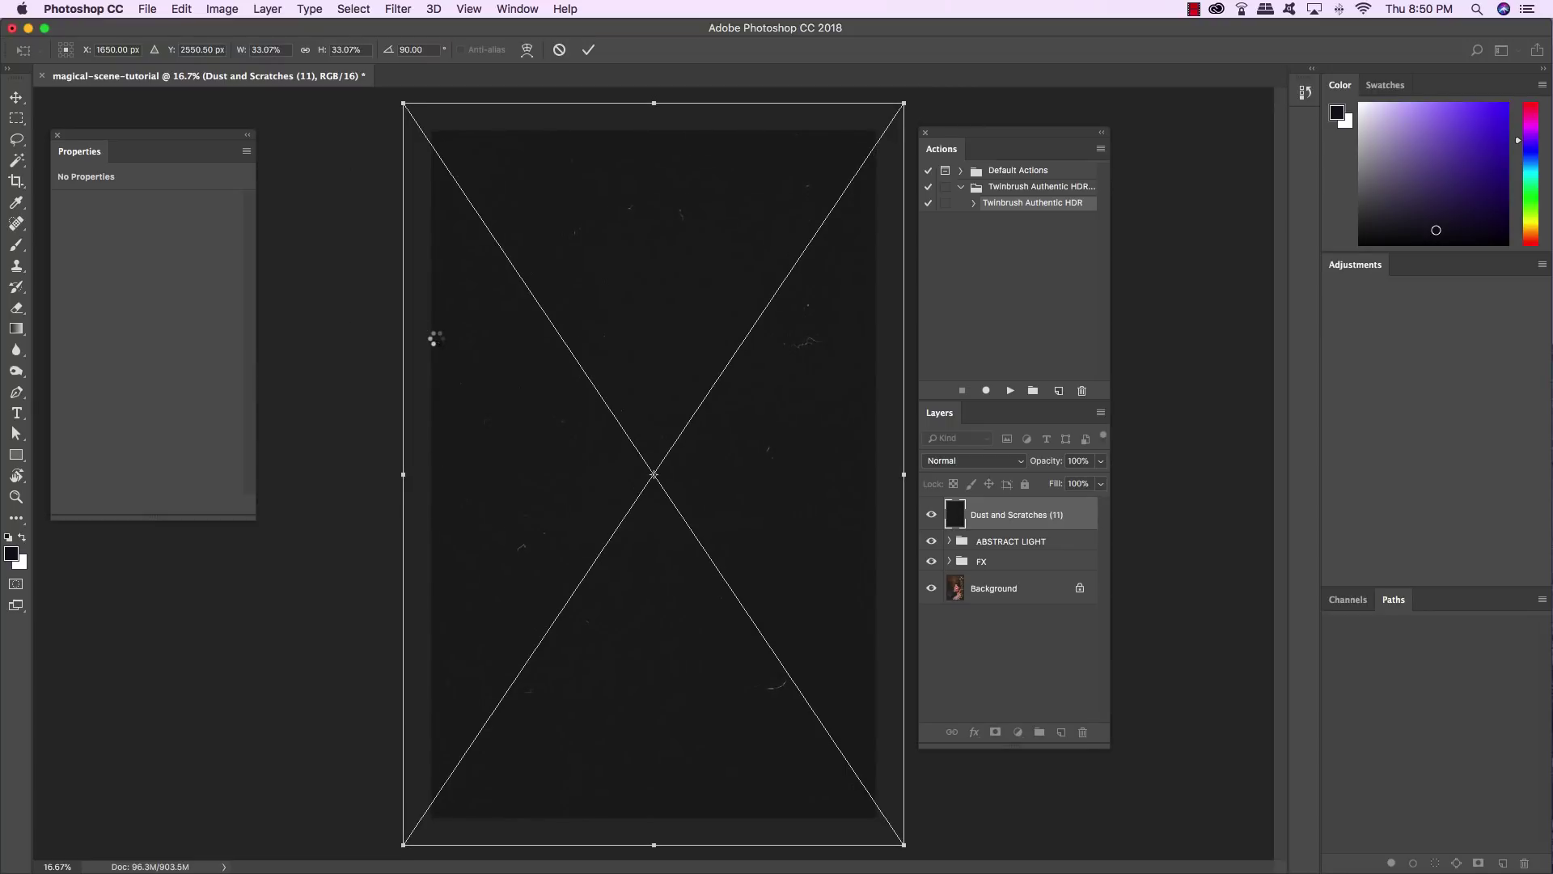
key(Return)
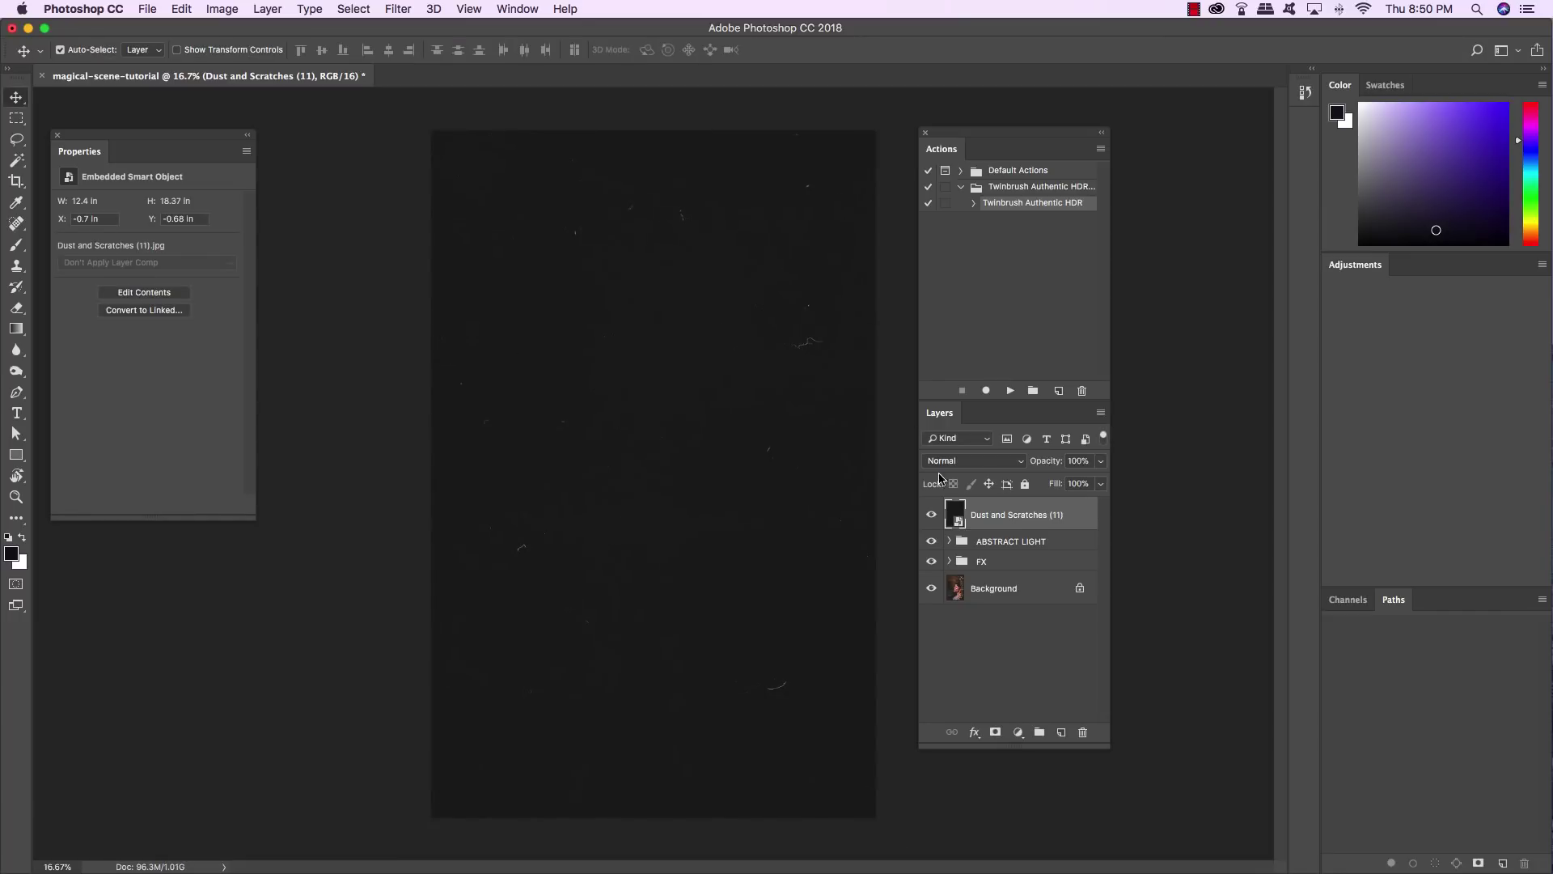
click(944, 465)
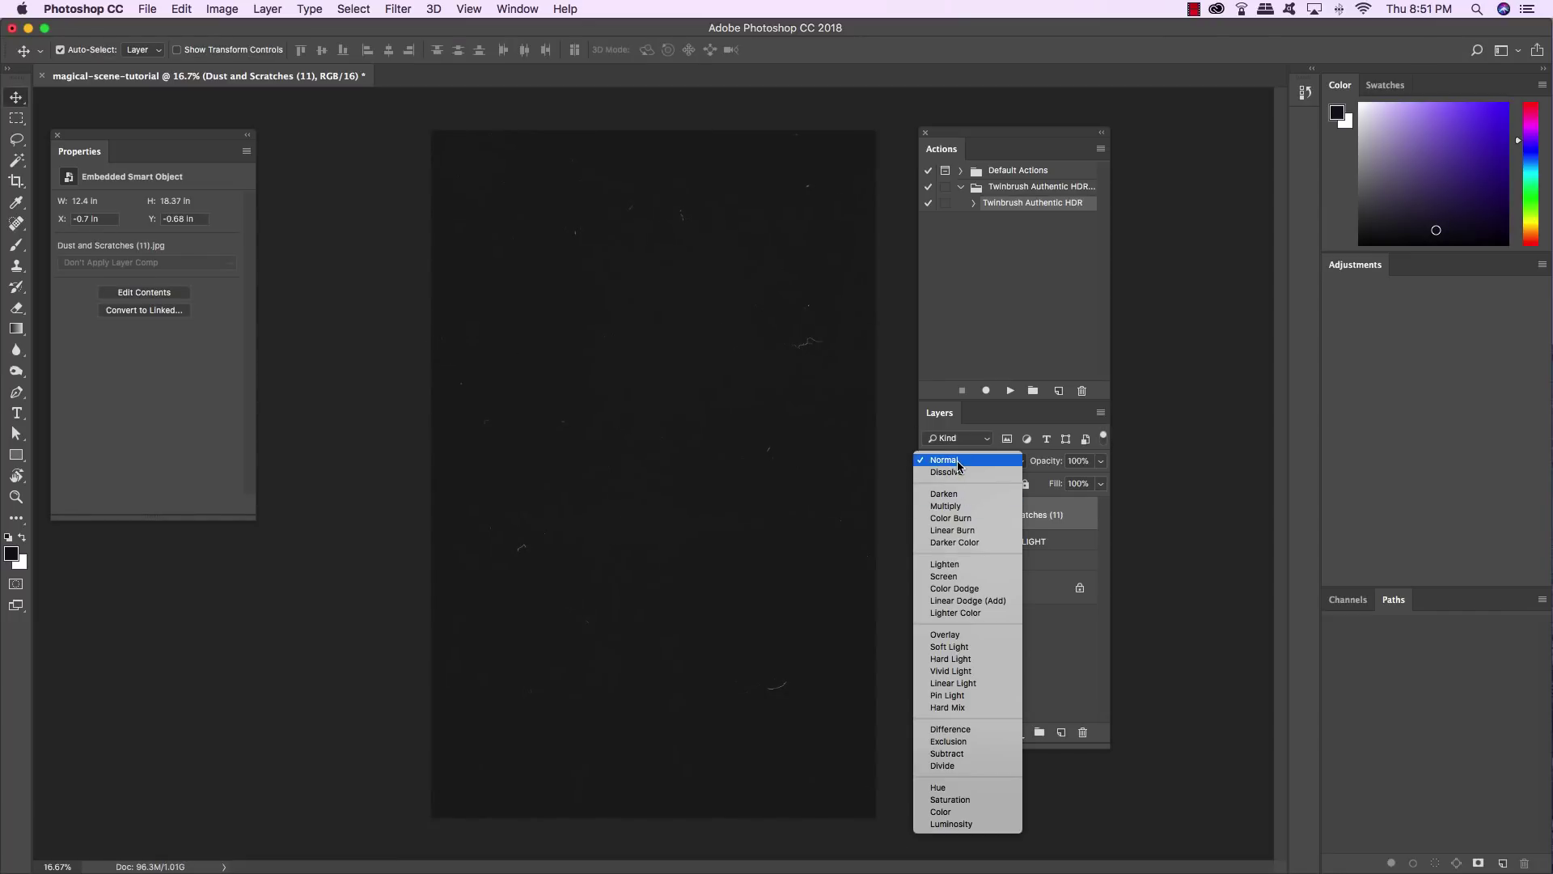
click(968, 576)
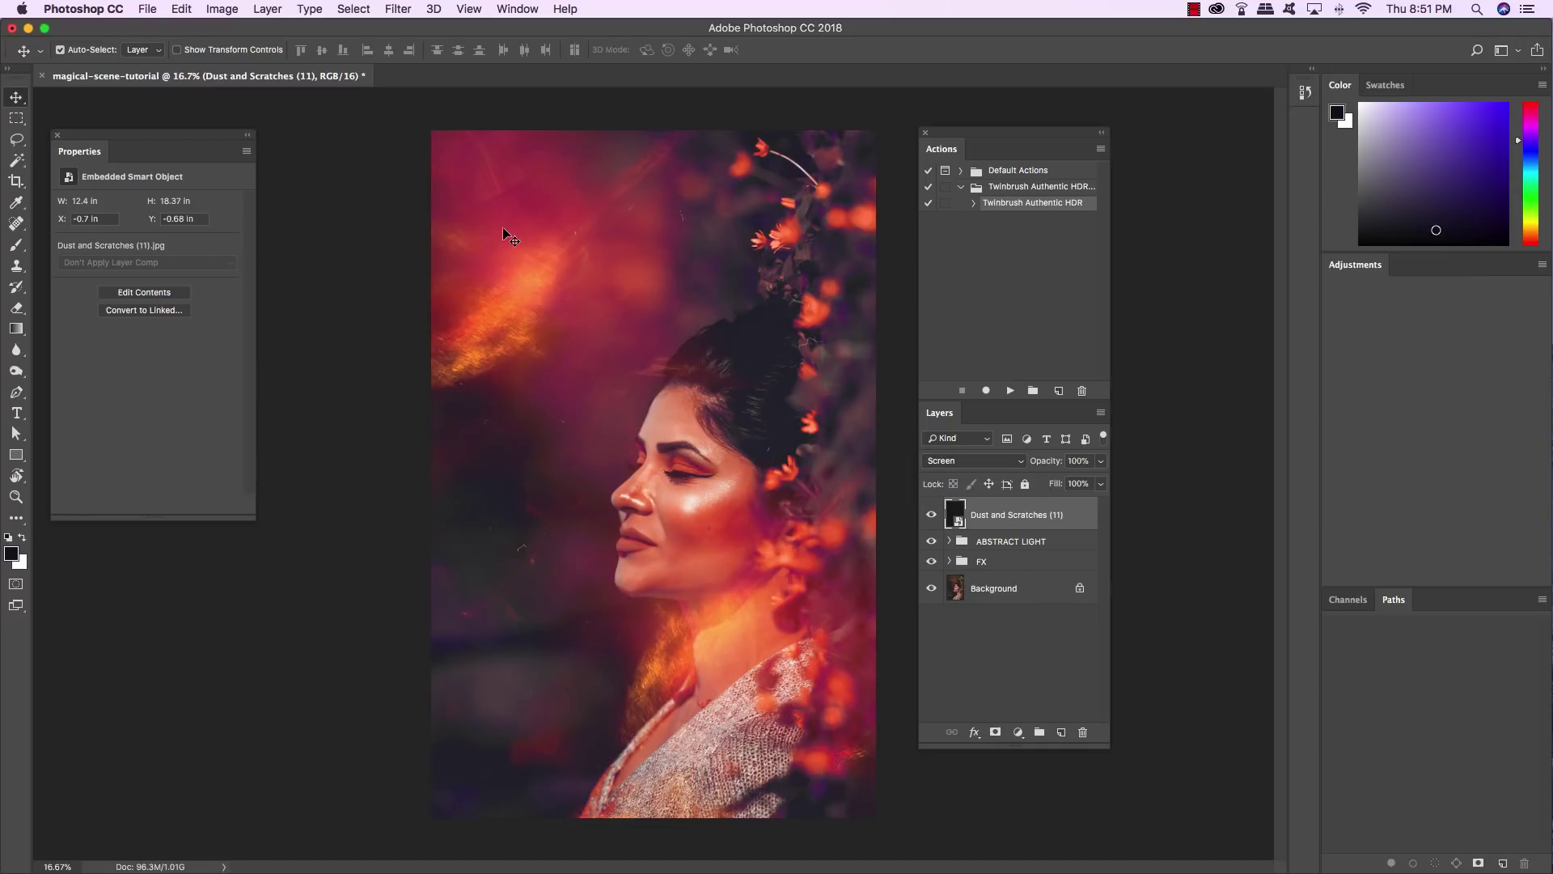
Place Dust and Scratches (17).jpg from the Photo Spirit folder as an embedded image above the first dust texture.
click(146, 8)
click(231, 304)
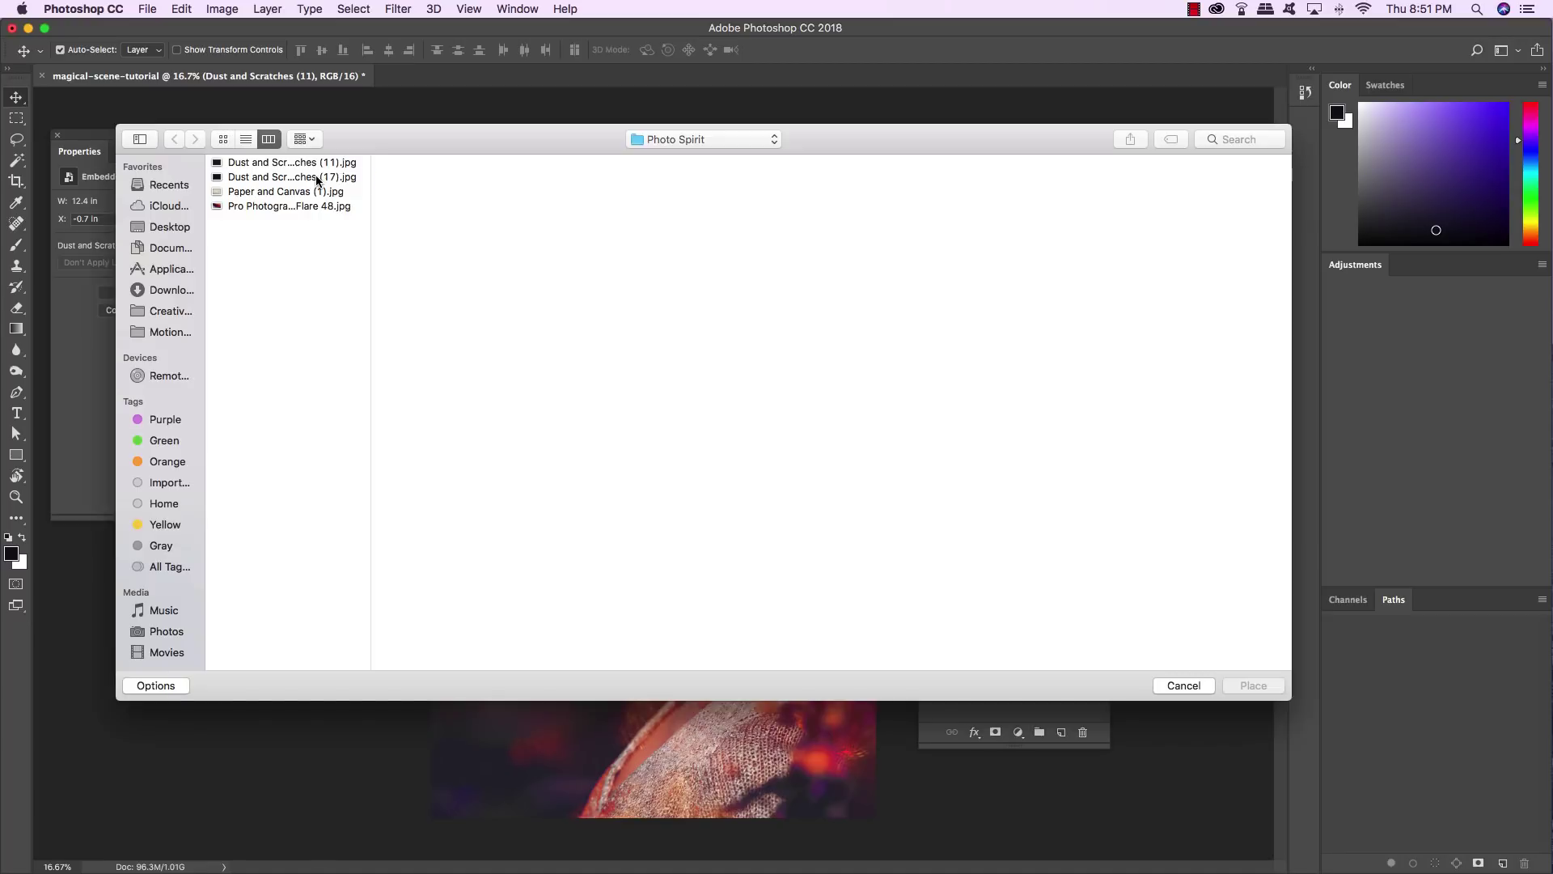
click(260, 179)
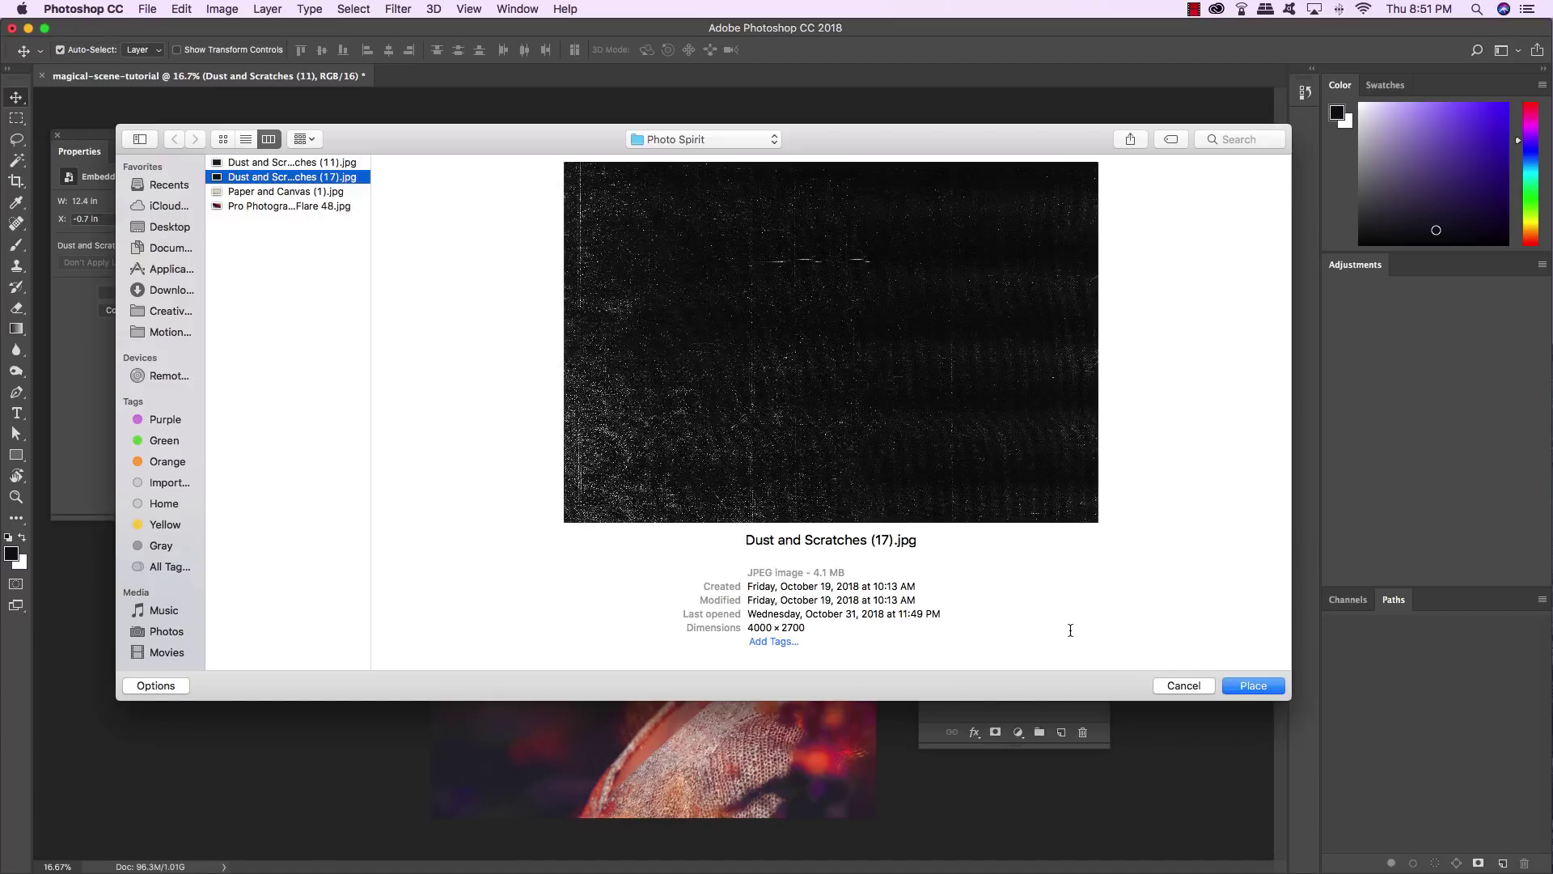
click(1252, 686)
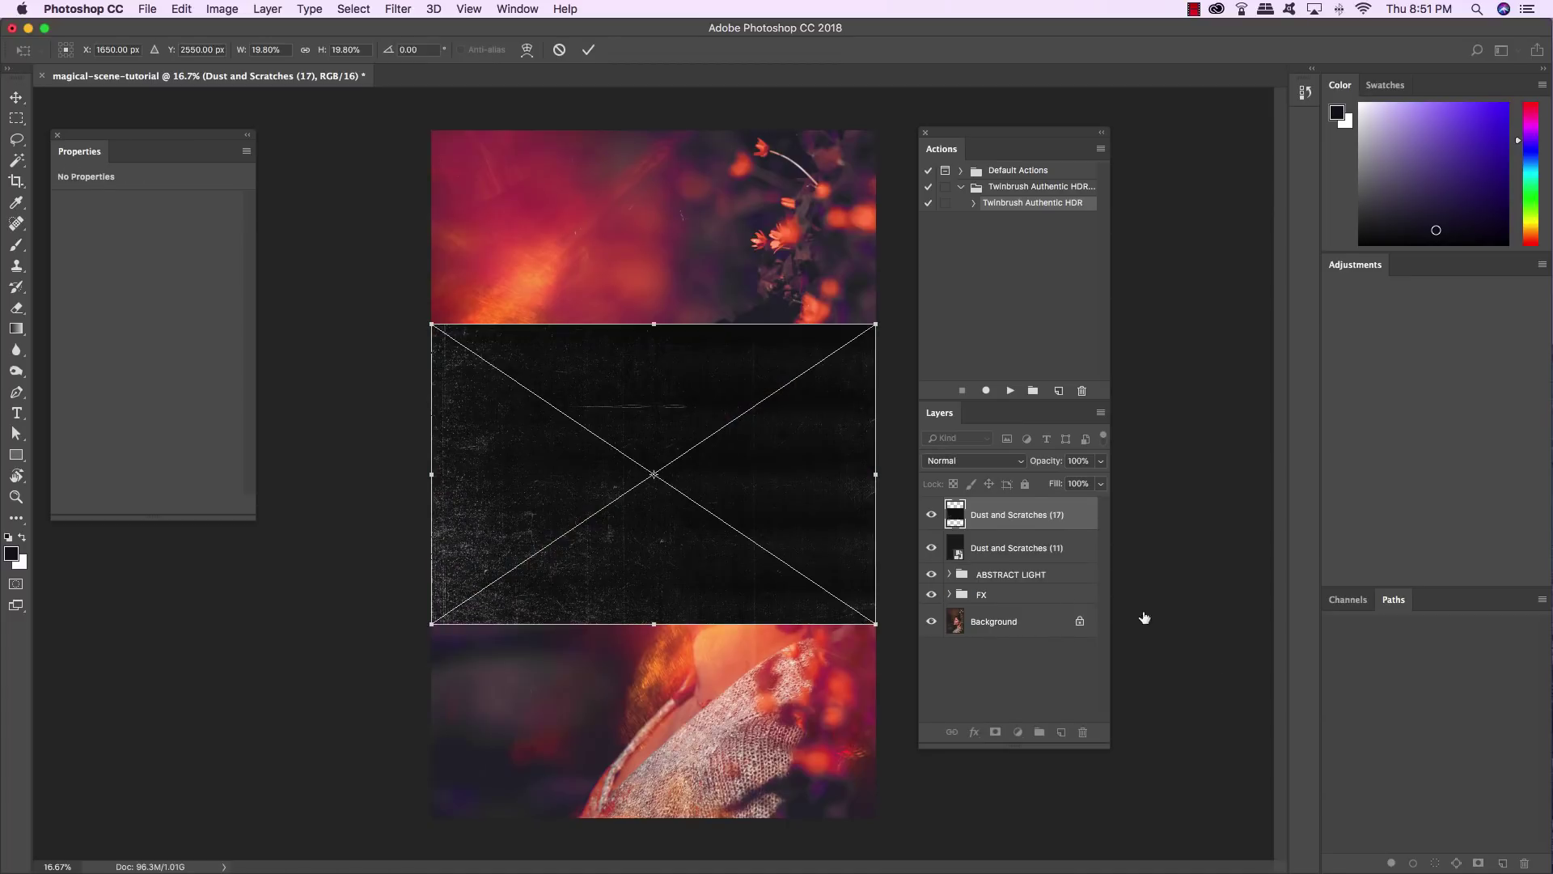
Transform the Dust and Scratches (17) texture: rotate 90° counter-clockwise, flip horizontally and scale to about 34% so it covers the canvas.
right_click(694, 372)
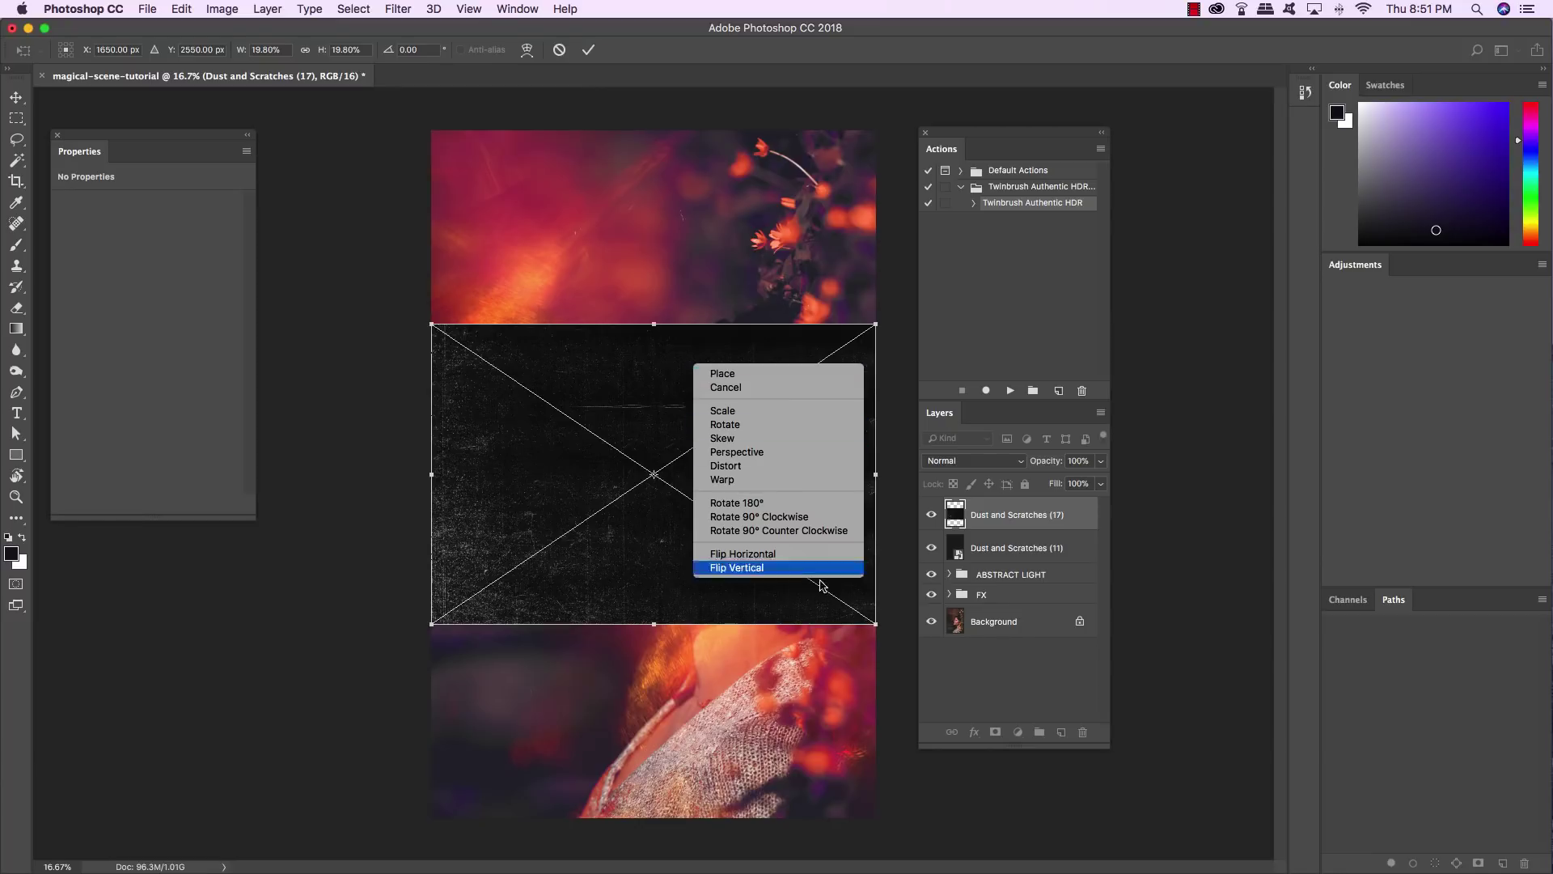
click(807, 530)
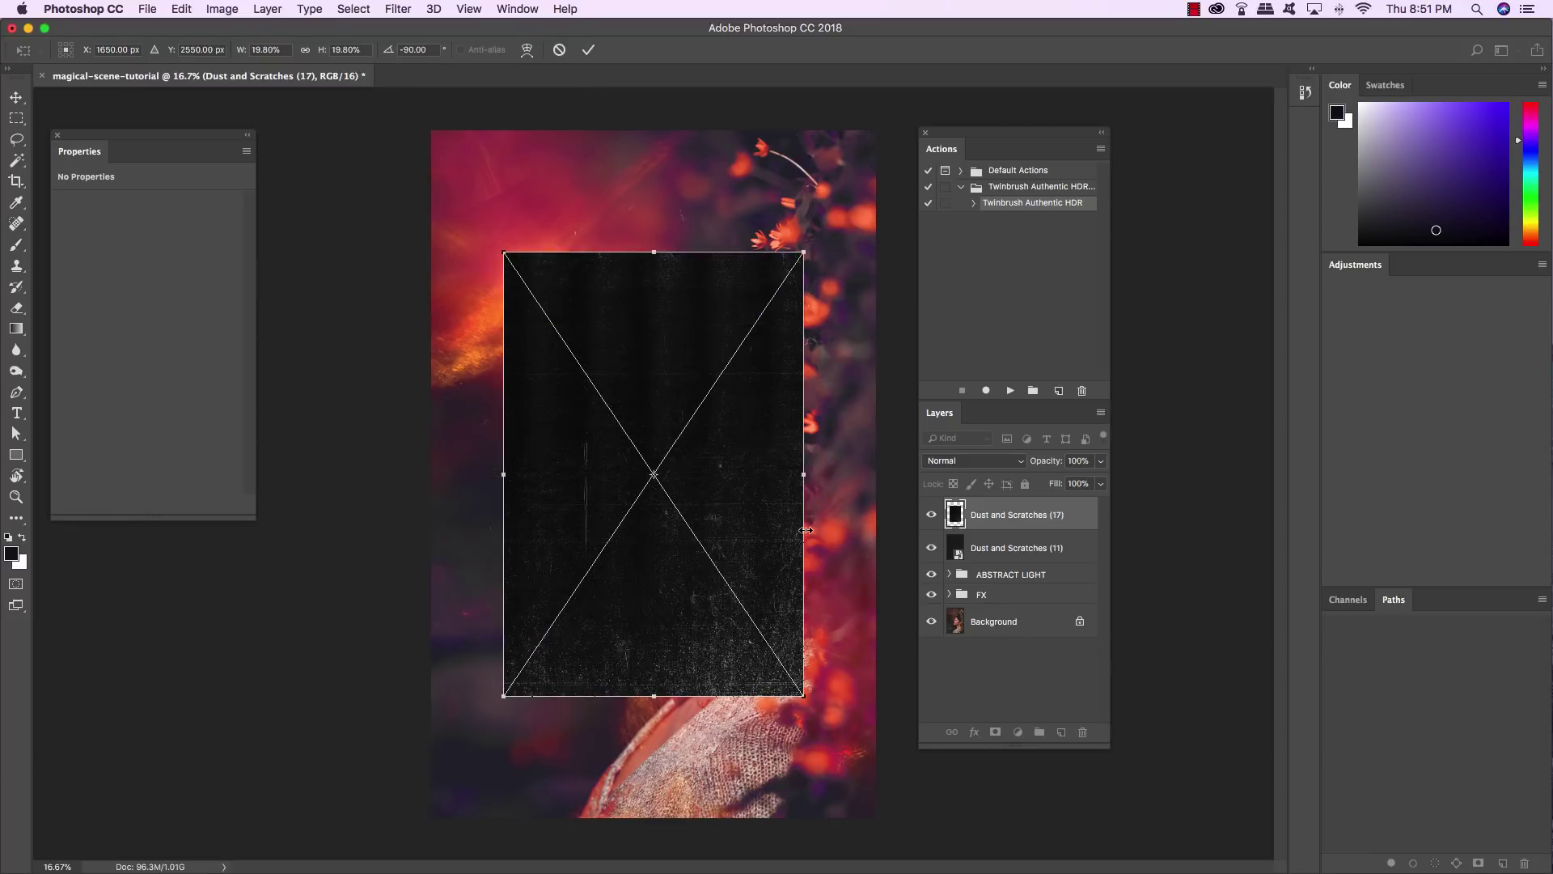
right_click(735, 444)
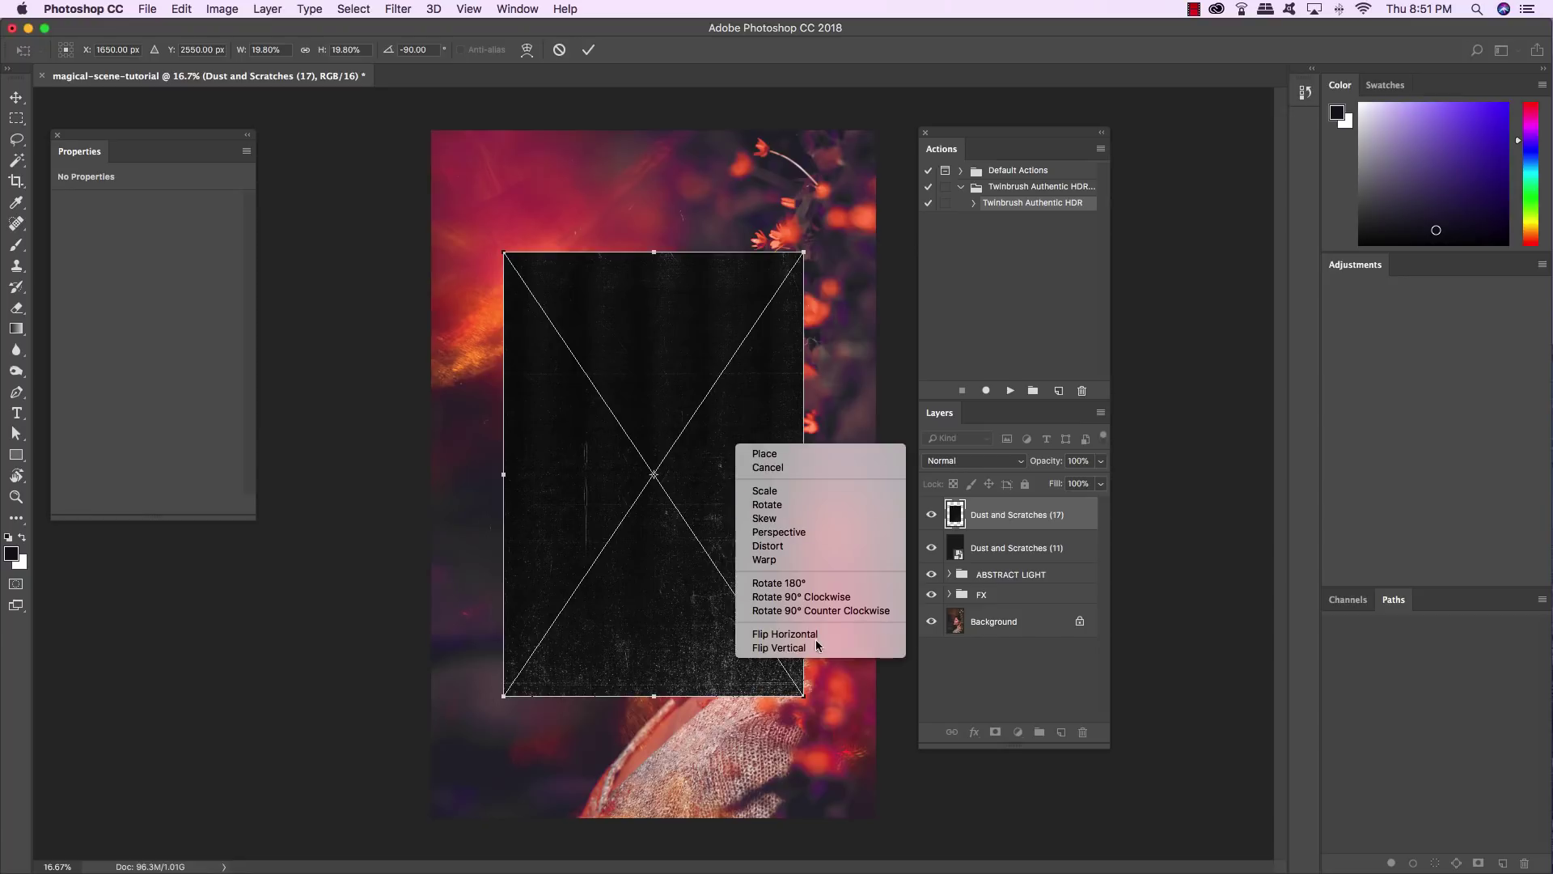
click(815, 634)
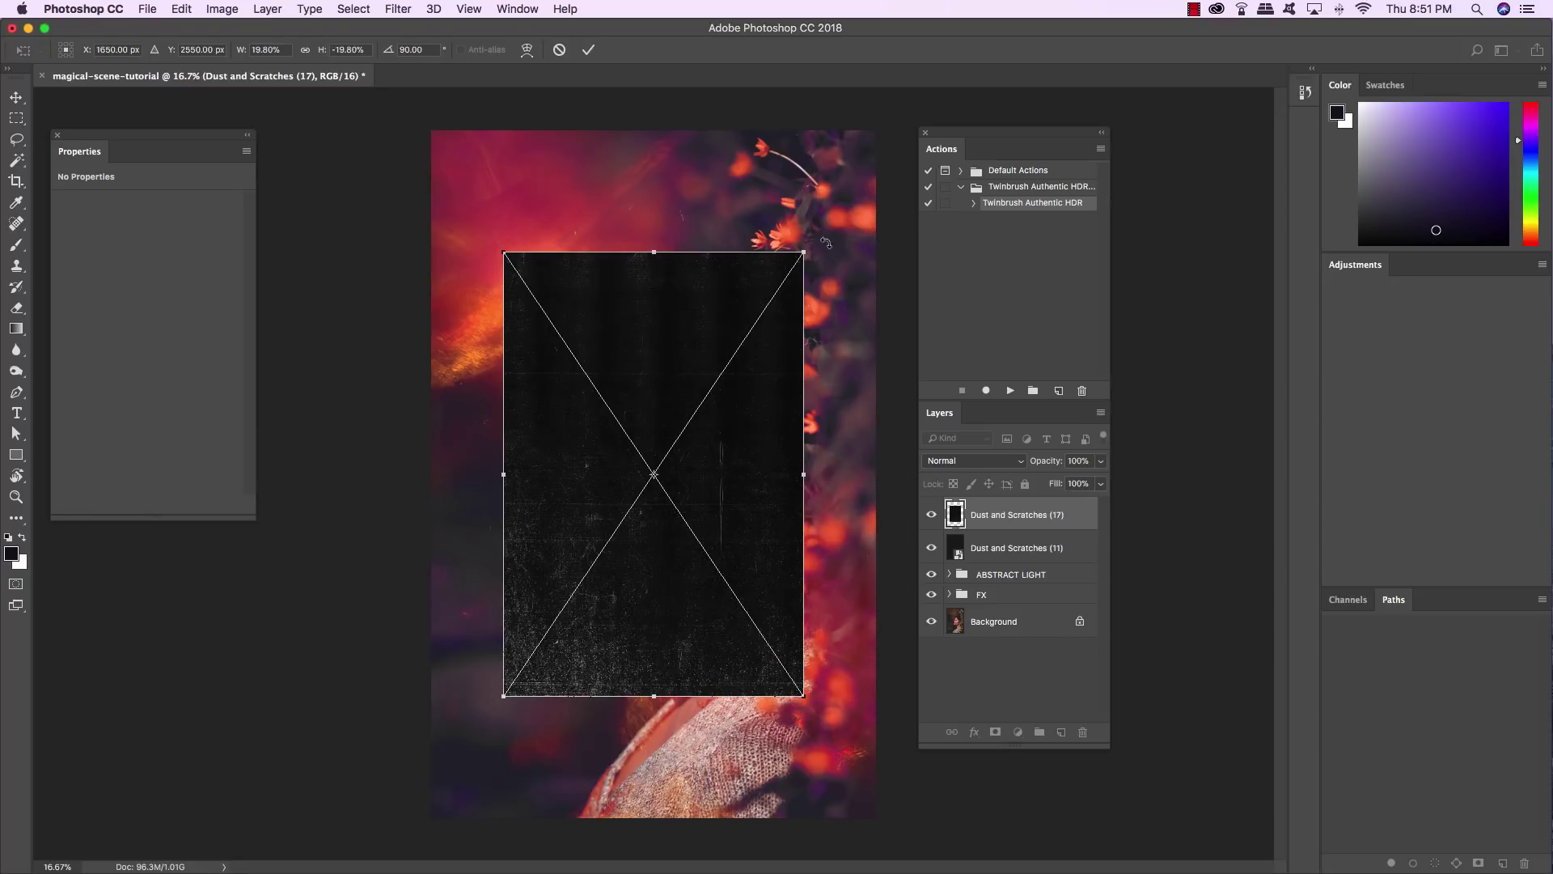
drag(803, 252, 930, 108)
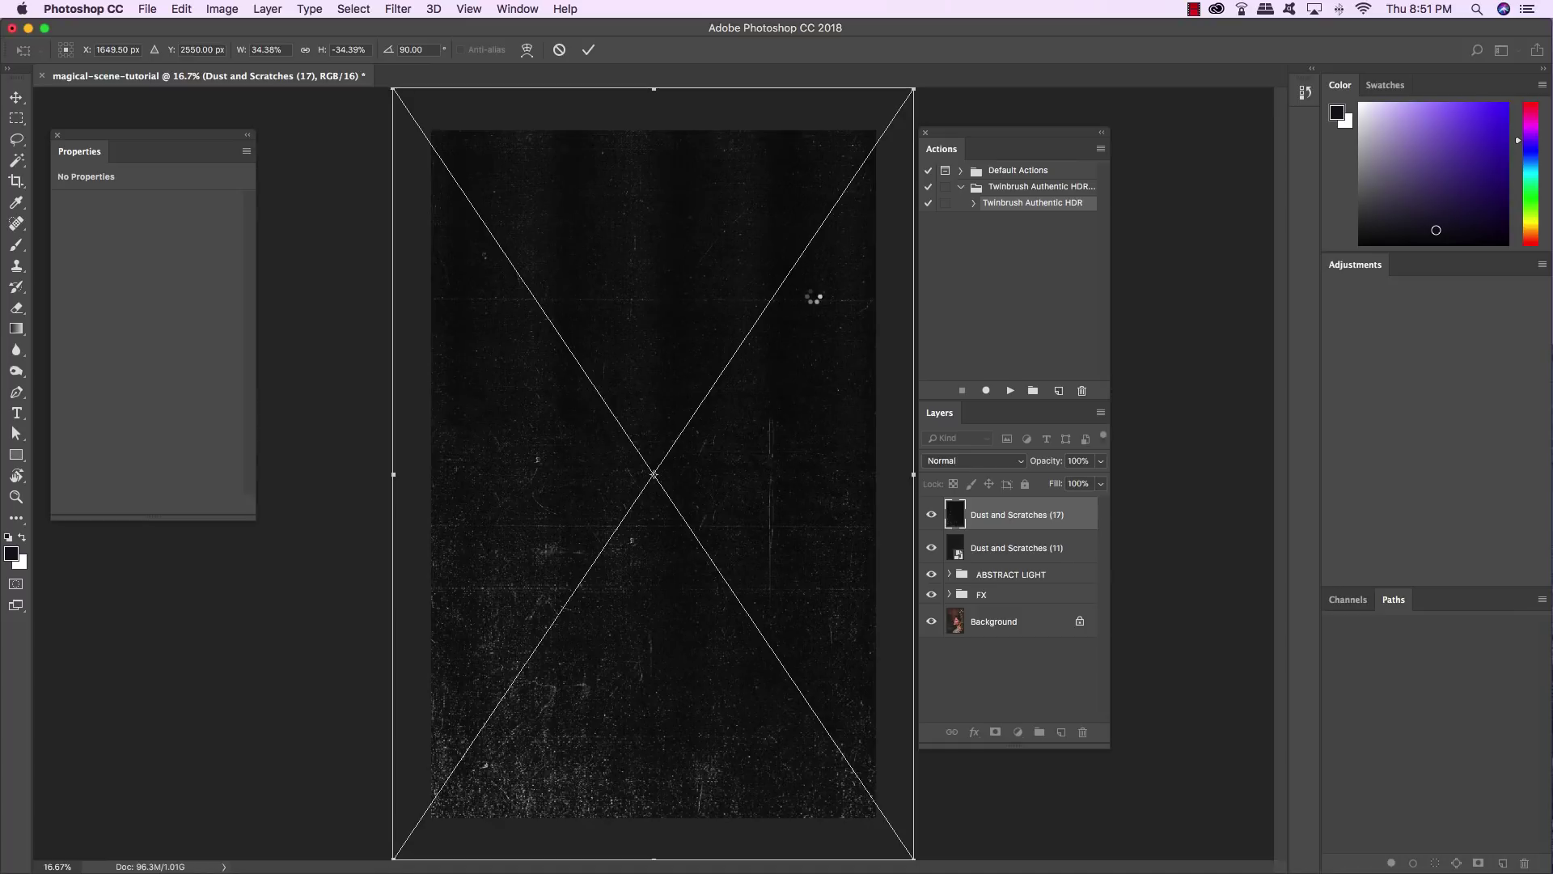
key(Return)
Set the Dust and Scratches (17) layer to Screen blend mode at 50% opacity.
click(971, 461)
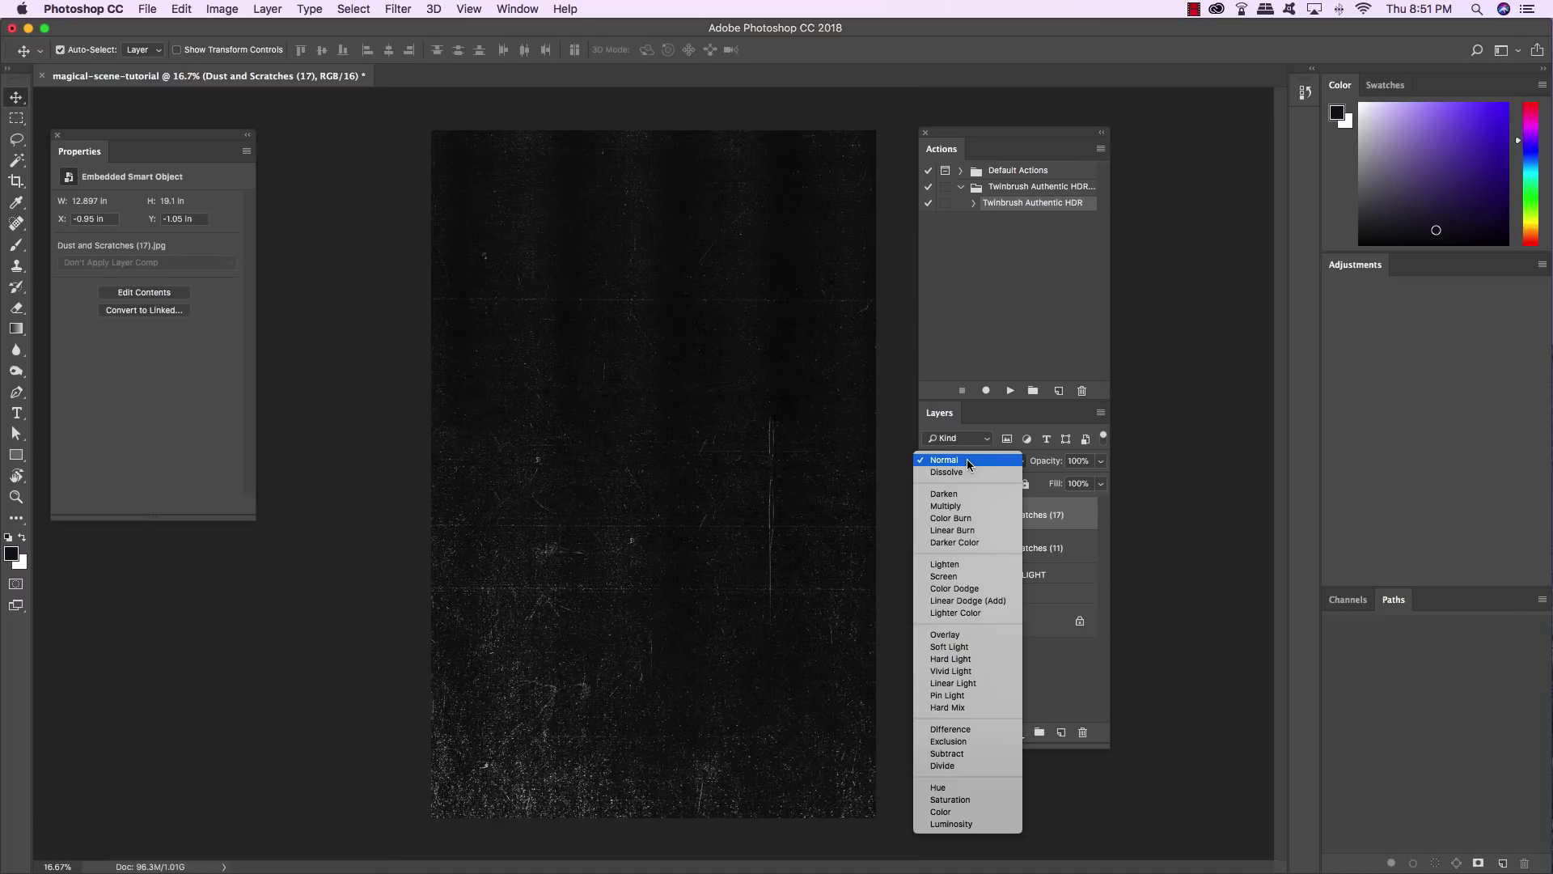
click(963, 577)
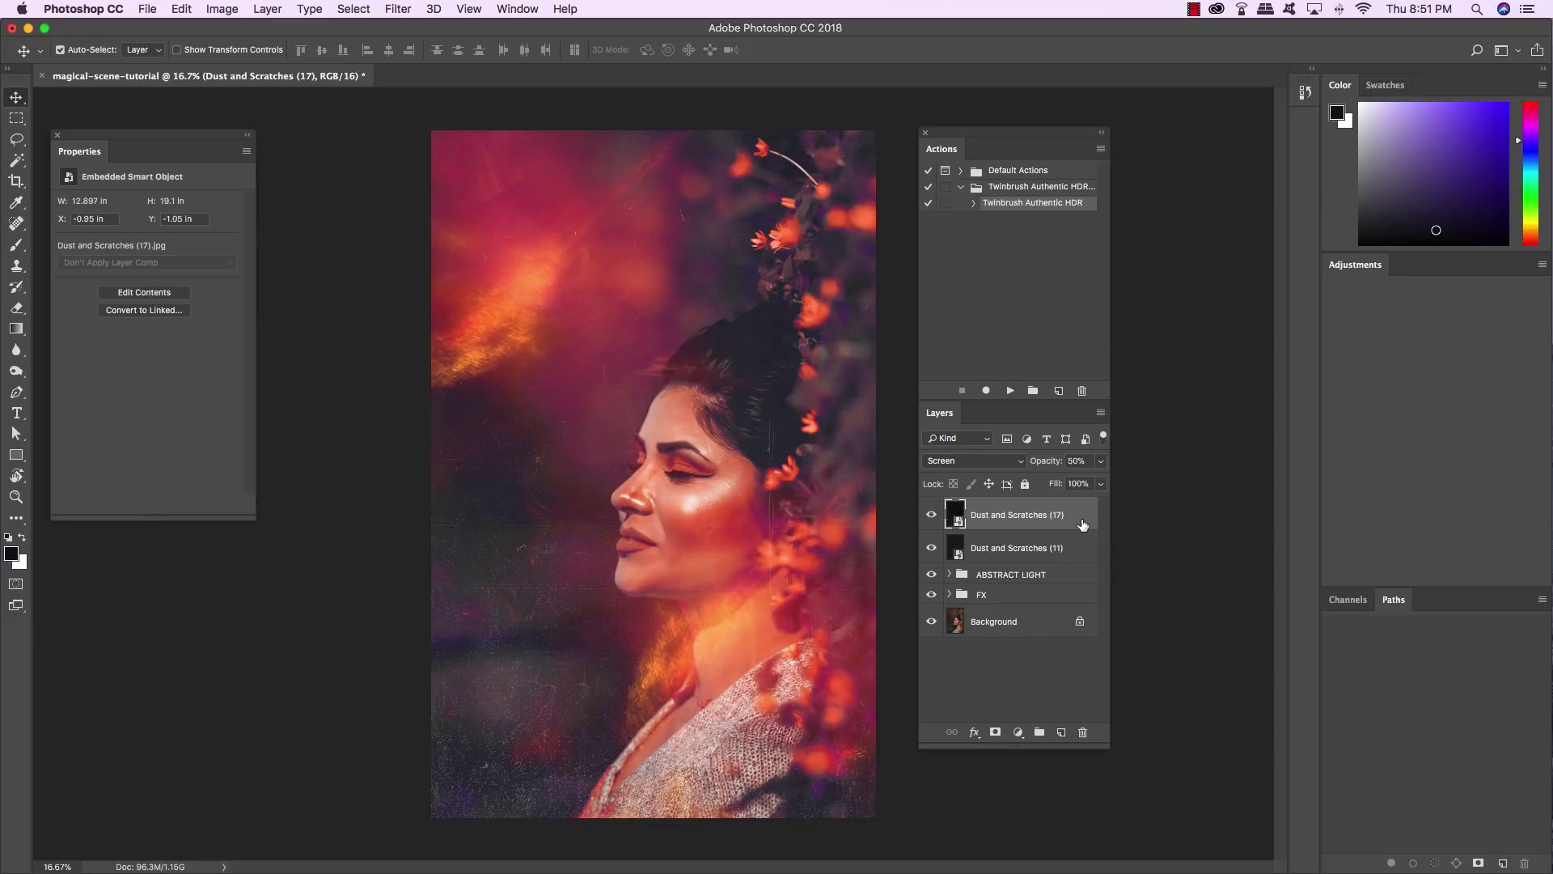
Group the two dust texture layers and name the group DUST & SCRATCHES.
shift+click(1076, 552)
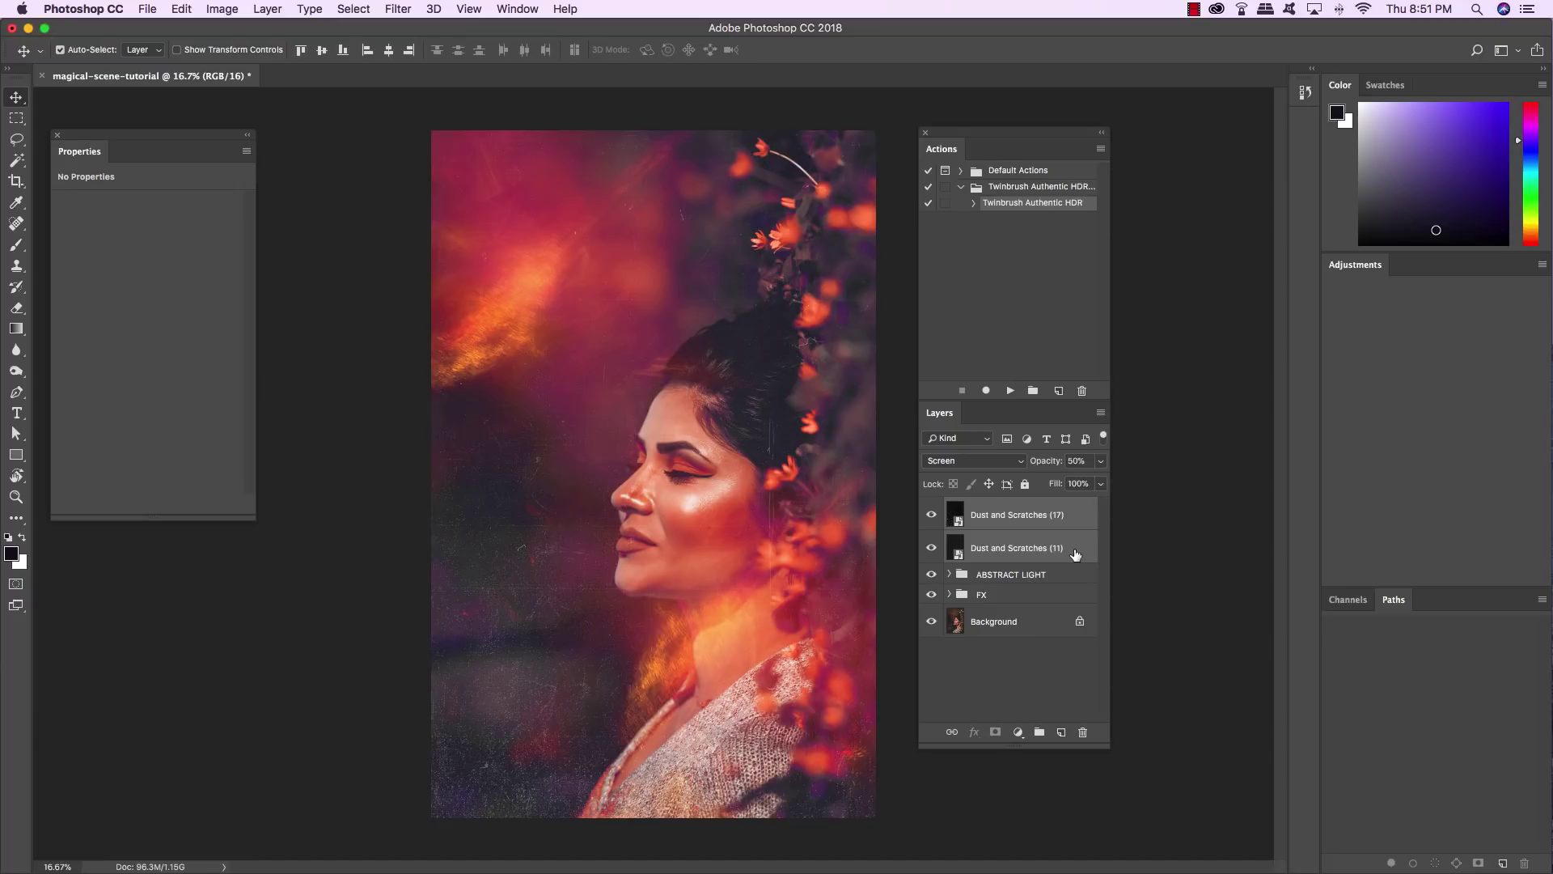
key(super+g)
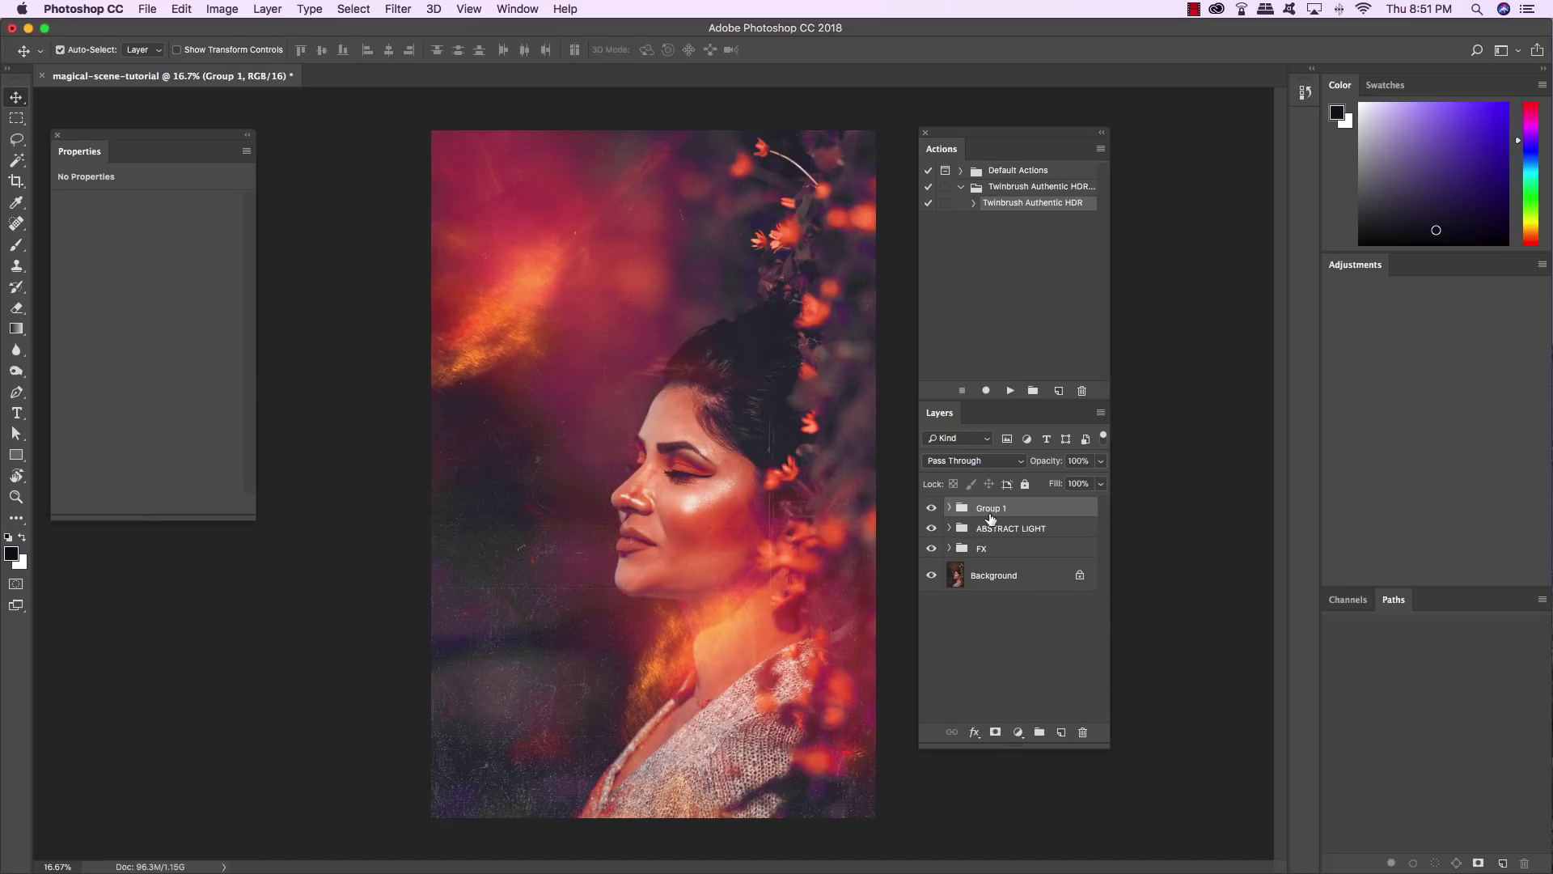
double_click(991, 508)
text(DUST & SCRATCHES)
key(Return)
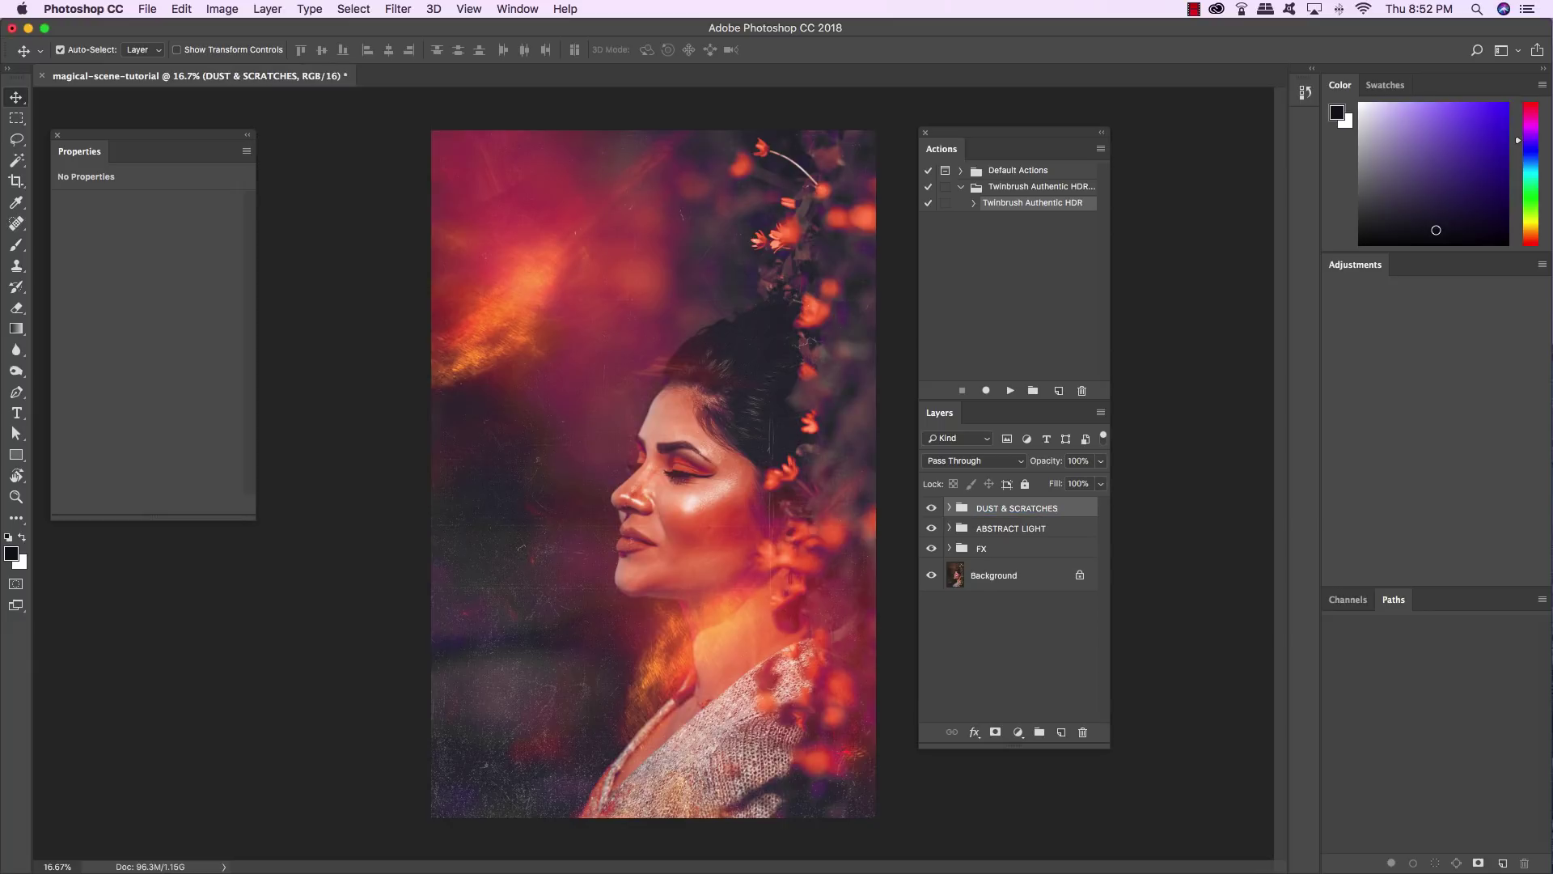
Add a Levels adjustment clipped to the DUST & SCRATCHES group and raise its black input level to 12.
click(1018, 733)
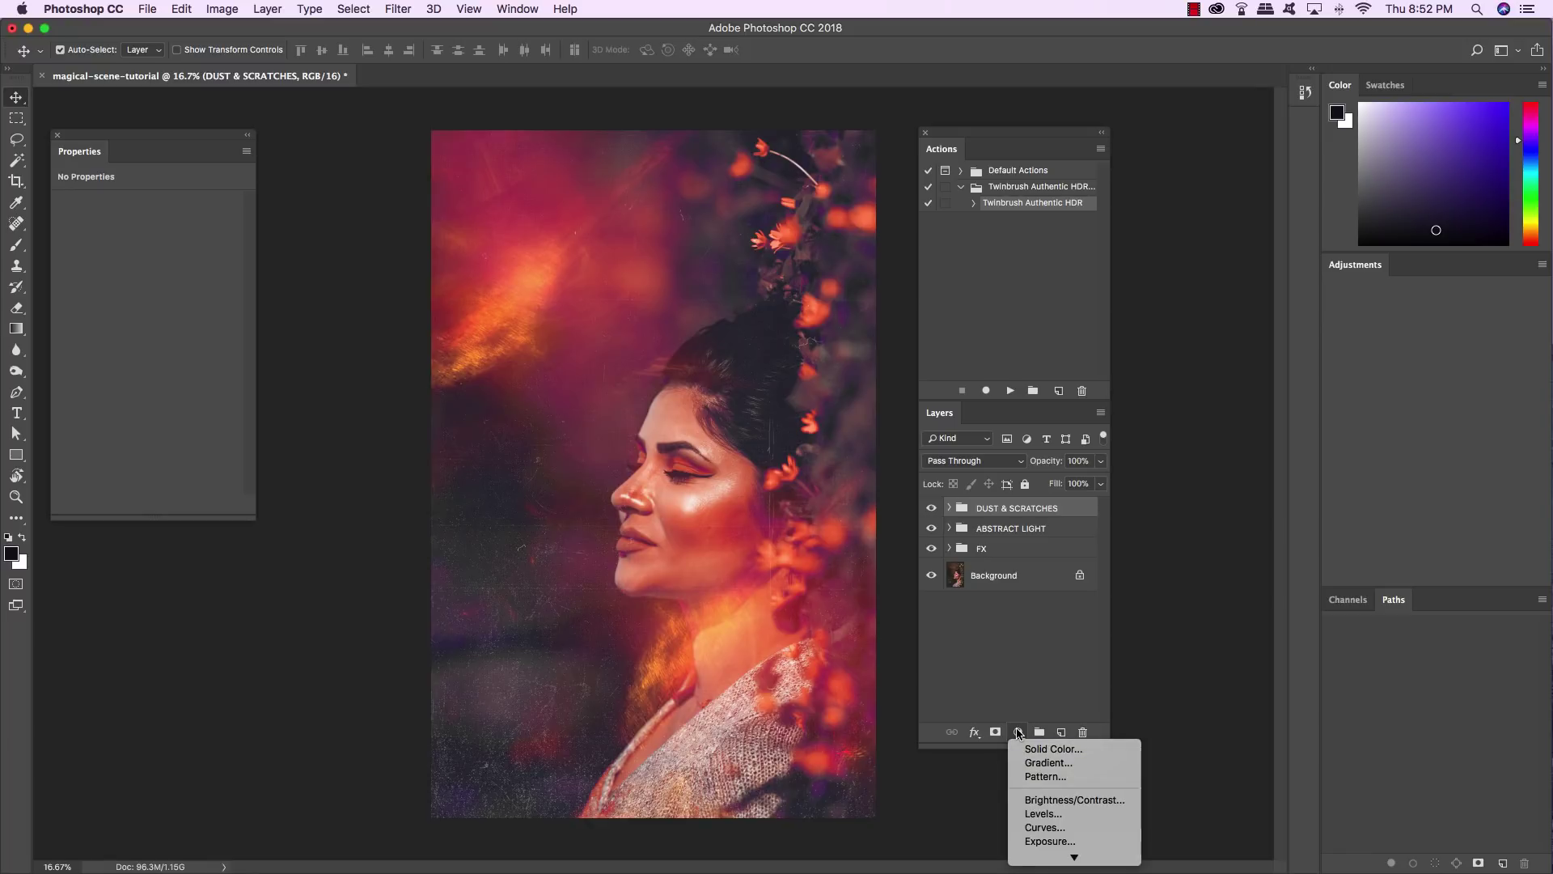
alt+click(1040, 812)
click(700, 420)
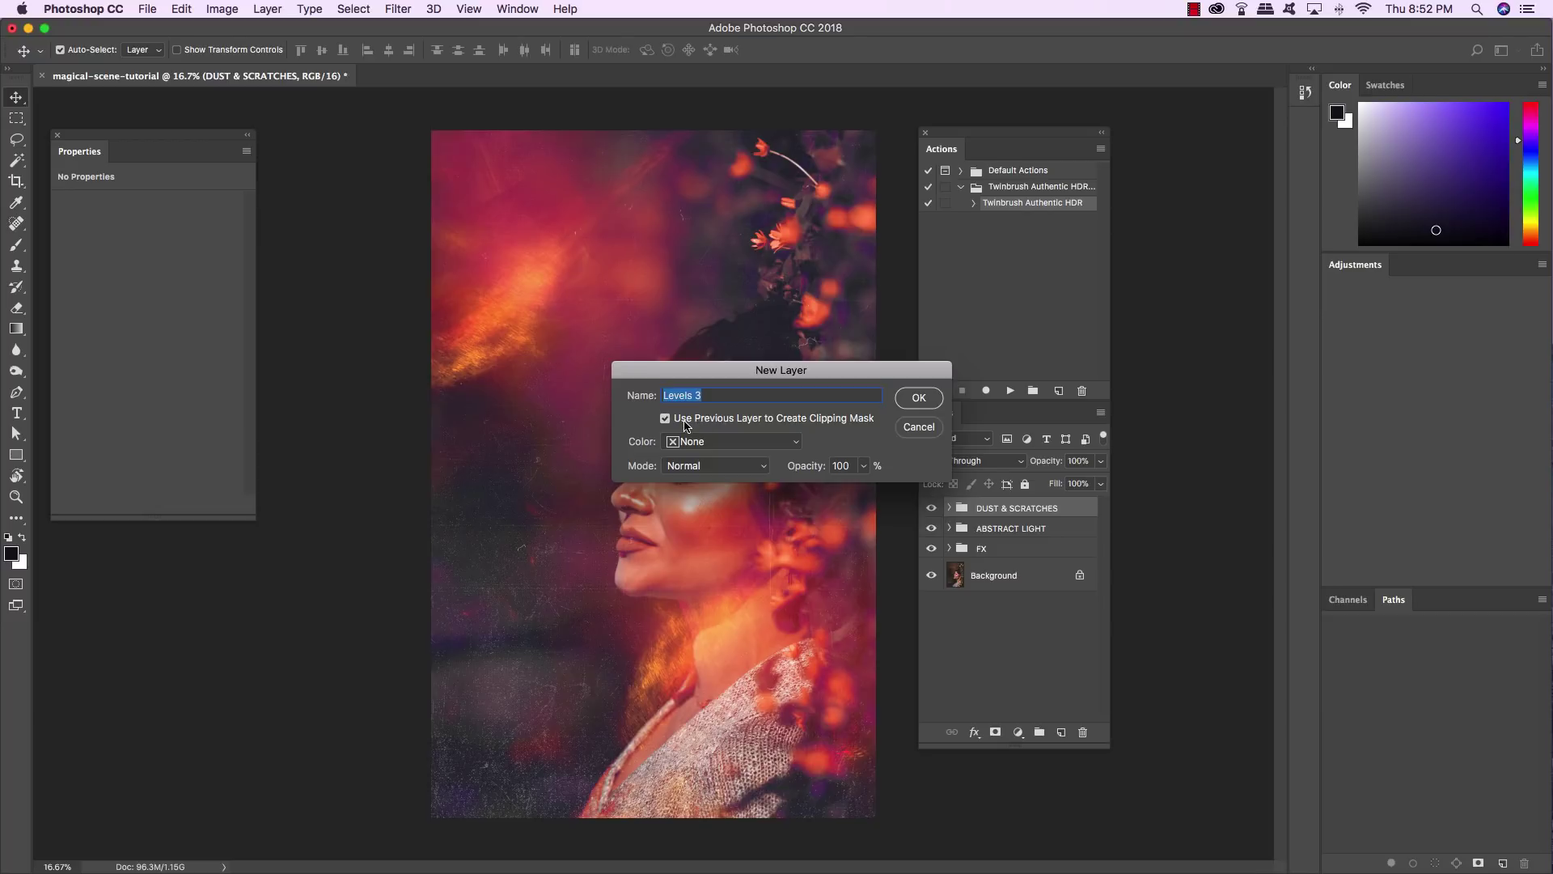
click(922, 398)
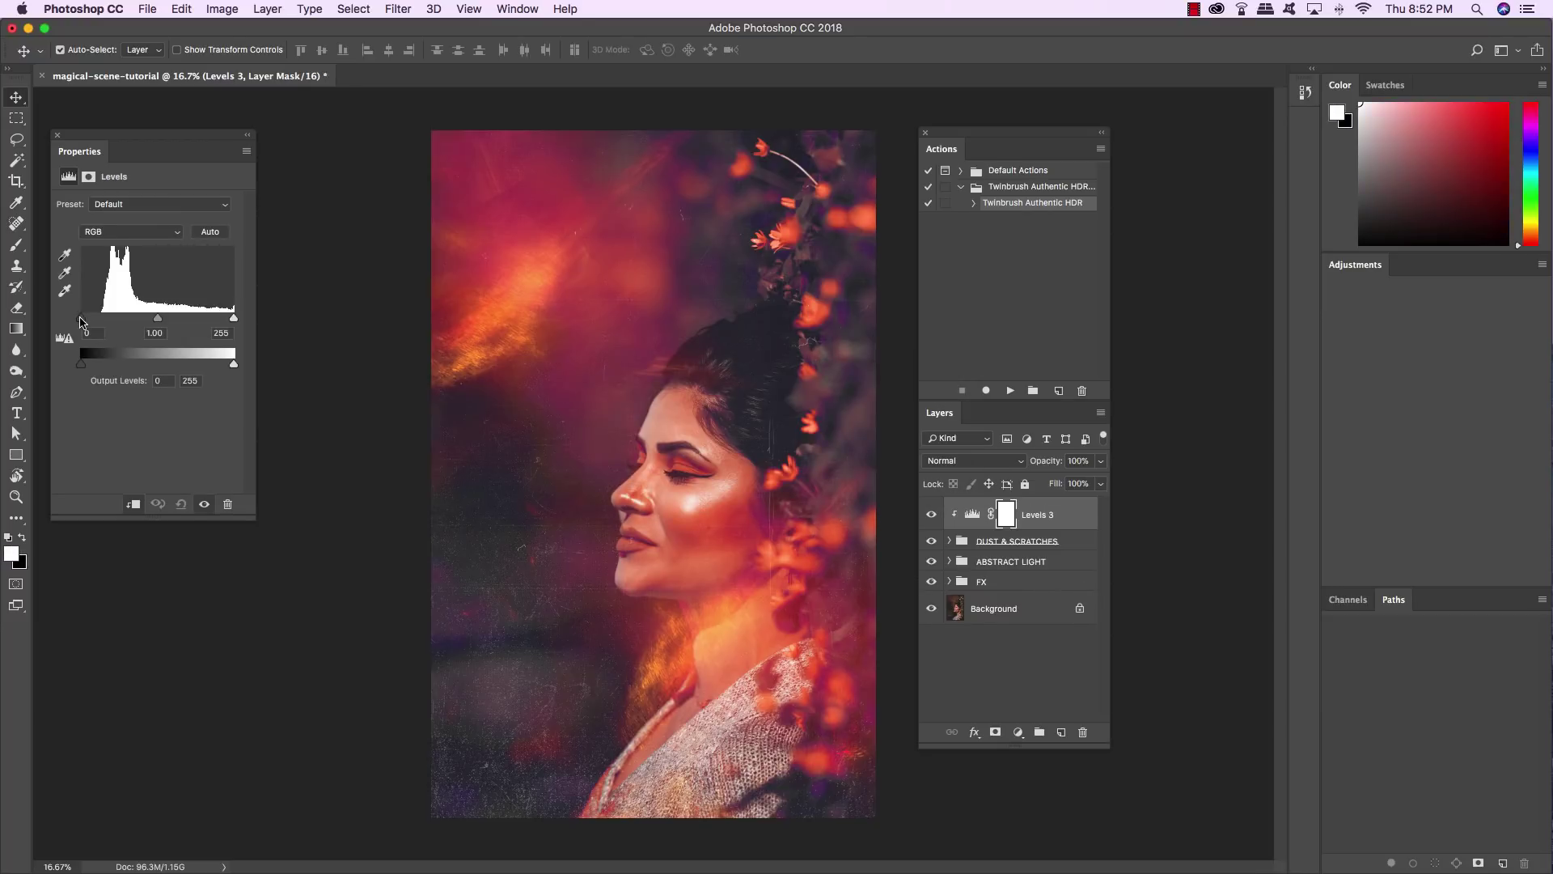
drag(82, 322, 89, 322)
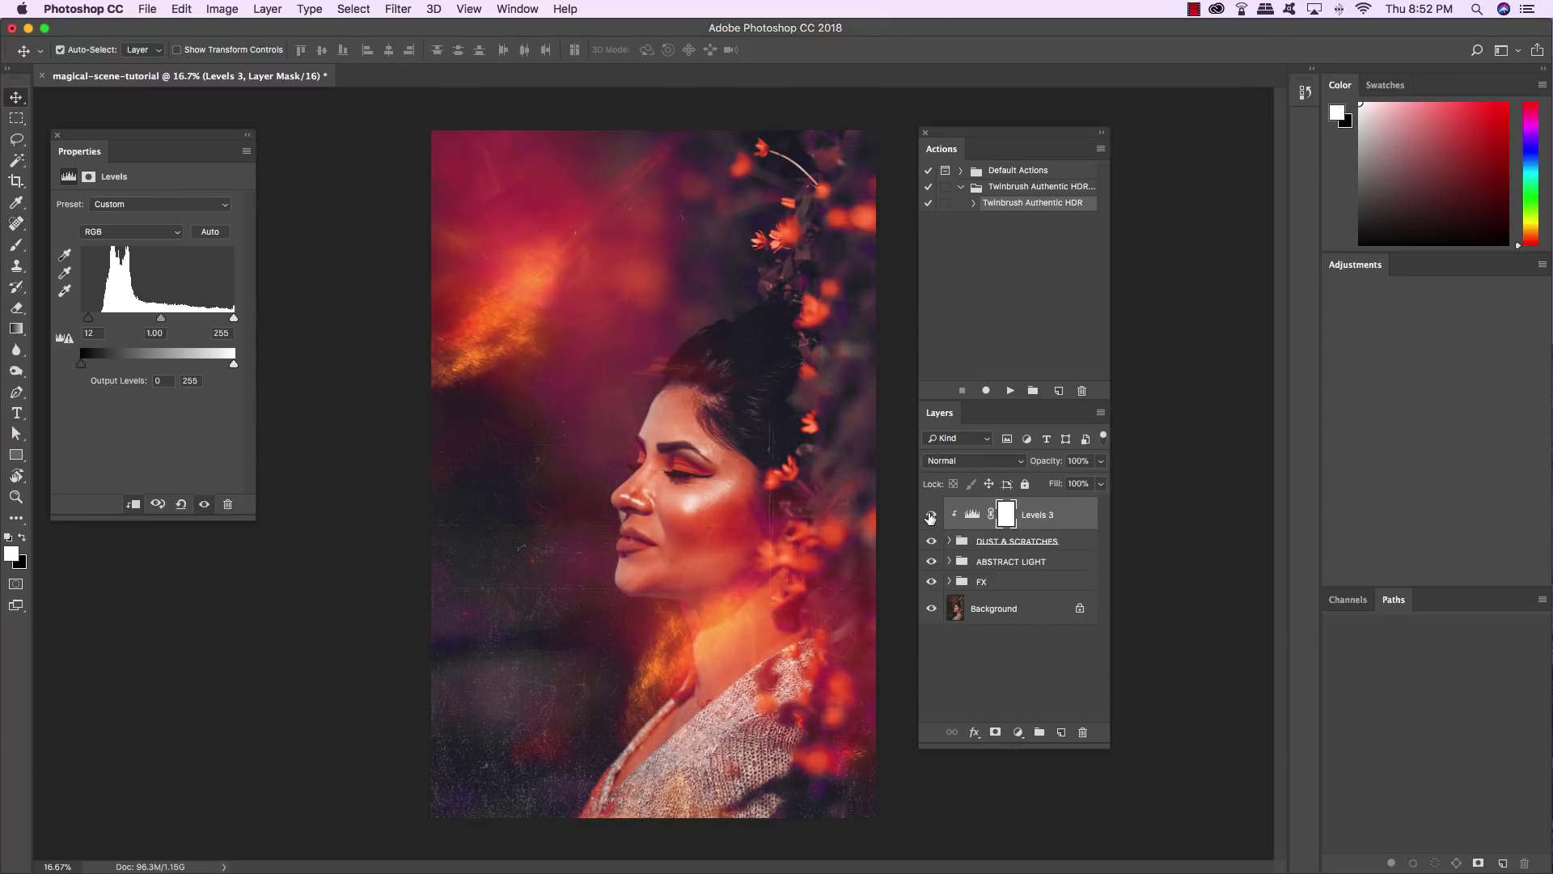
Place the Pro Photography Lens Flare 48.jpg image from the Photo Spirit folder as an embedded object.
click(147, 7)
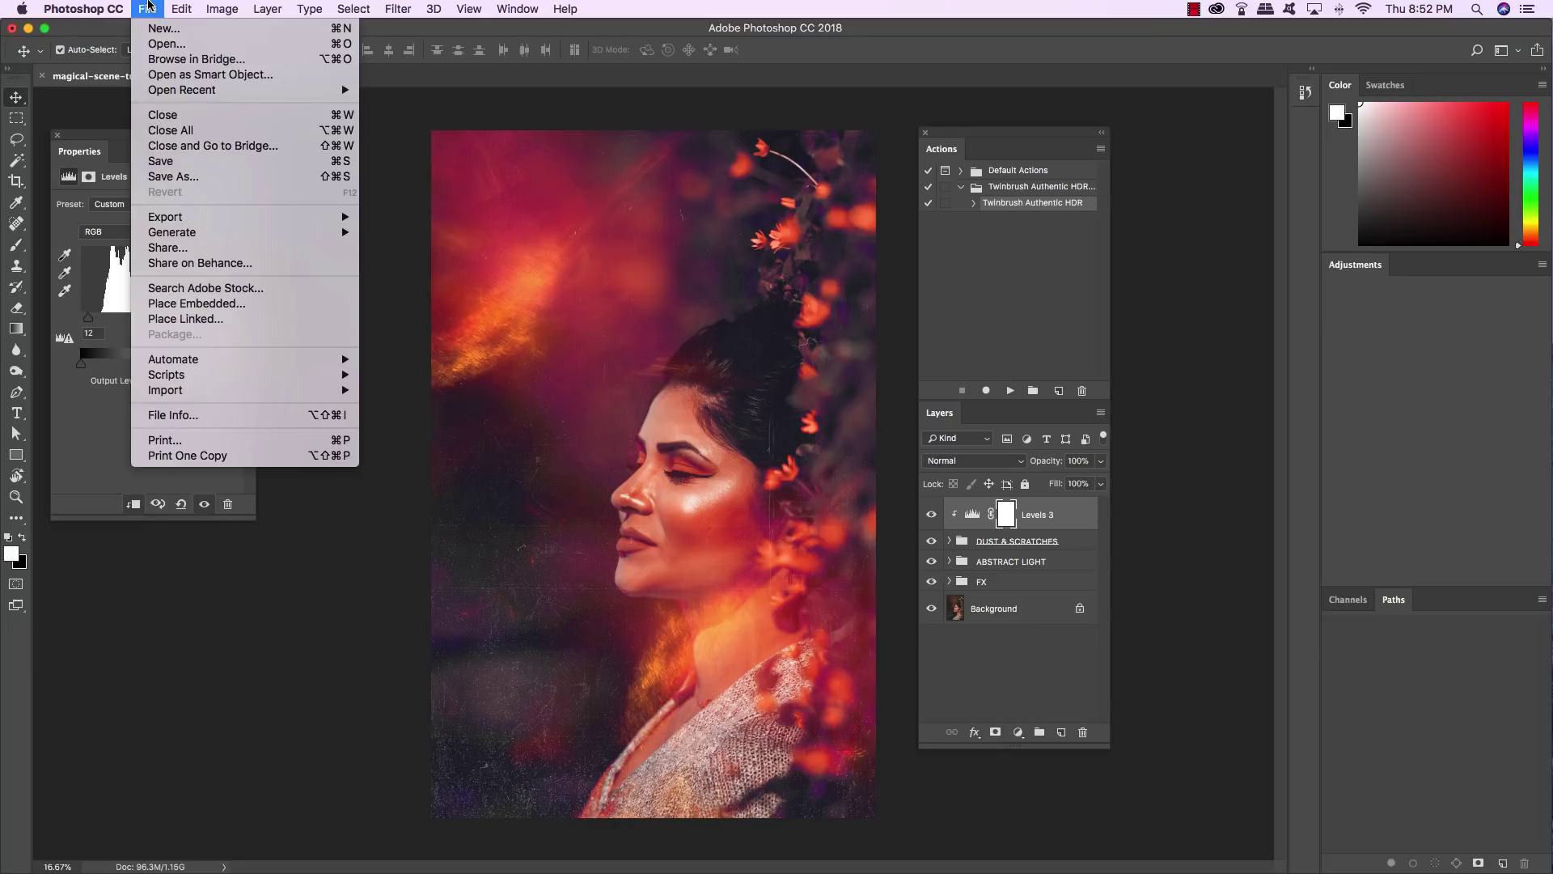
click(240, 309)
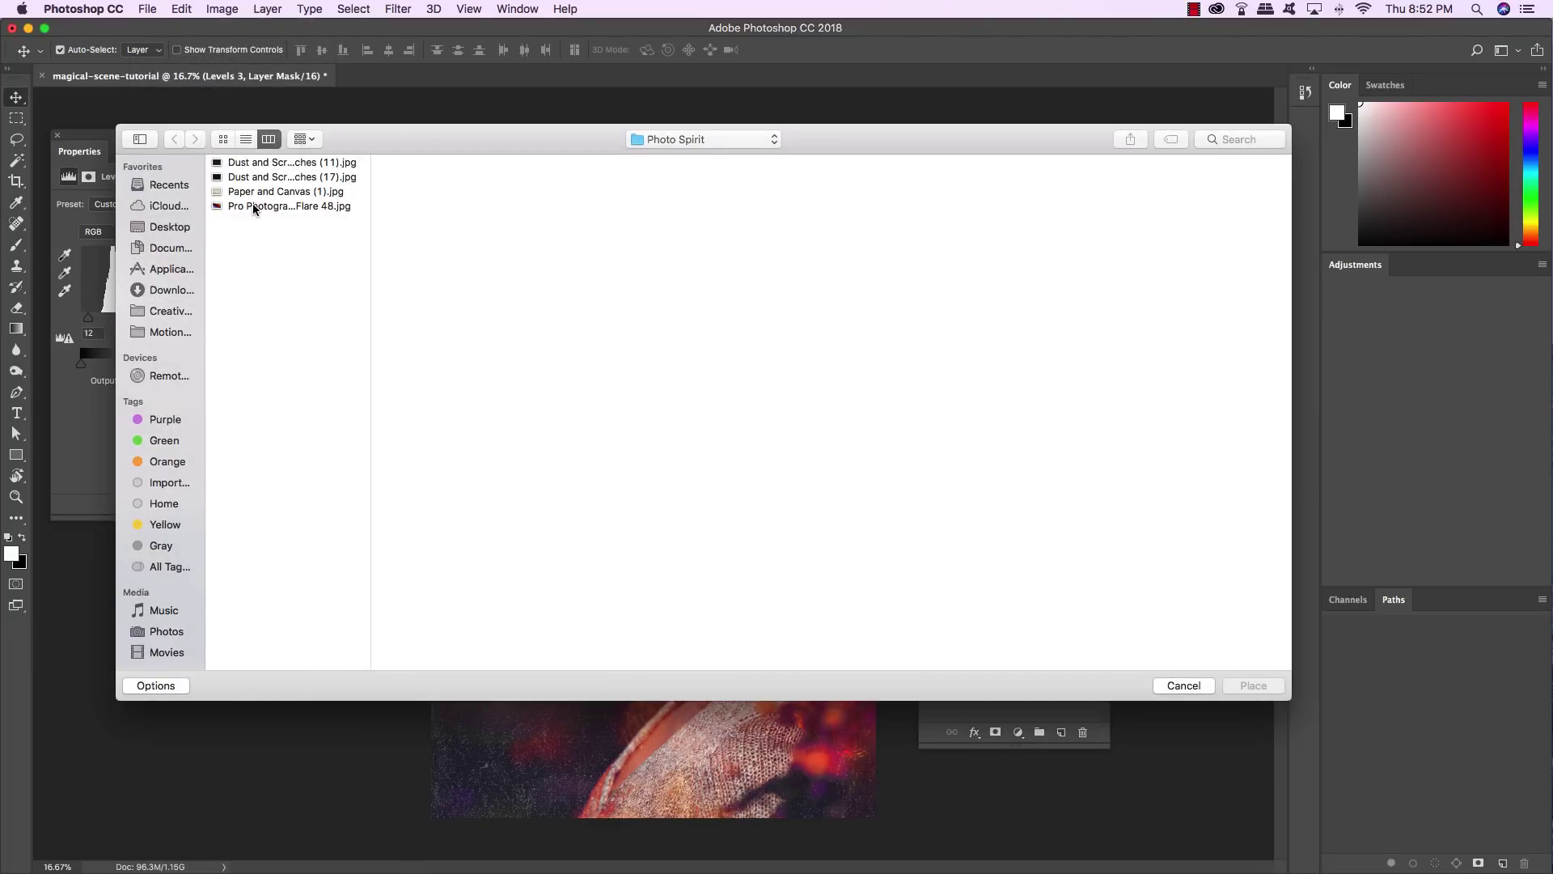
click(243, 207)
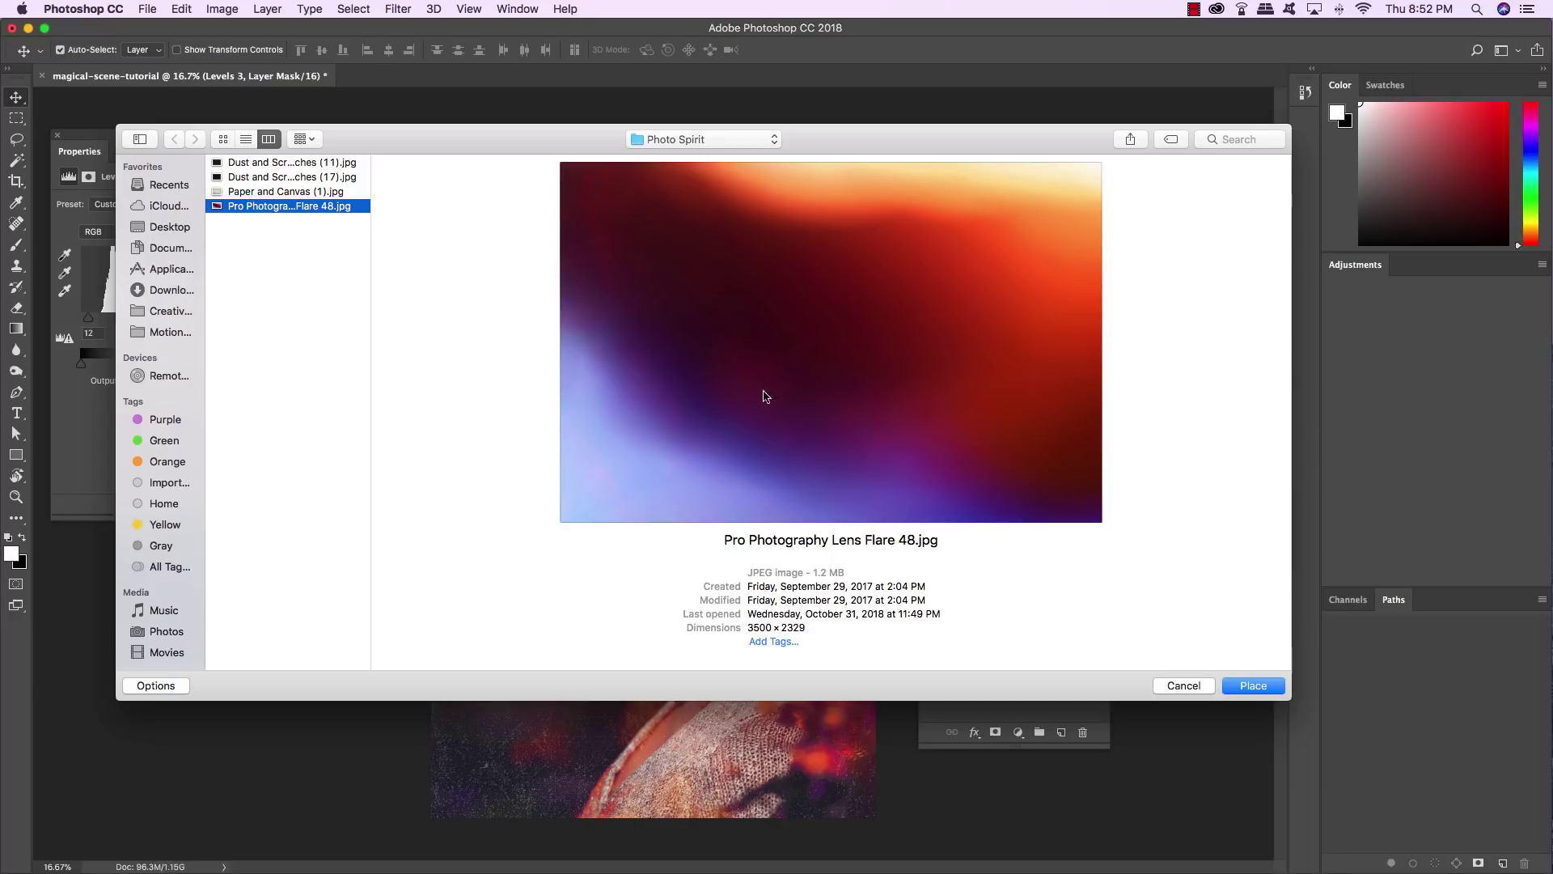
click(1253, 685)
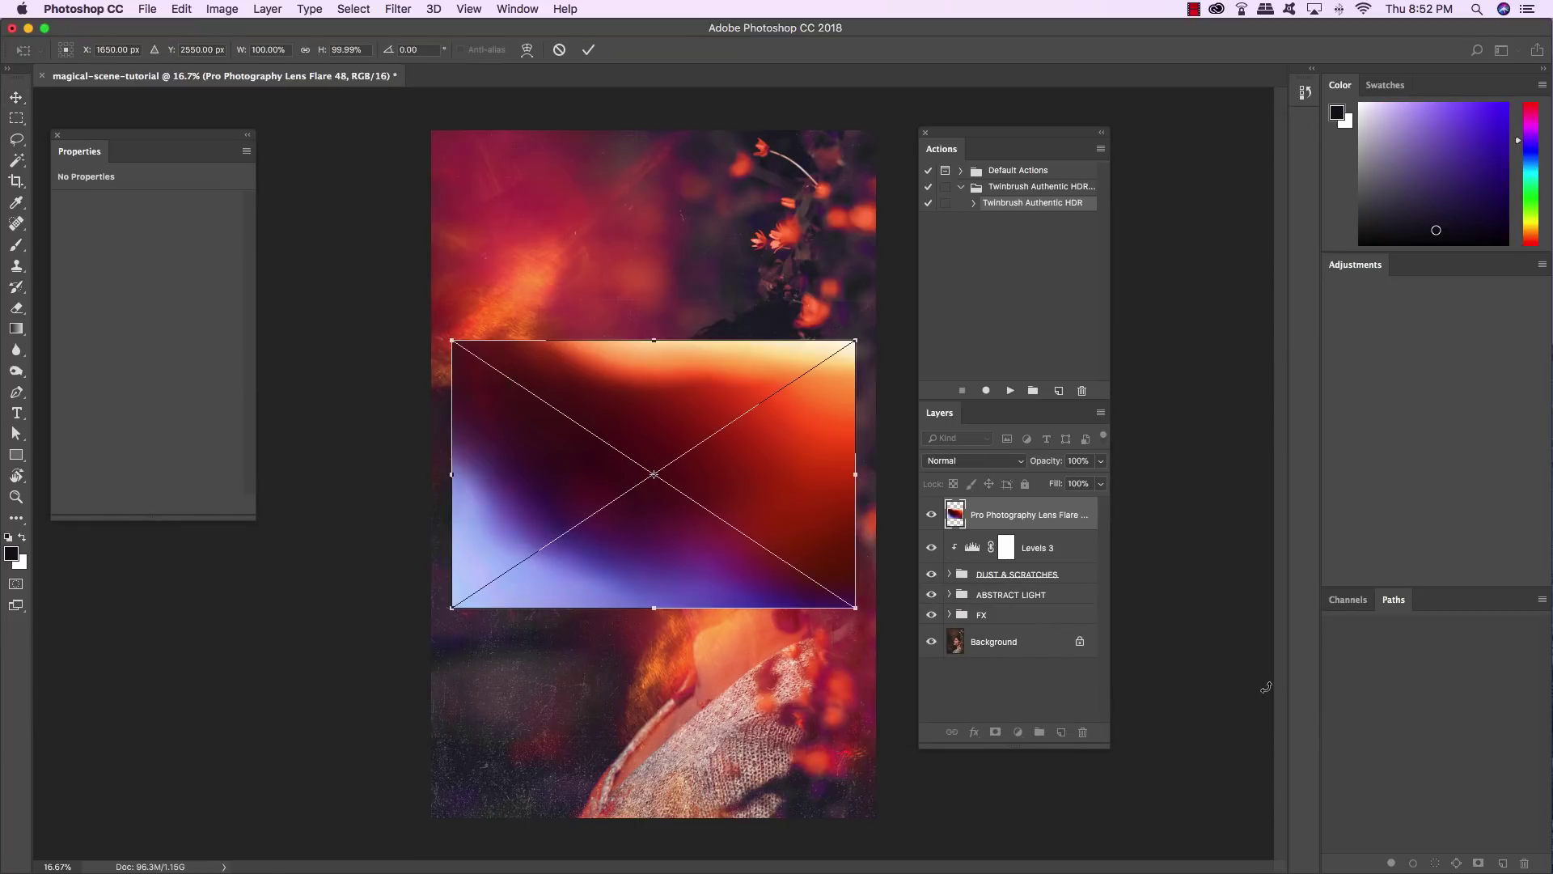
Transform the placed lens flare: rotate 90° clockwise, flip vertically and scale to about 216% so it covers the canvas.
right_click(733, 444)
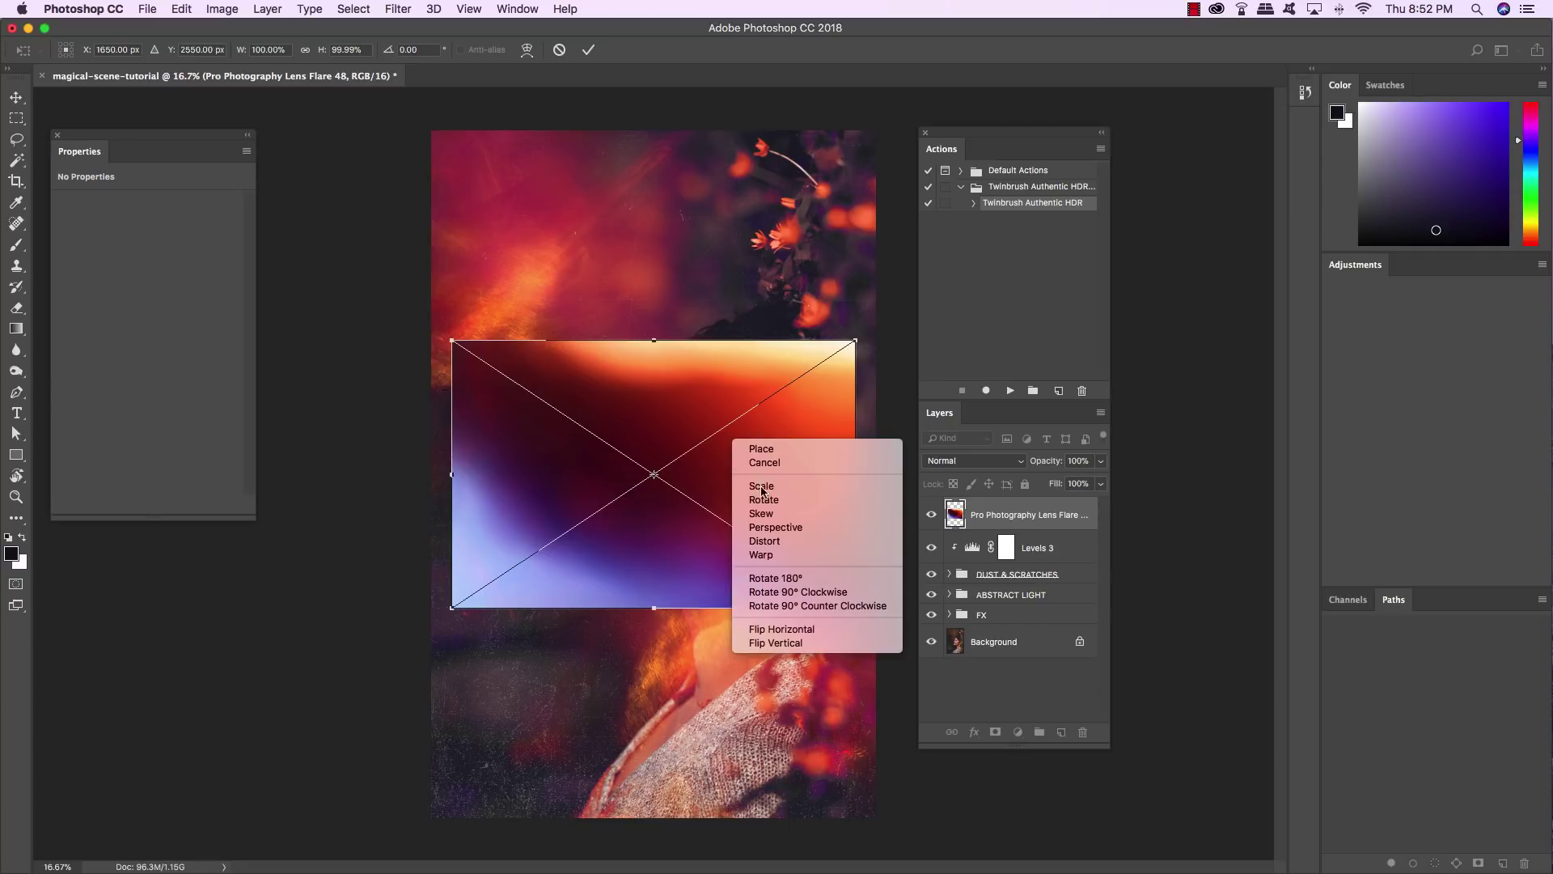
click(829, 513)
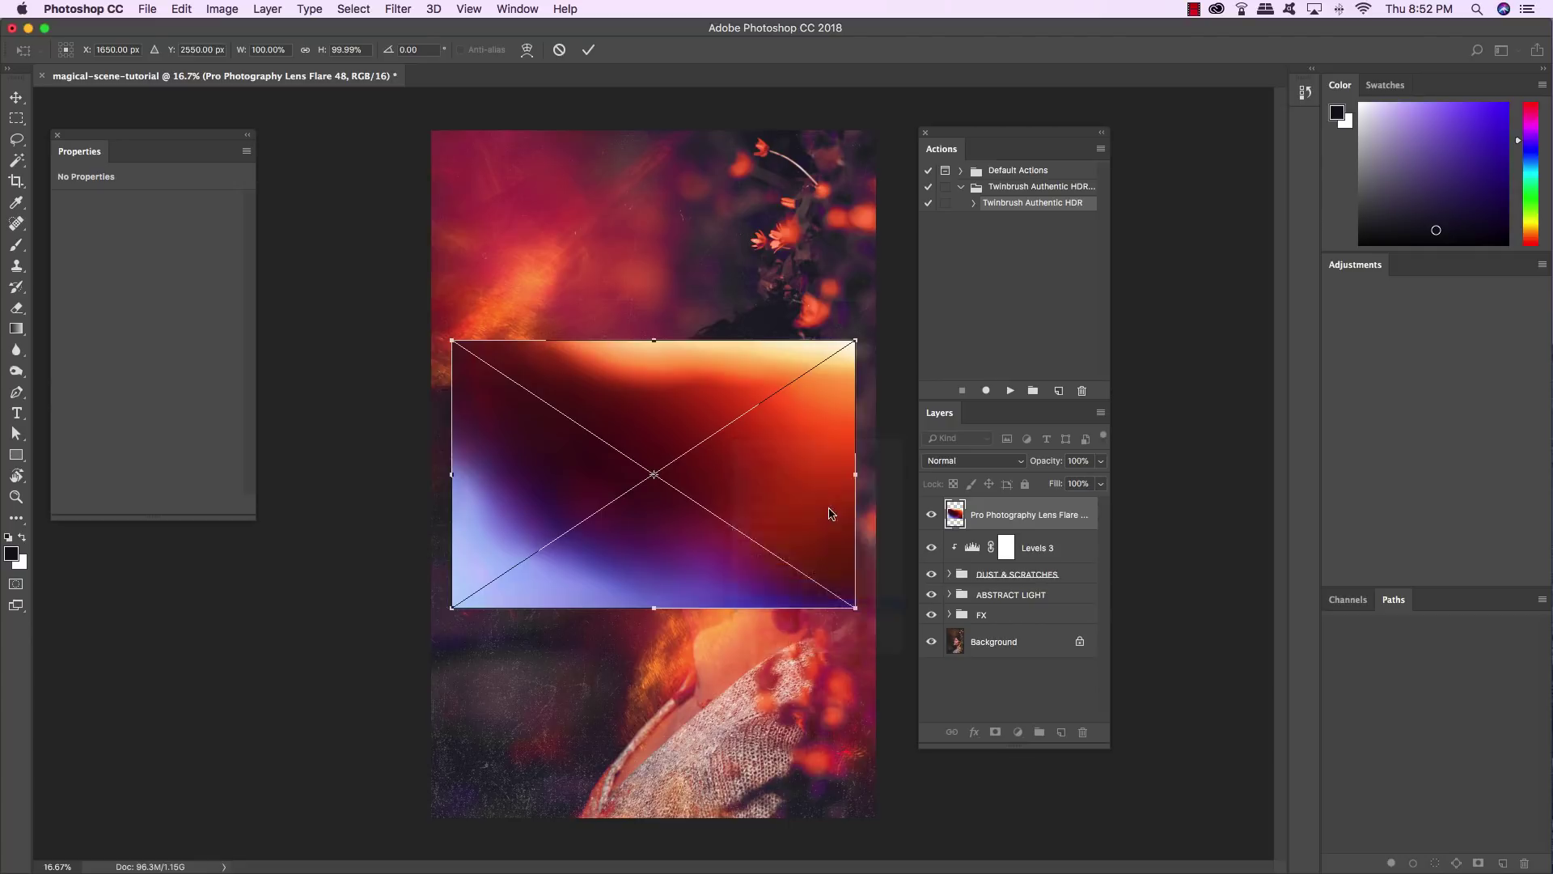
right_click(688, 358)
click(736, 544)
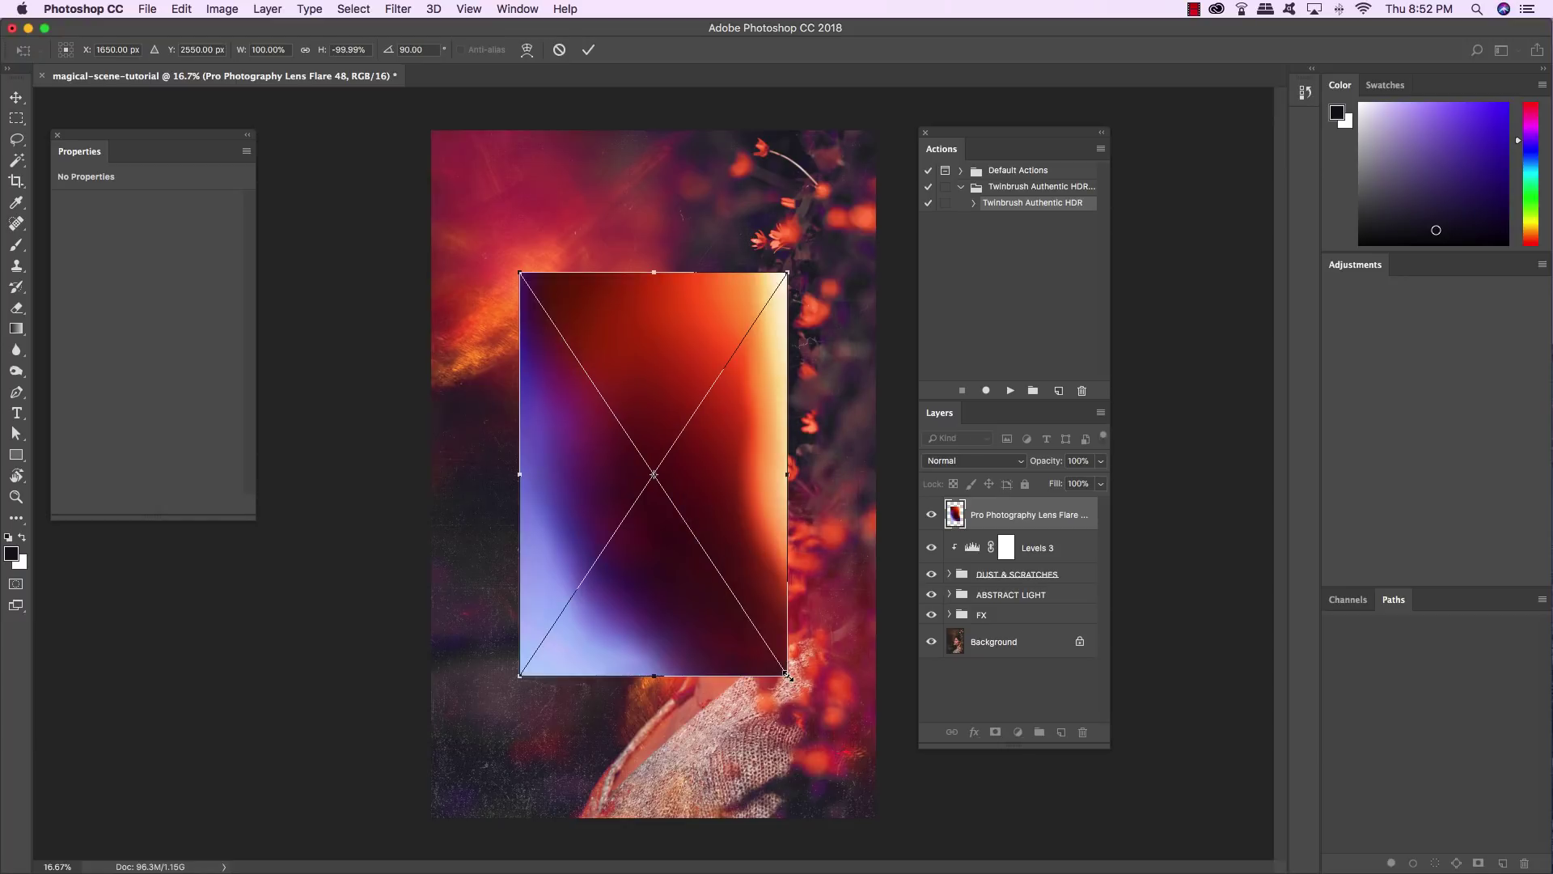
drag(787, 675, 999, 870)
key(super+equal)
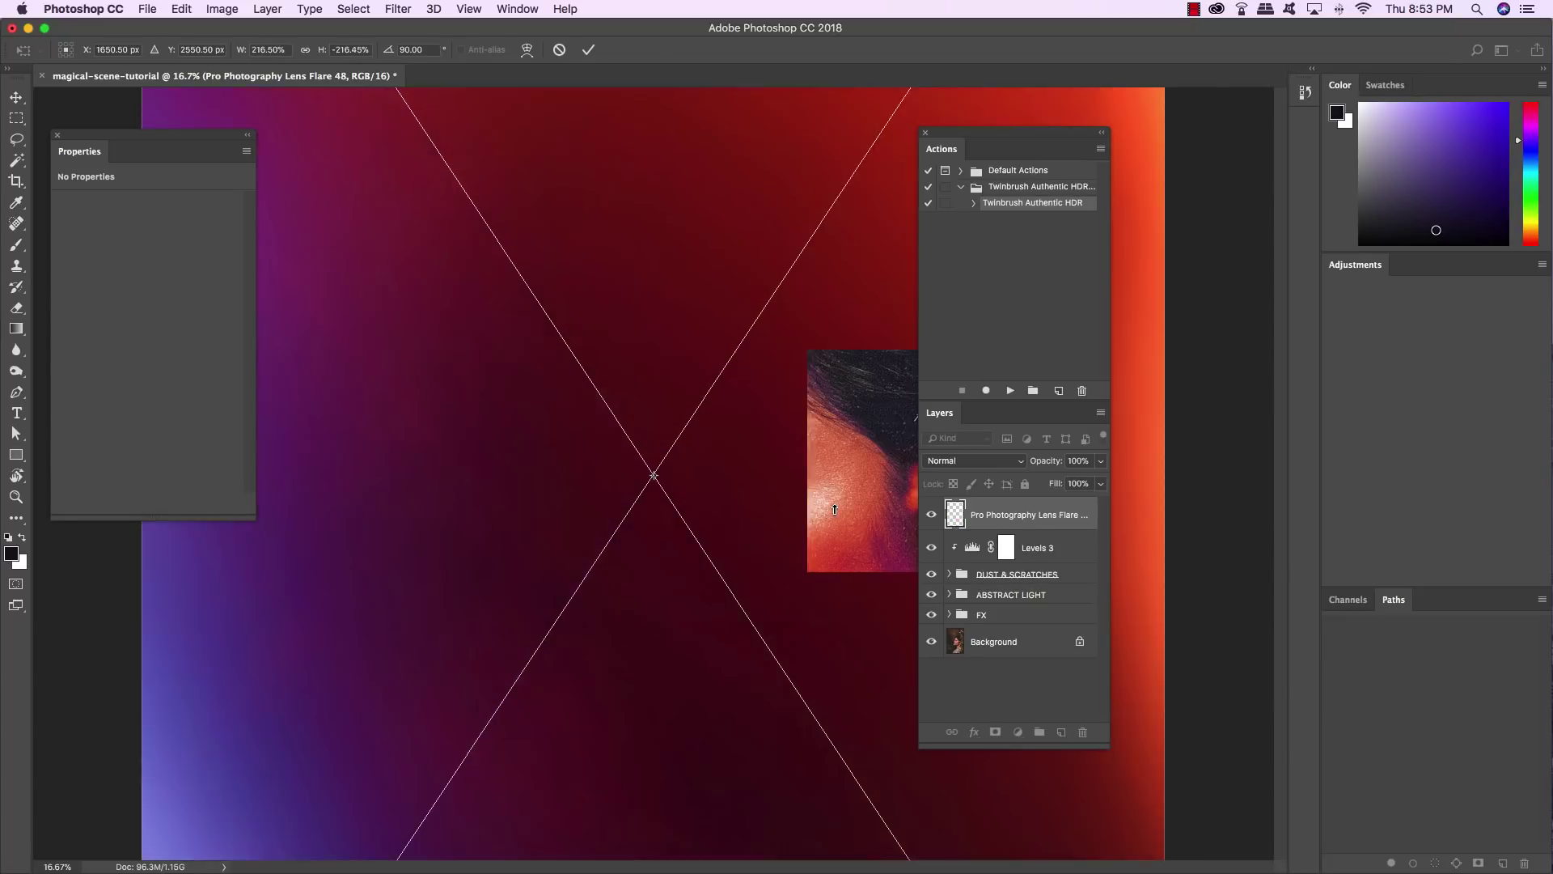
key(super+0)
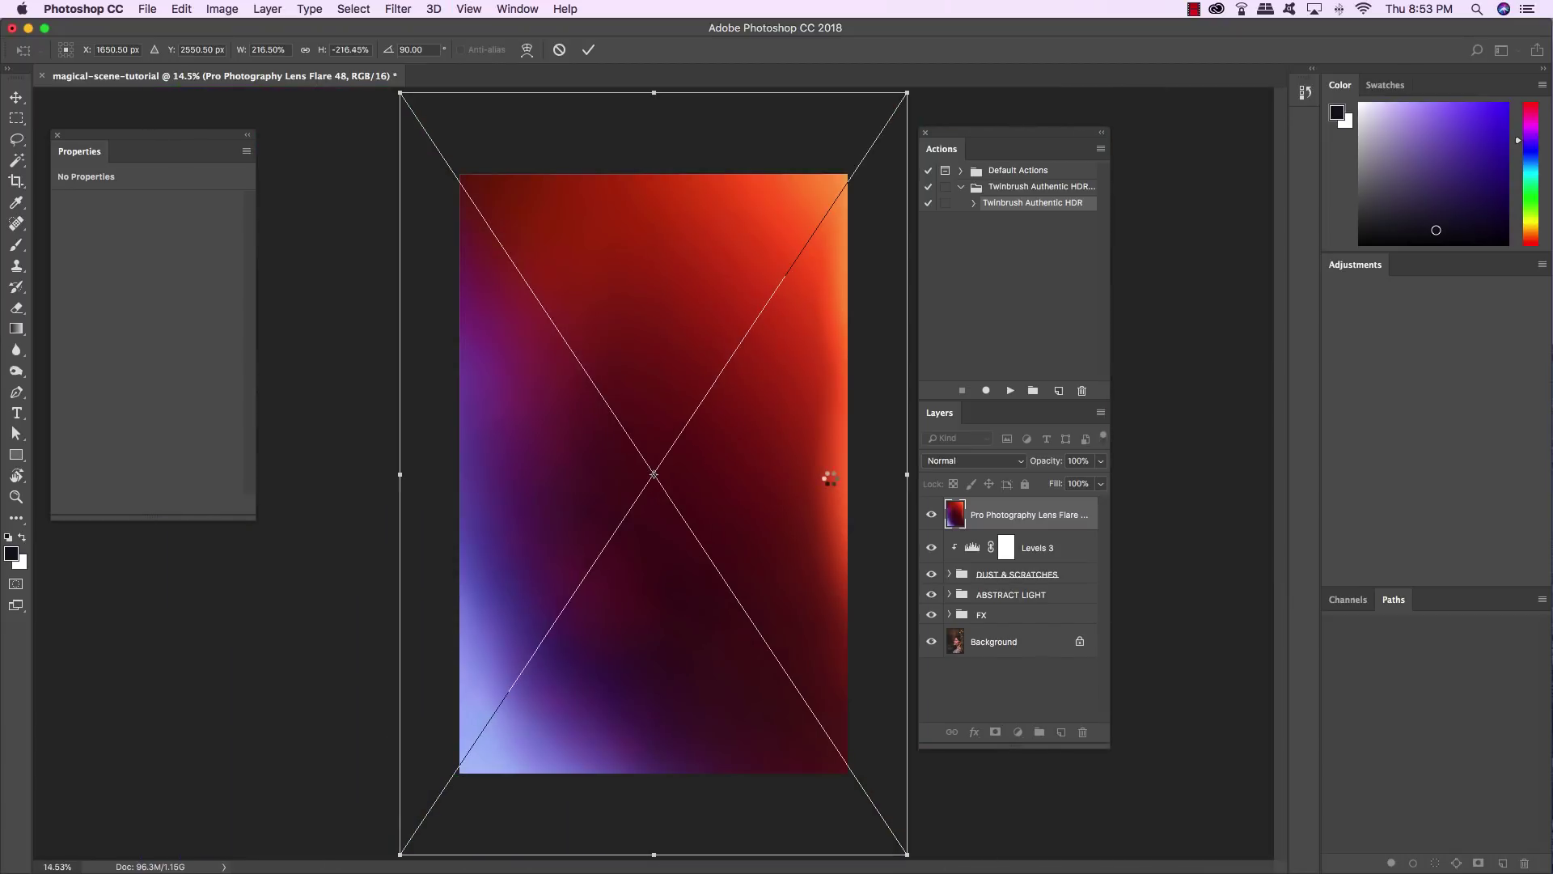
key(Return)
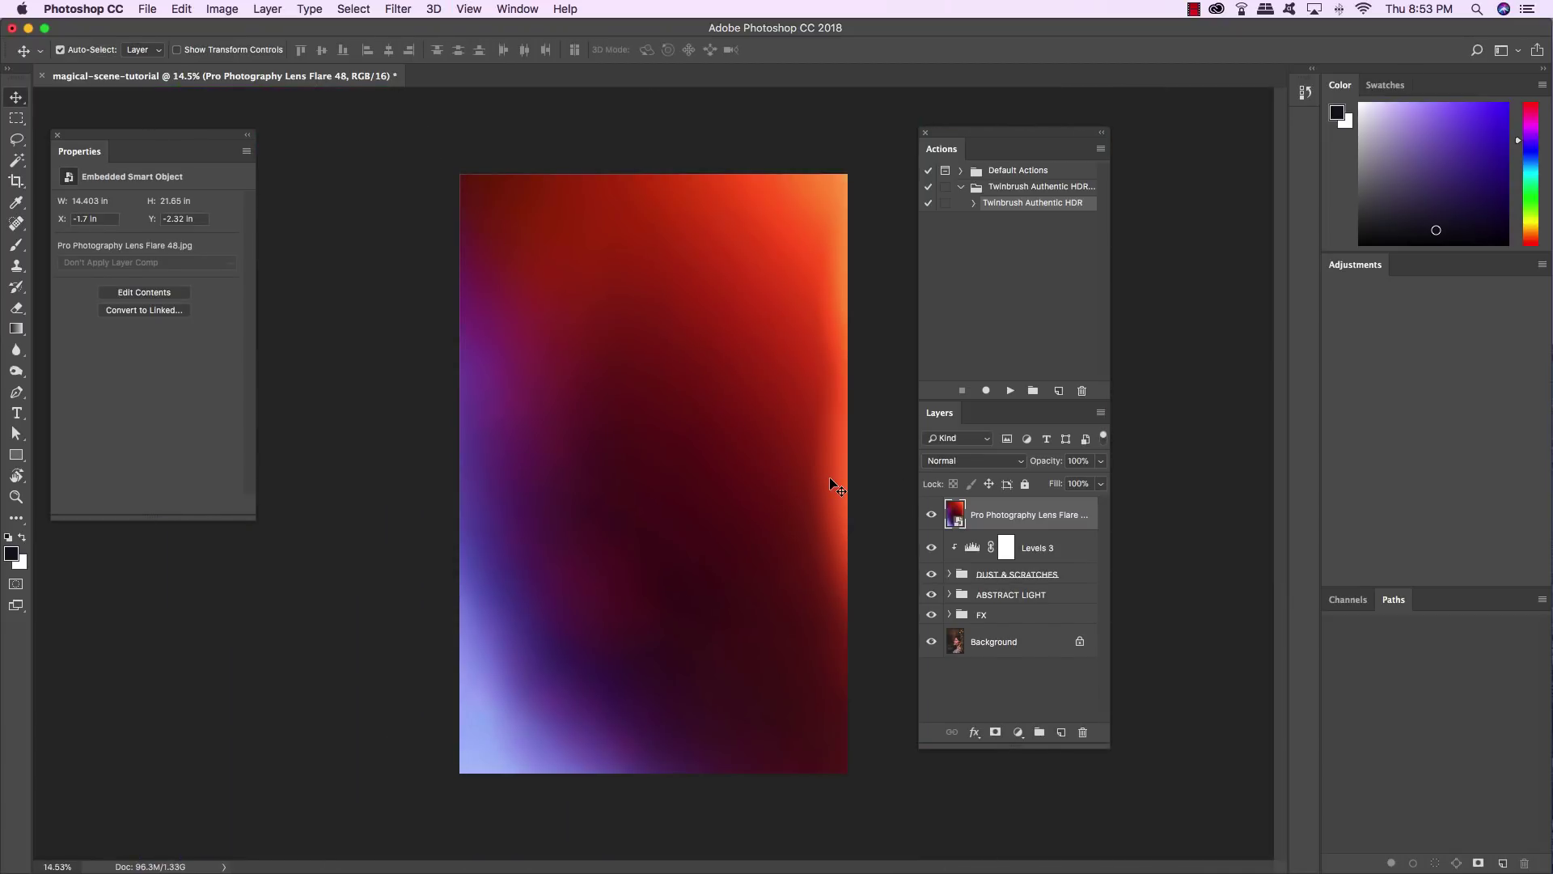
Set the lens flare layer to Screen blend mode and add a Curves adjustment clipped to it.
click(967, 462)
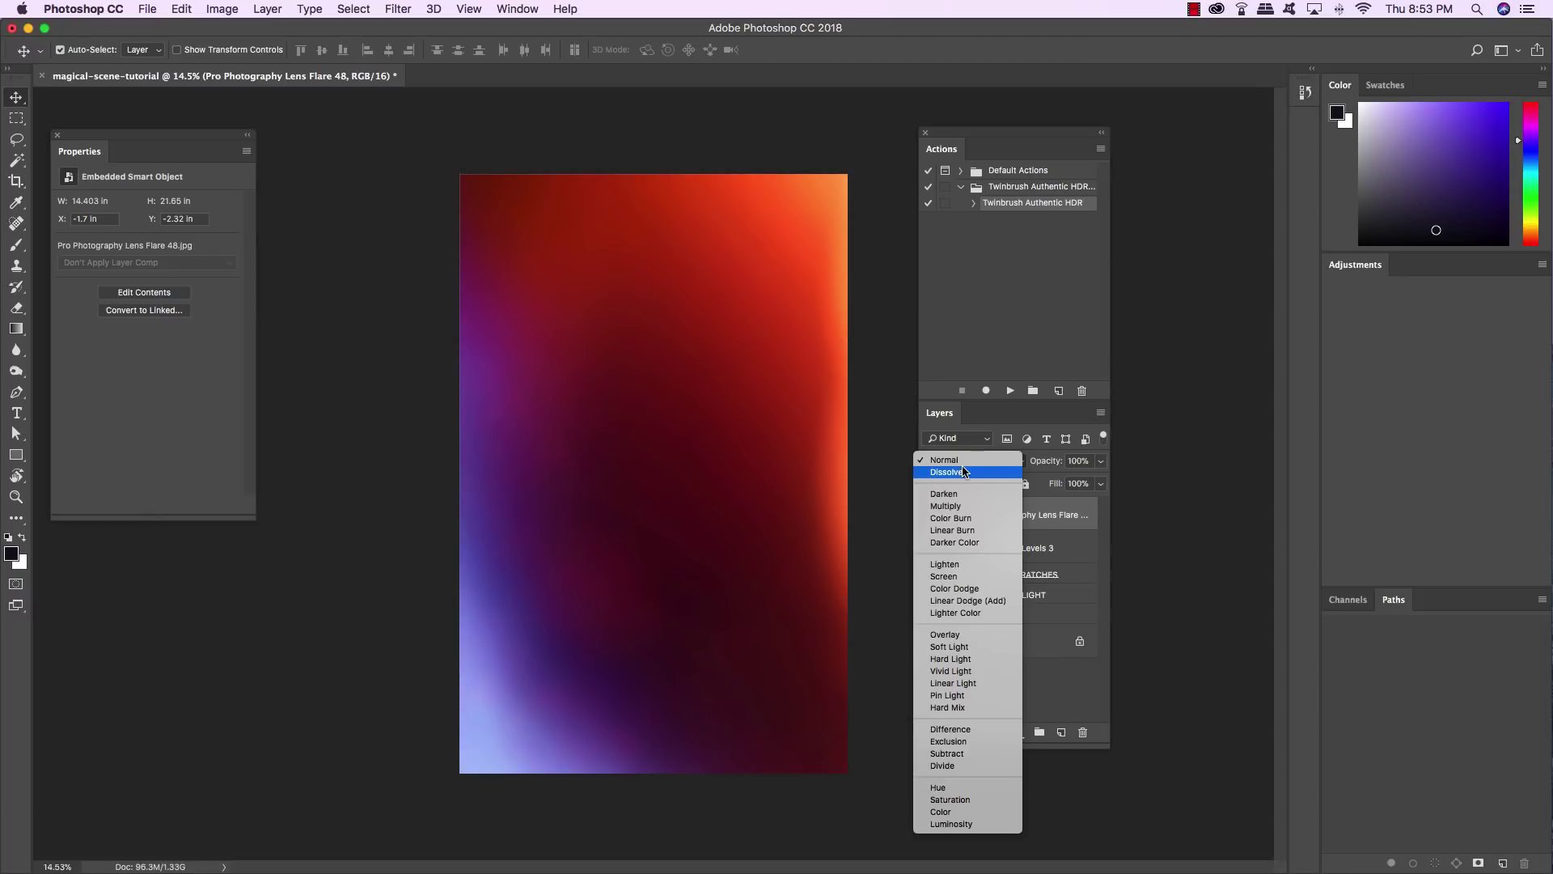
click(957, 575)
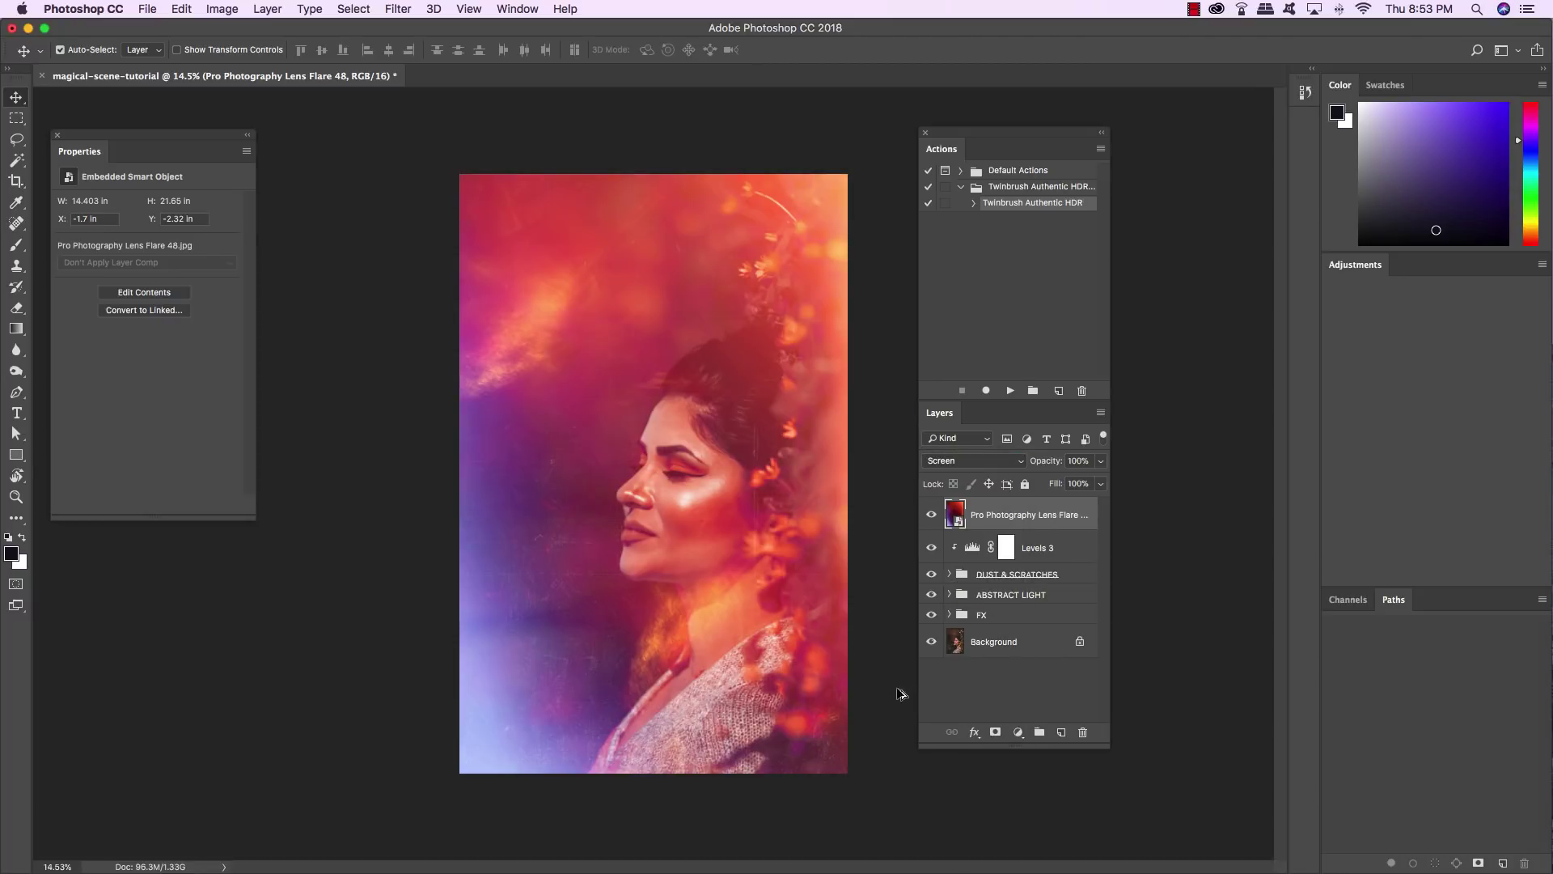
click(1016, 735)
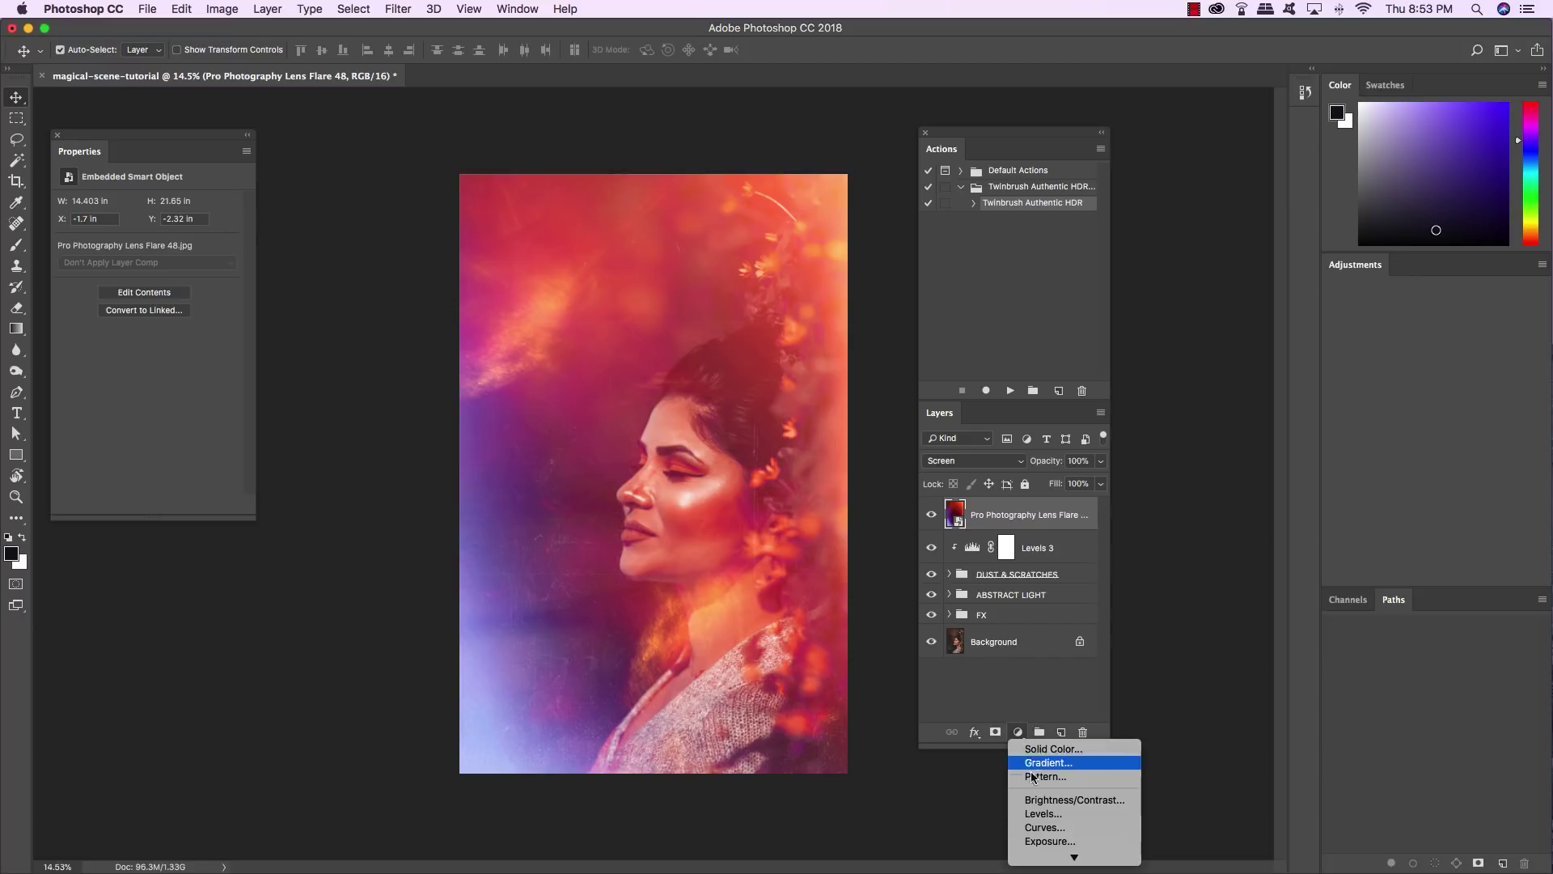
alt+click(1046, 829)
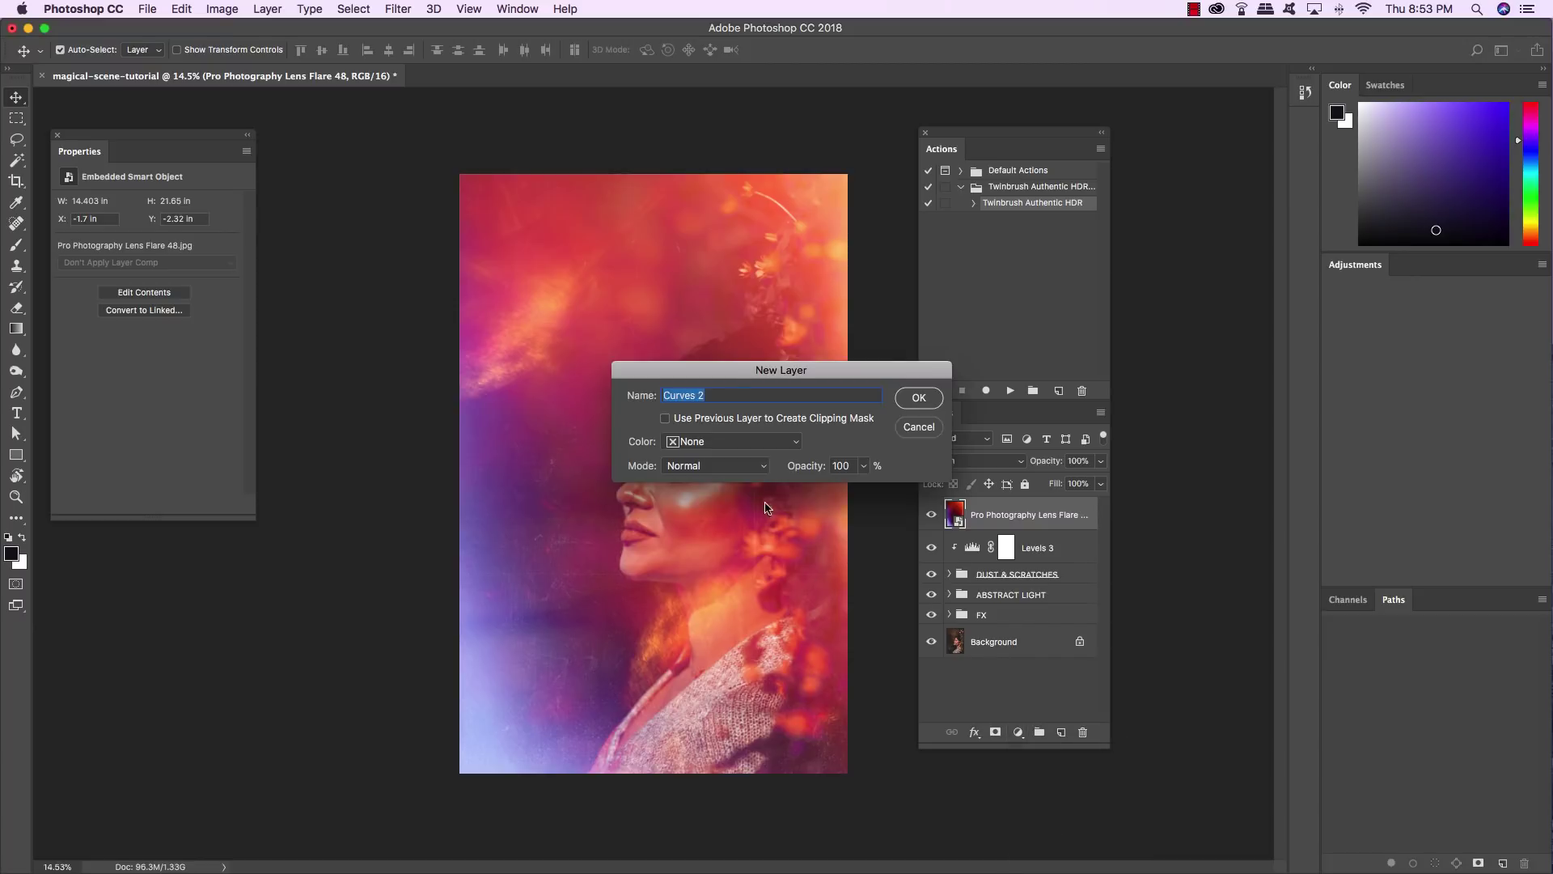
drag(738, 364, 572, 354)
click(498, 398)
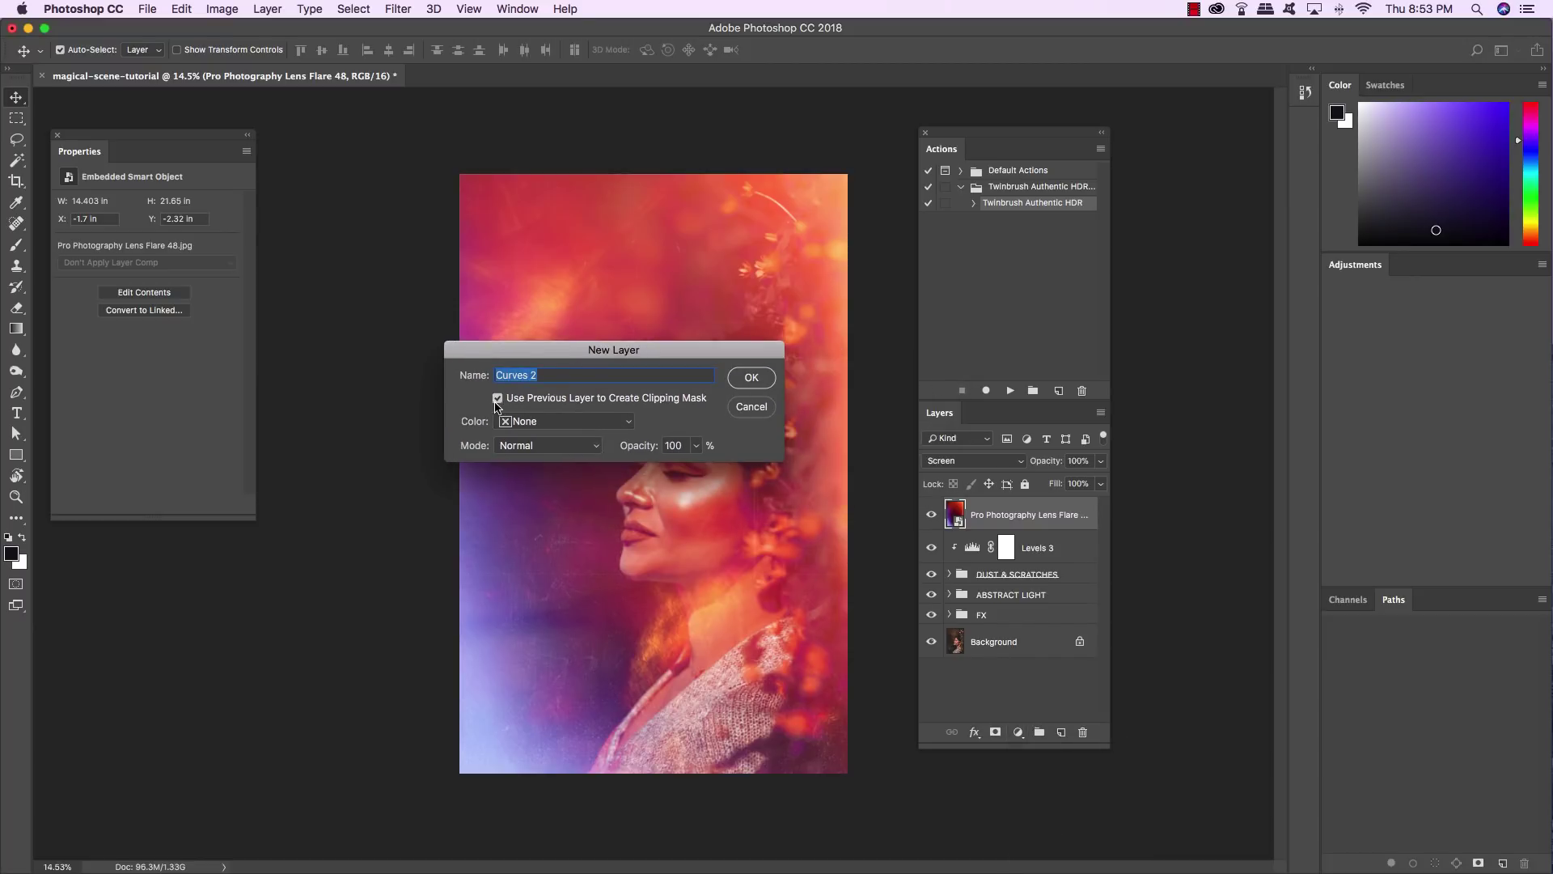
click(750, 377)
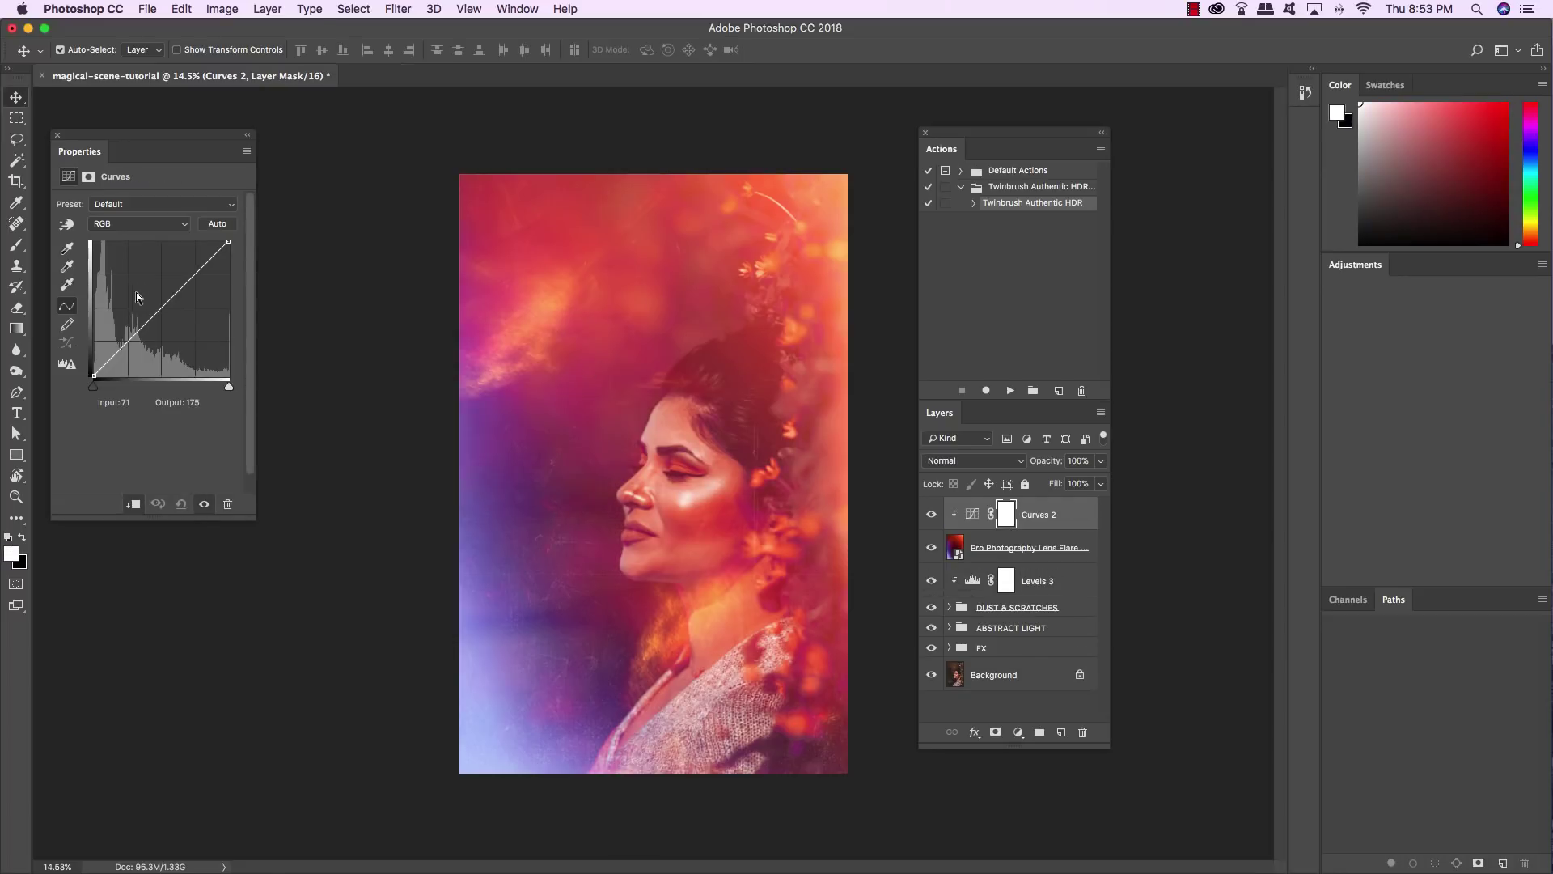
Darken the flare's midtones with a point on the RGB curve at input 146, output 123.
click(161, 309)
drag(161, 309, 171, 316)
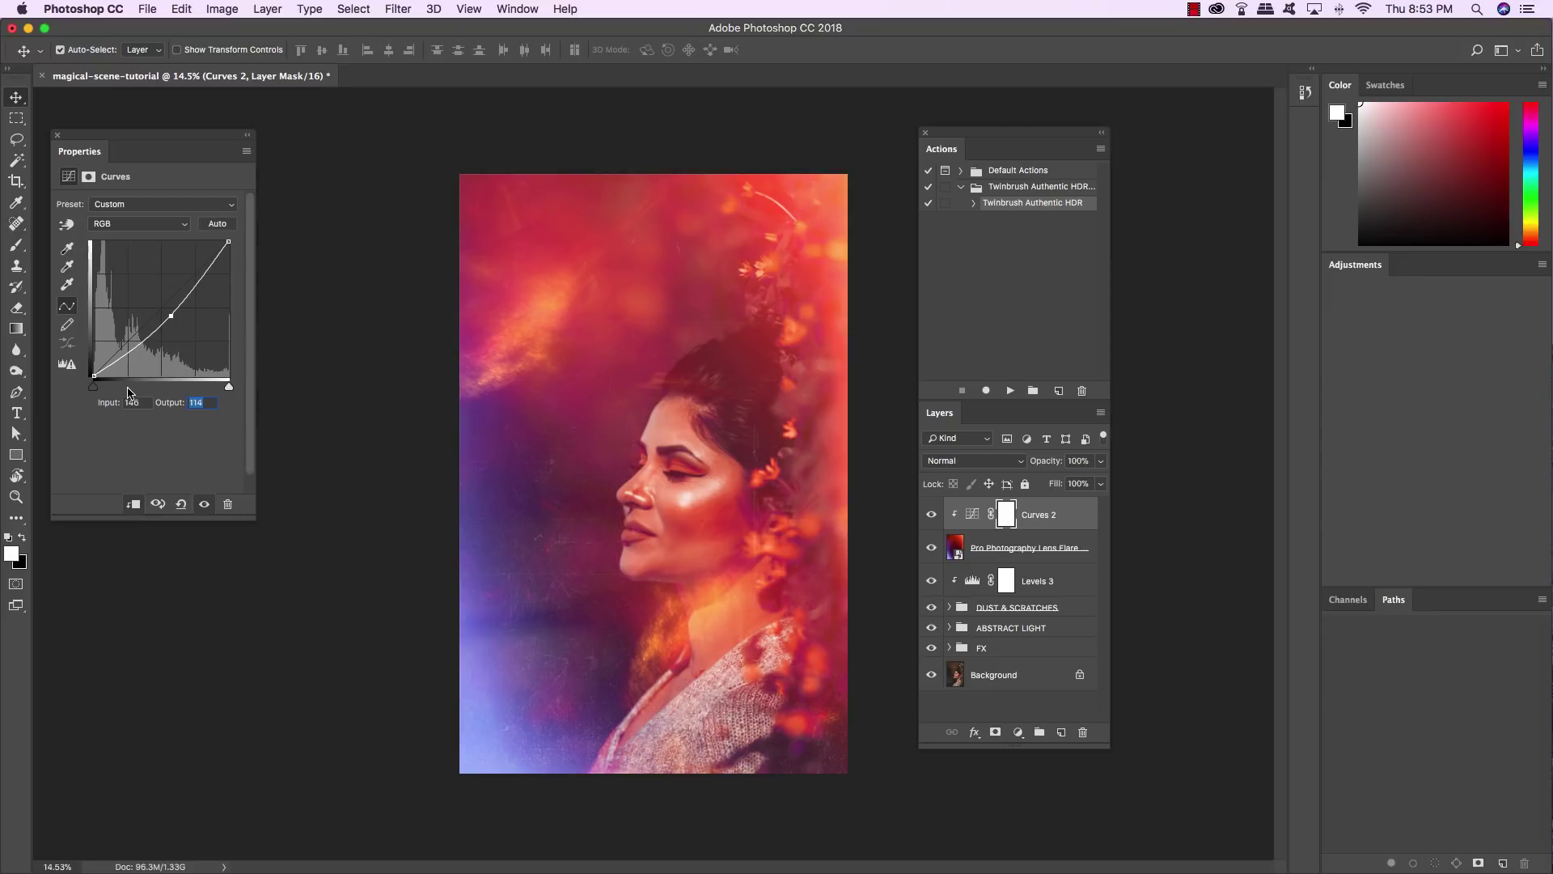
text(123)
Group the Curves 2 adjustment with the lens flare layer and name the group FLARE.
click(1083, 522)
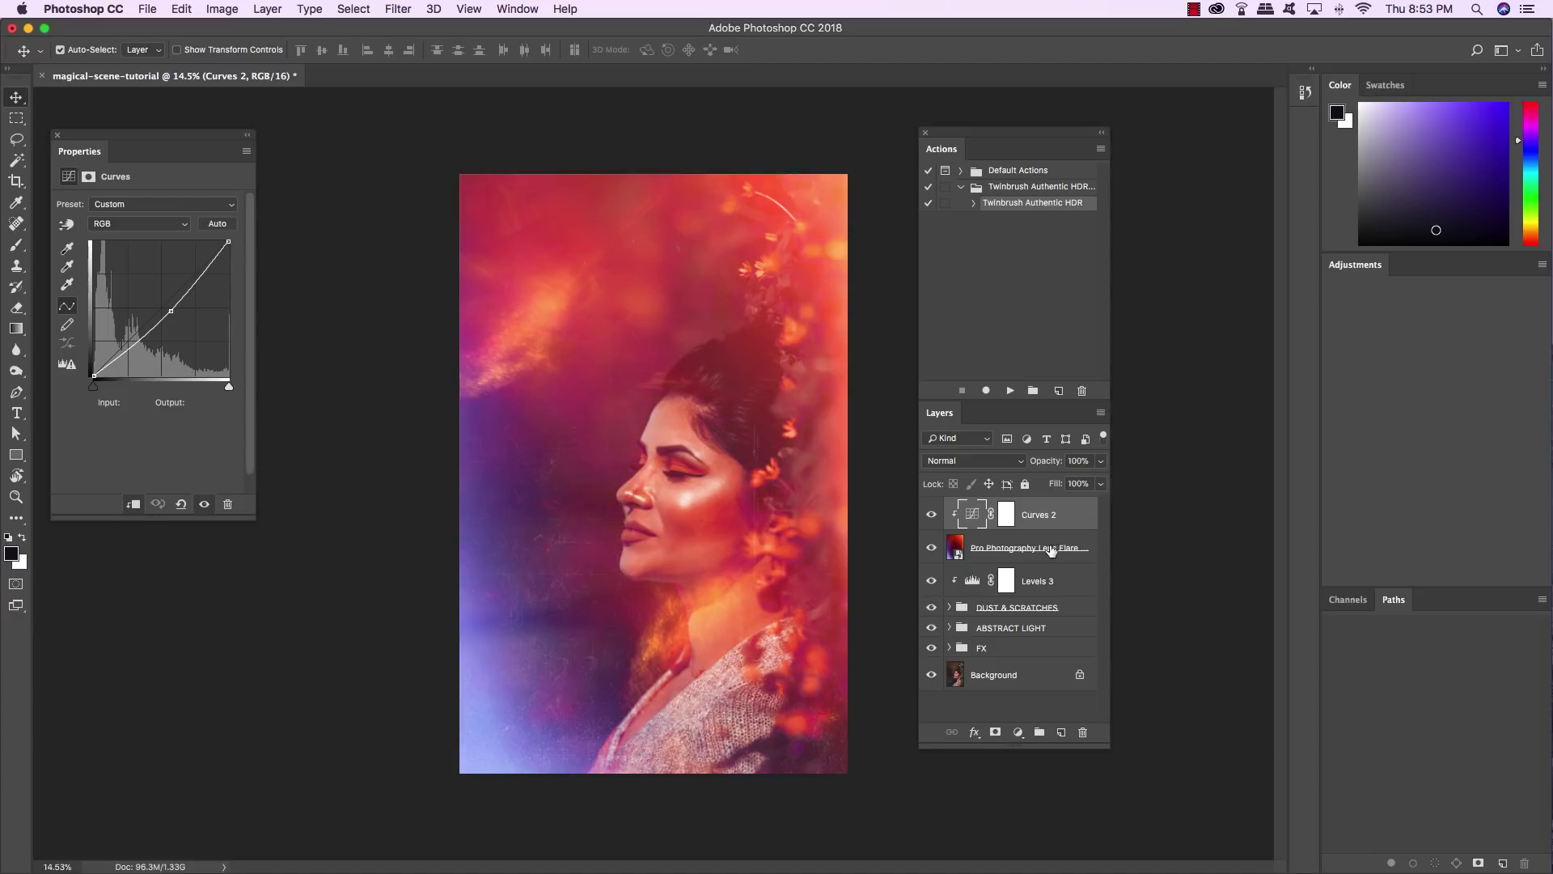
click(1052, 549)
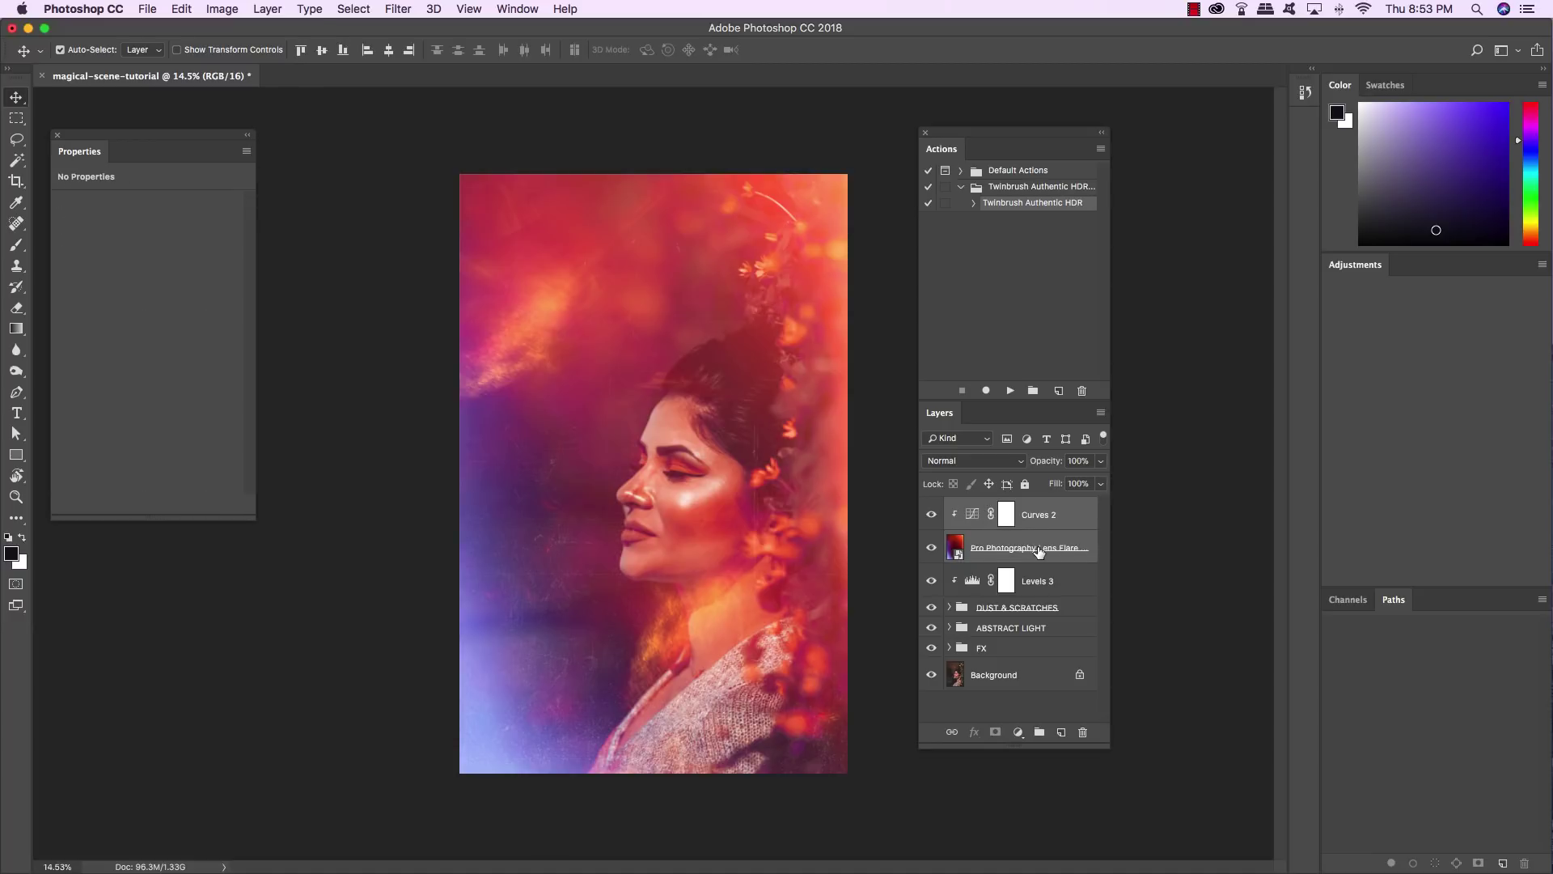
key(super+g)
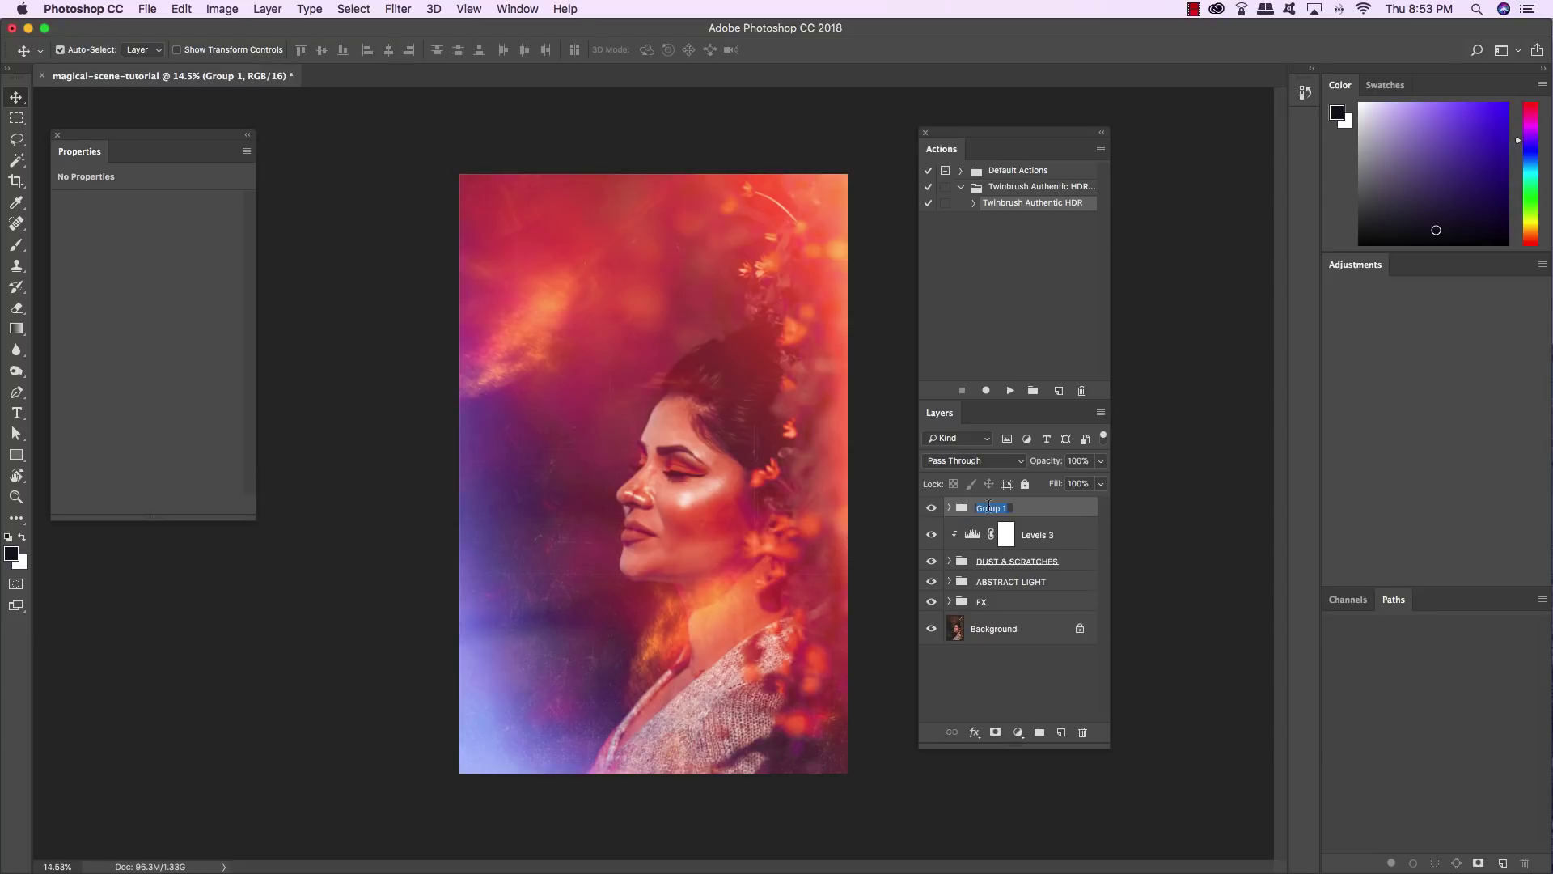
text(FLARE)
key(Return)
Enlarge the lens flare layer inside the FLARE group to about 238% from its center and collapse the group.
click(949, 508)
click(973, 577)
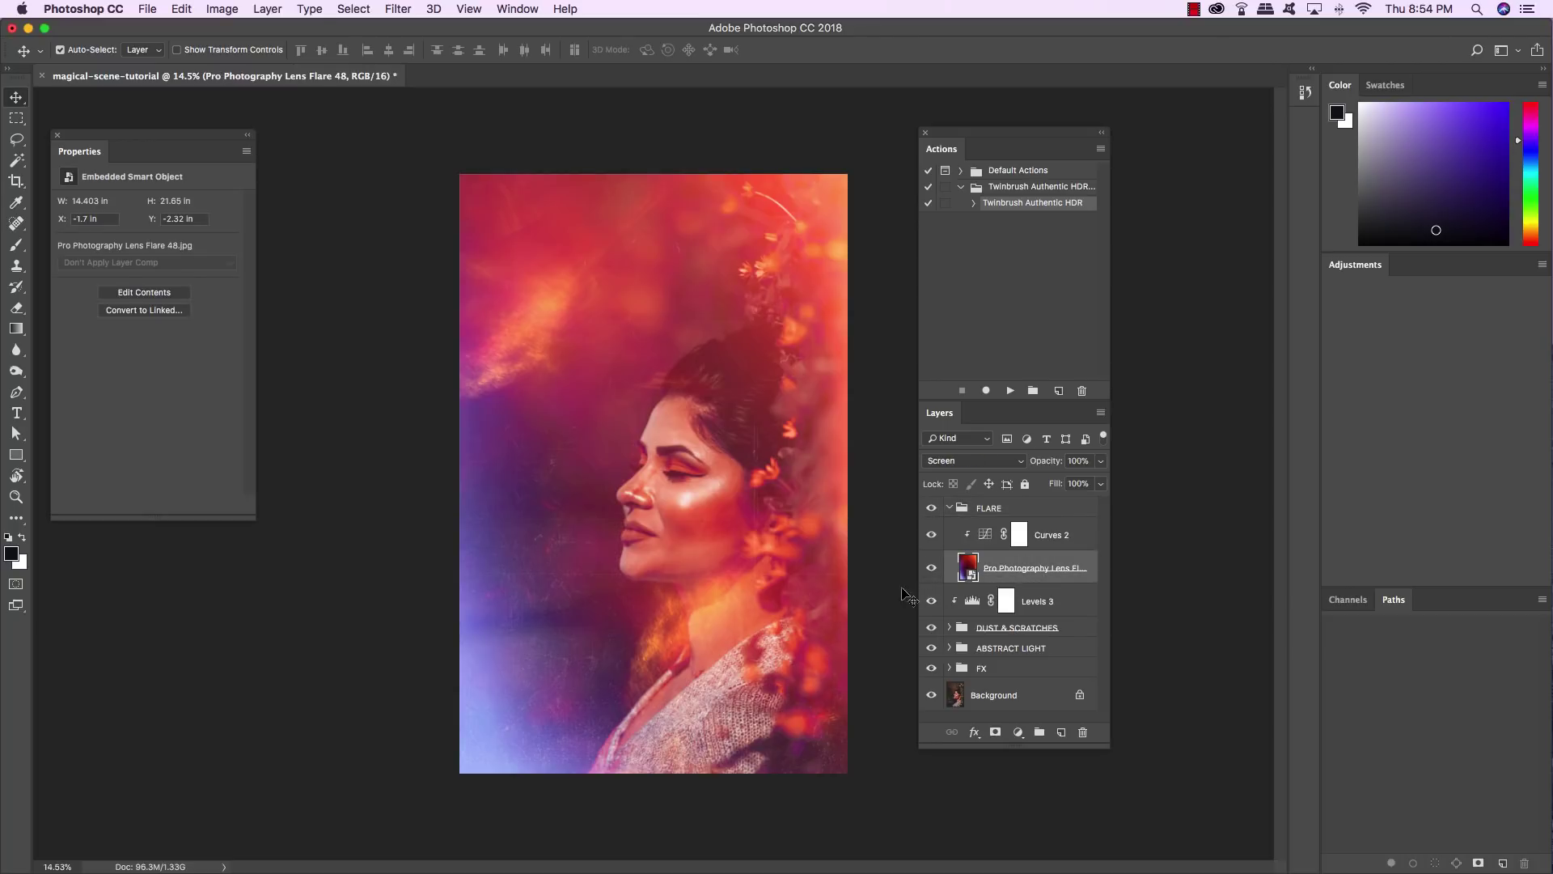
key(super+t)
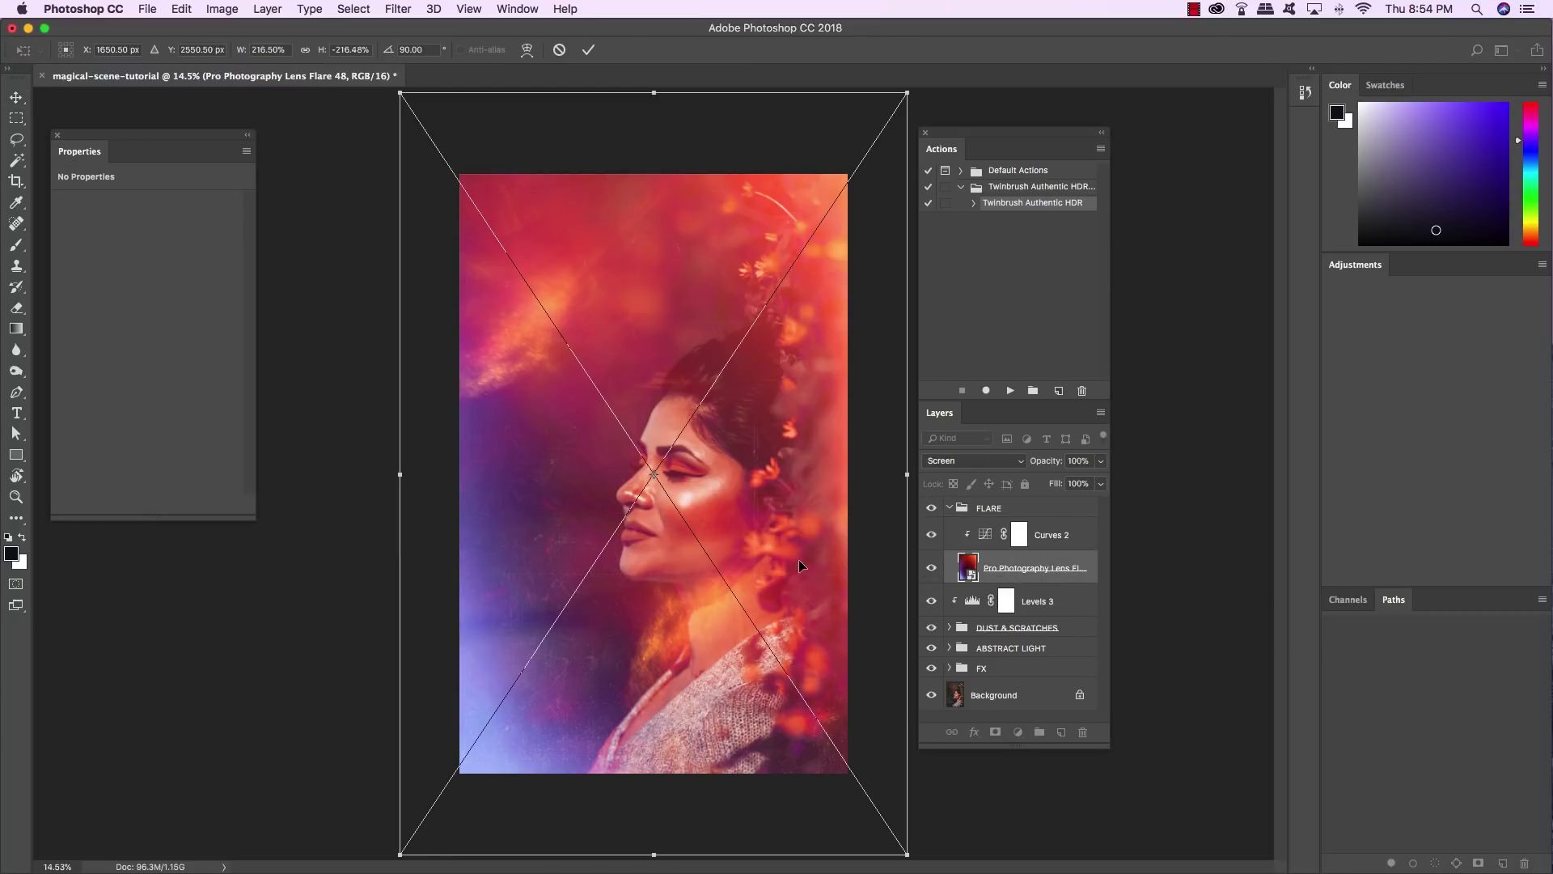
key(super+minus)
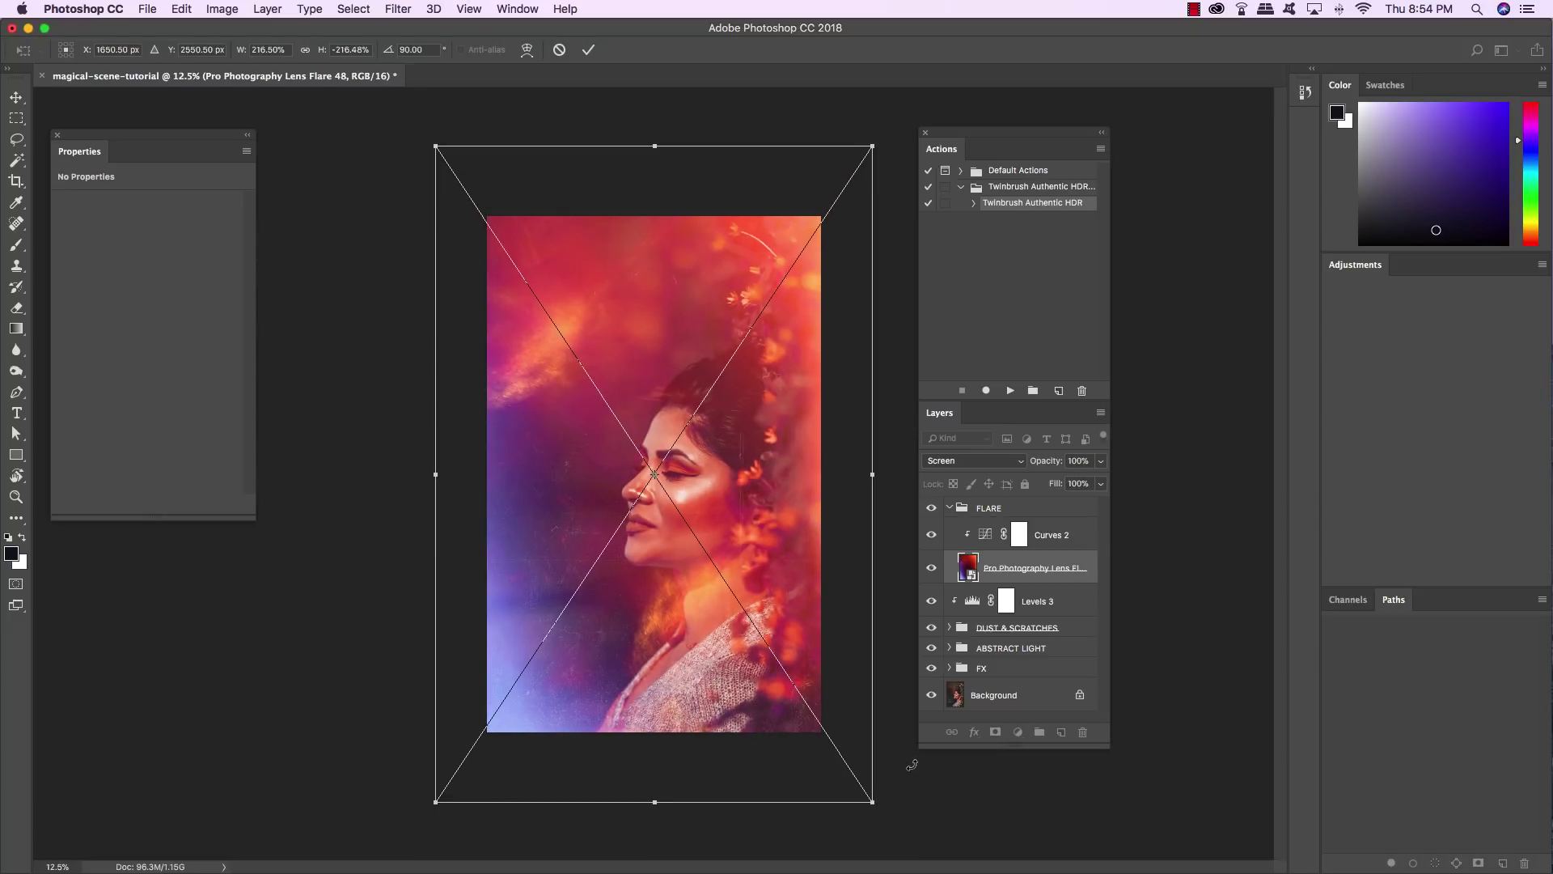
drag(872, 802, 894, 834)
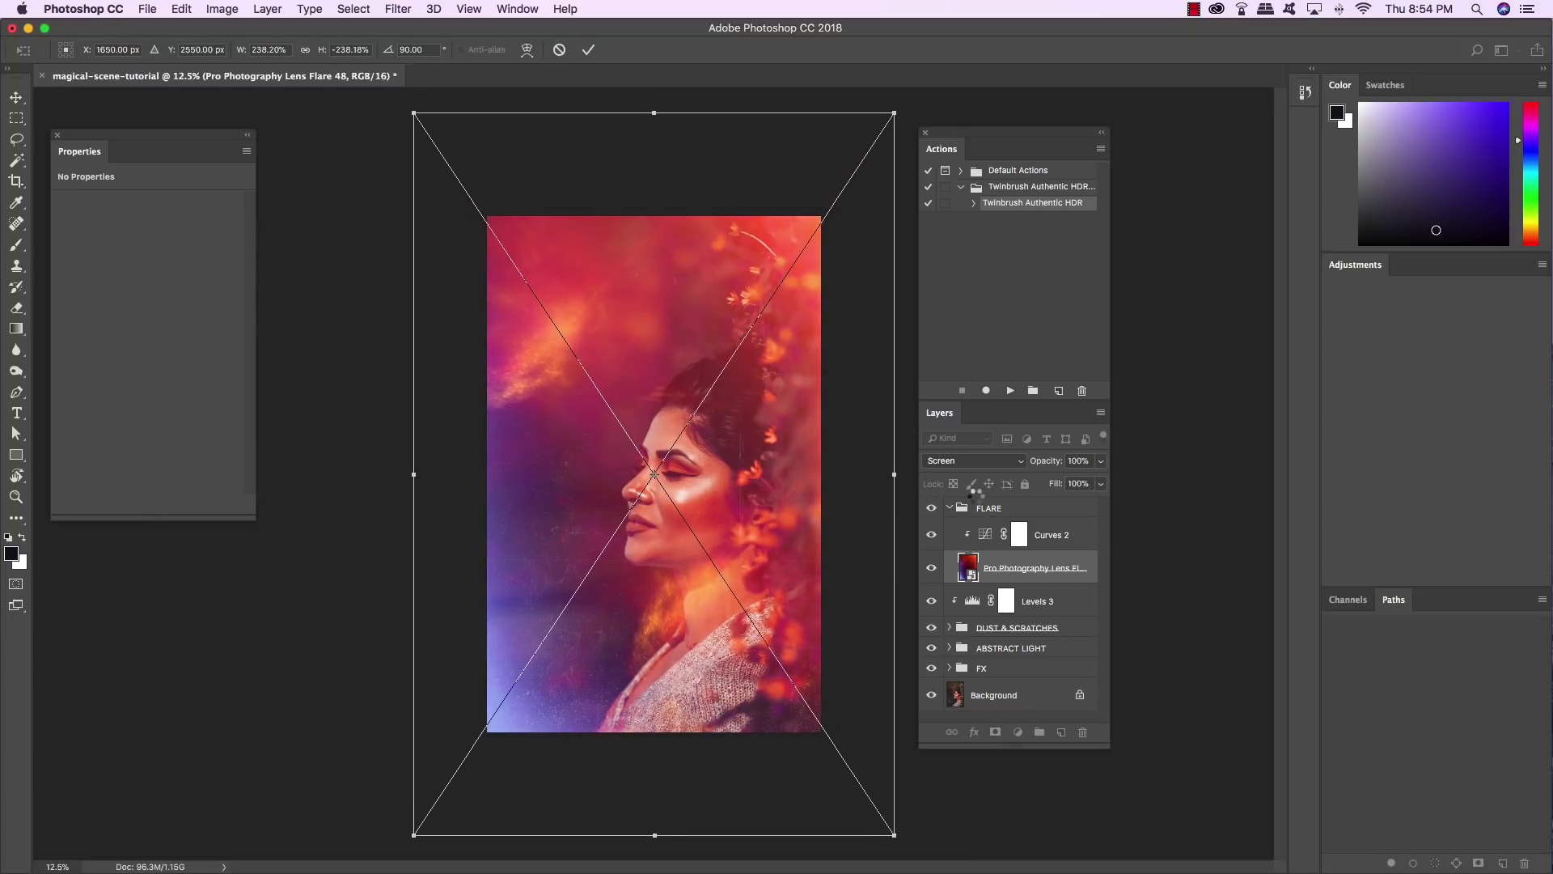
key(Return)
click(949, 508)
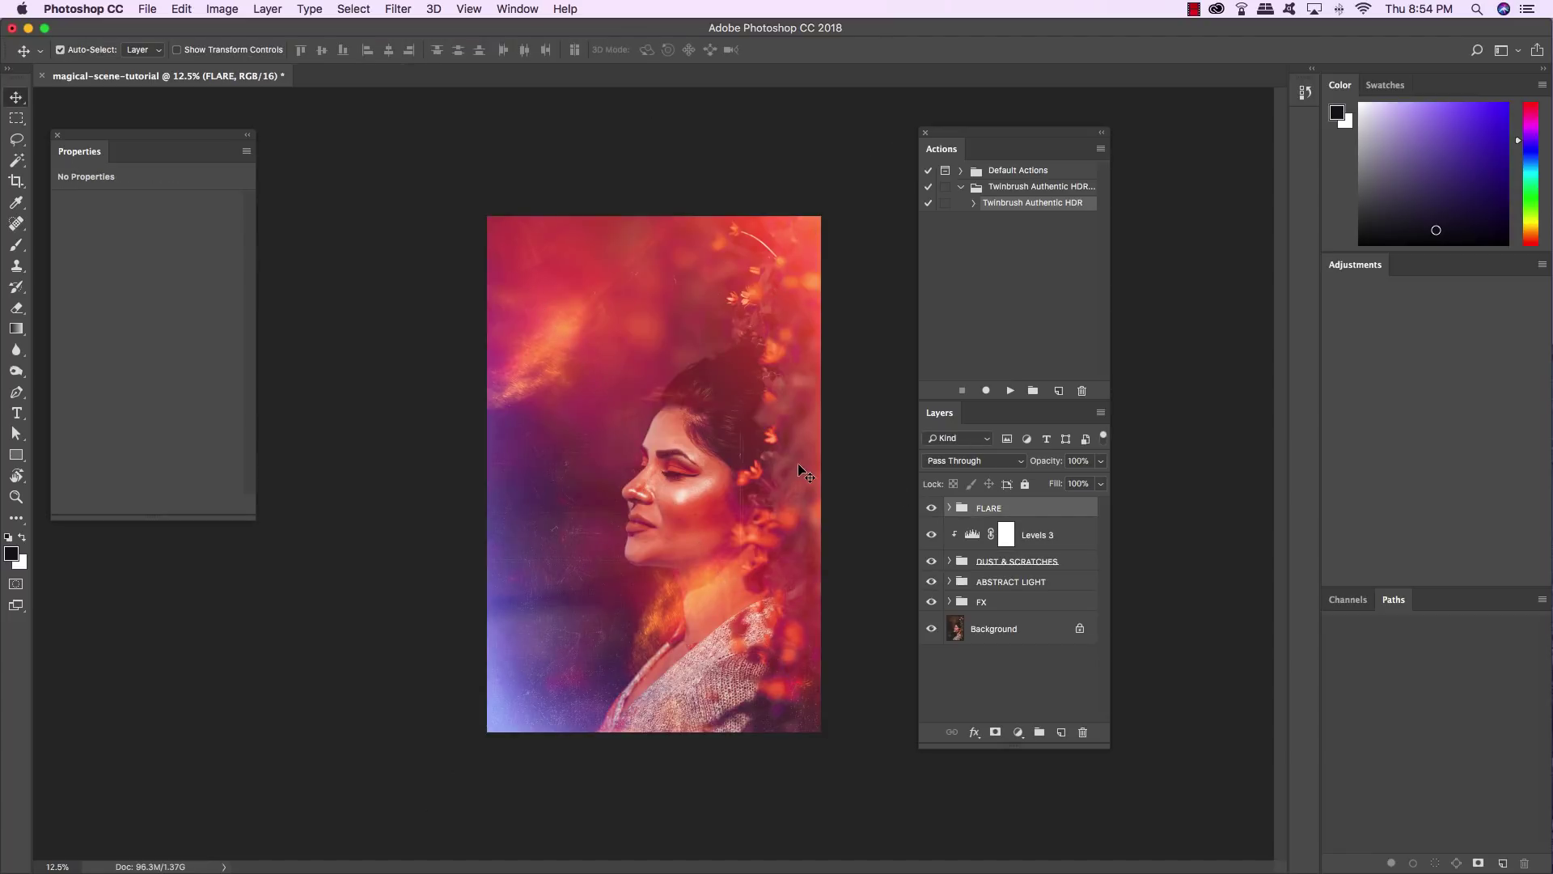
Place the Paper and Canvas (1).jpg texture as an embedded object above the FLARE group.
click(175, 8)
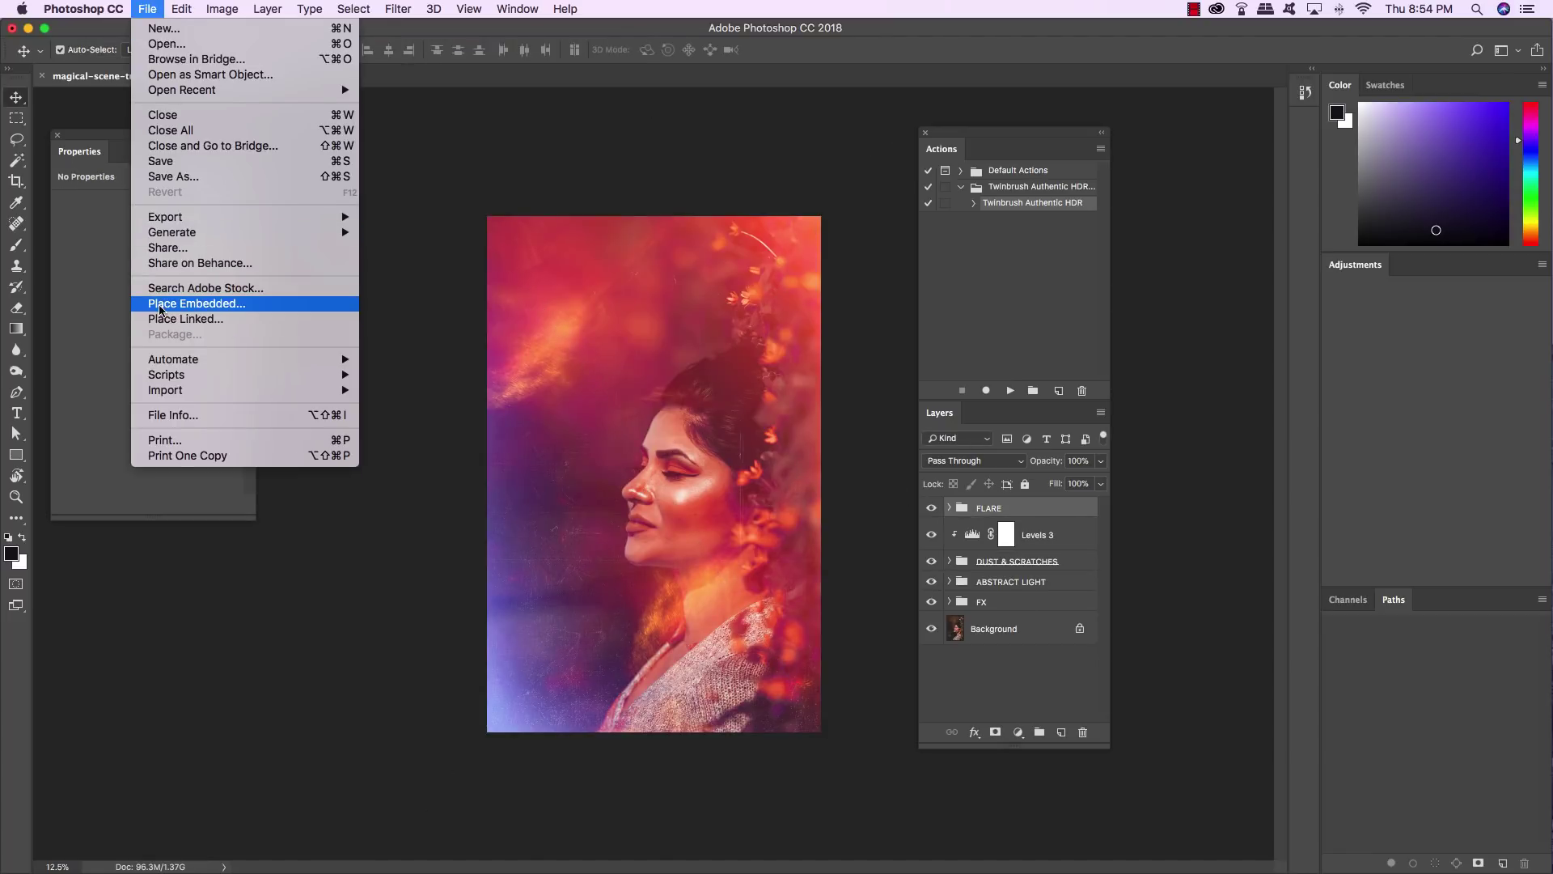
click(194, 304)
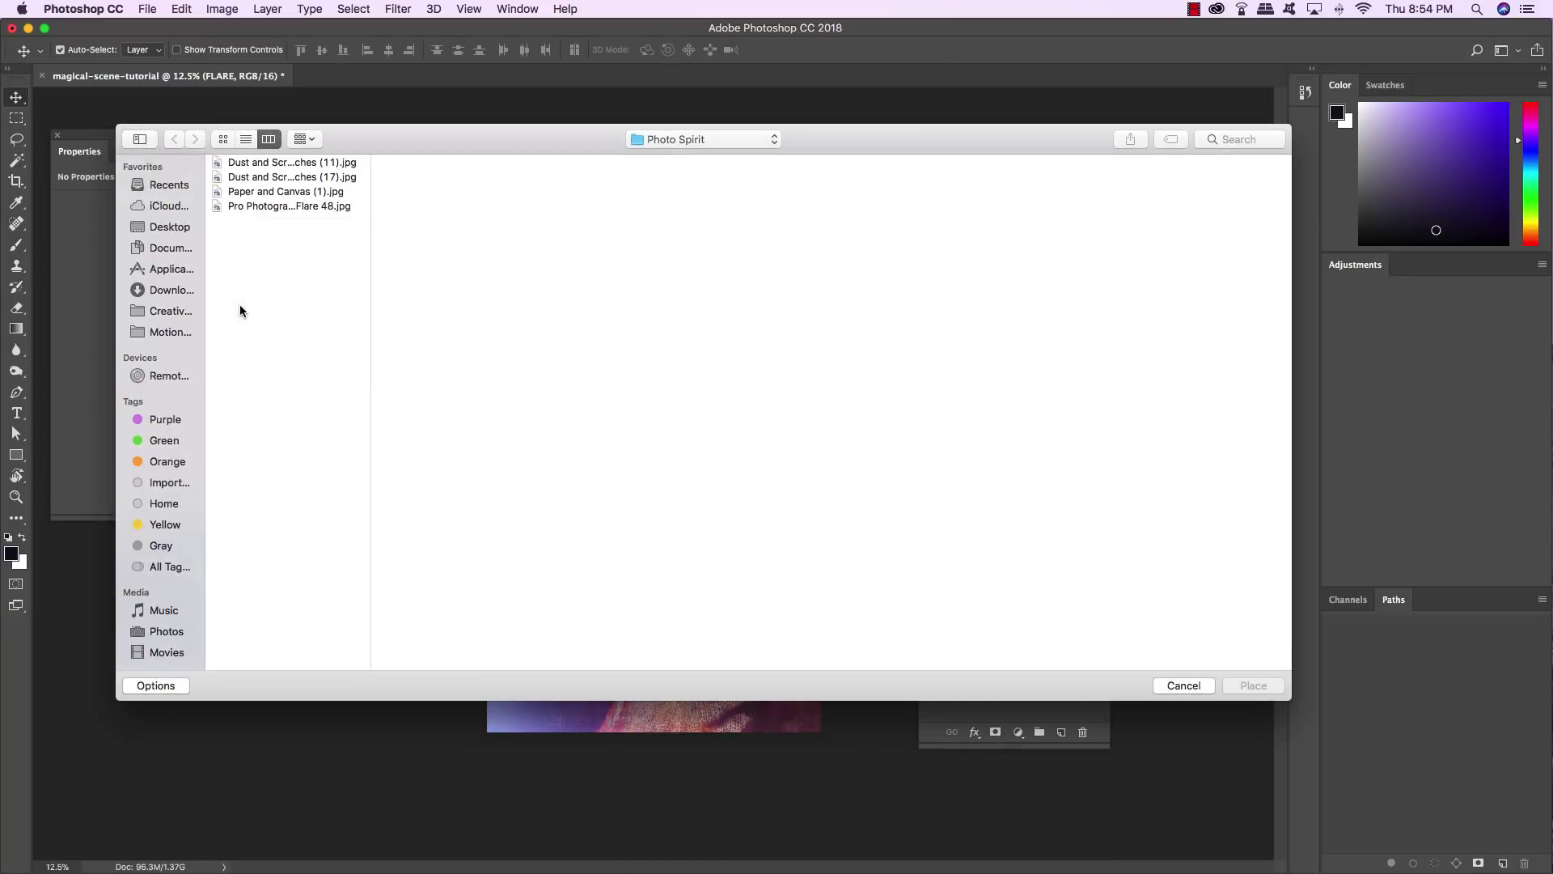
click(263, 192)
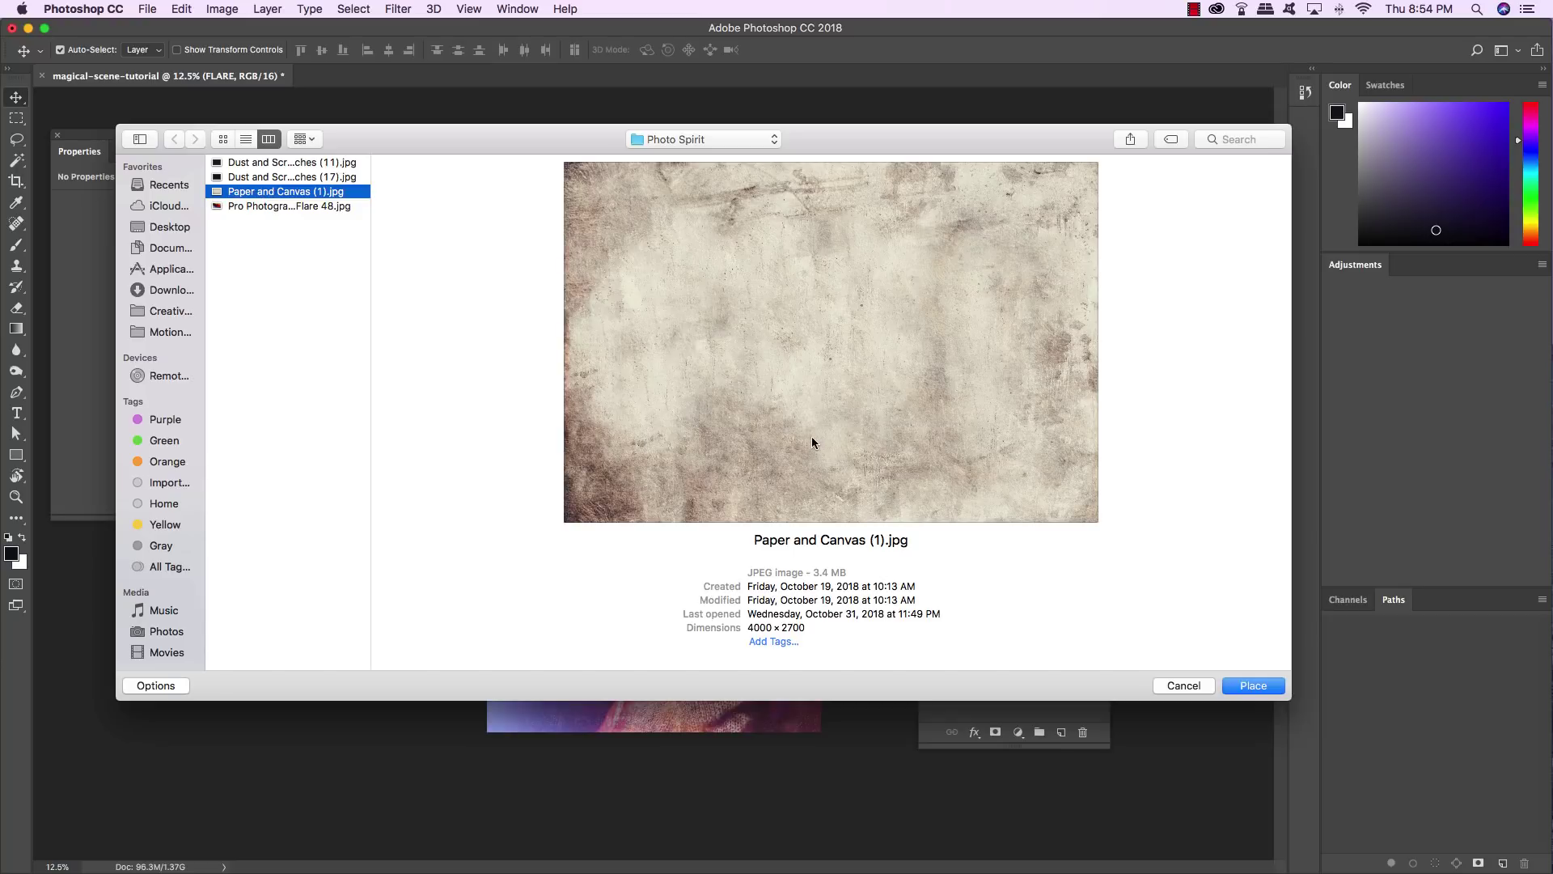
click(1254, 690)
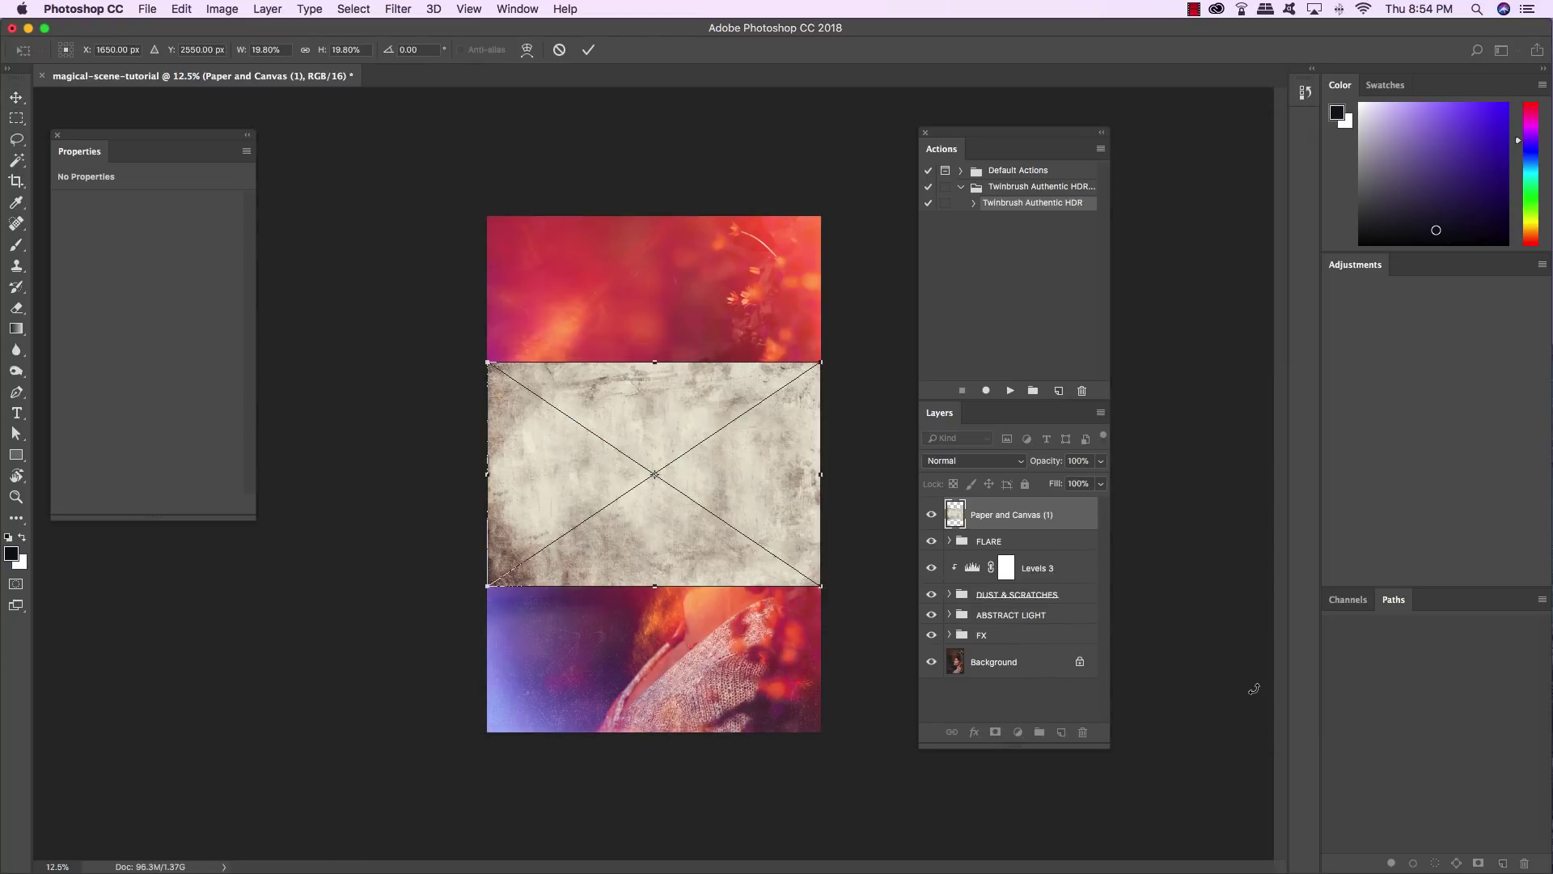
Rotate the paper texture 90° counter-clockwise and scale it to about 34% so it covers the canvas.
right_click(683, 395)
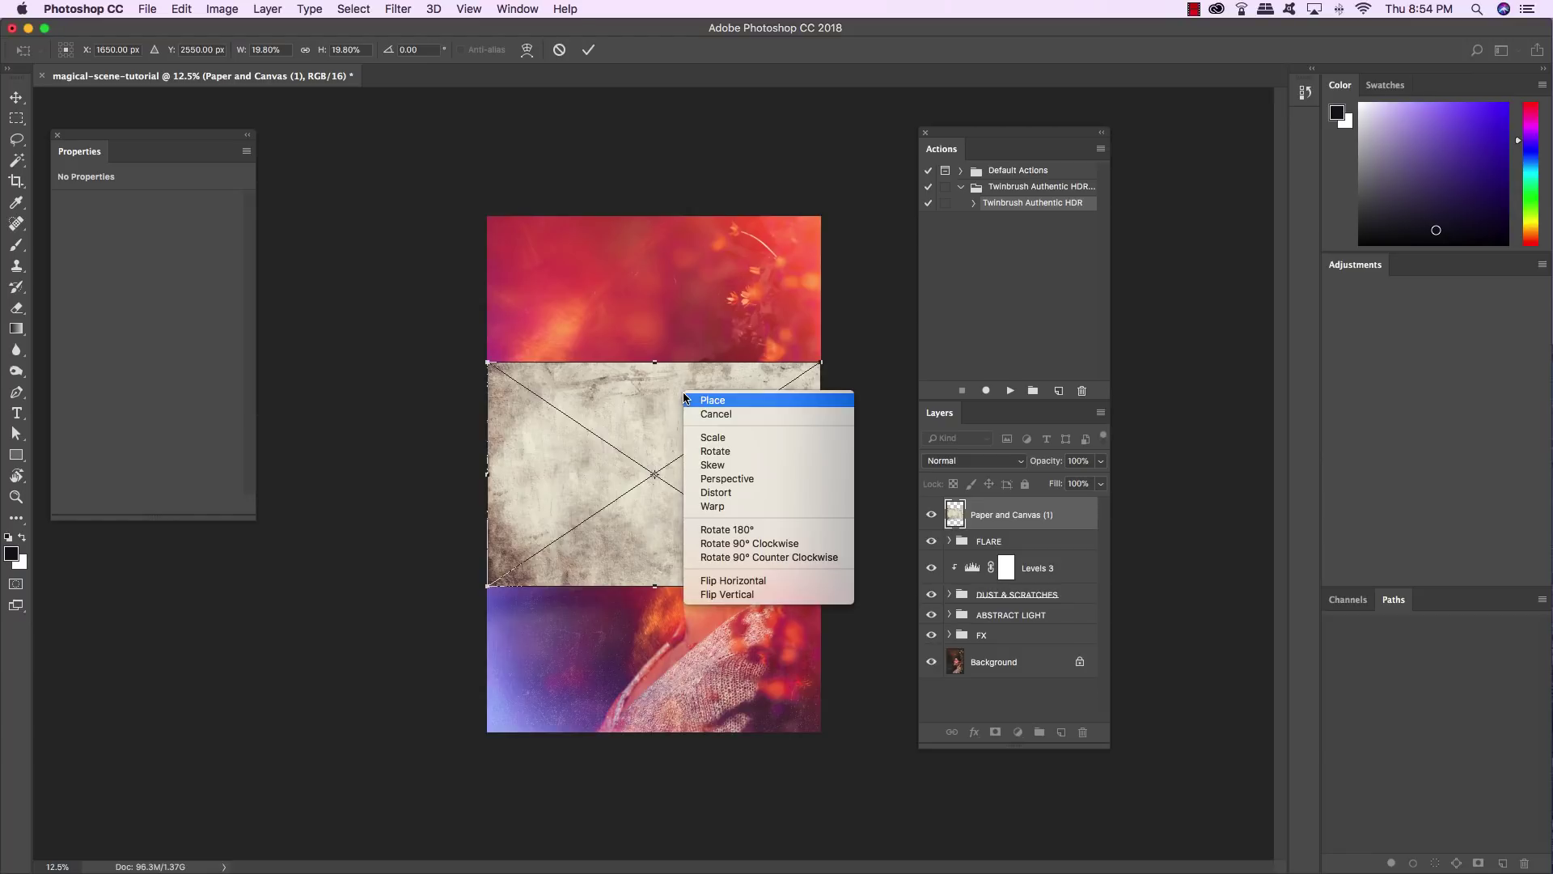
click(759, 557)
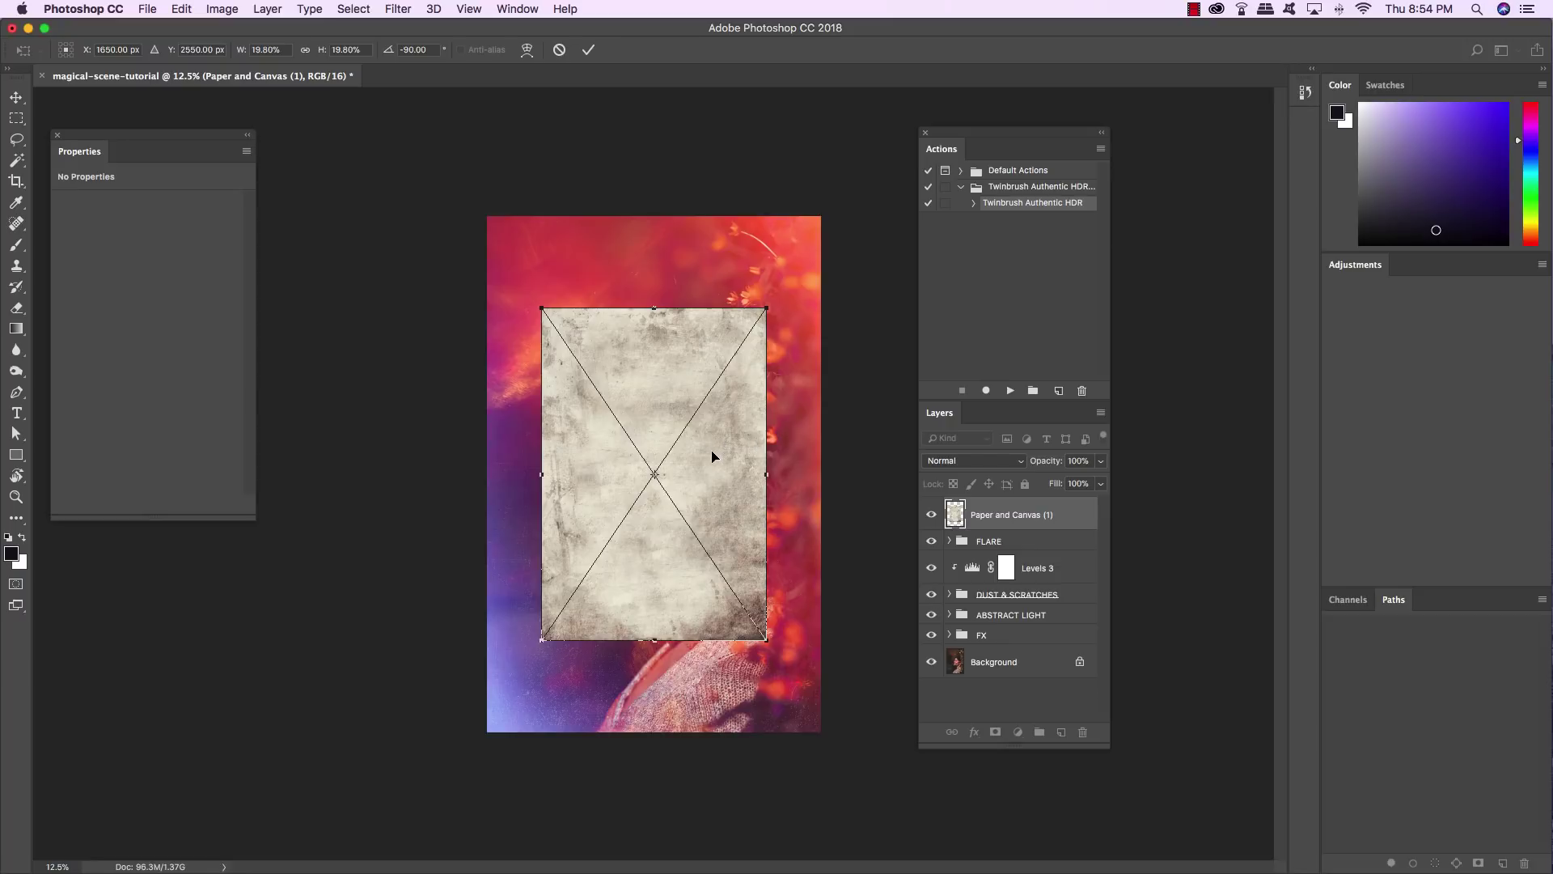
drag(767, 309, 859, 199)
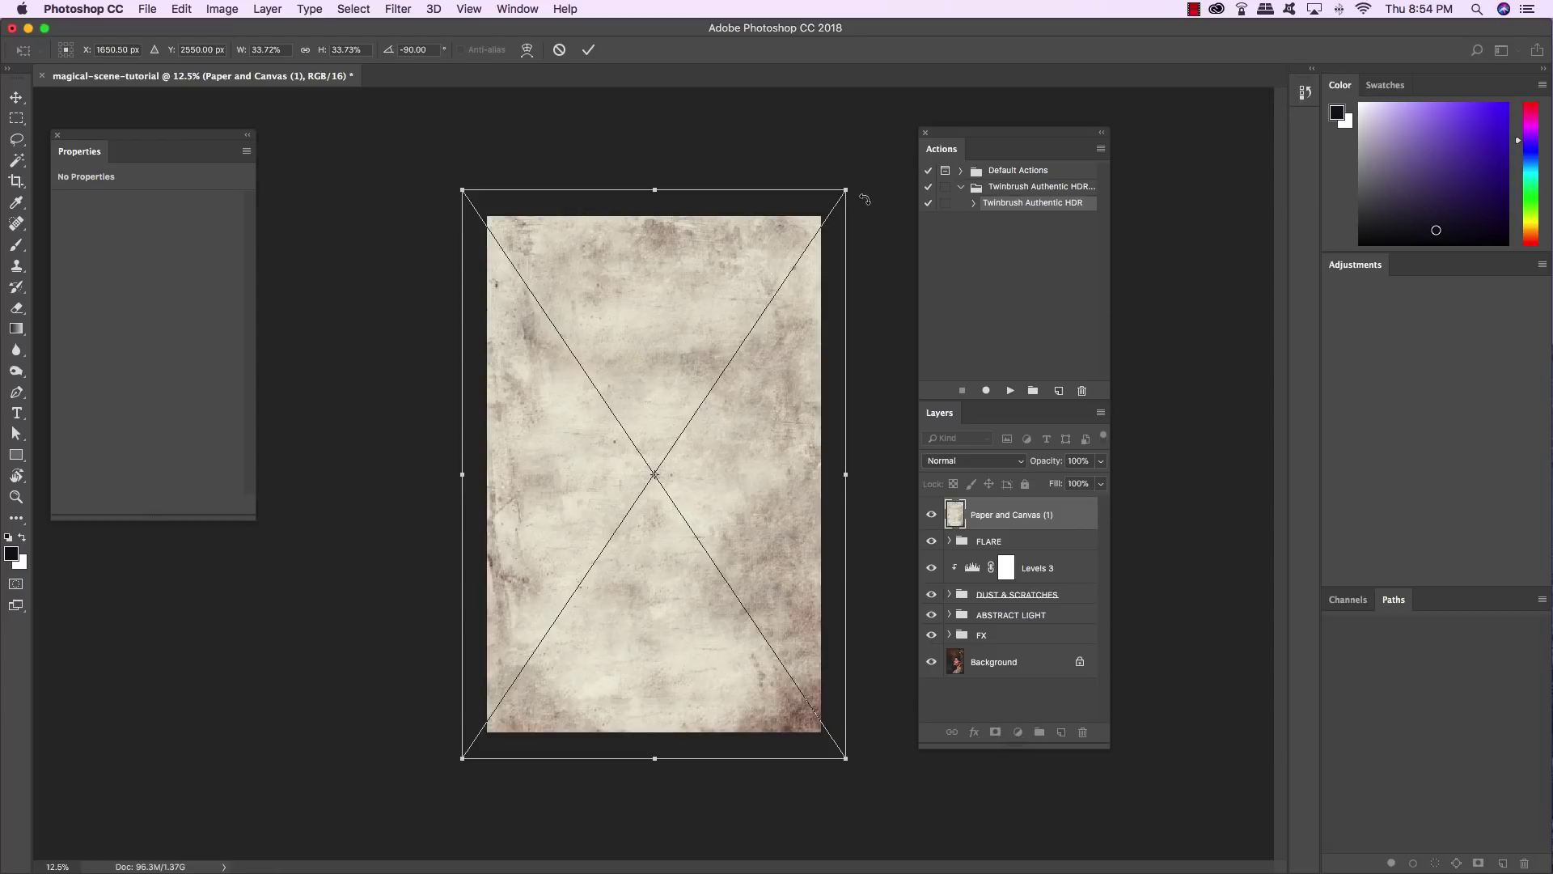
key(Return)
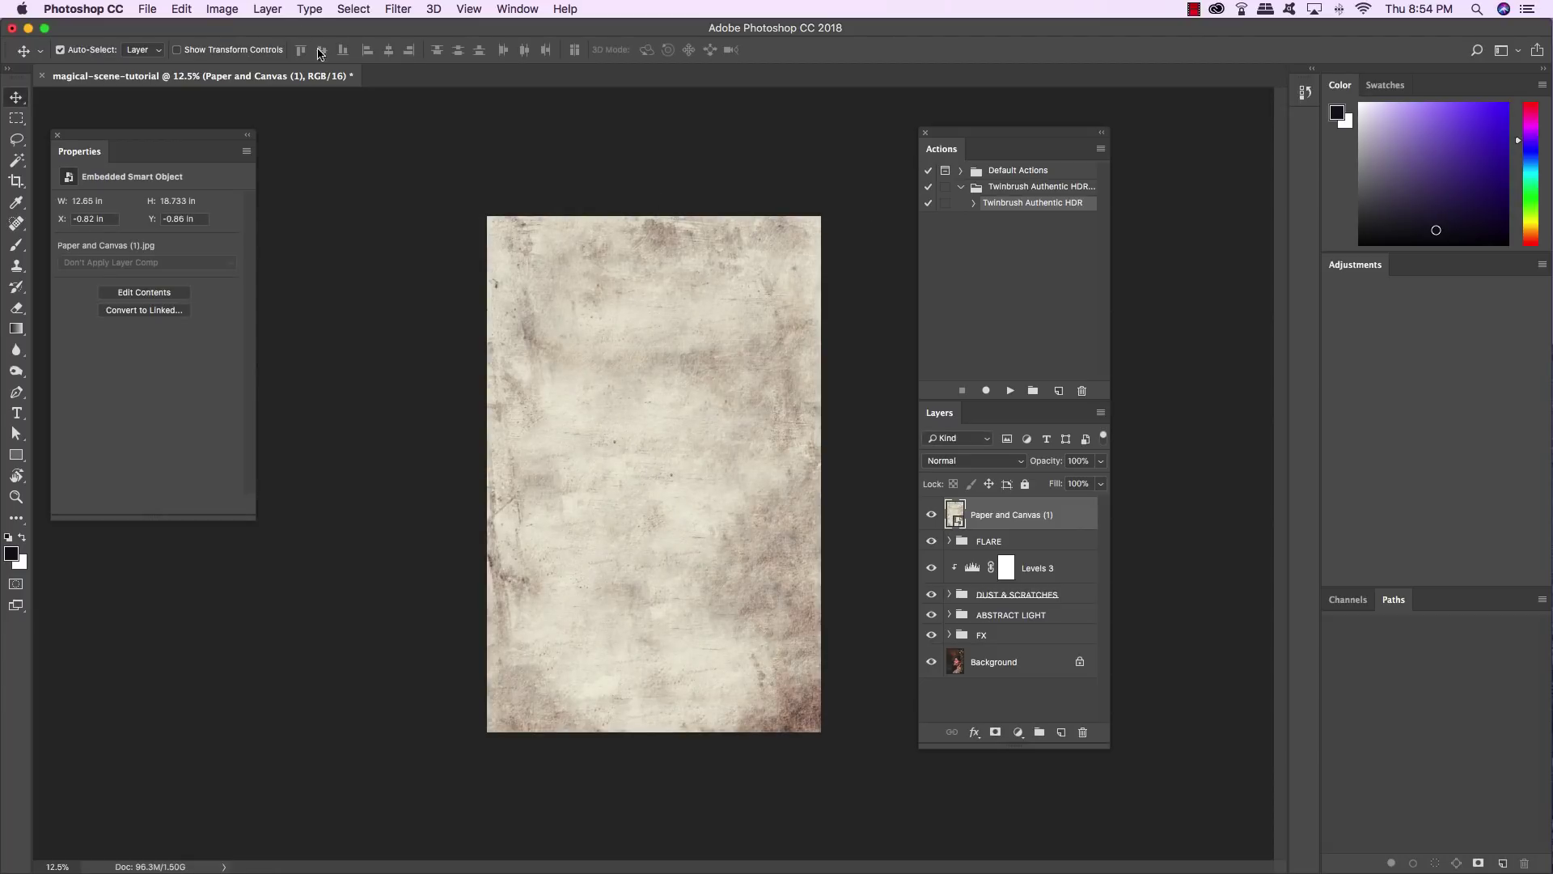
Invert the colors of the Paper and Canvas (1) layer.
click(232, 8)
mouse_move(248, 55)
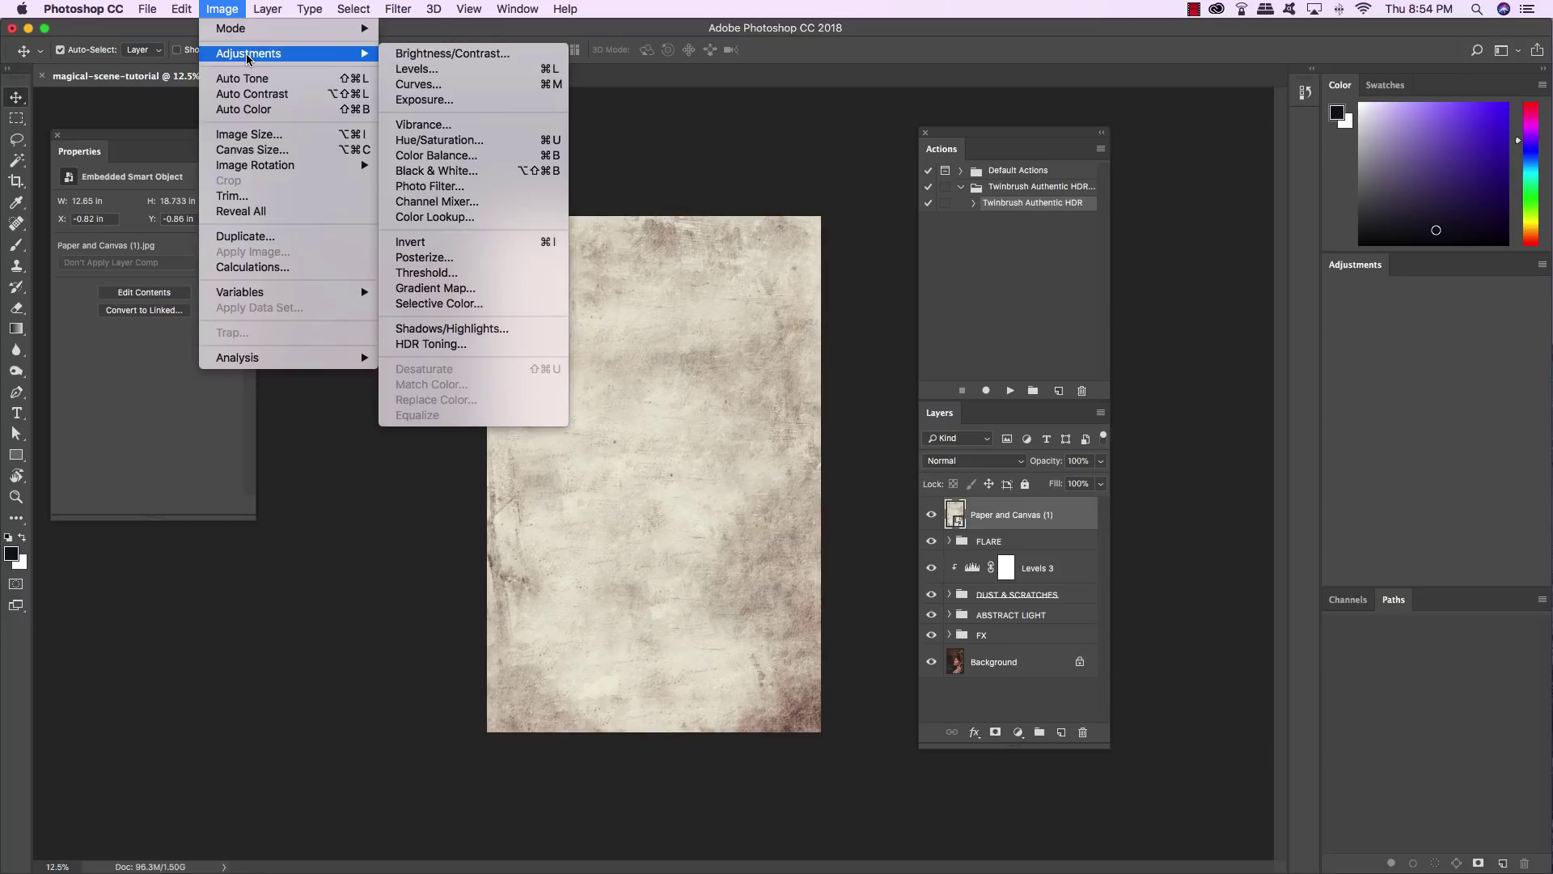
click(496, 242)
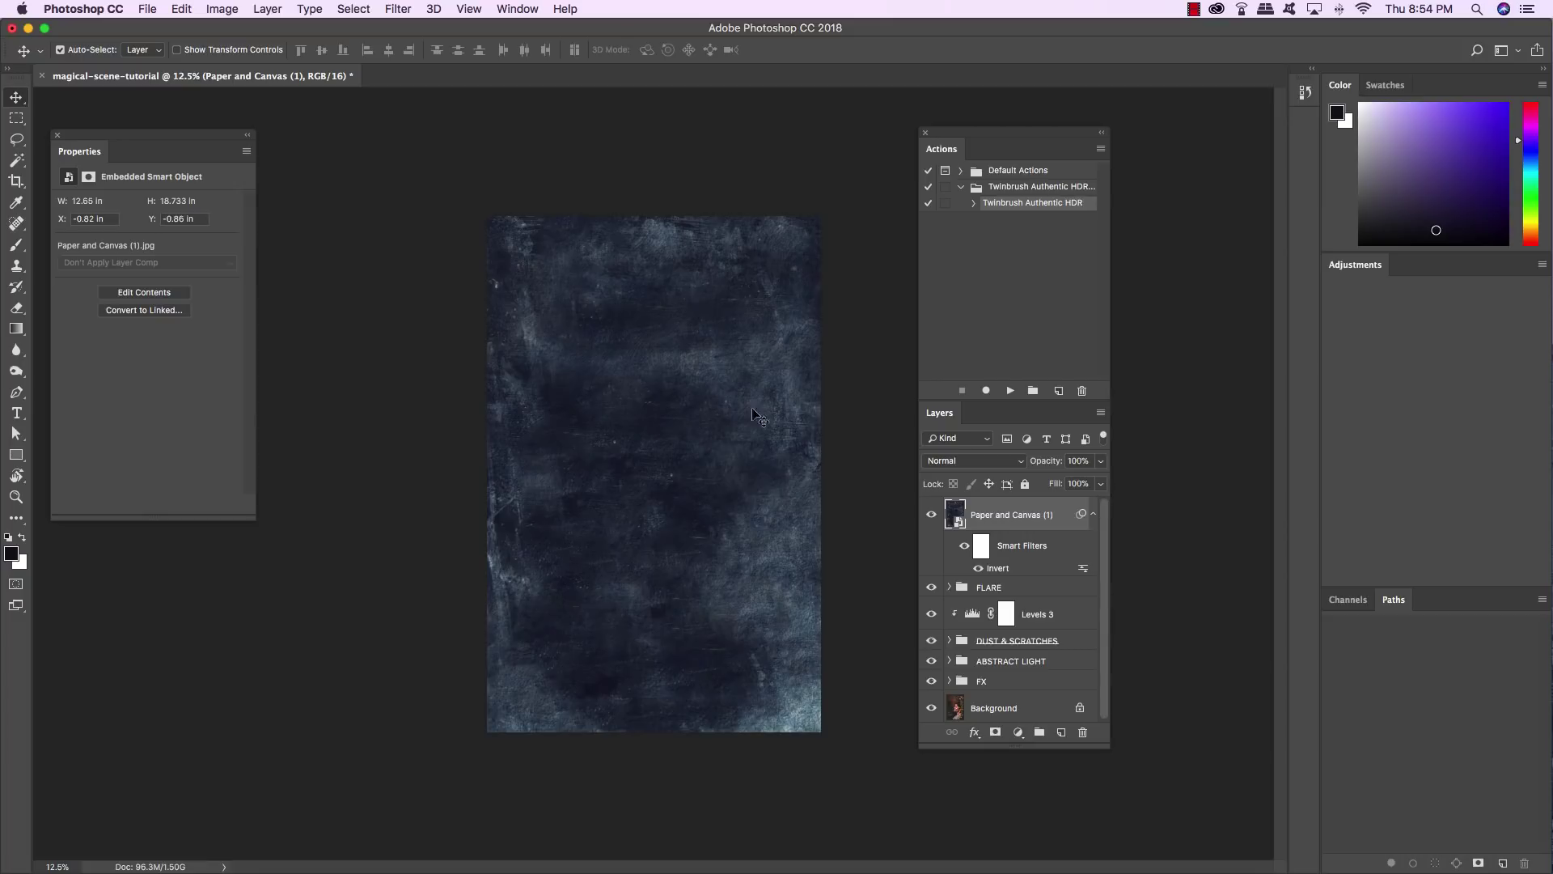
Blend the Paper and Canvas (1) layer in Subtract mode at 60% opacity, with its smart filter list collapsed.
click(1092, 515)
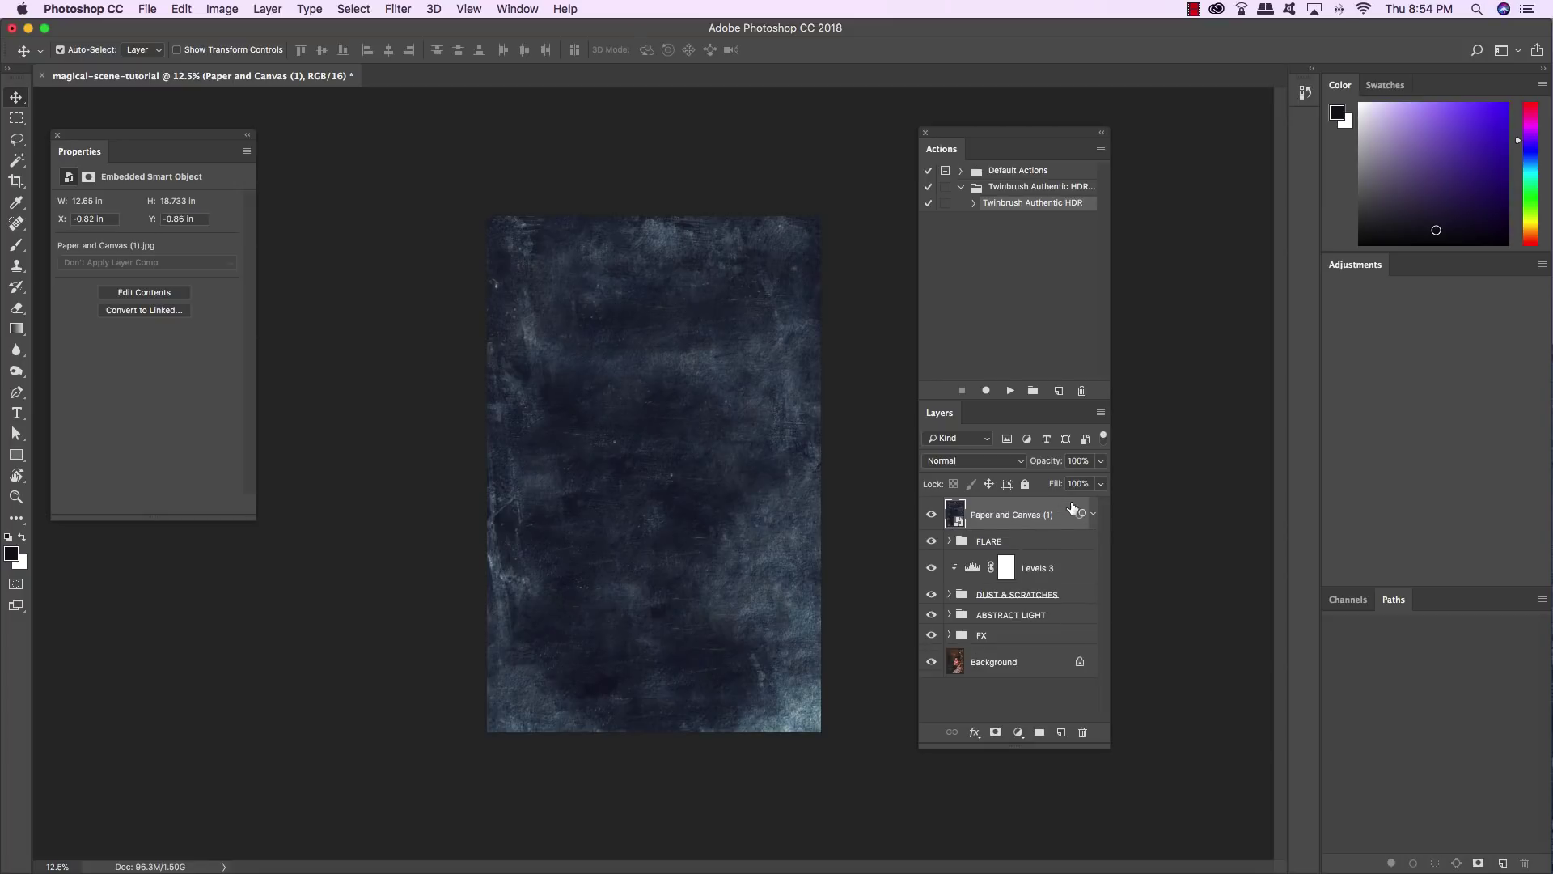
click(947, 463)
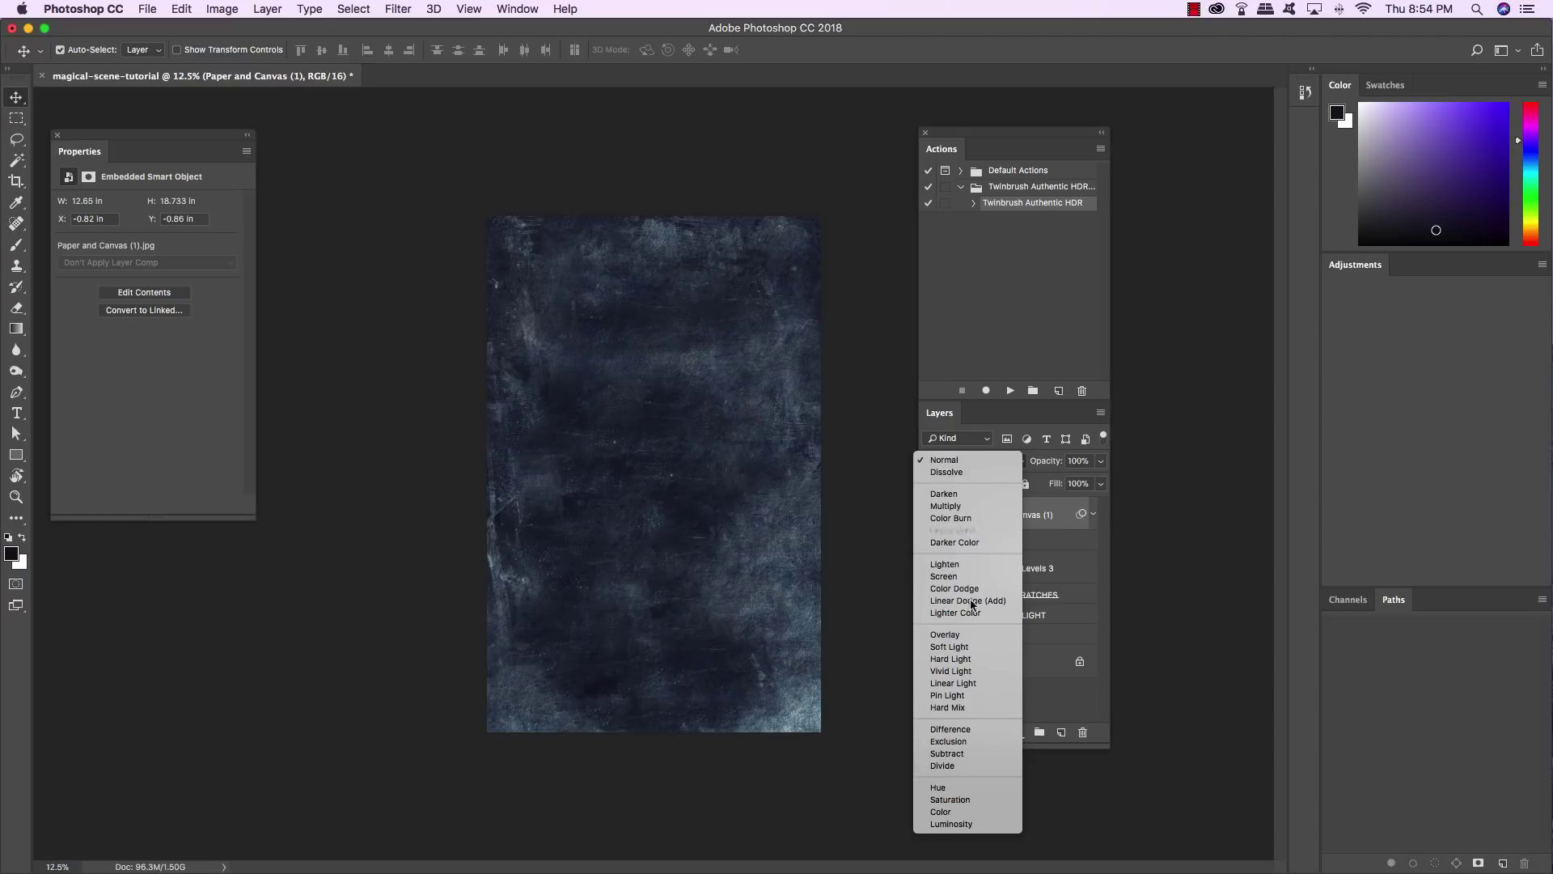
click(987, 754)
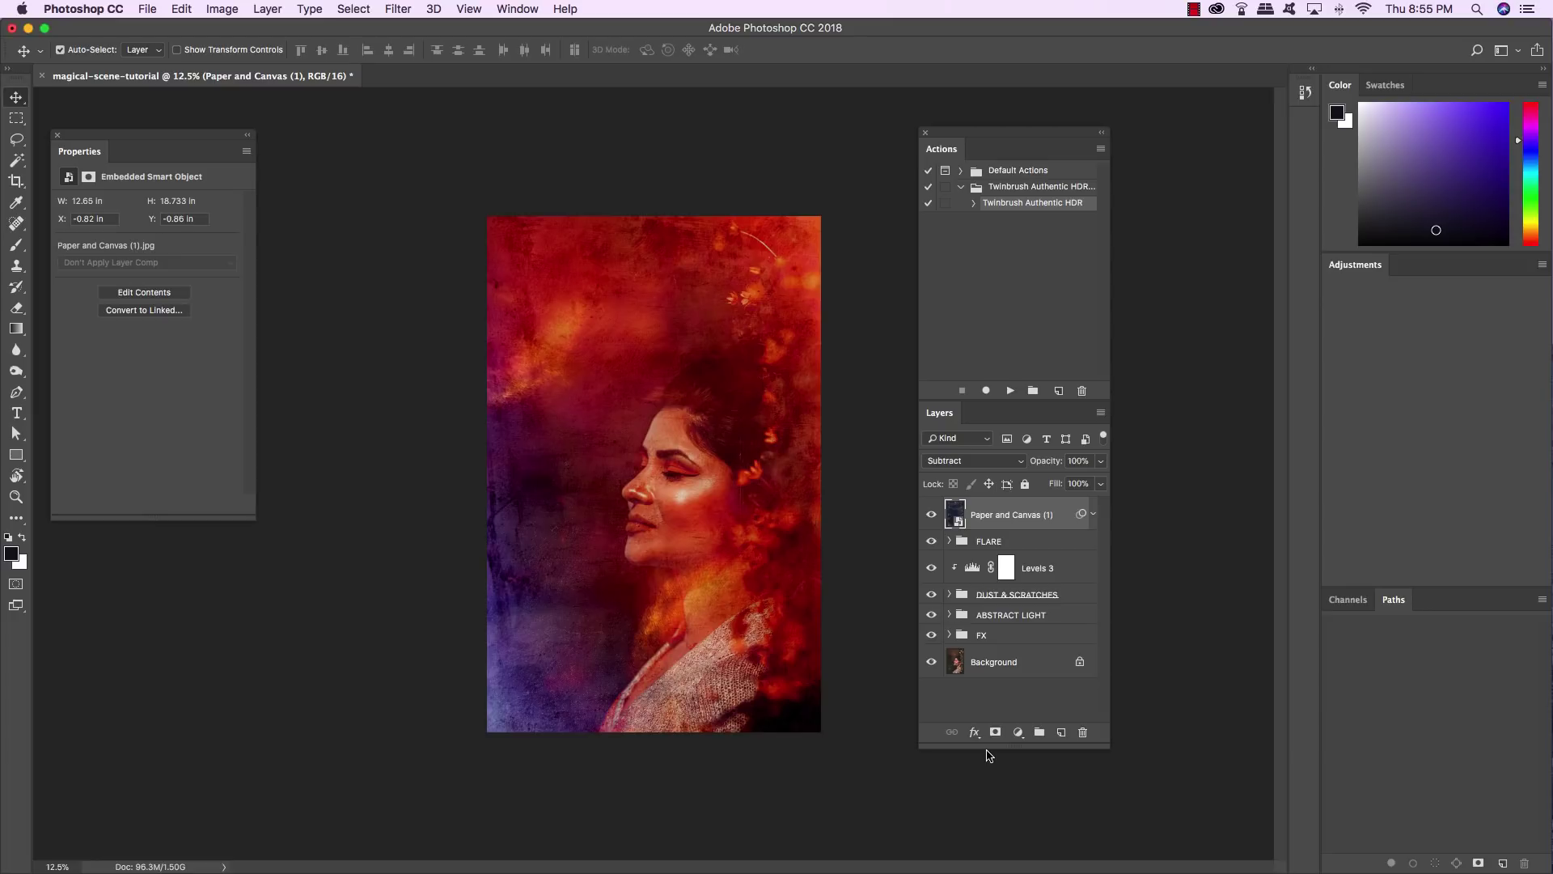
key(6)
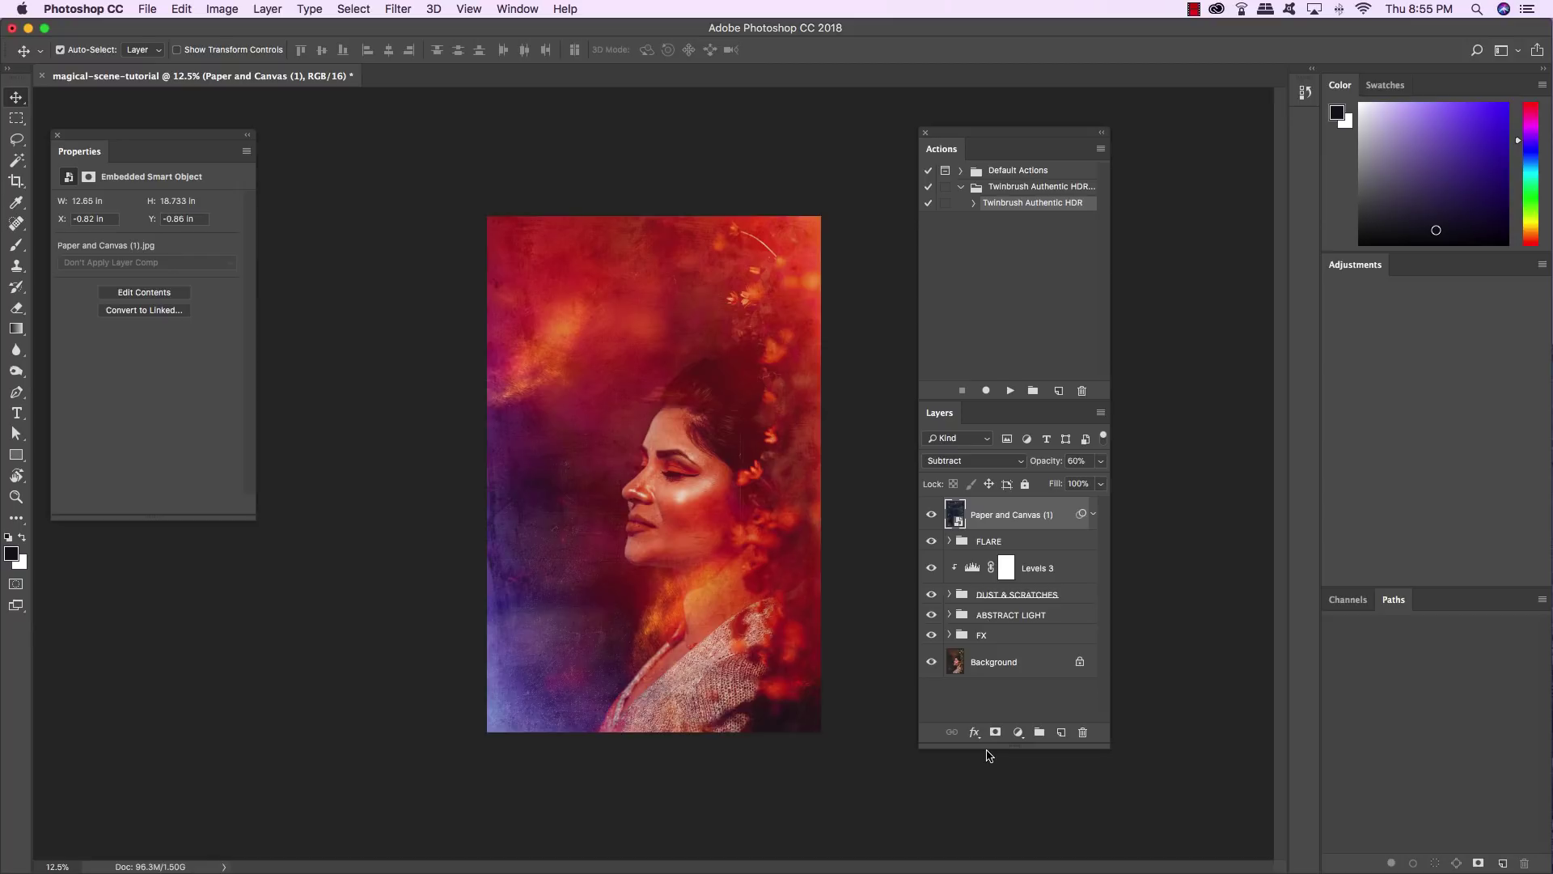
Add a Black & White adjustment clipped to the Paper and Canvas (1) layer and compare the image with and without it.
click(1018, 733)
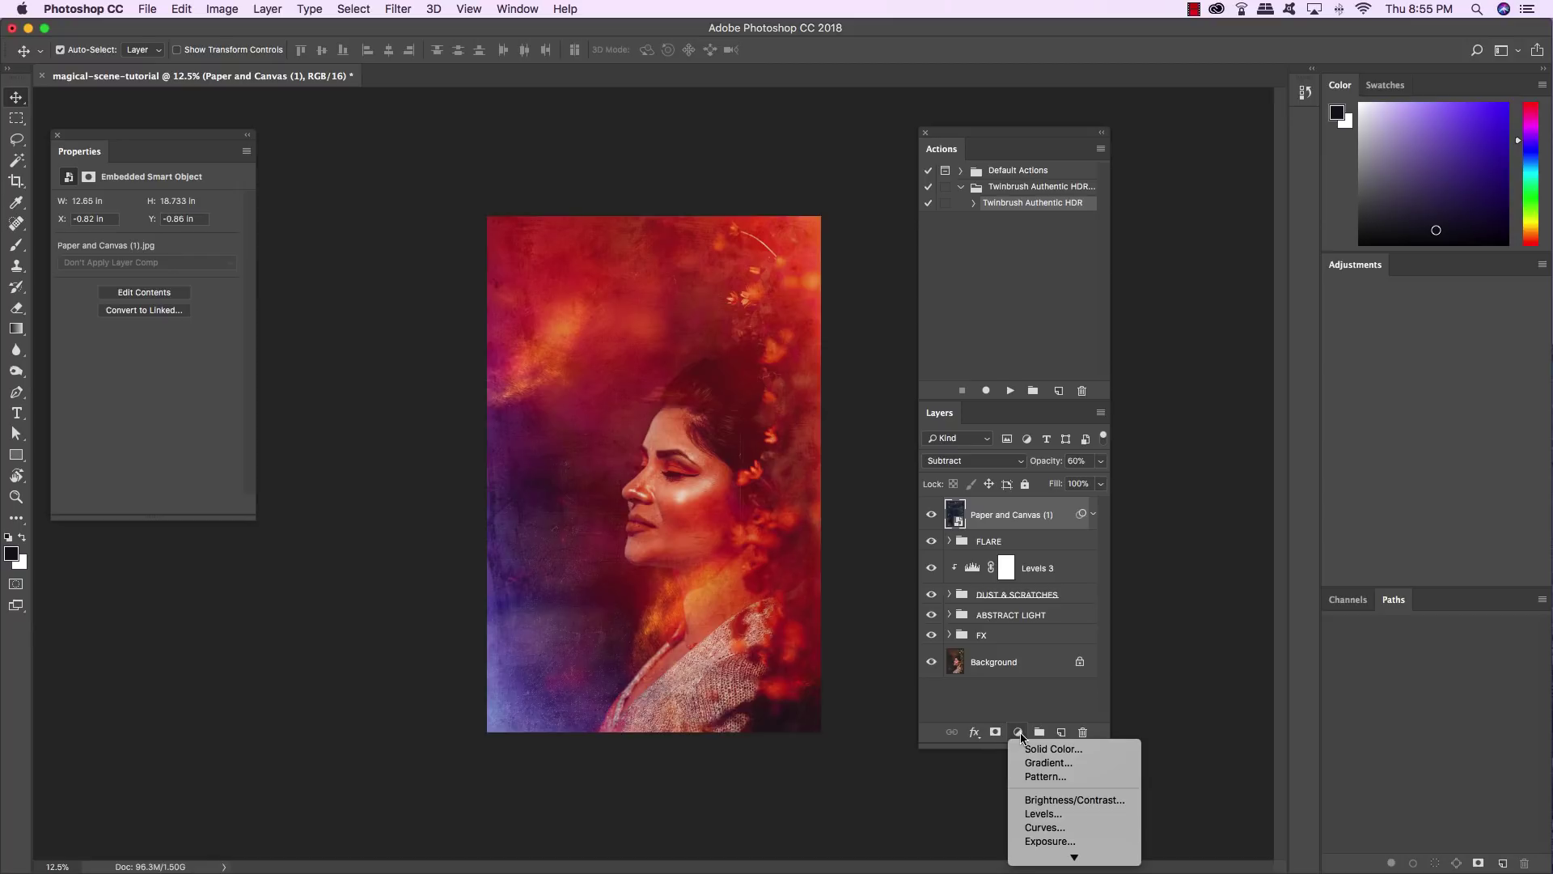
scroll(1046, 780, down, 3)
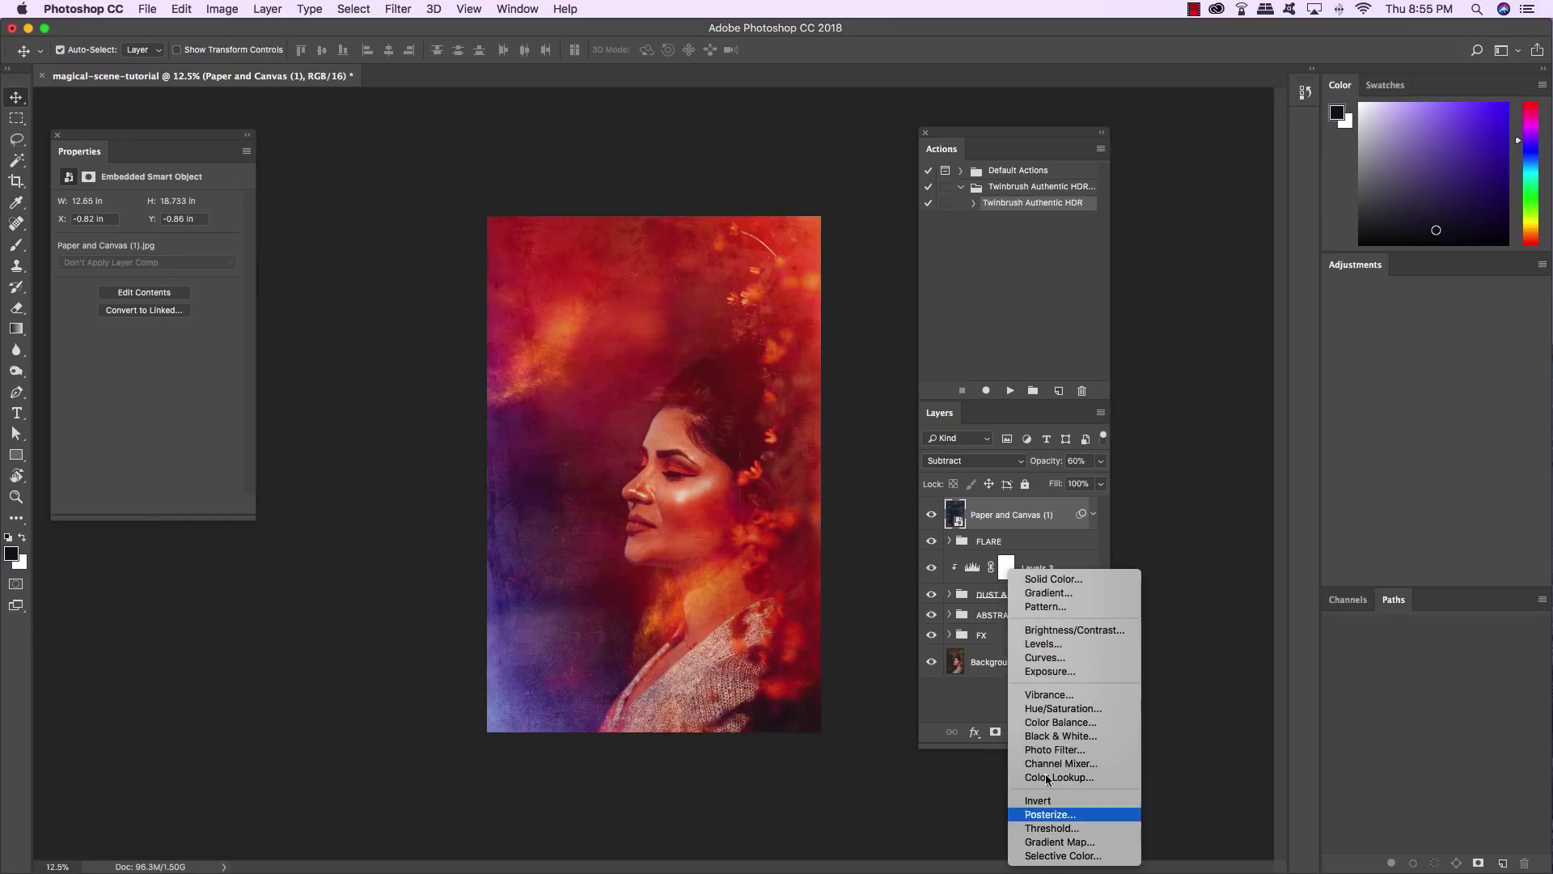
alt+click(1054, 736)
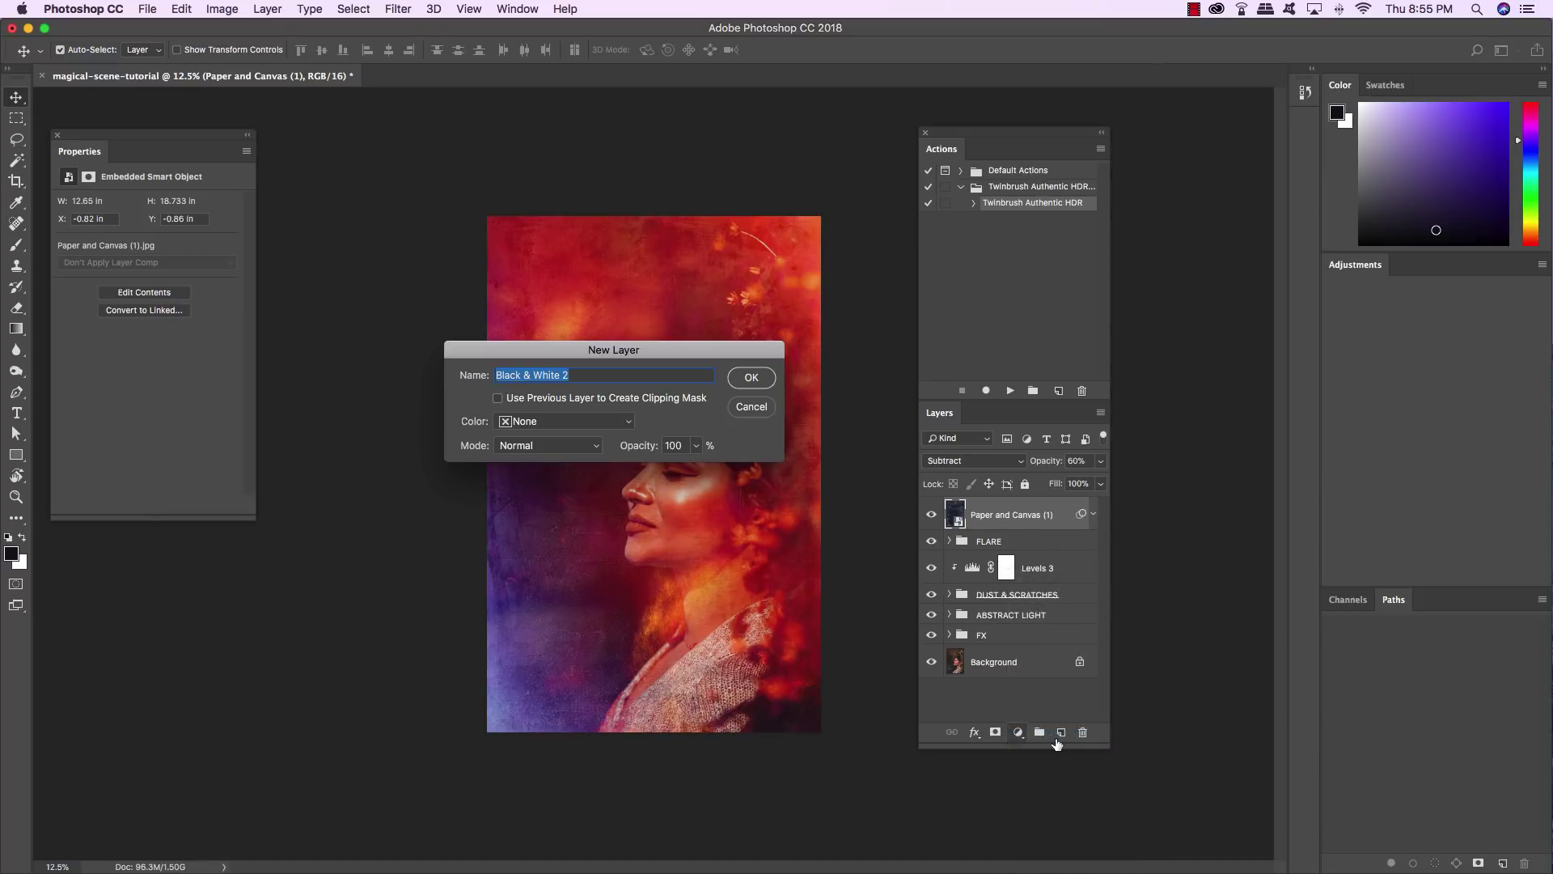
click(522, 399)
click(742, 383)
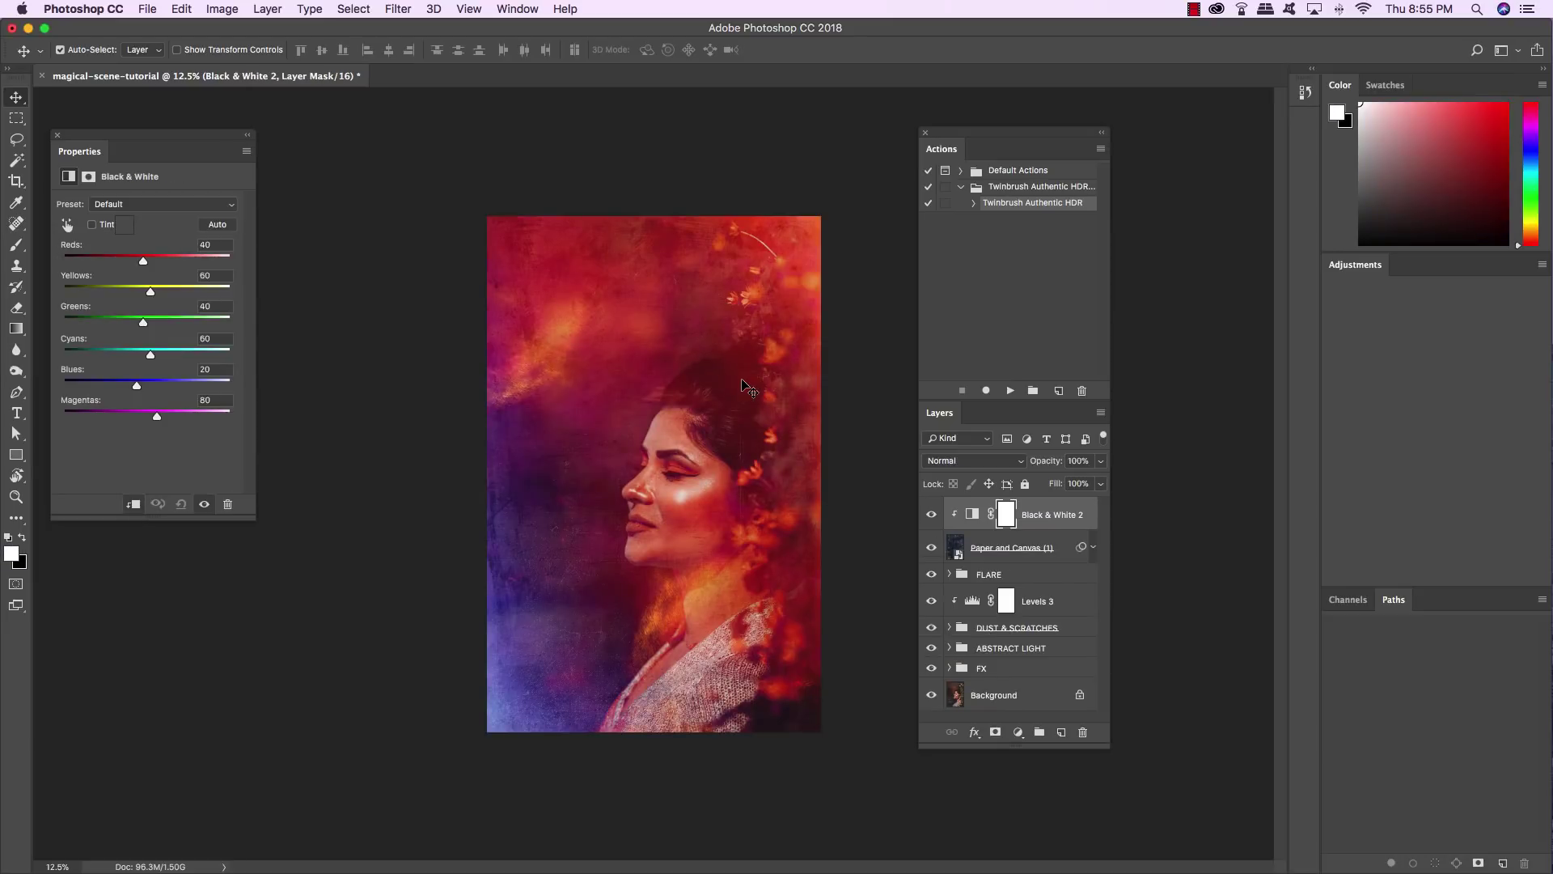
click(931, 514)
click(931, 514)
click(931, 515)
click(931, 514)
key(super+equal)
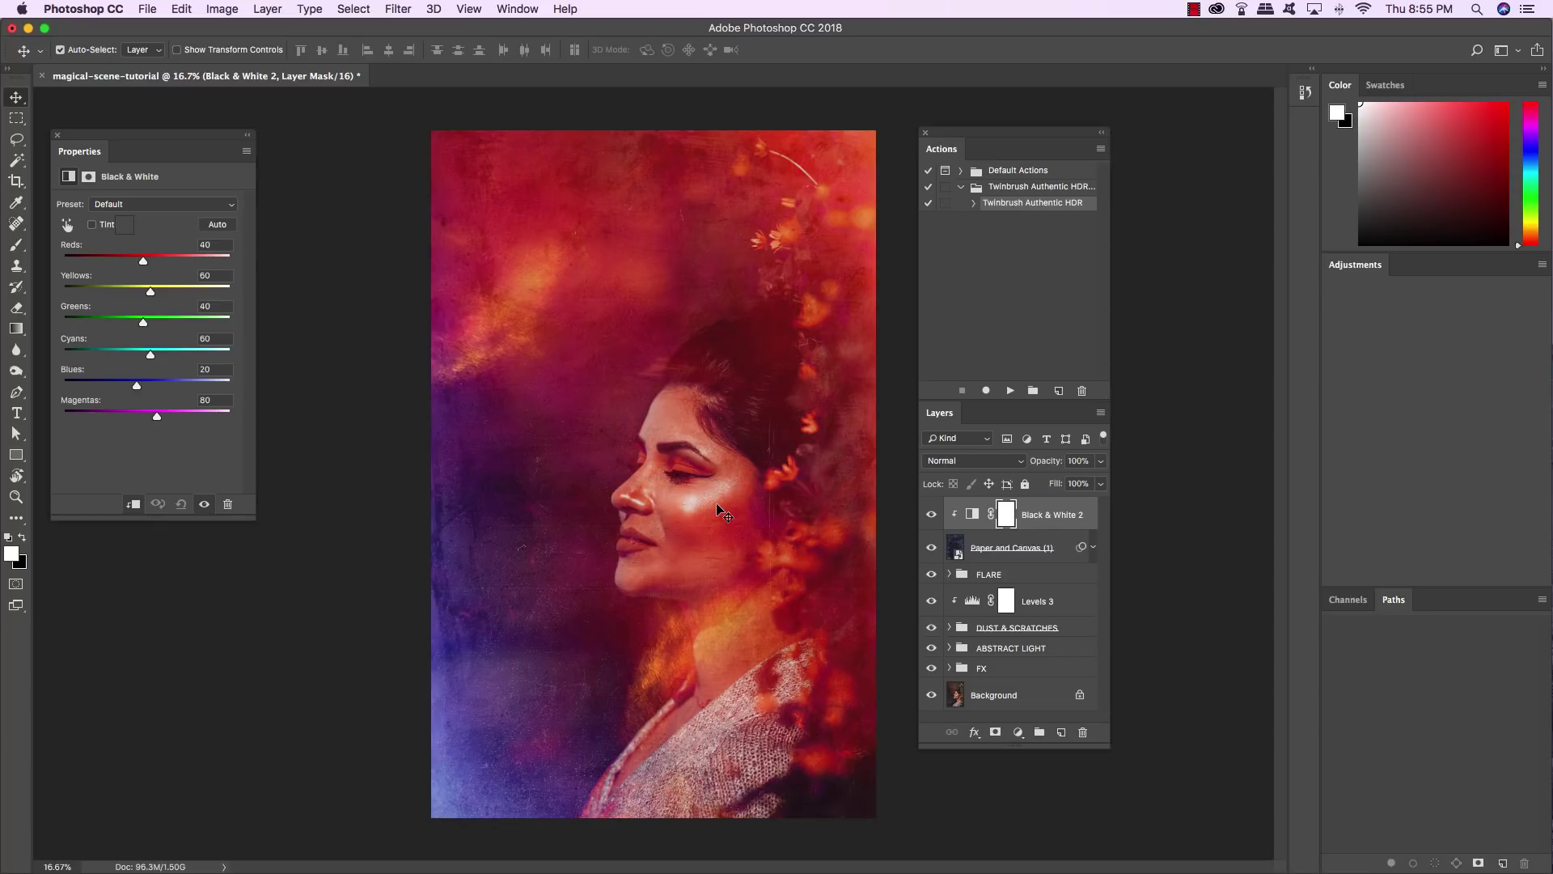
Group the Black & White 2 and Paper and Canvas (1) layers and name the group PAPER TEXTURE.
click(1056, 516)
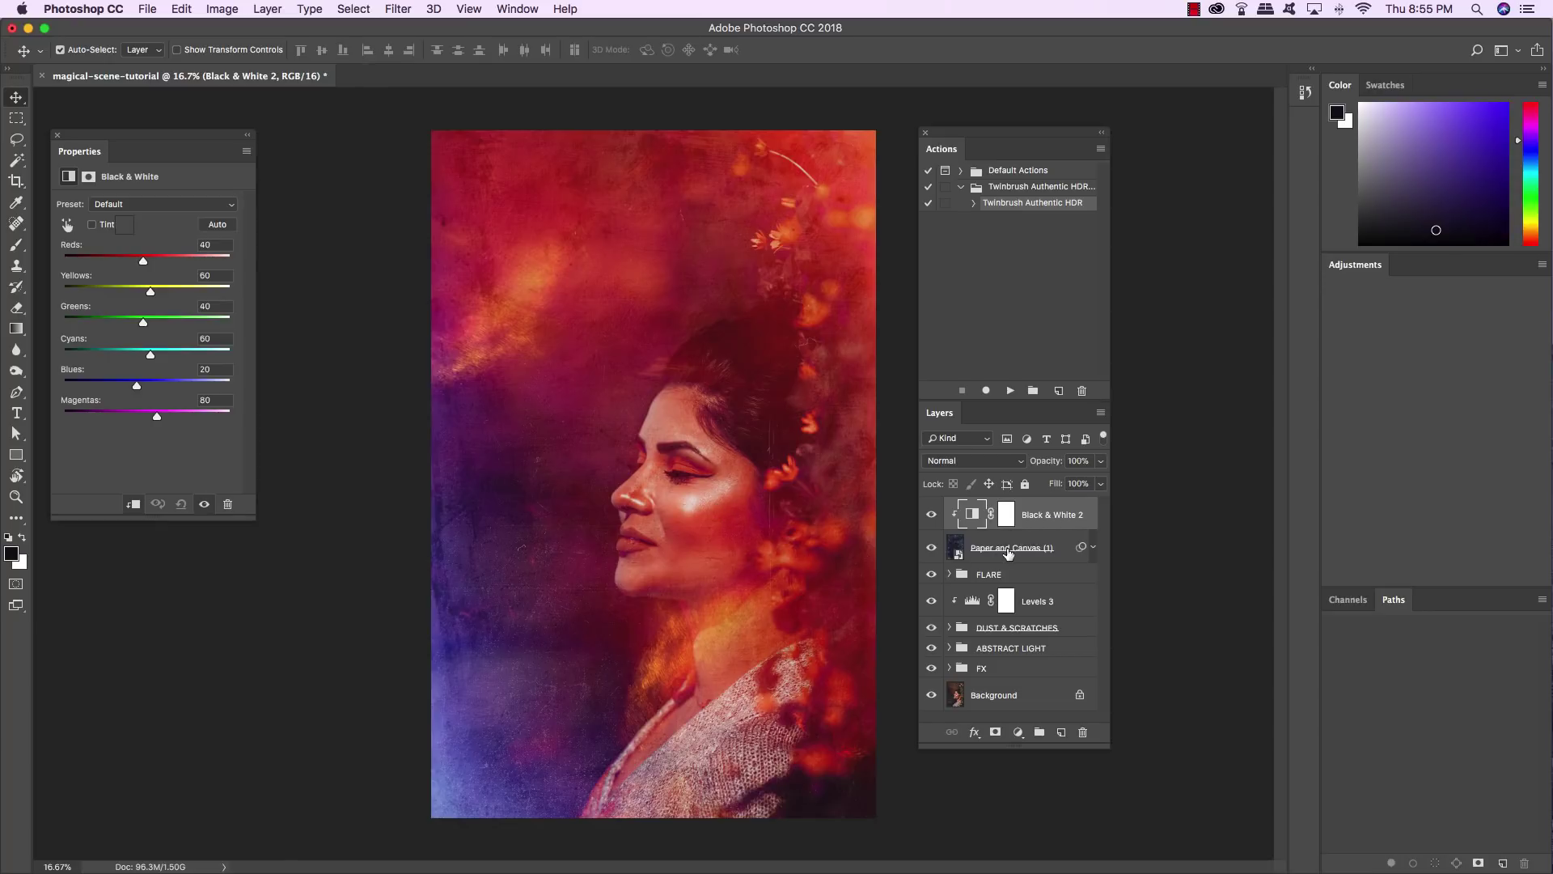
shift+click(1036, 546)
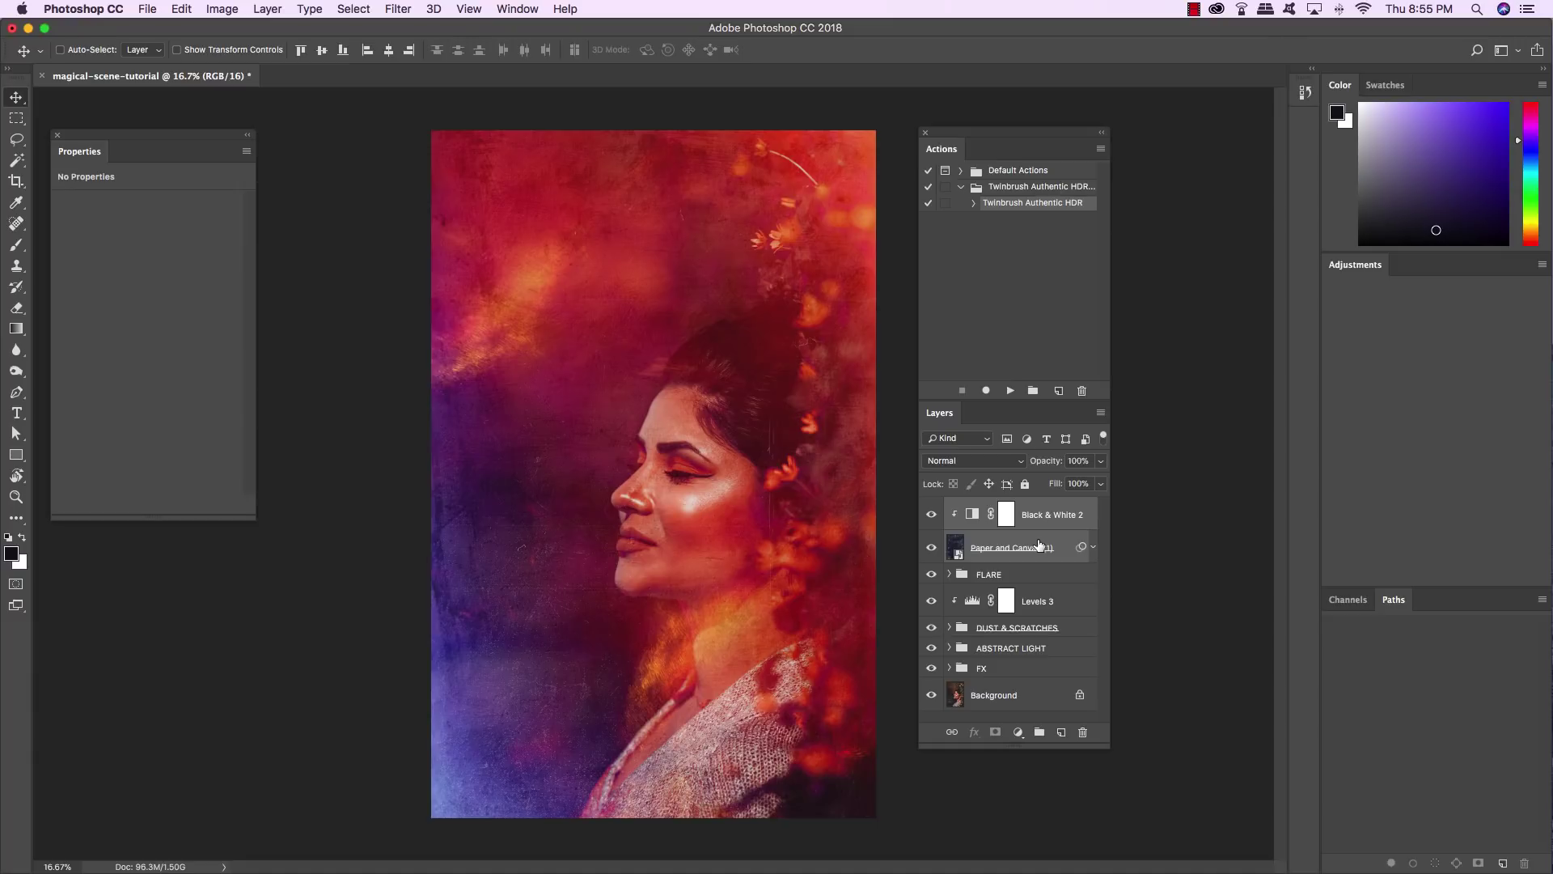
key(super+g)
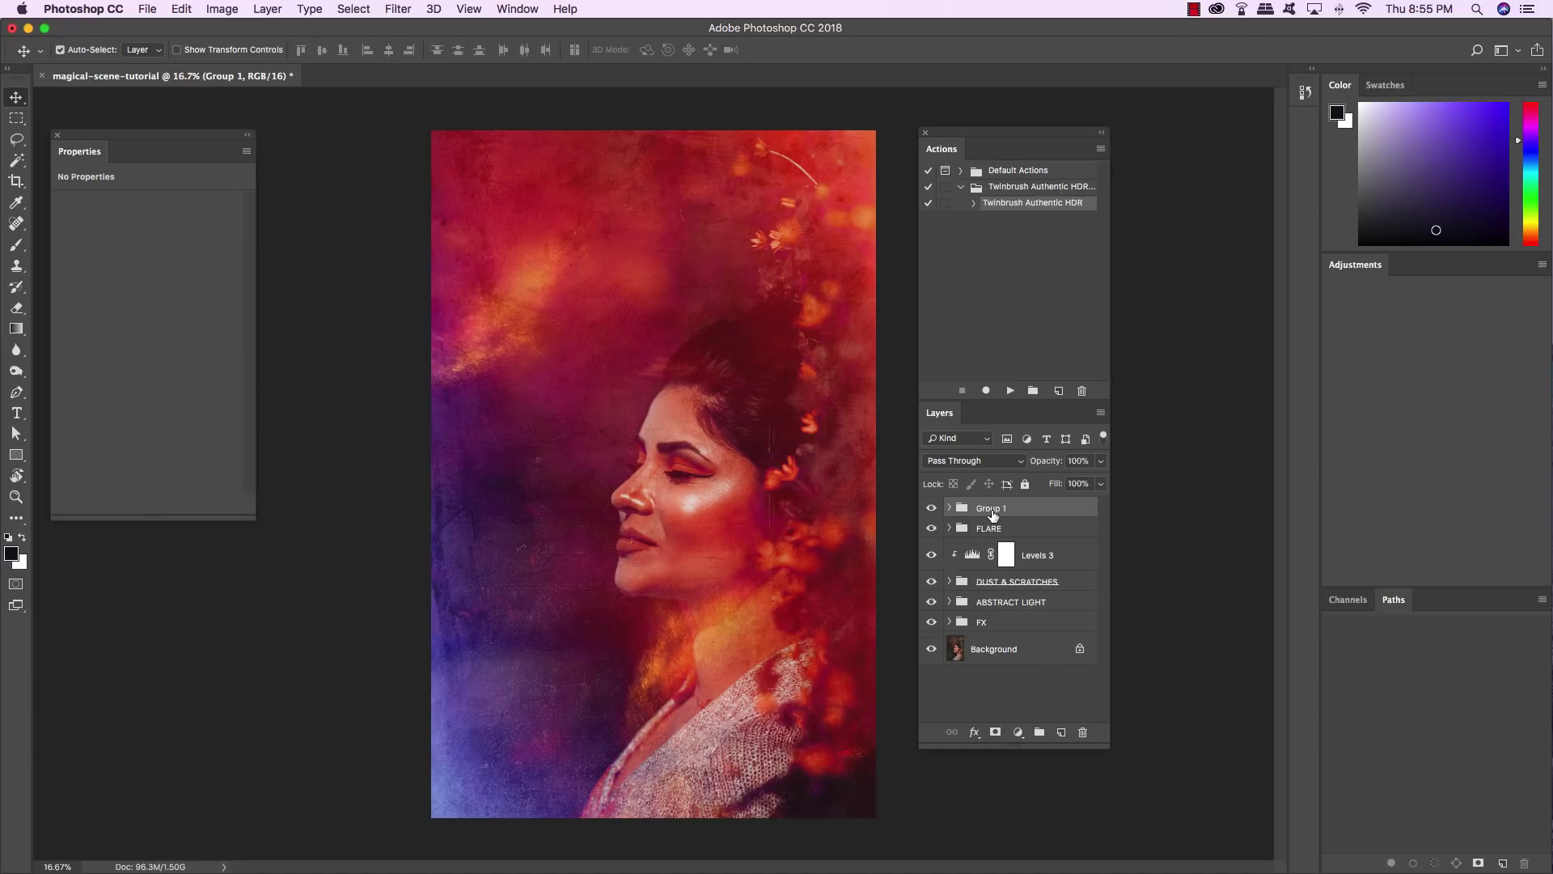
double_click(993, 509)
text(PAPER TEXTURE)
key(Return)
scroll(741, 559, up, 1)
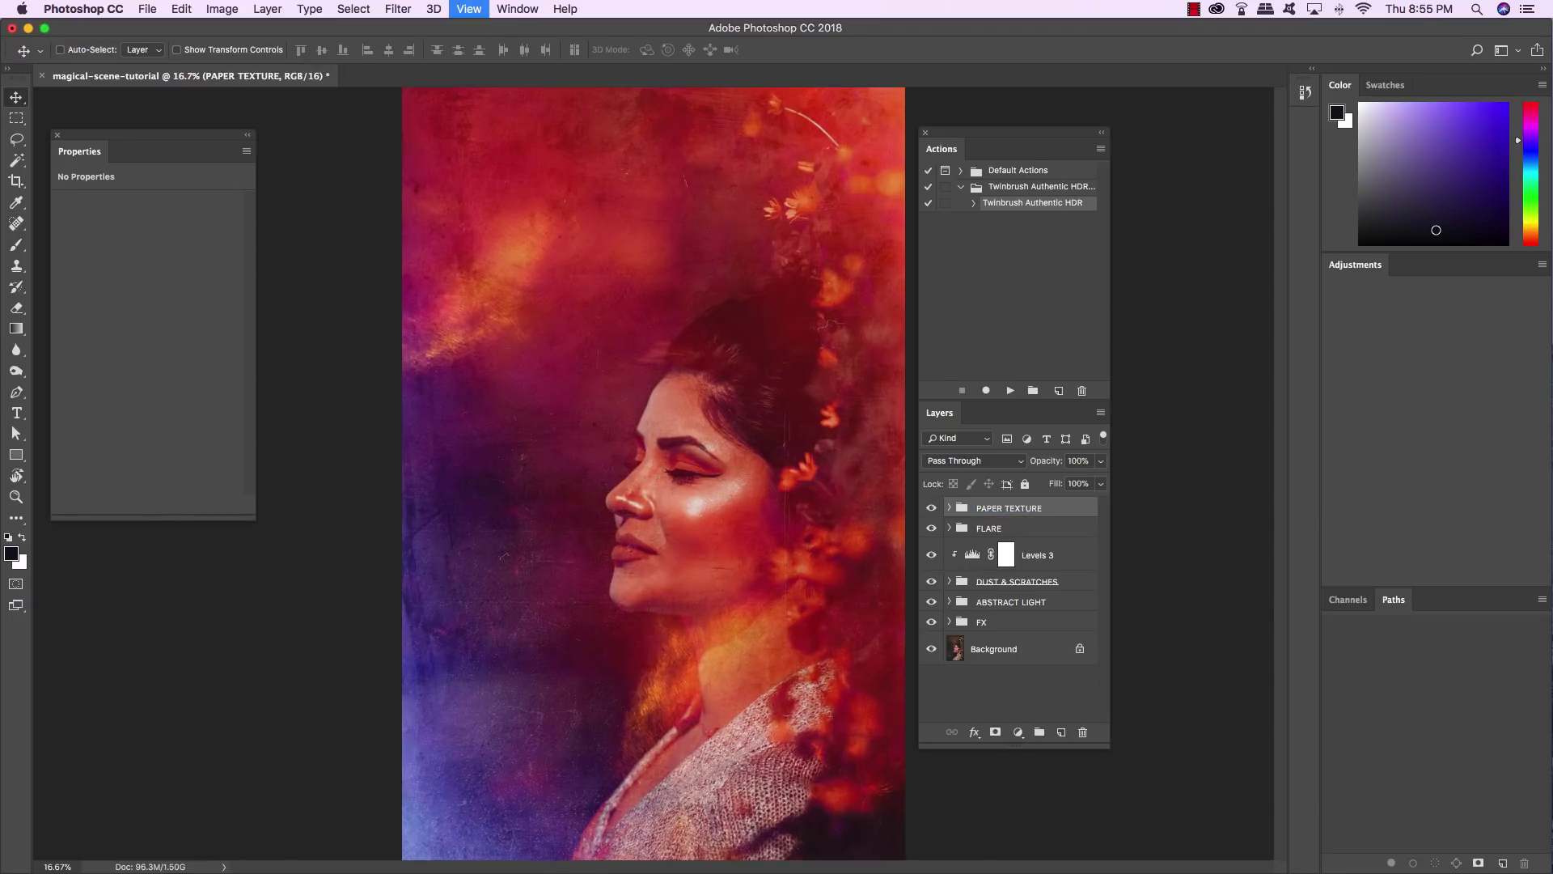